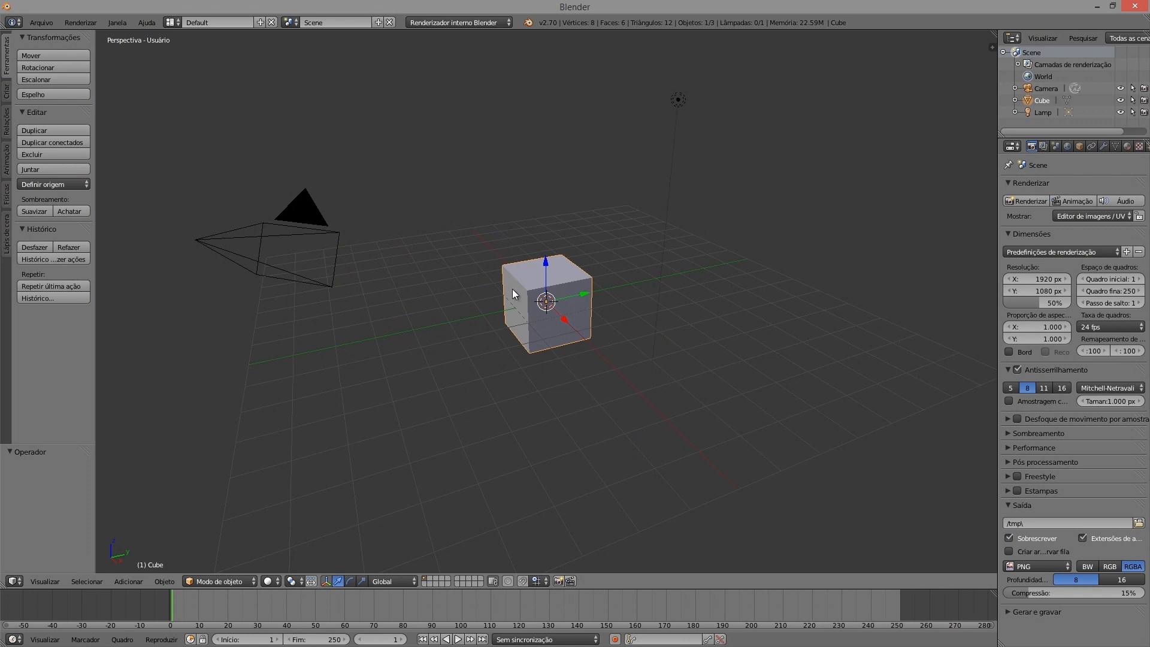
Delete the default cube from the scene
key(x)
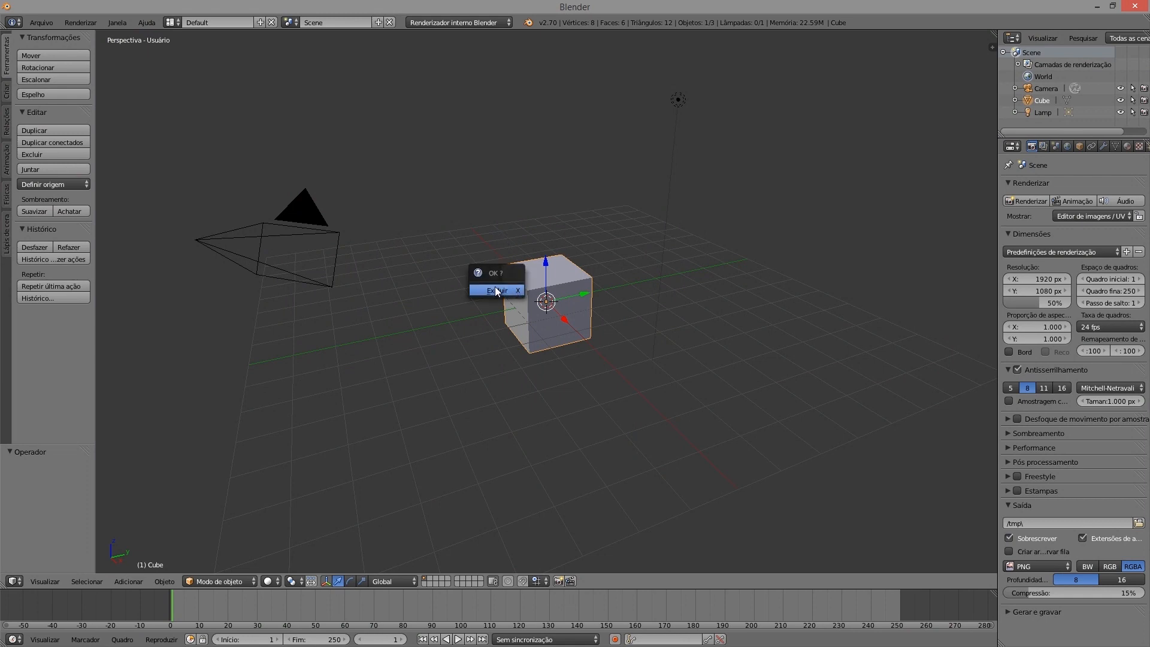
click(496, 288)
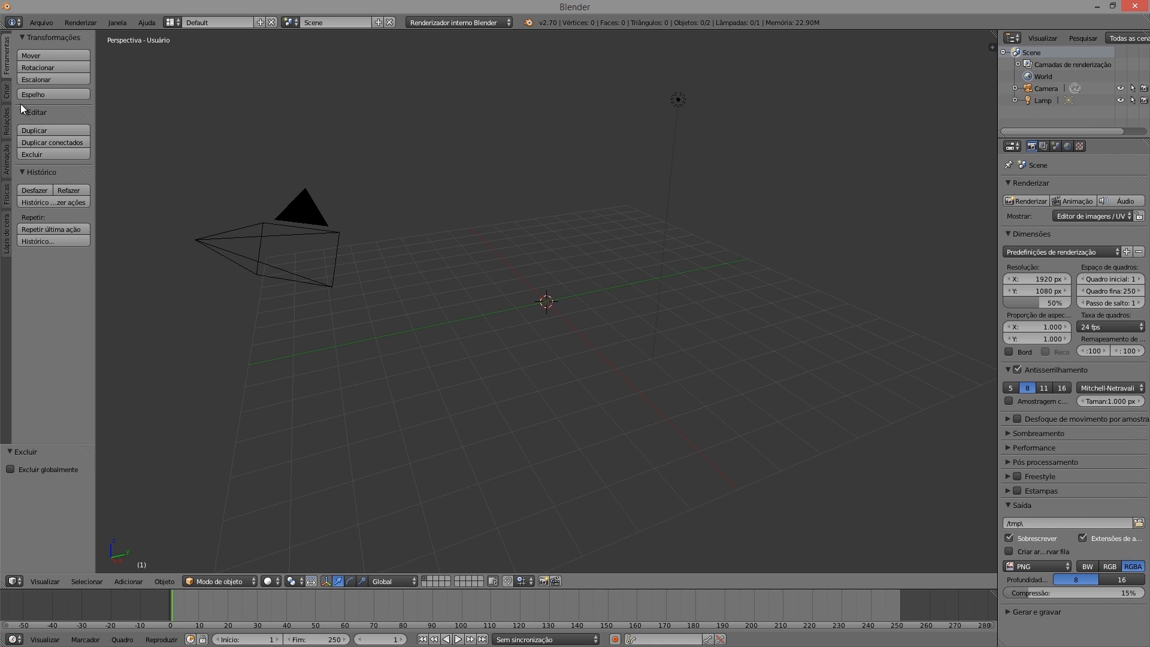
Add a cylinder mesh to the scene and review its vertices, radius and depth creation settings
click(8, 91)
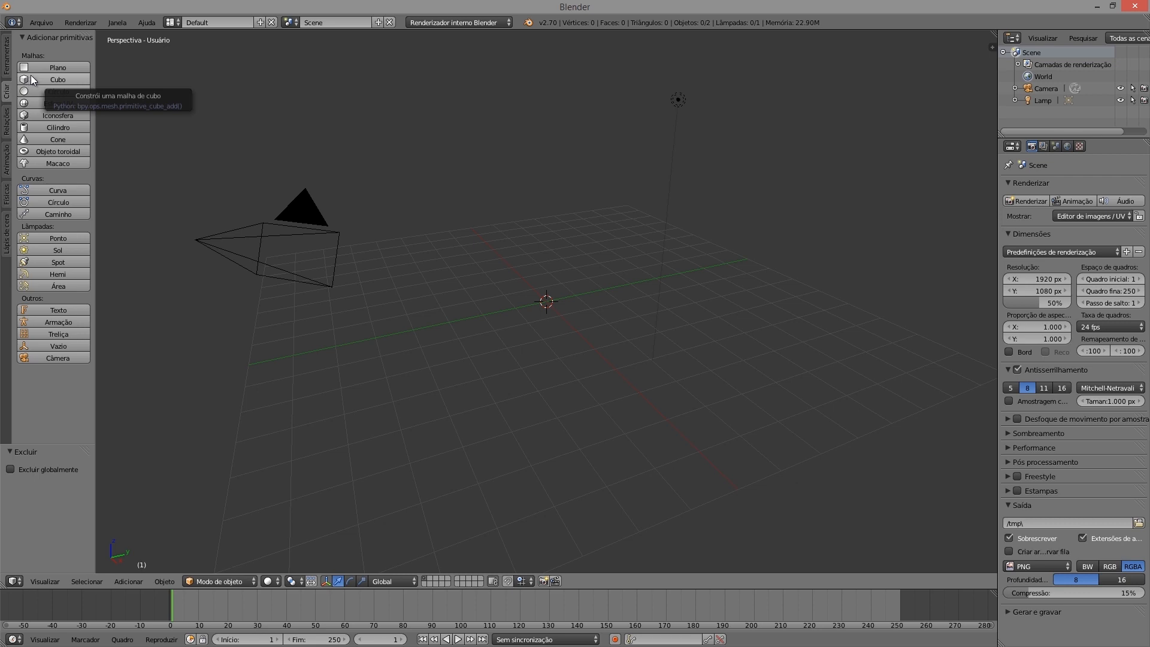
click(126, 581)
mouse_move(133, 568)
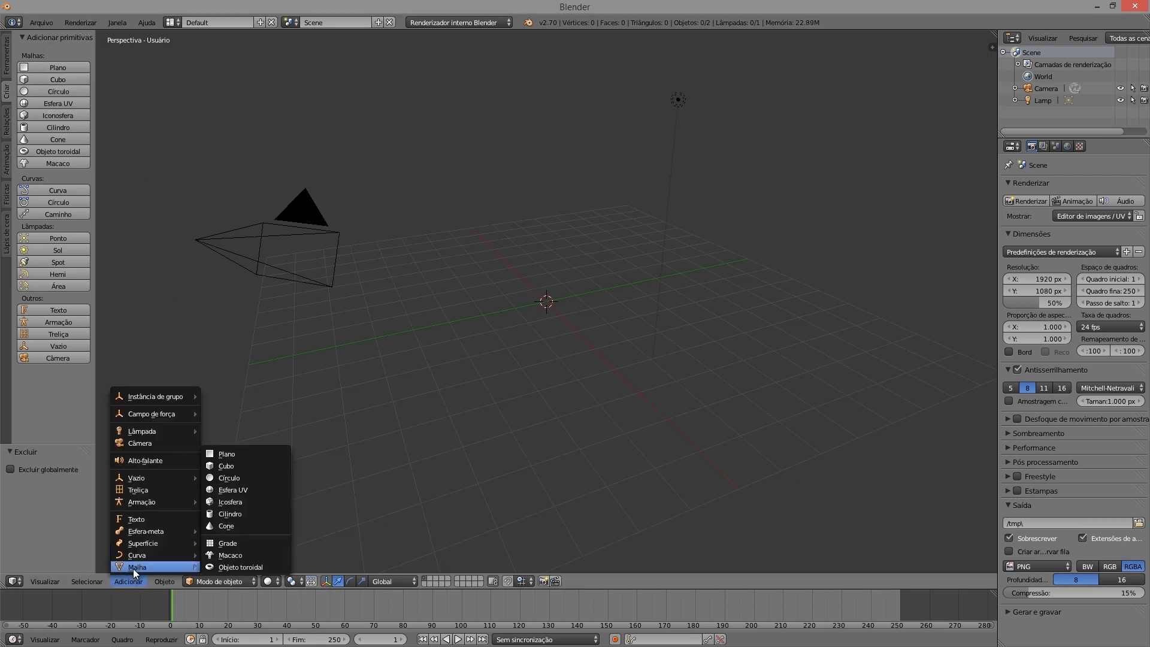
click(258, 515)
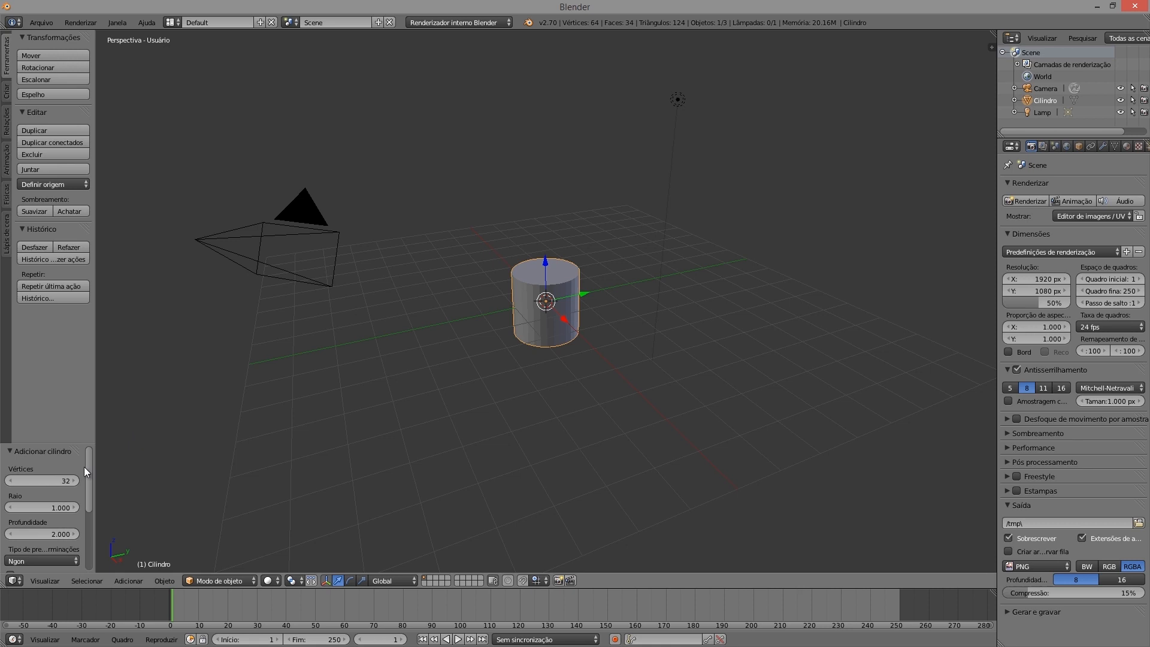
scroll(88, 470, down, 3)
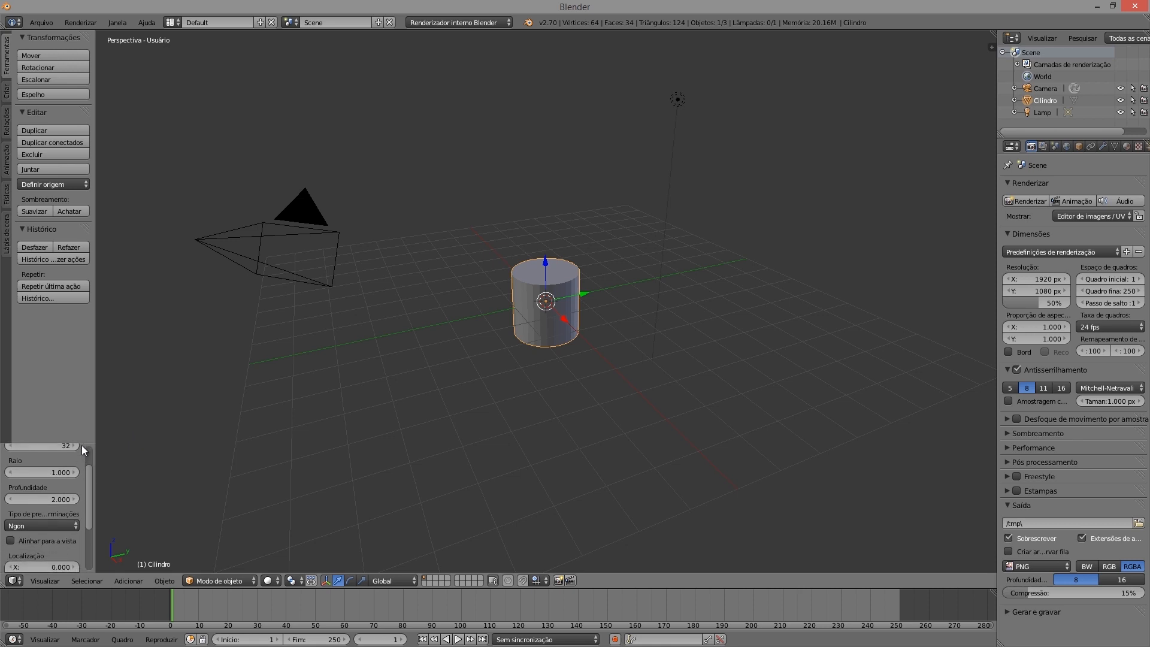
drag(82, 443, 88, 404)
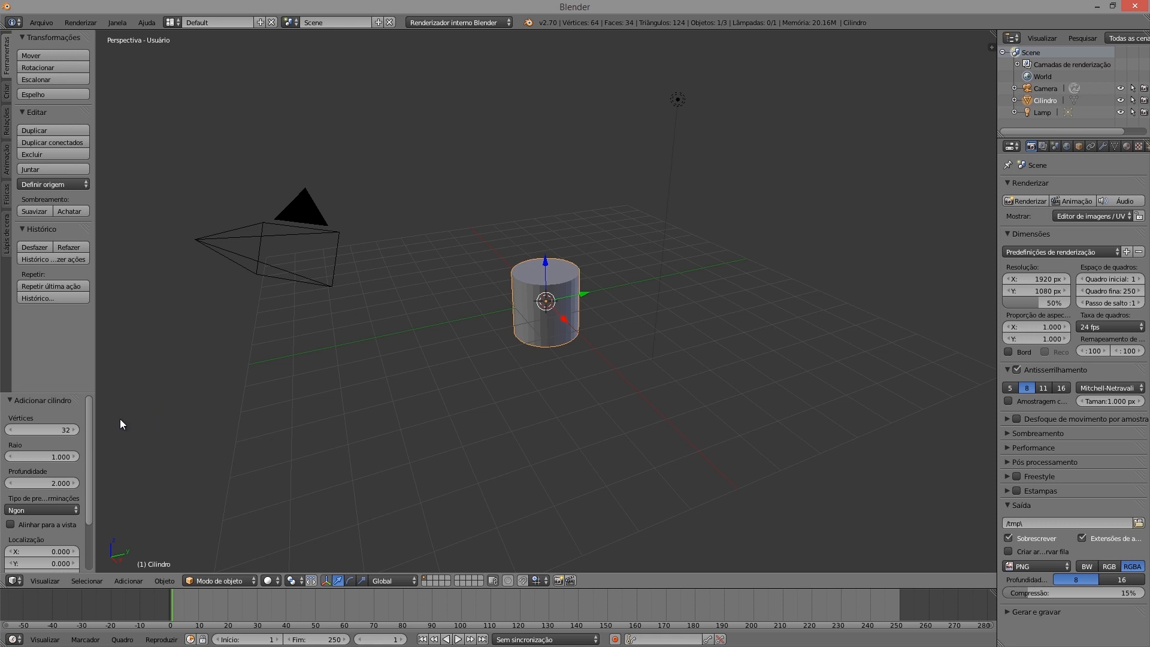
scroll(72, 427, down, 2)
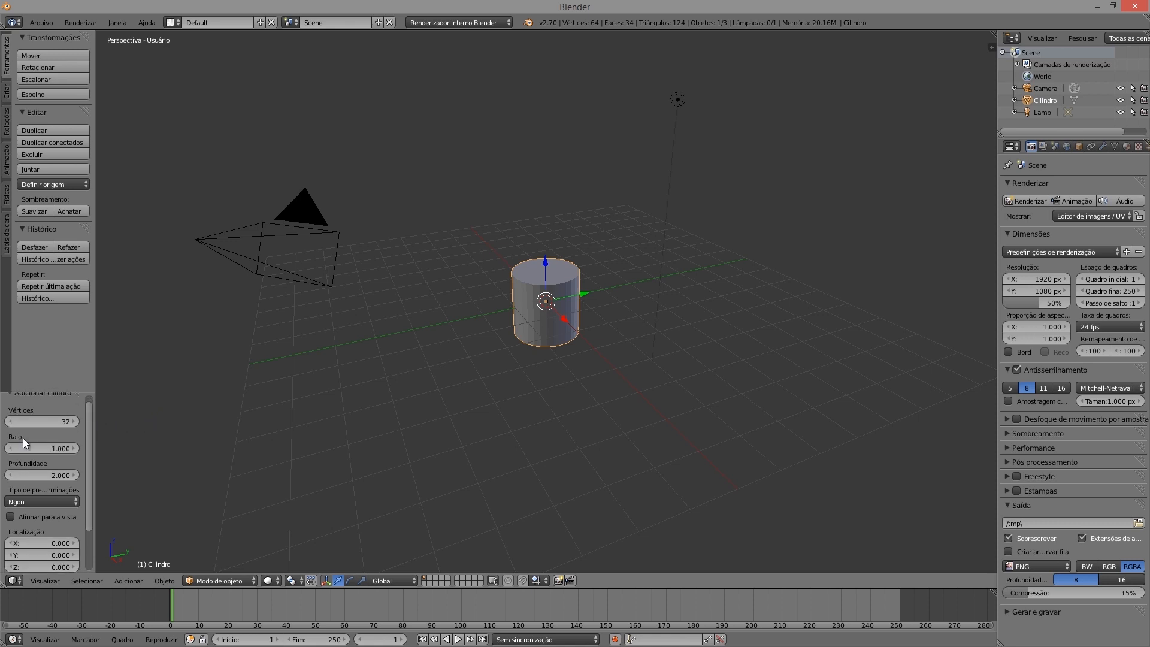
scroll(89, 470, up, 2)
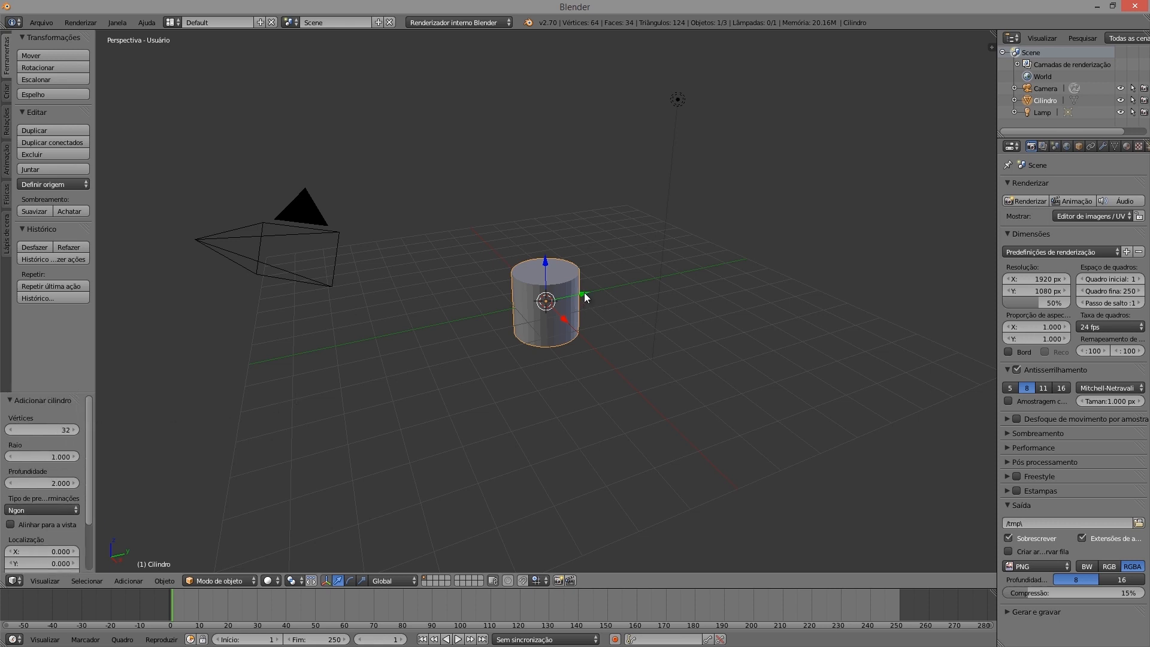
Move the cylinder up about 3.48 along the Z axis and delete it
drag(544, 261, 545, 139)
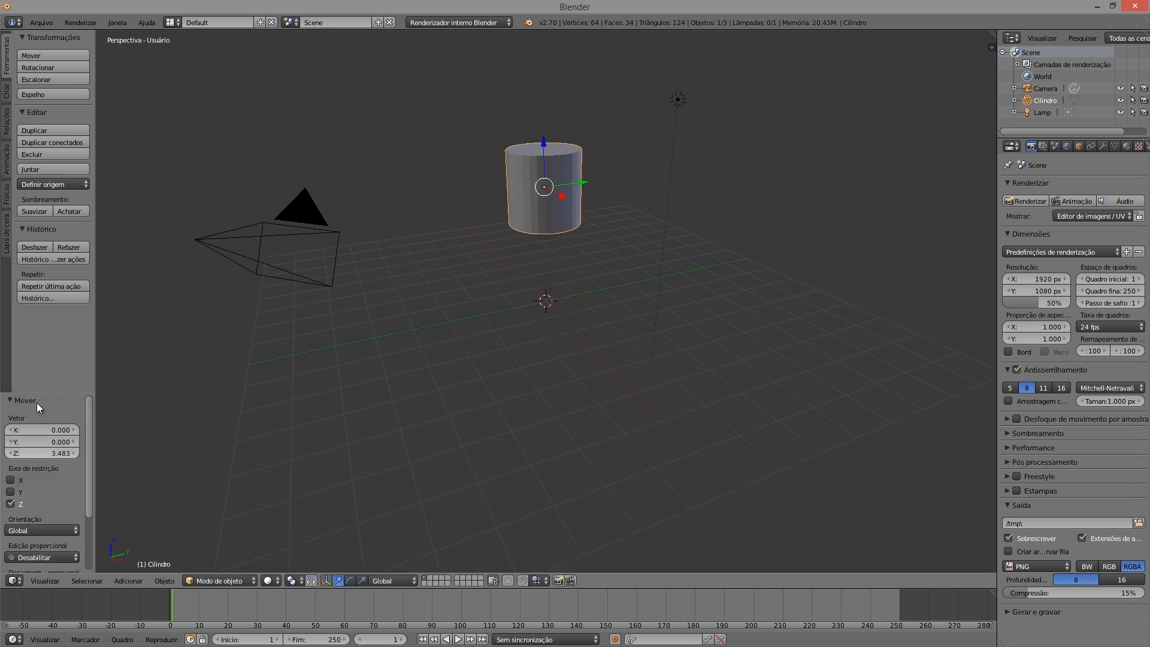
key(x)
click(350, 389)
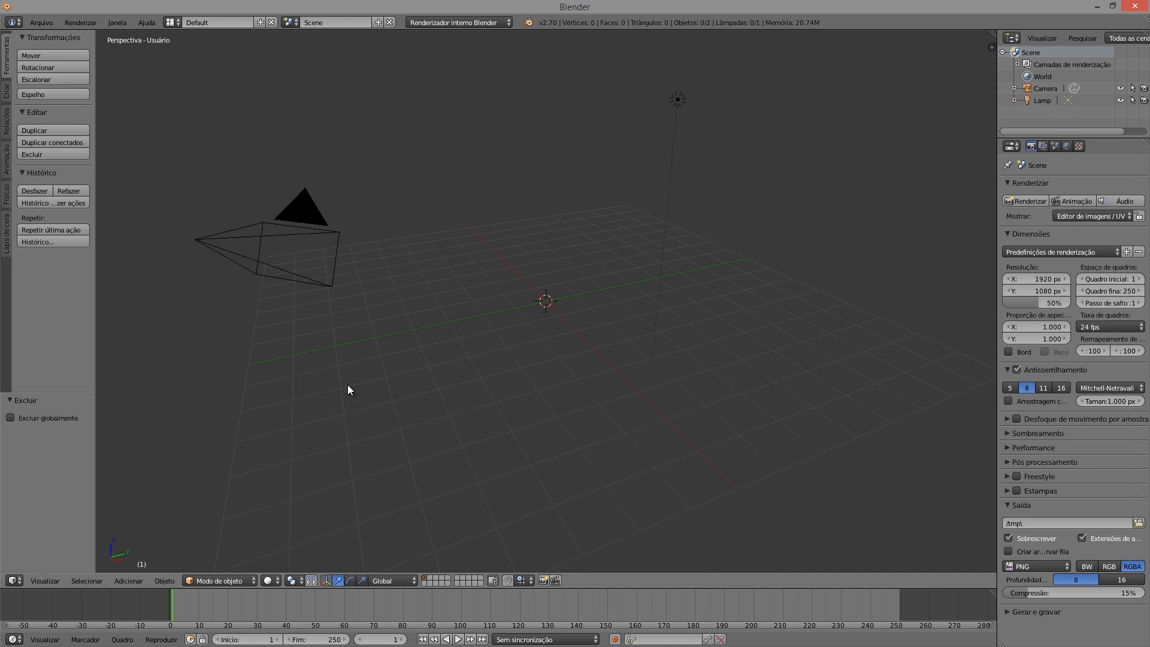
Add a new cylinder mesh at the 3D cursor
click(6, 91)
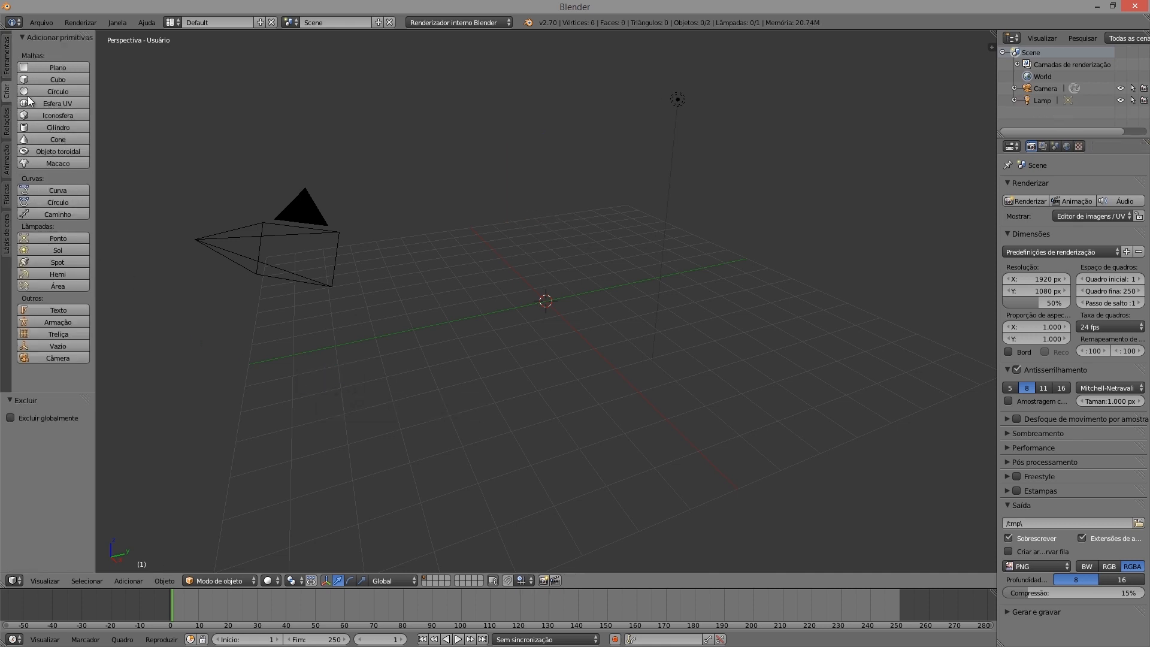
click(58, 127)
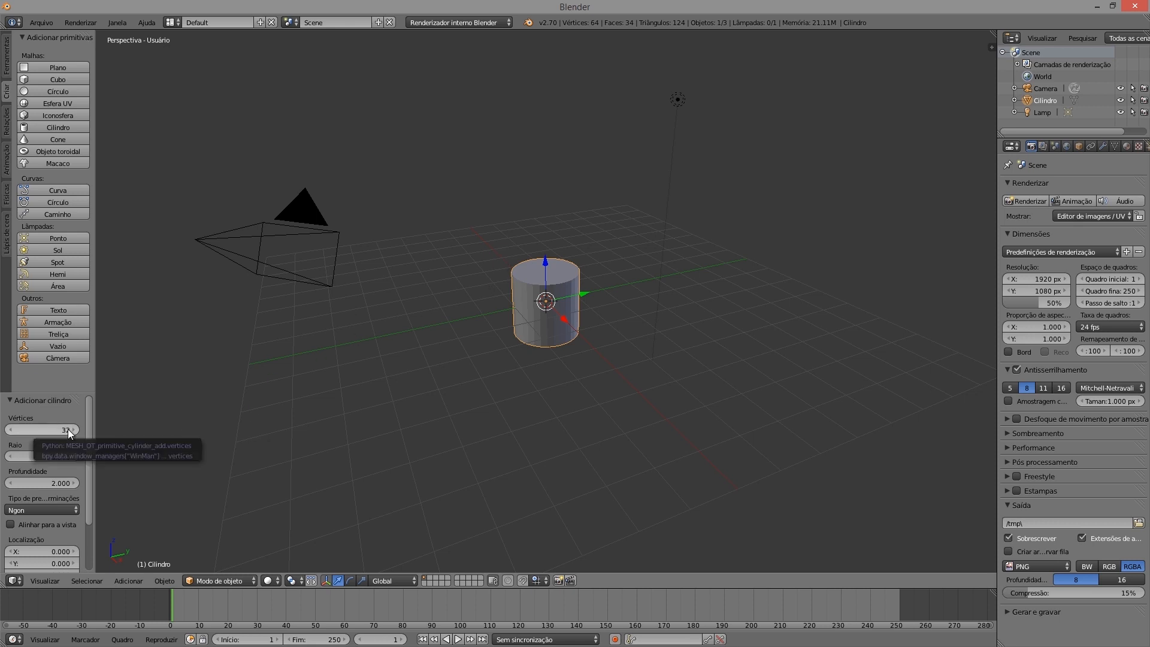
Try raising the new cylinder's vertex count to values such as 451
drag(60, 432, 346, 339)
drag(33, 431, 54, 432)
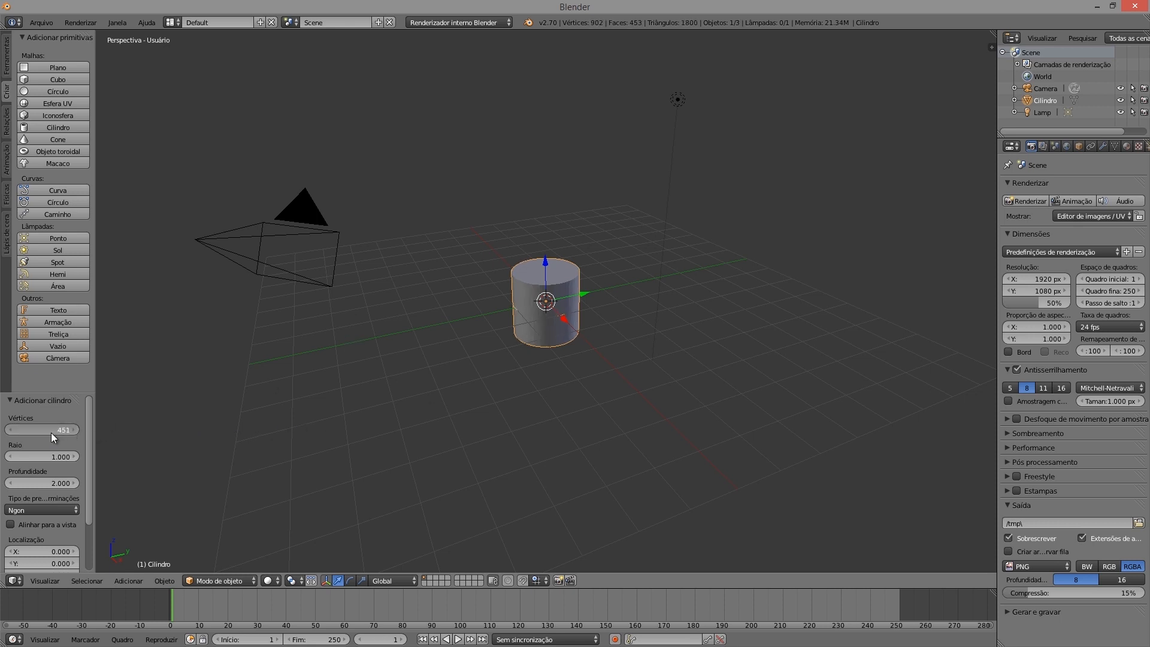
drag(1045, 433, 838, 420)
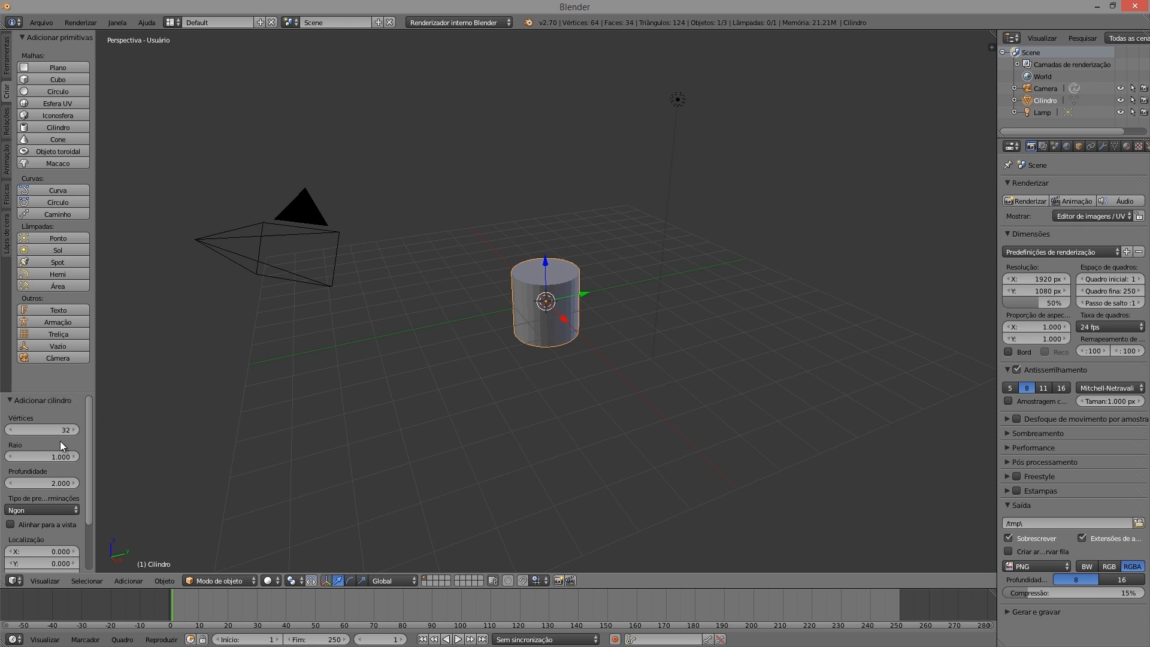
Set the cylinder's vertex count to 16
click(12, 432)
click(10, 430)
click(10, 430)
click(10, 430)
click(10, 430)
click(46, 430)
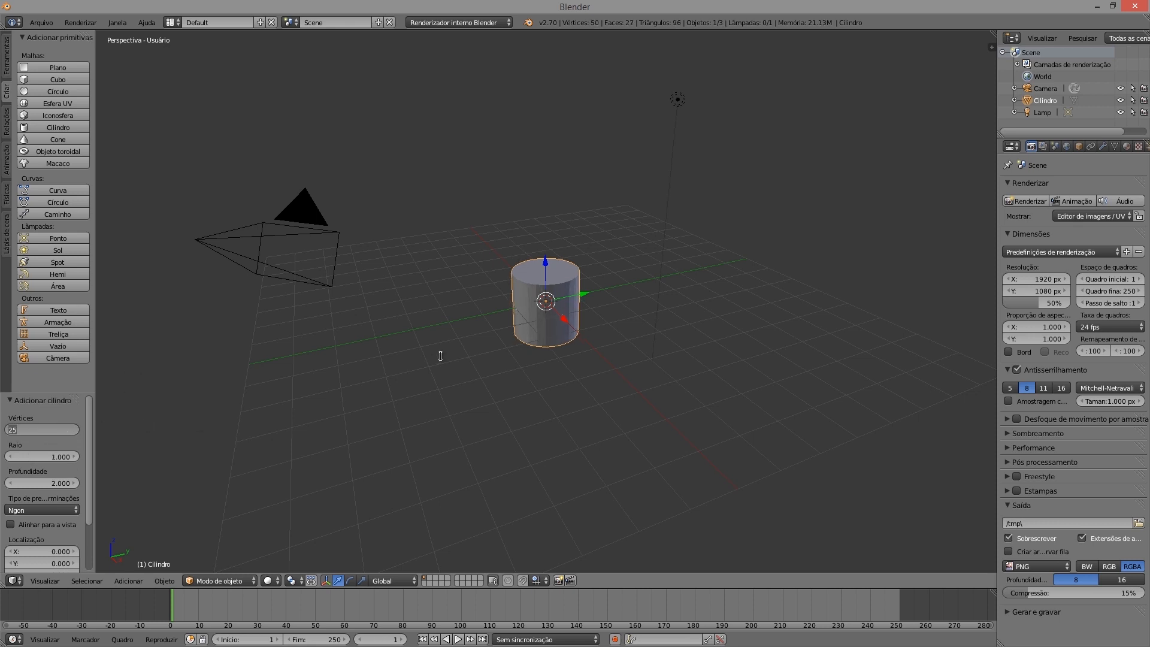
text(16)
key(Return)
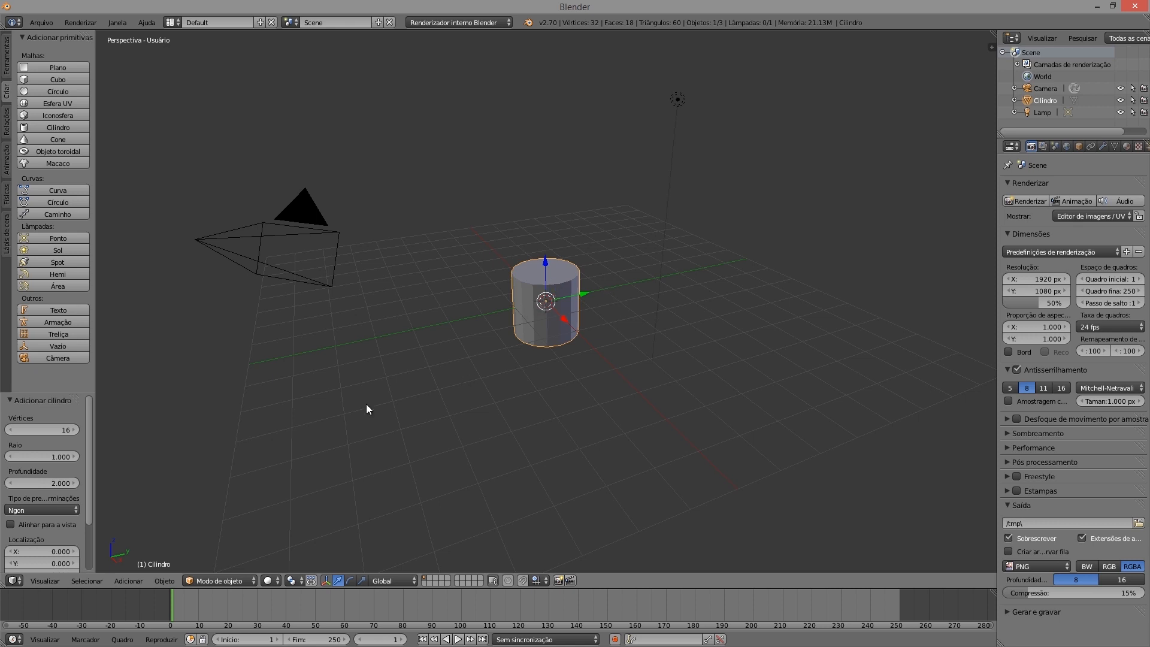
Set the cylinder's depth to 0.1 to flatten it into a thin disc
click(66, 482)
text(0)
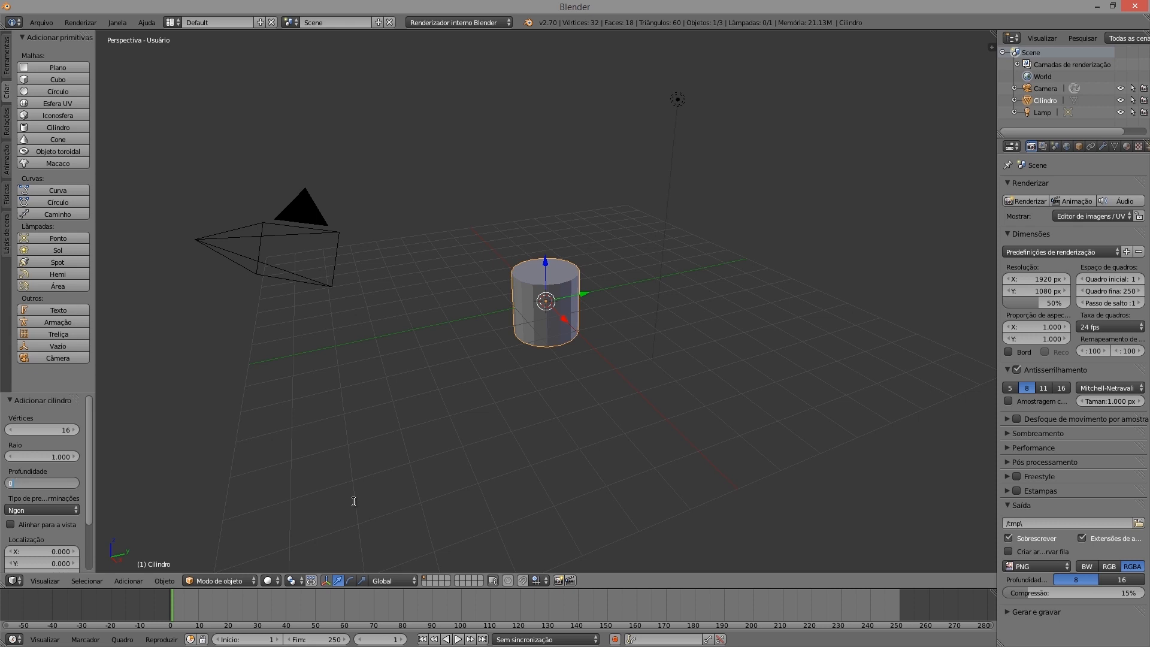
text(.1)
key(Return)
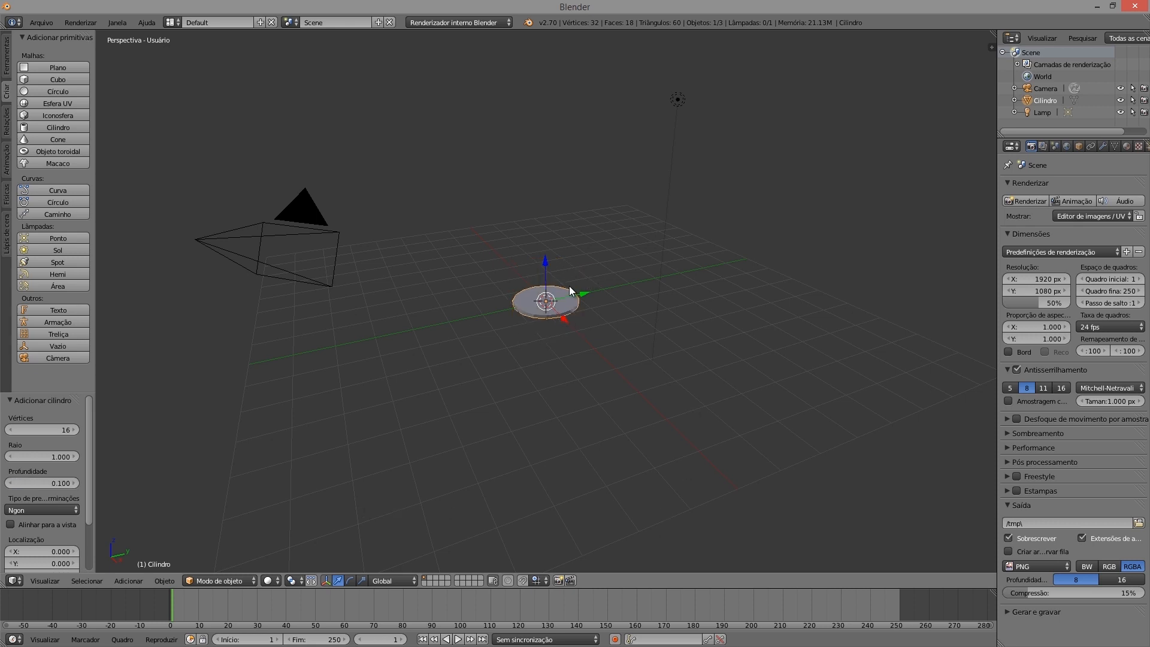
Turn on the Screencast Keys display for the 3D viewport
scroll(556, 310, up, 8)
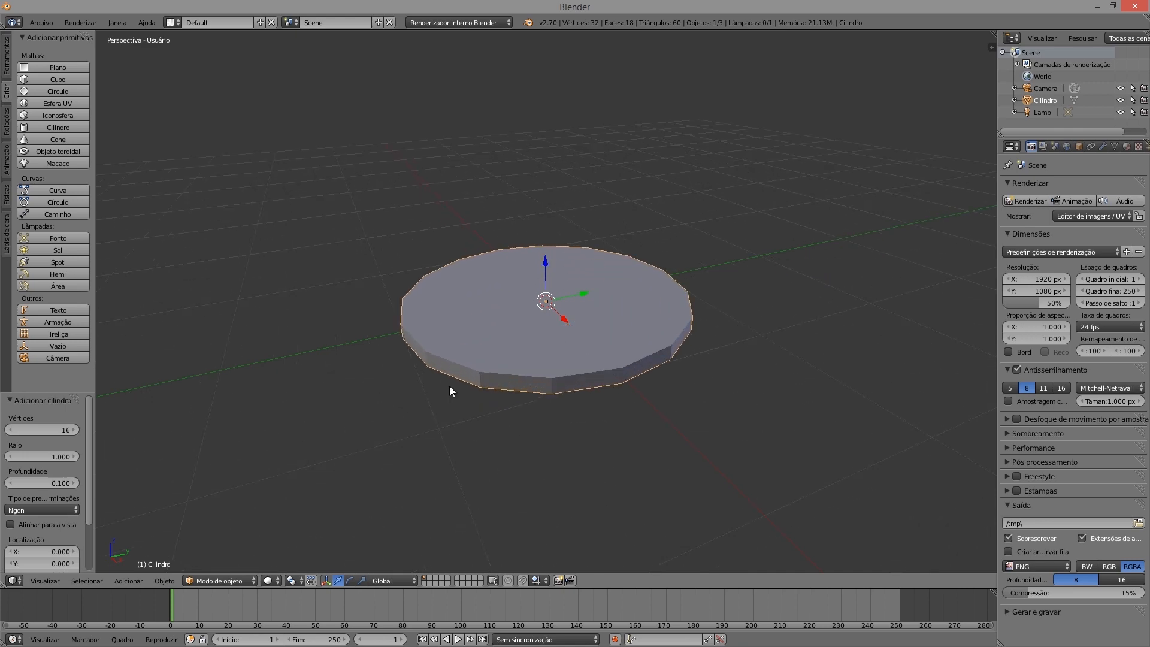
middle_drag(540, 420, 602, 395)
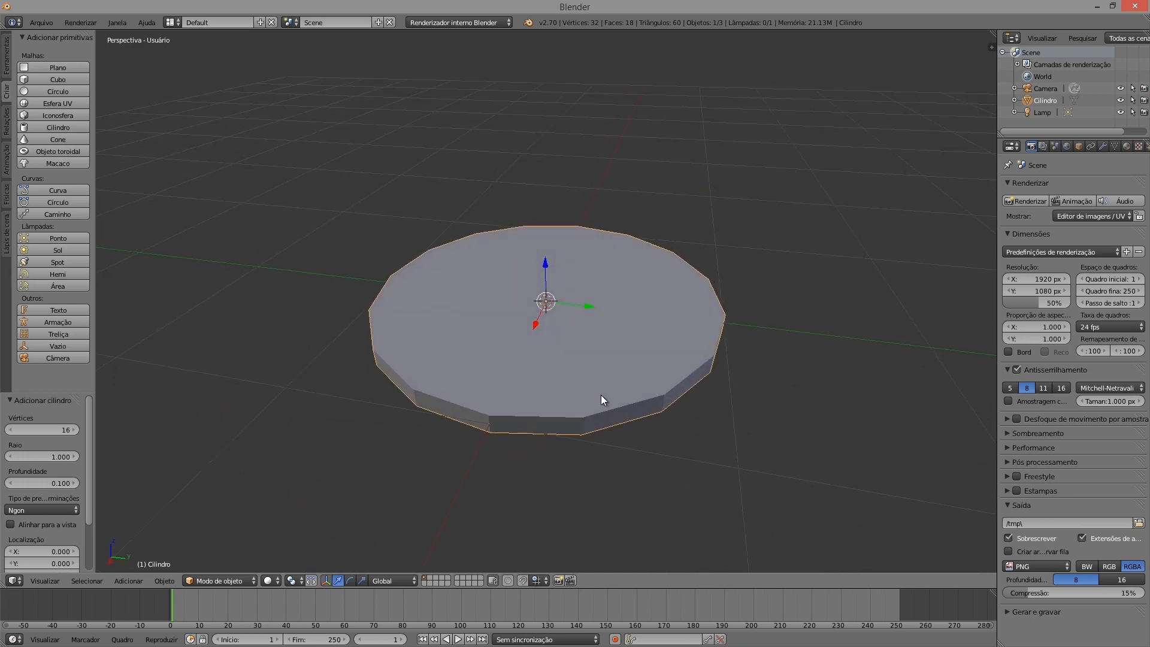
key(n)
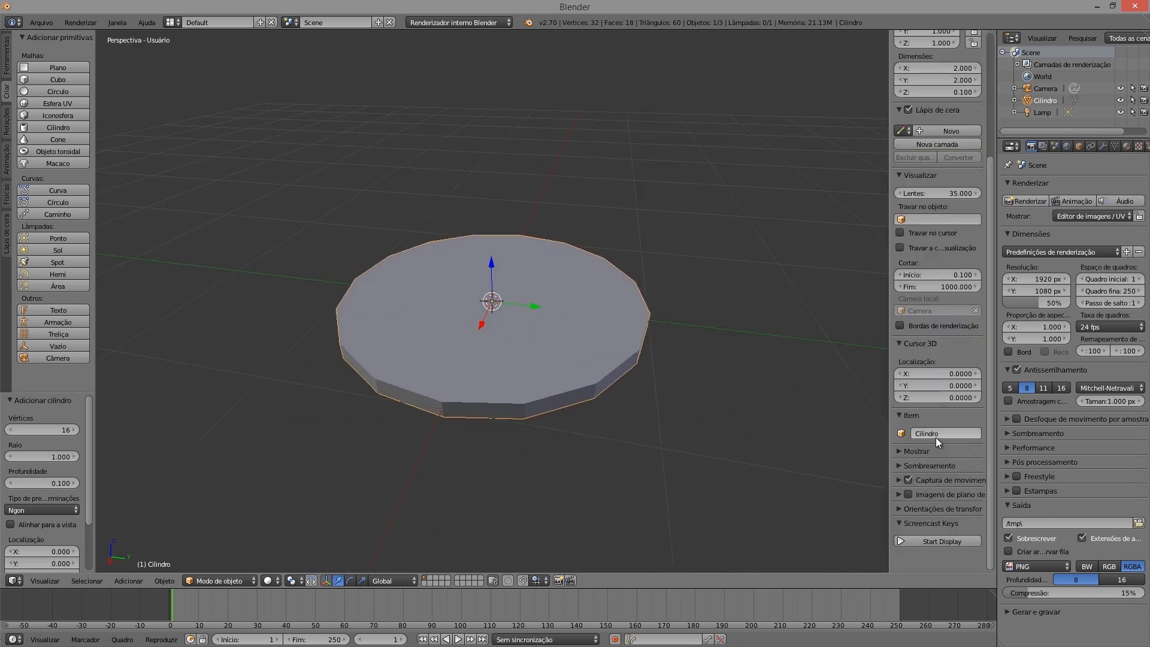
click(943, 542)
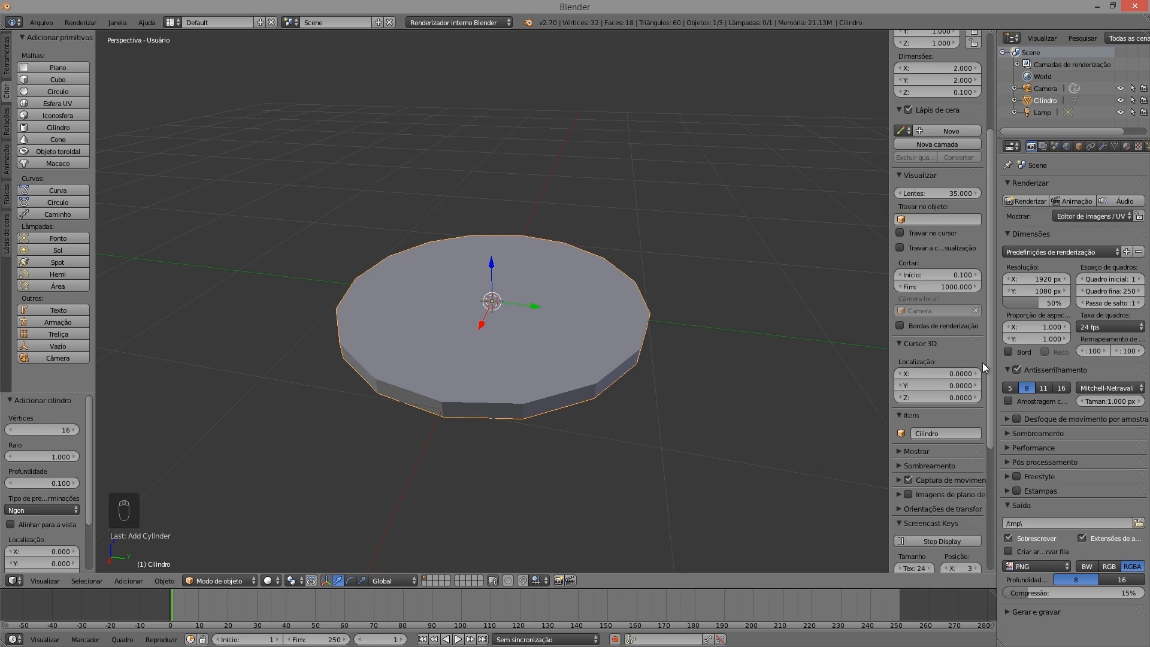
key(n)
middle_drag(421, 428, 624, 389)
scroll(515, 428, down, 3)
middle_drag(588, 398, 473, 426)
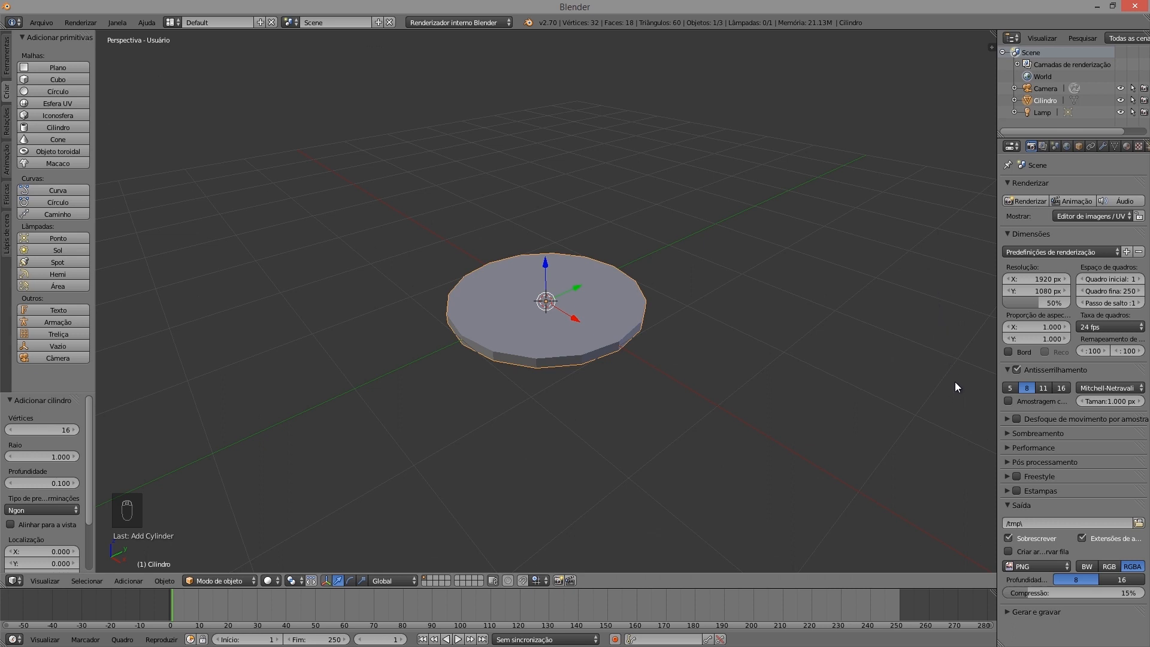
key(n)
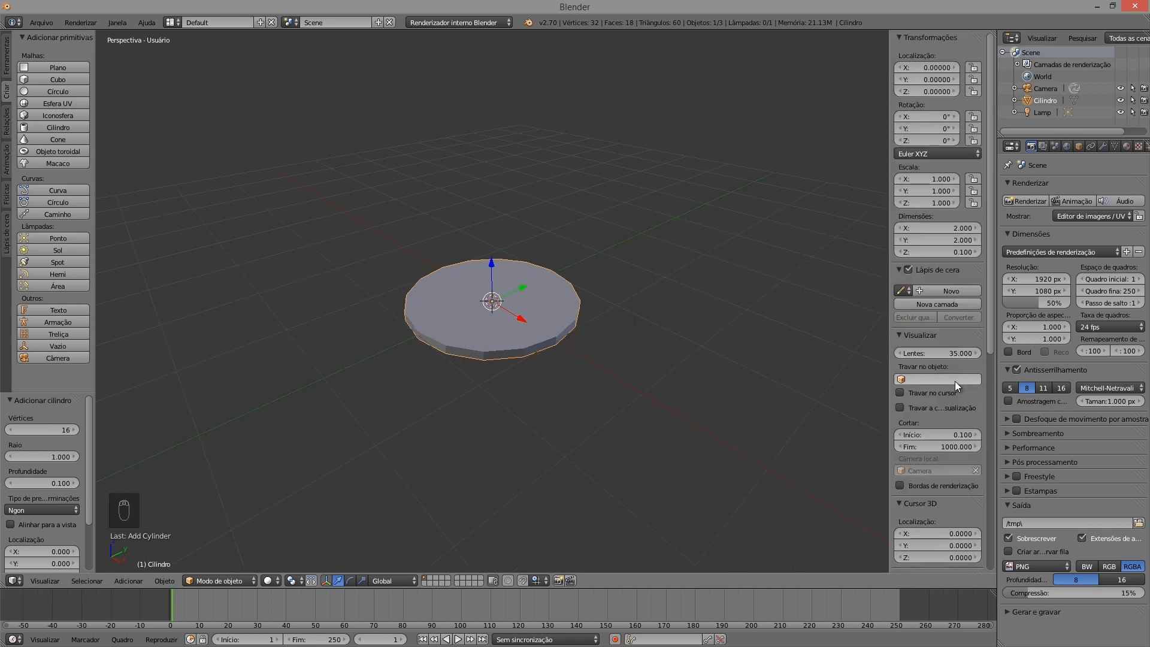
key(n)
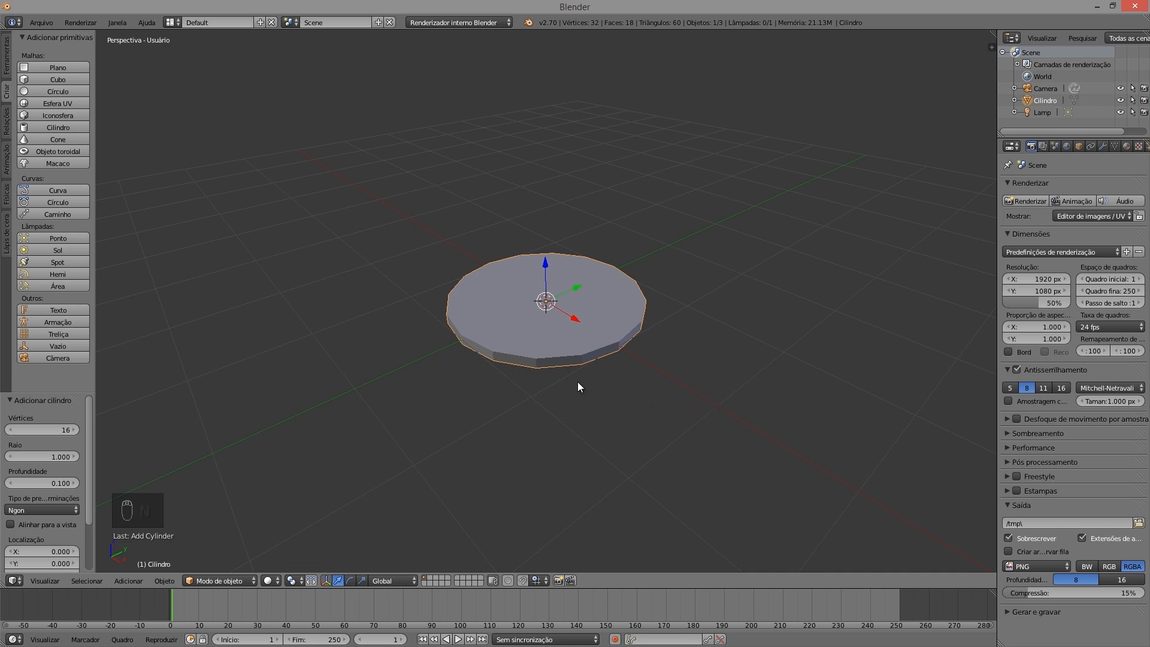
middle_drag(526, 378, 619, 372)
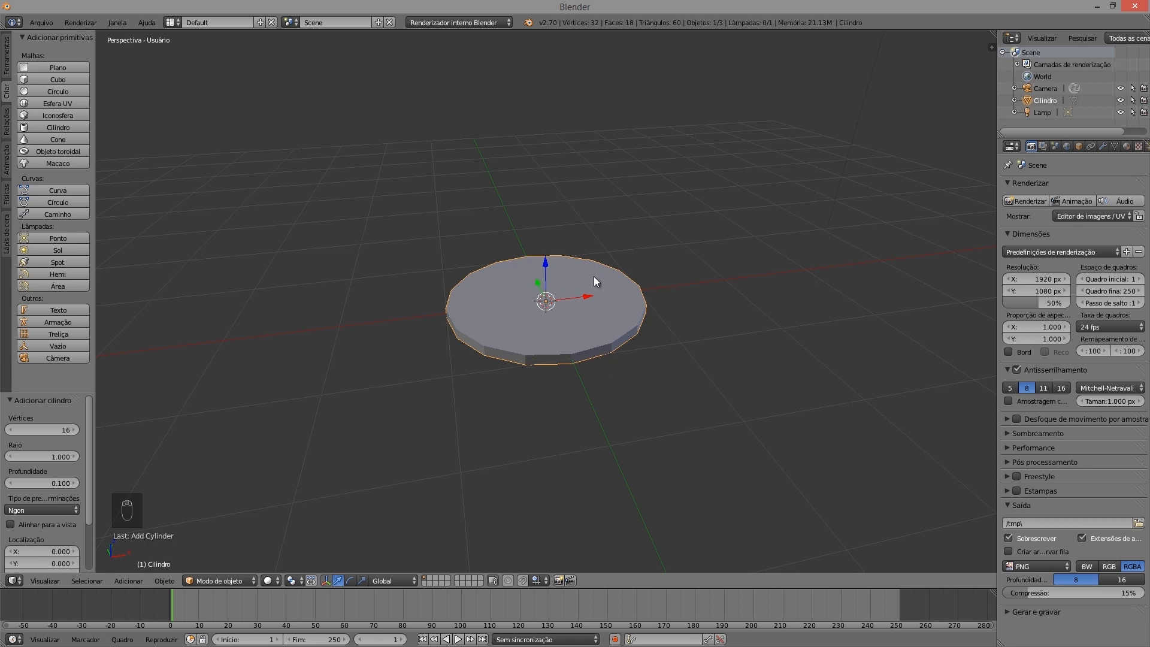
mouse_move(556, 323)
middle_down()
mouse_move(554, 305)
mouse_move(530, 316)
mouse_move(546, 319)
middle_up()
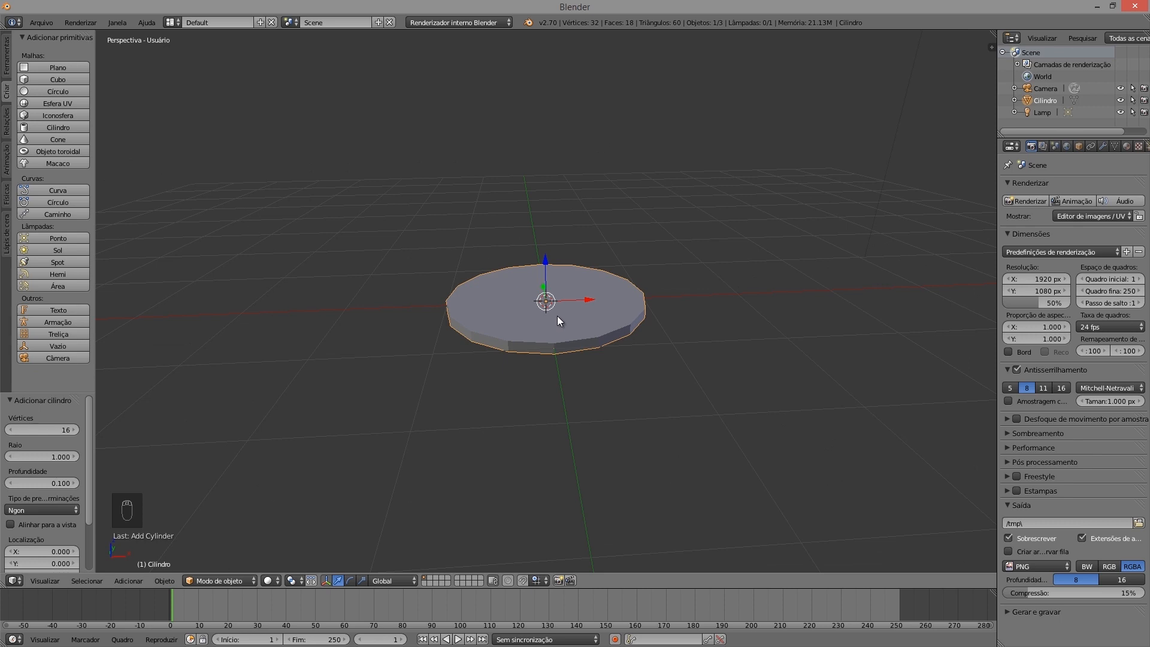
Split the 3D viewport into quad view and enlarge the selected disc in the user perspective, right and front views
key(ctrl+alt+q)
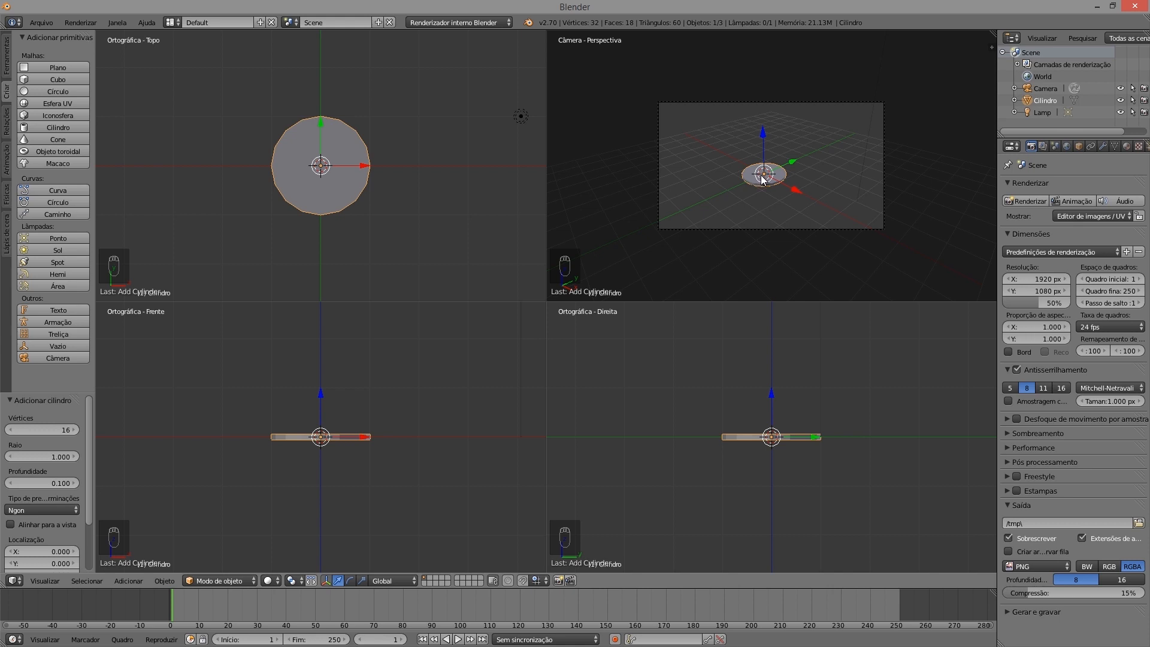
scroll(748, 171, up, 3)
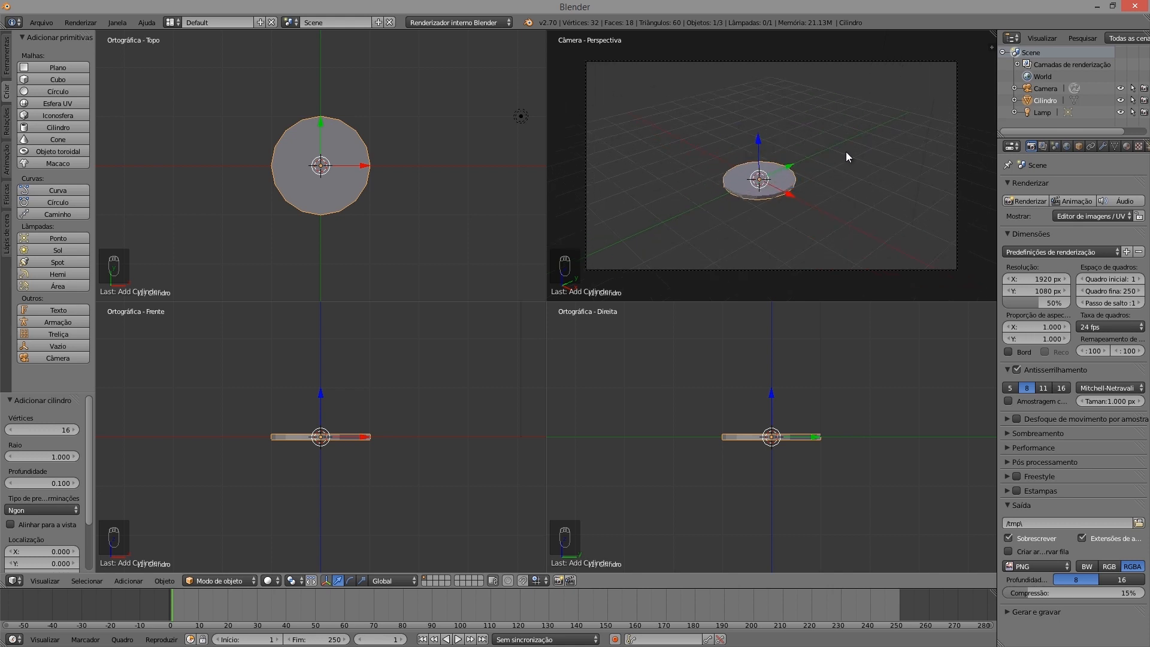
middle_drag(846, 156, 664, 142)
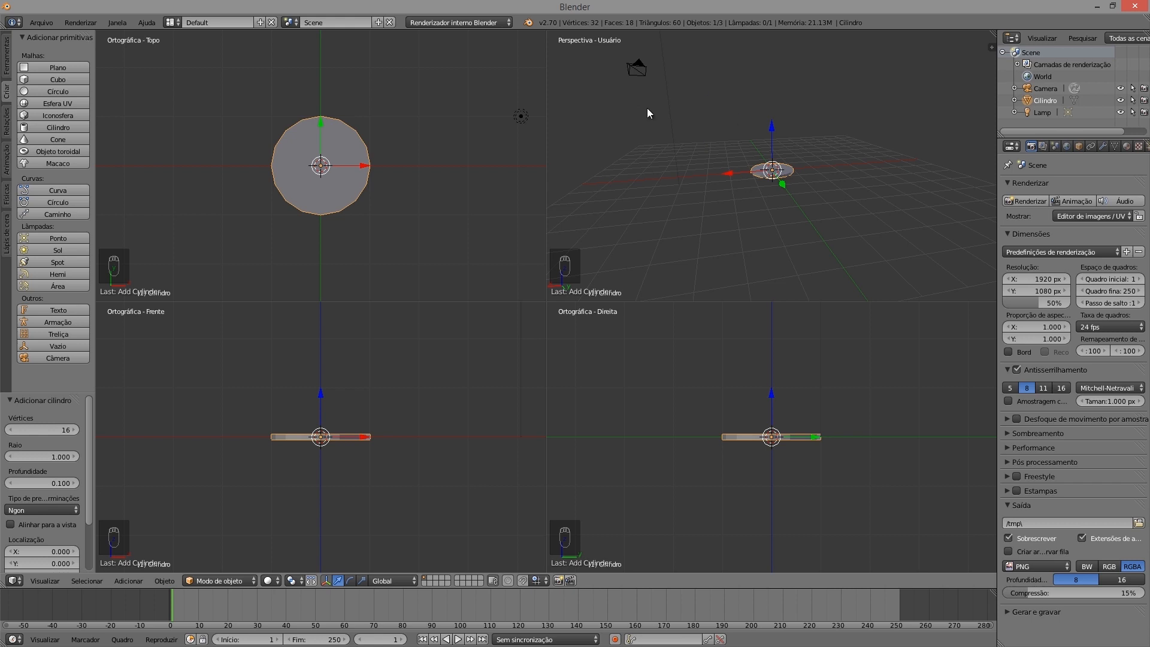
right_click(637, 64)
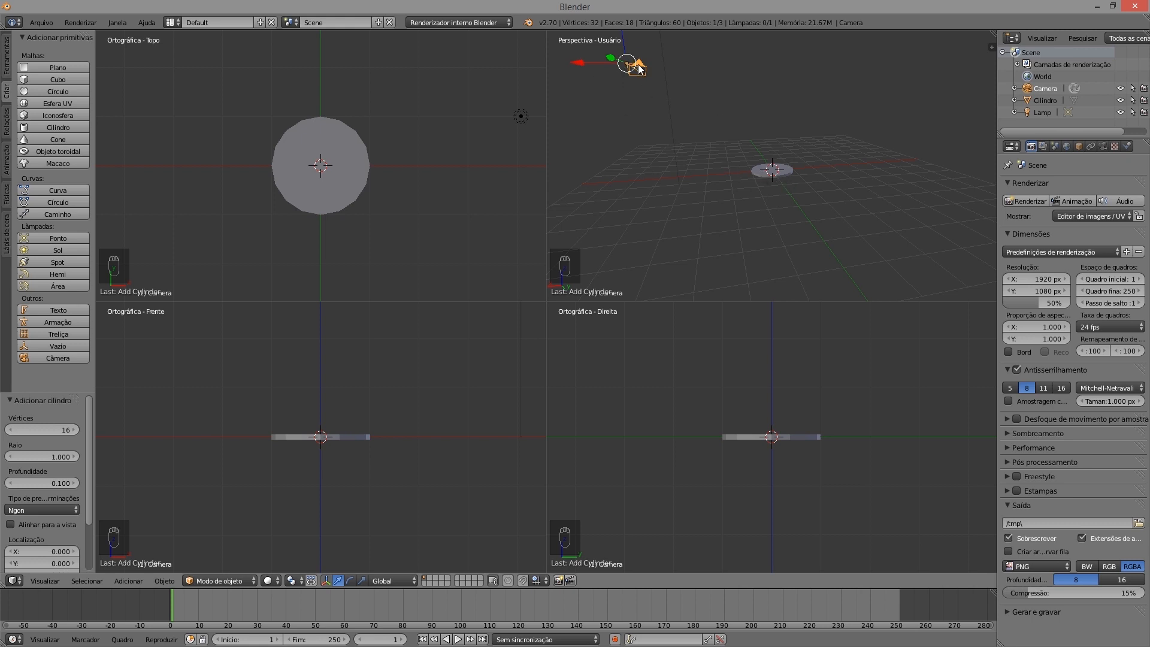
right_click(770, 171)
mouse_move(761, 178)
middle_down()
mouse_move(783, 215)
mouse_move(852, 198)
middle_up()
scroll(778, 198, up, 4)
scroll(775, 242, up, 1)
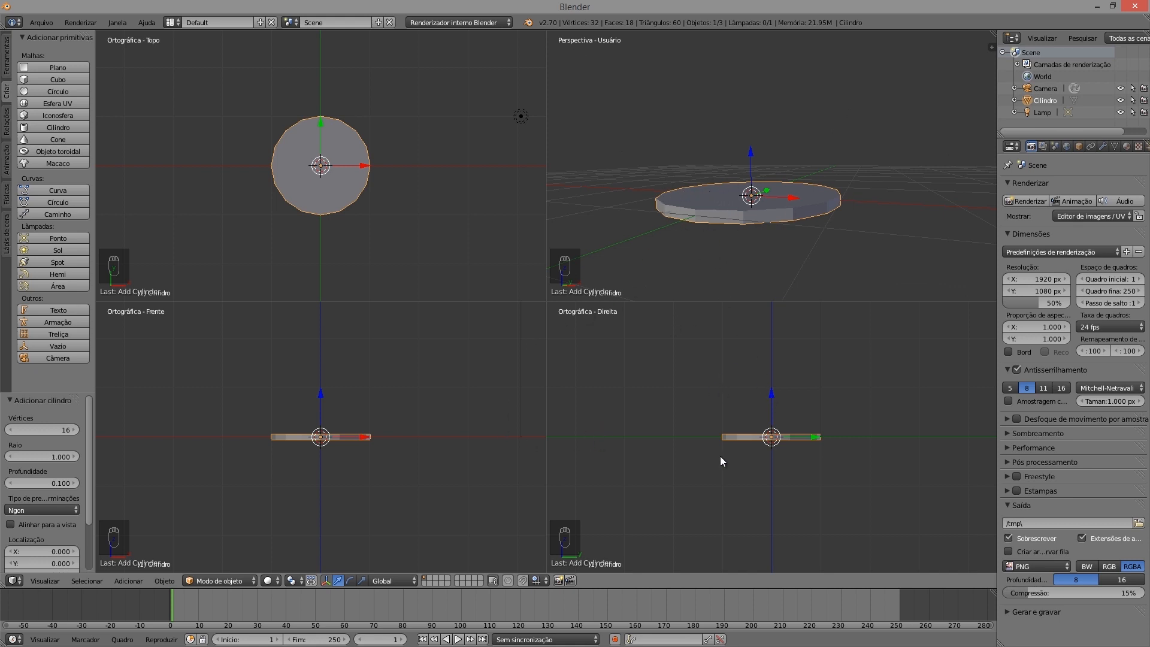
scroll(775, 440, up, 7)
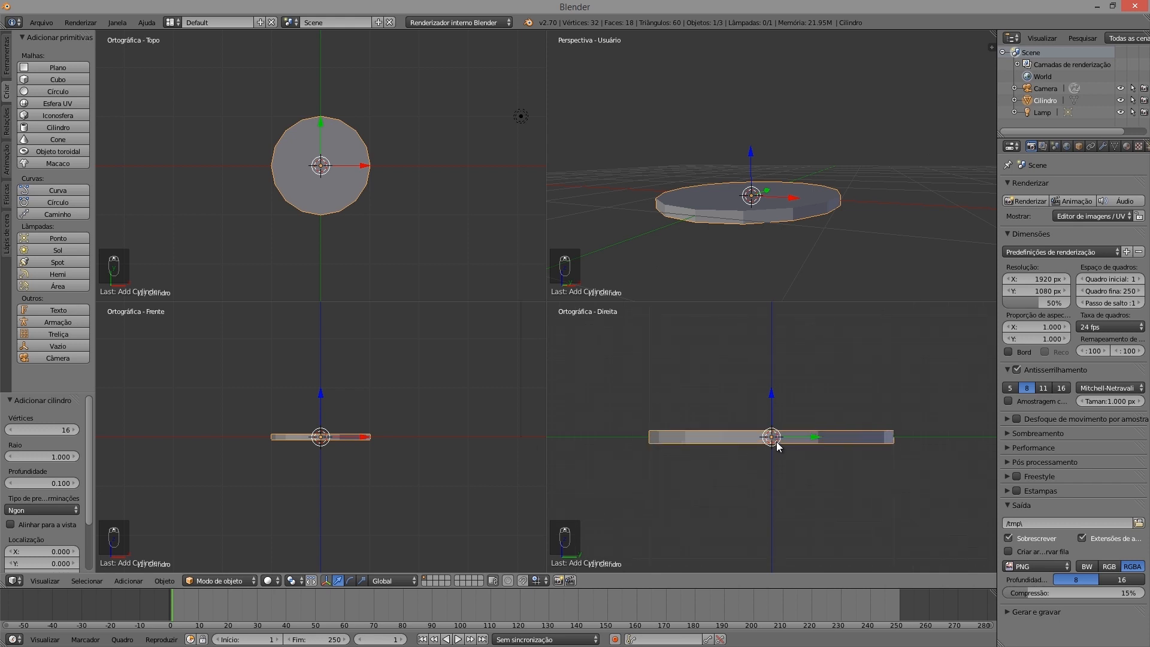
scroll(325, 453, up, 7)
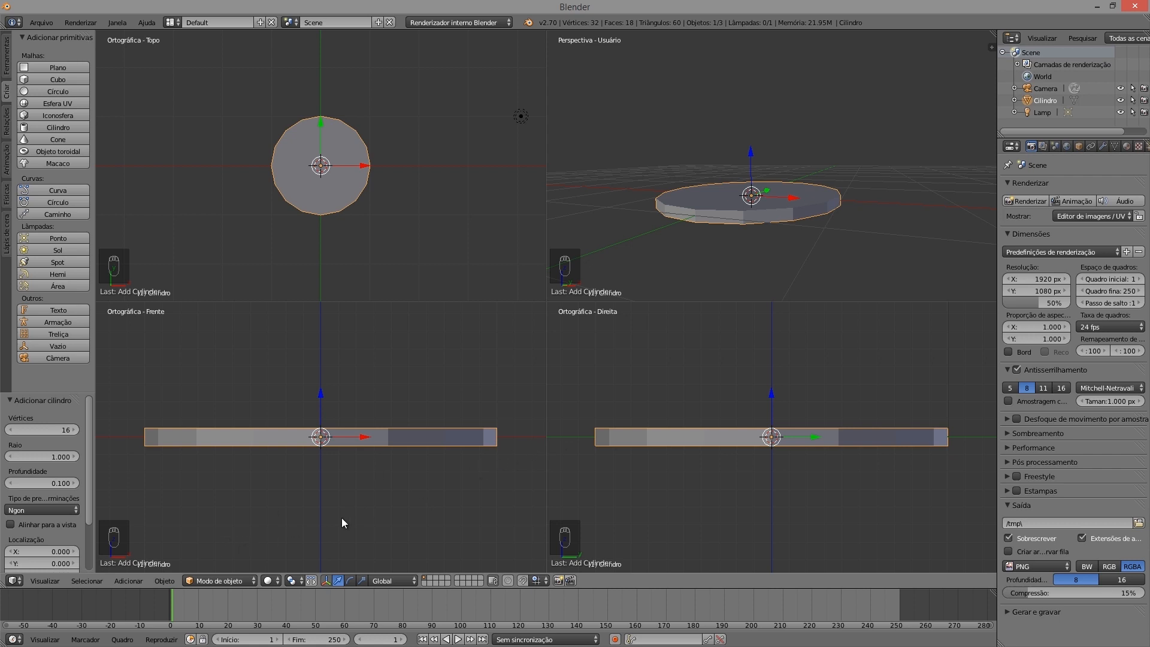
Enter Edit Mode on the cylinder disc and switch to face selection
click(221, 581)
key(Tab)
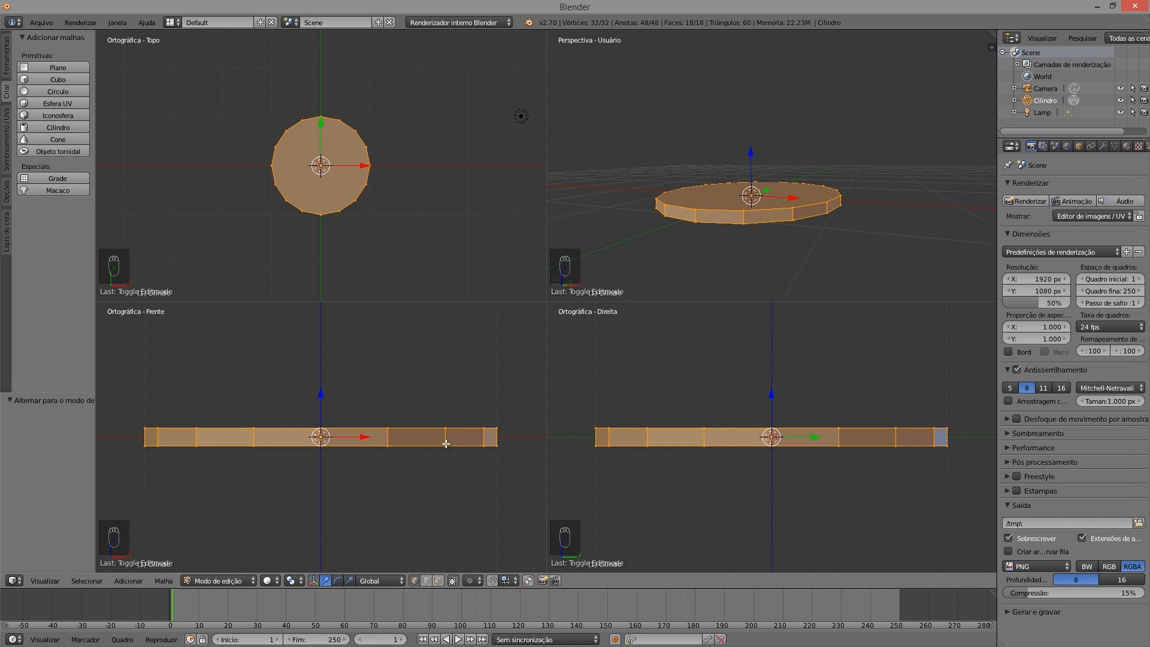
click(438, 582)
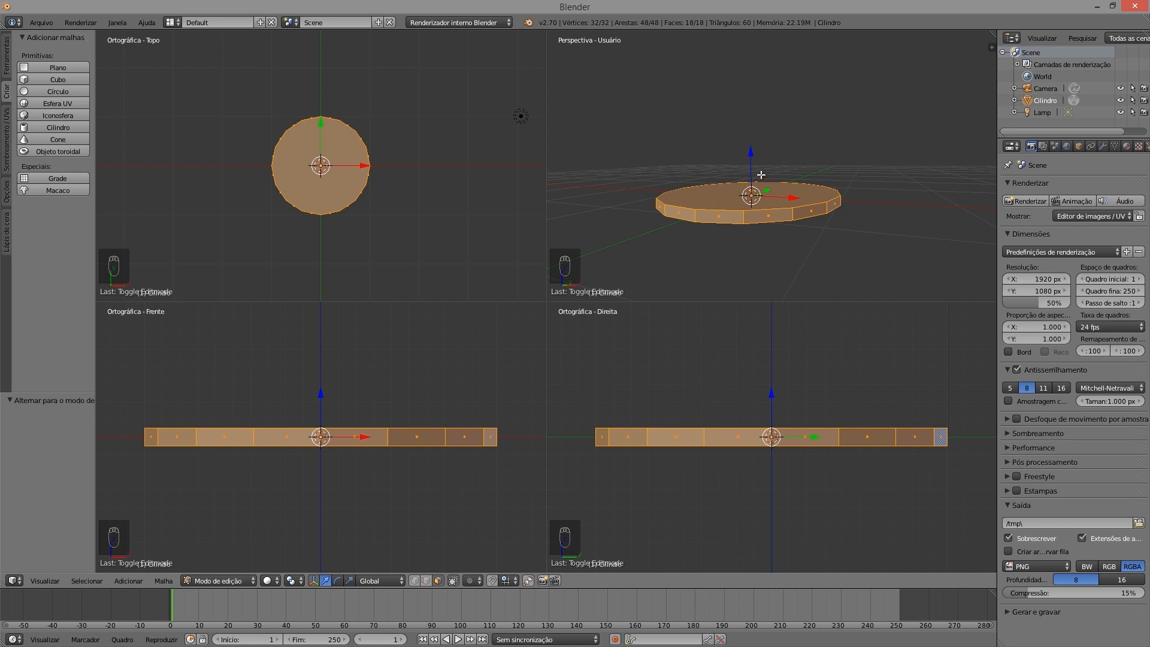
Deselect the disc's upper and lower cap faces individually, and clear the remaining face selection
middle_drag(768, 158, 760, 230)
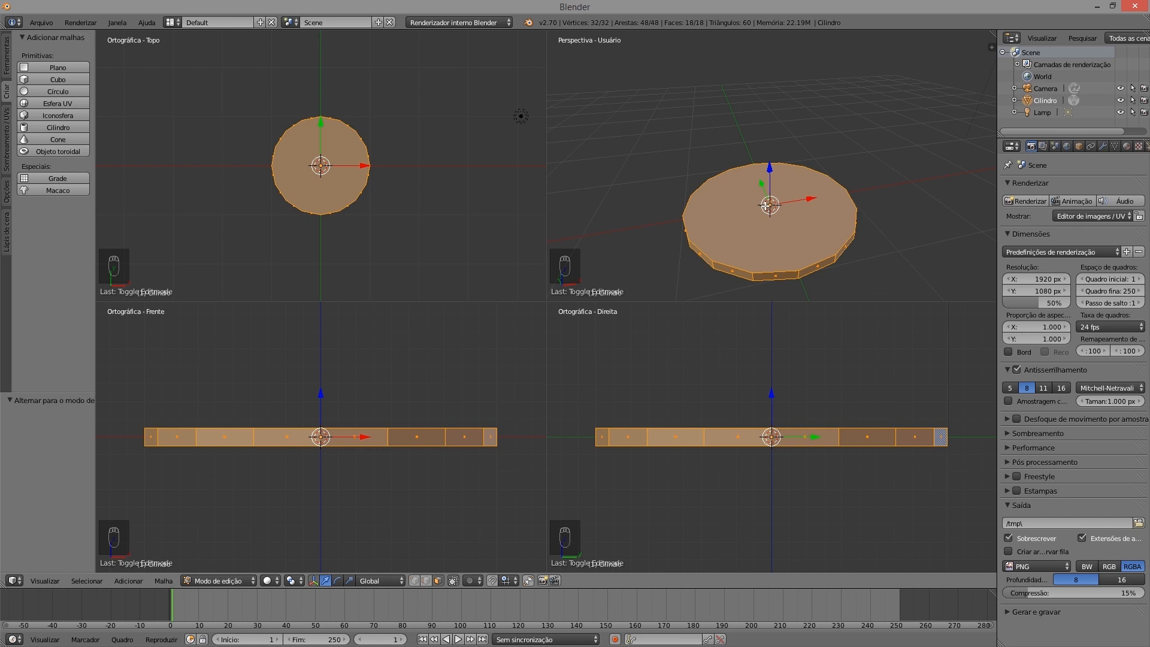
shift+right_click(769, 207)
middle_drag(802, 259, 756, 171)
shift+right_click(771, 157)
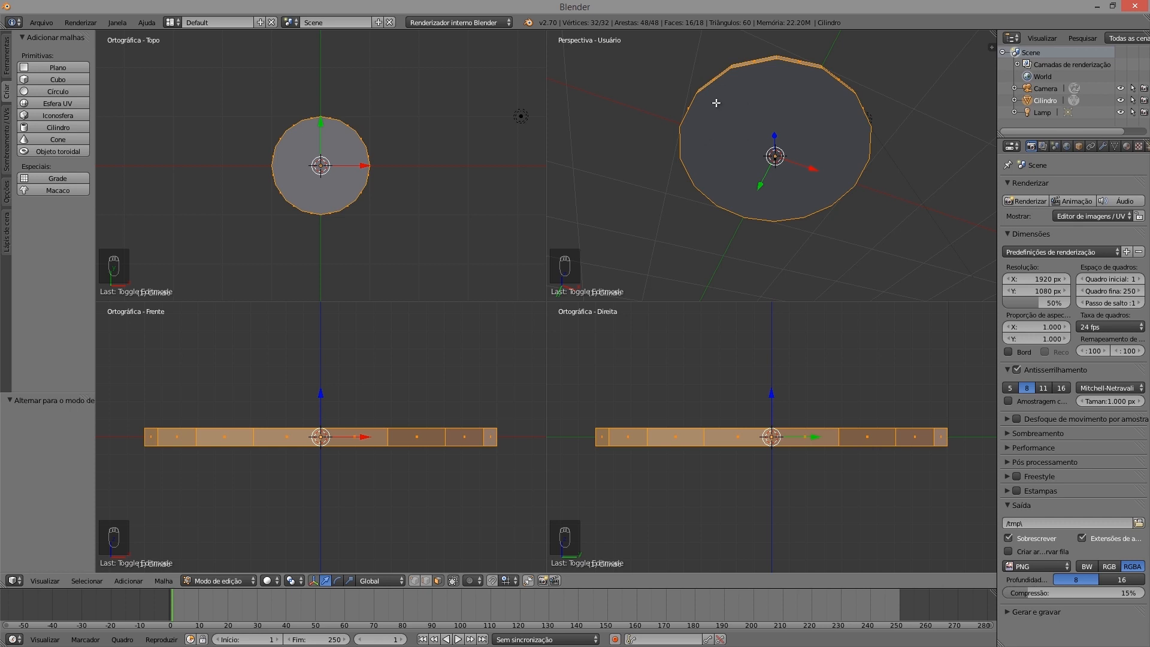
key(a)
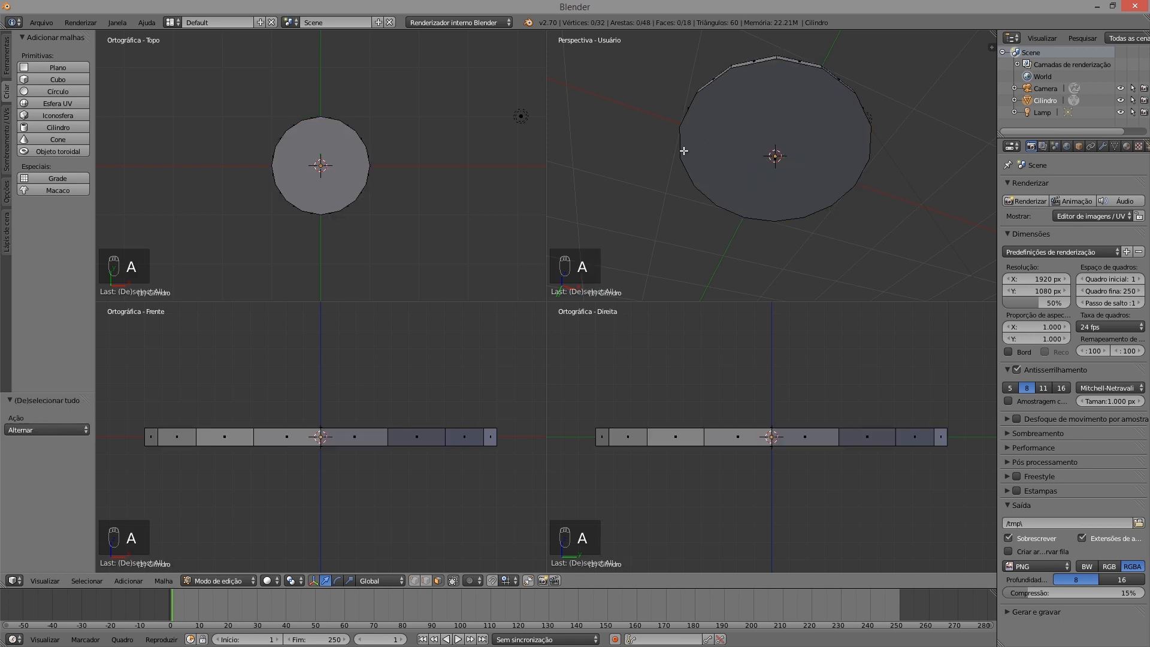
key(a)
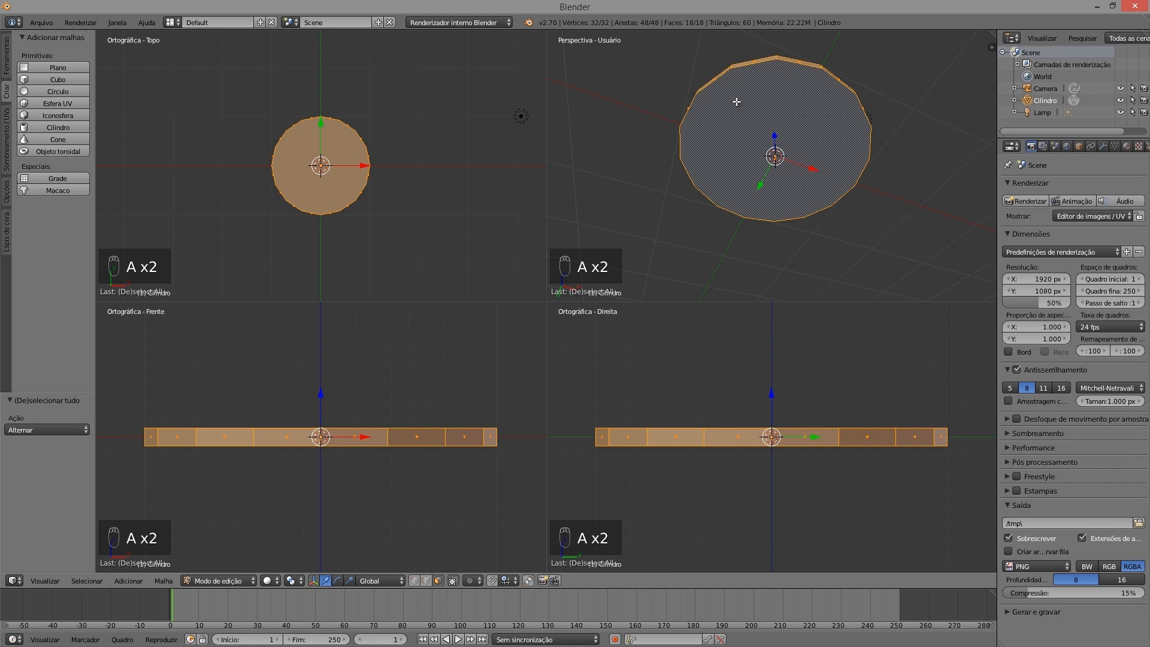
key(a)
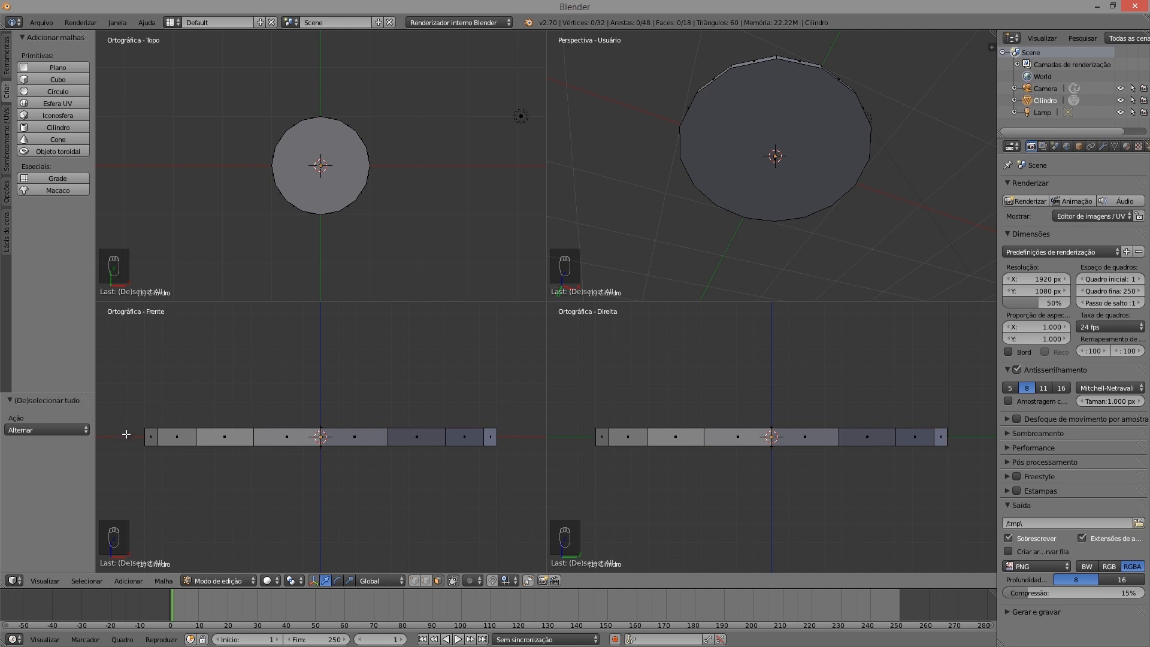
Try box-selecting the disc's side faces in solid shading from the front and right views, and clear the selection
key(b)
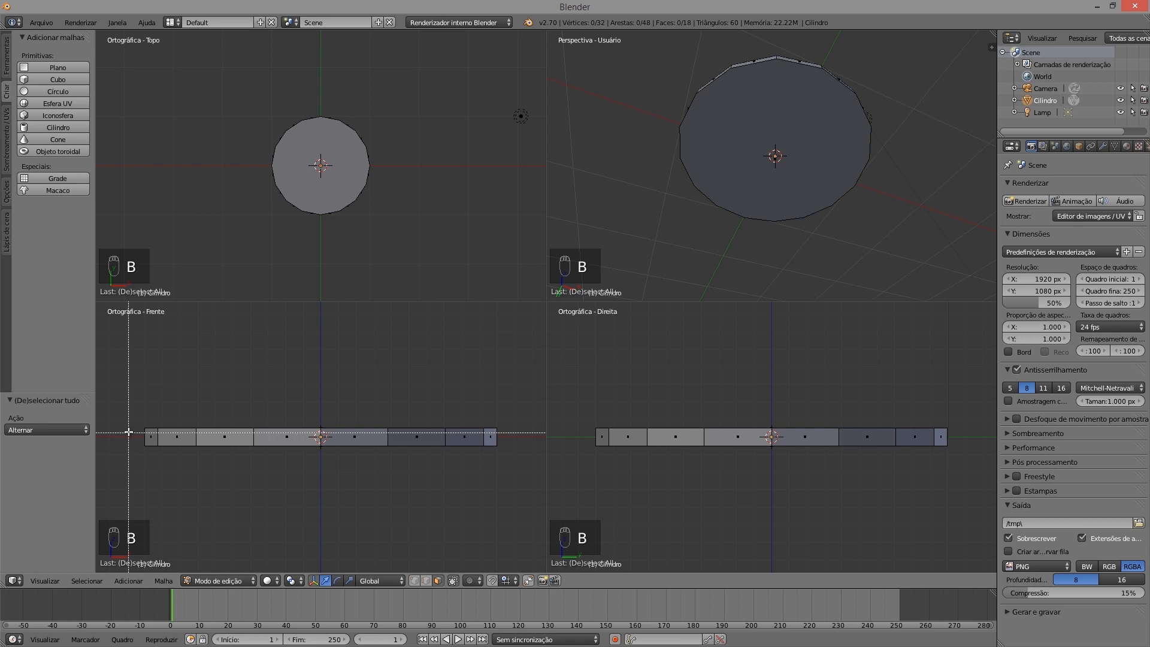
drag(126, 436, 512, 443)
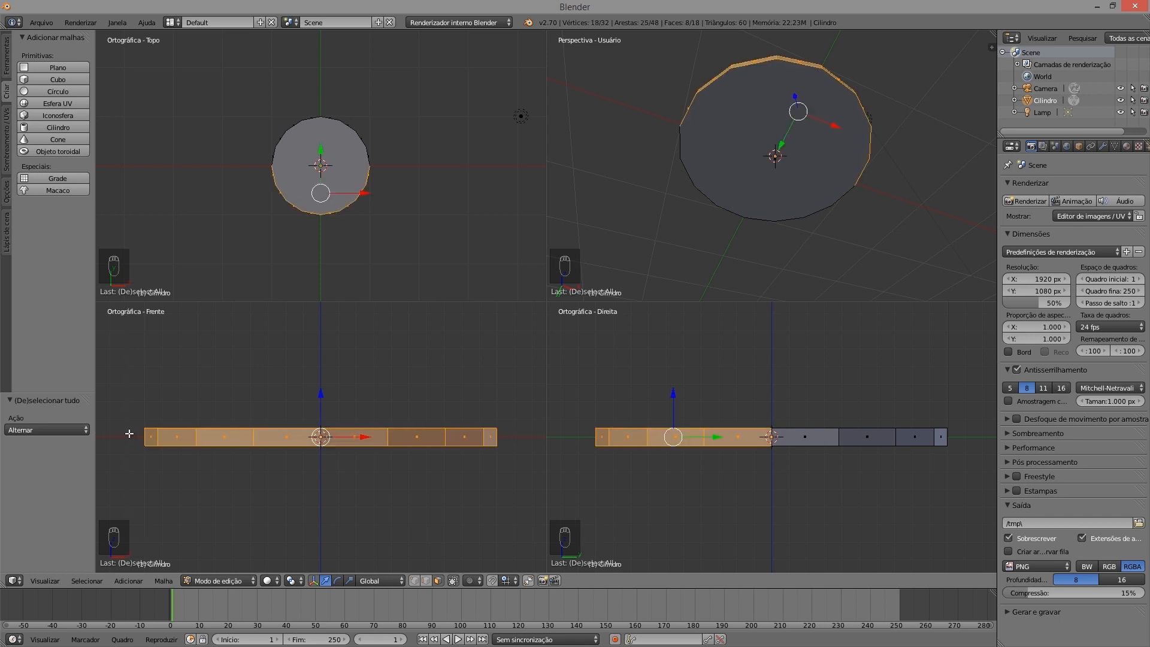
middle_drag(819, 154, 811, 198)
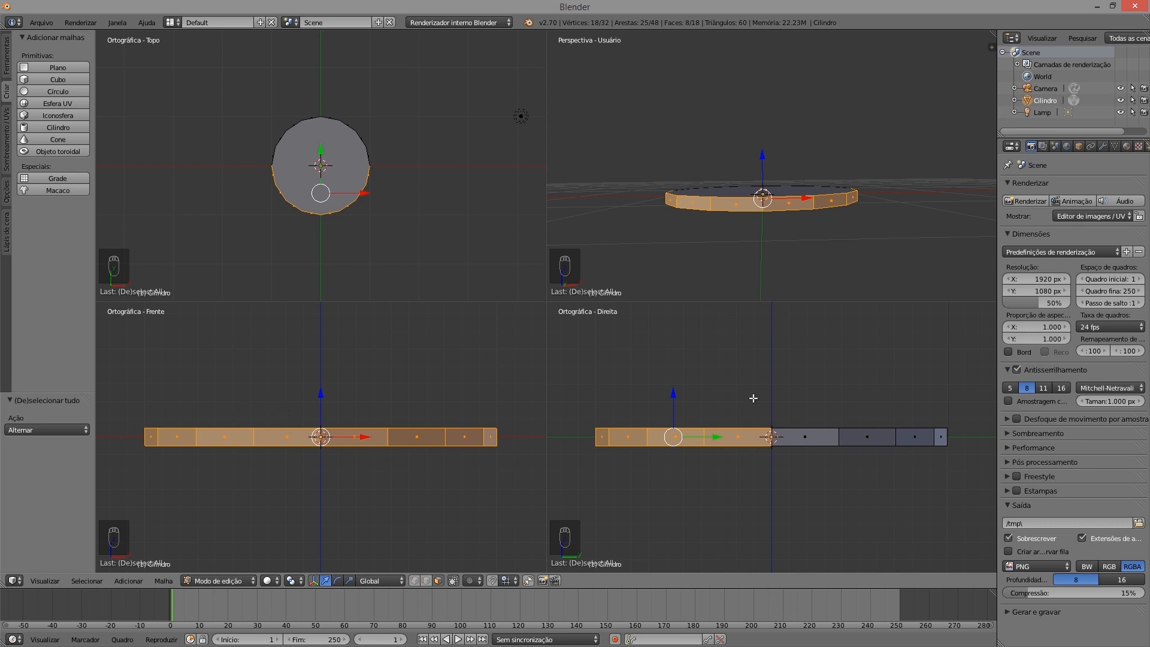
middle_drag(801, 239, 765, 264)
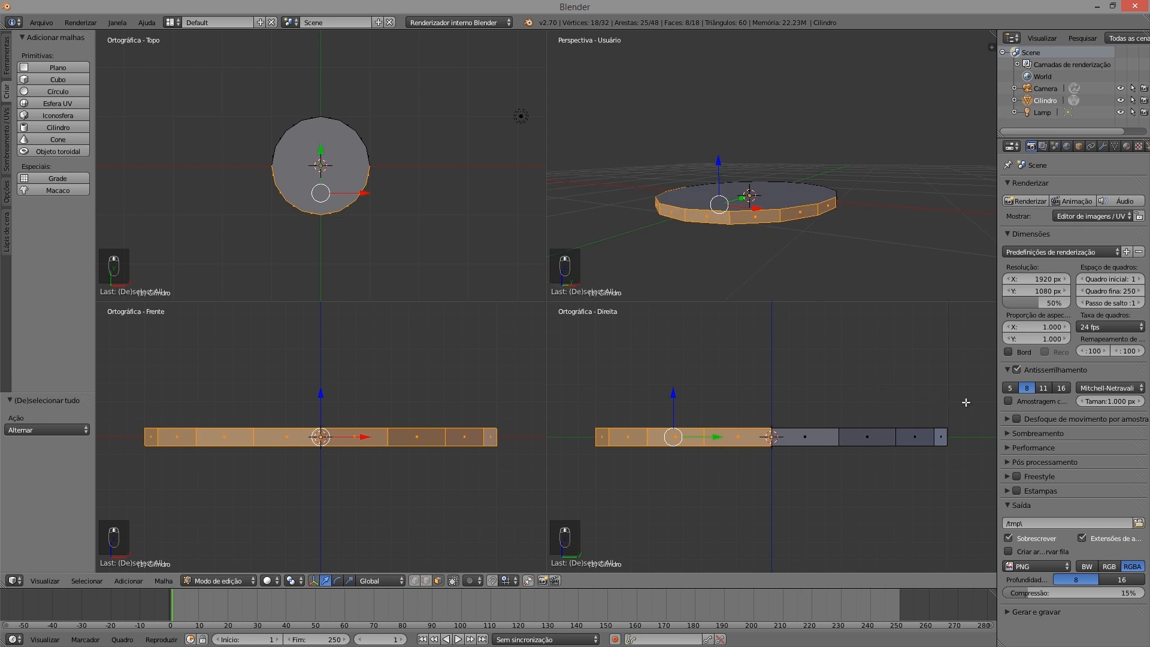
key(b)
drag(959, 432, 778, 439)
middle_drag(828, 203, 781, 208)
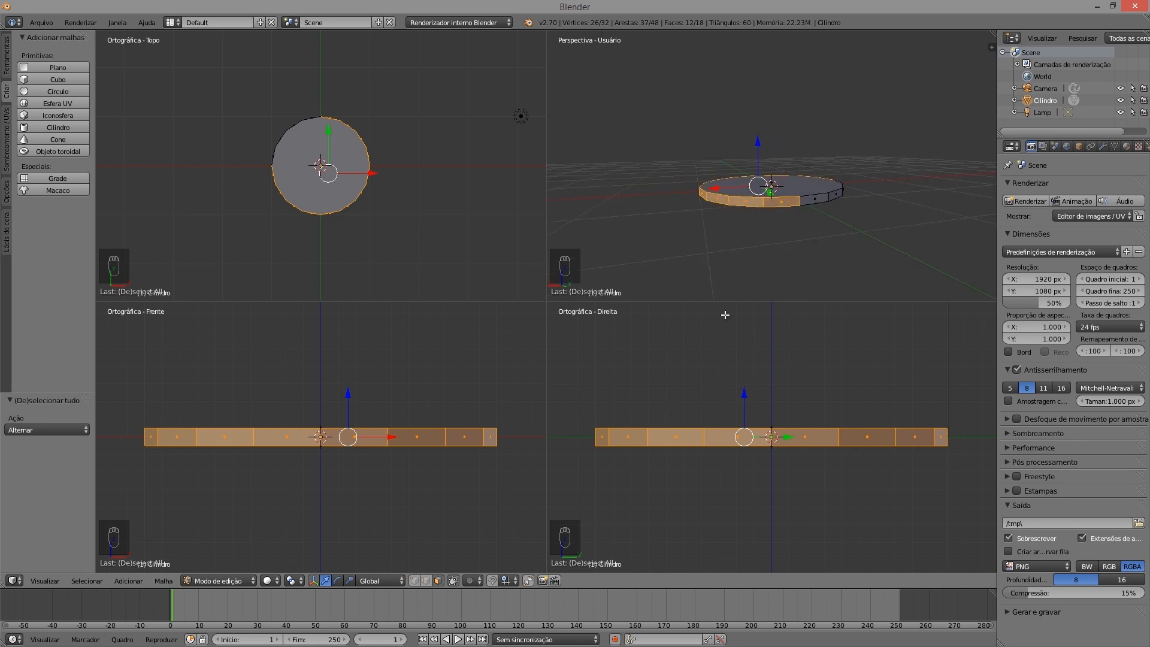
key(a)
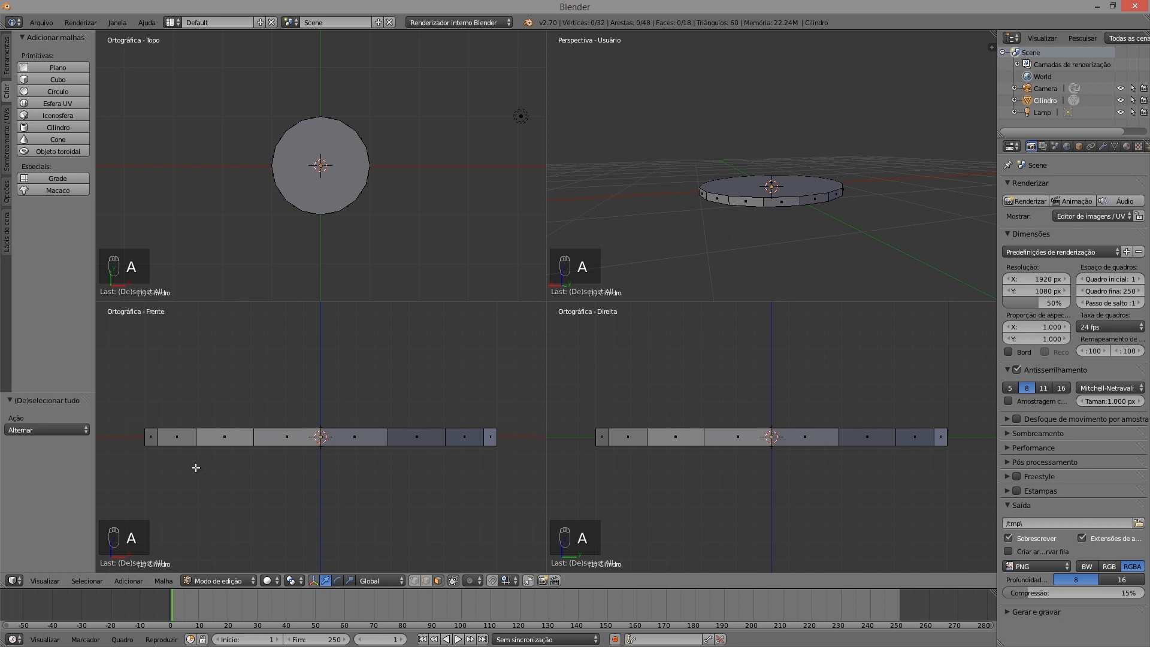
Switch to wireframe shading and box-select all of the disc's side faces in the front view
key(z)
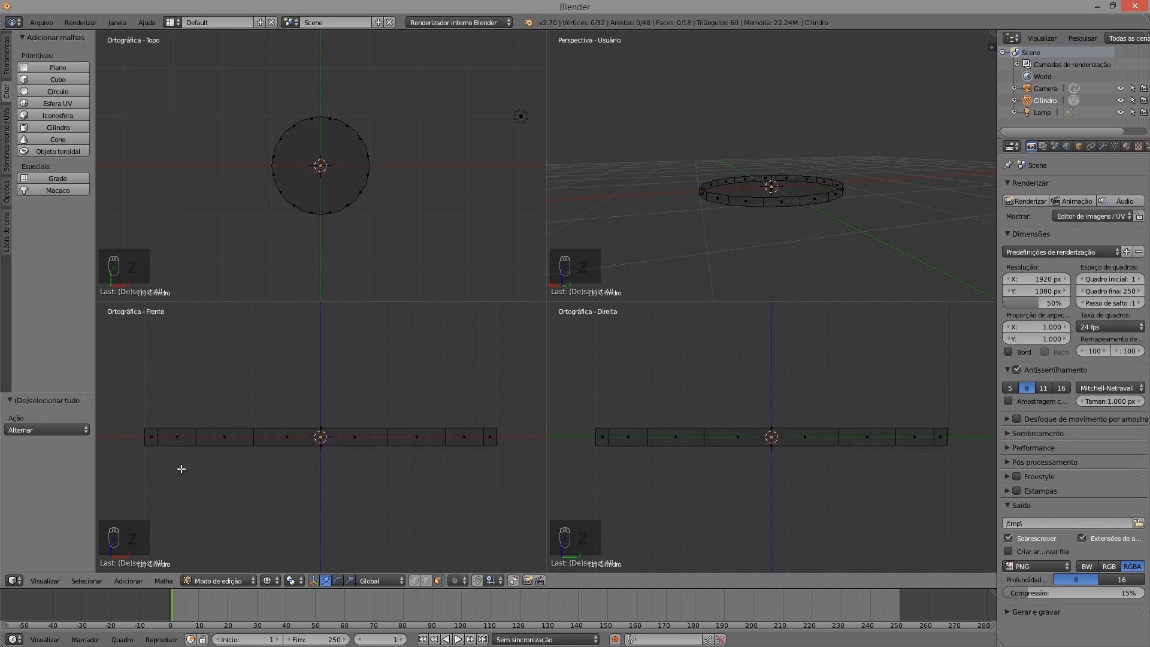
key(b)
drag(130, 430, 507, 439)
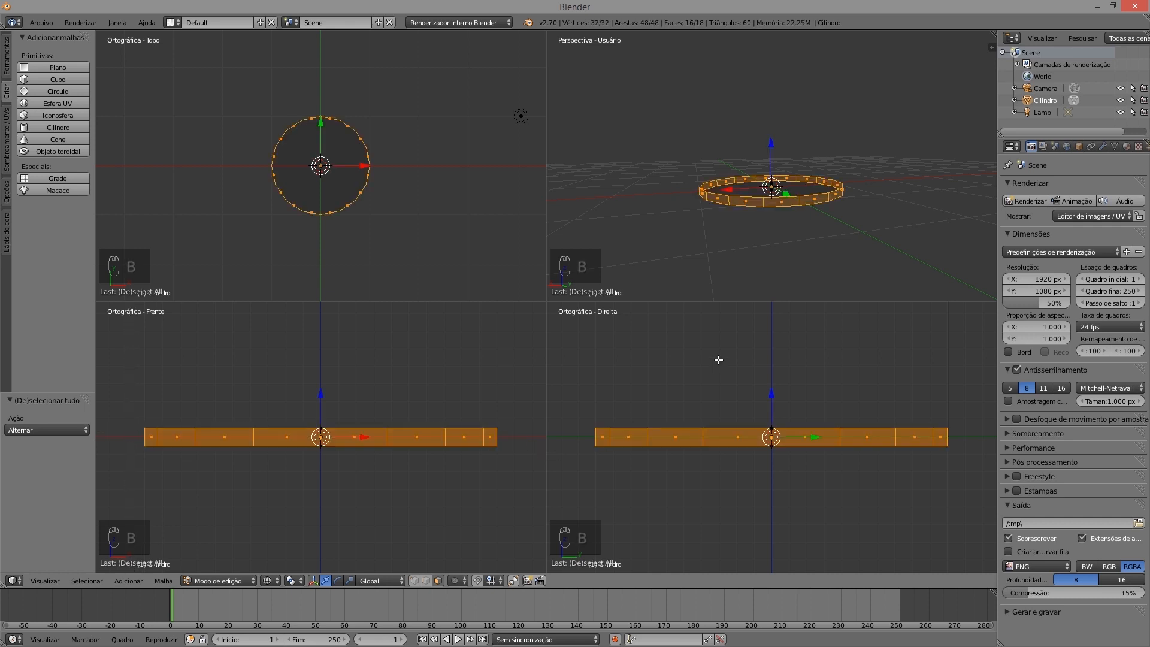
middle_drag(750, 217, 773, 239)
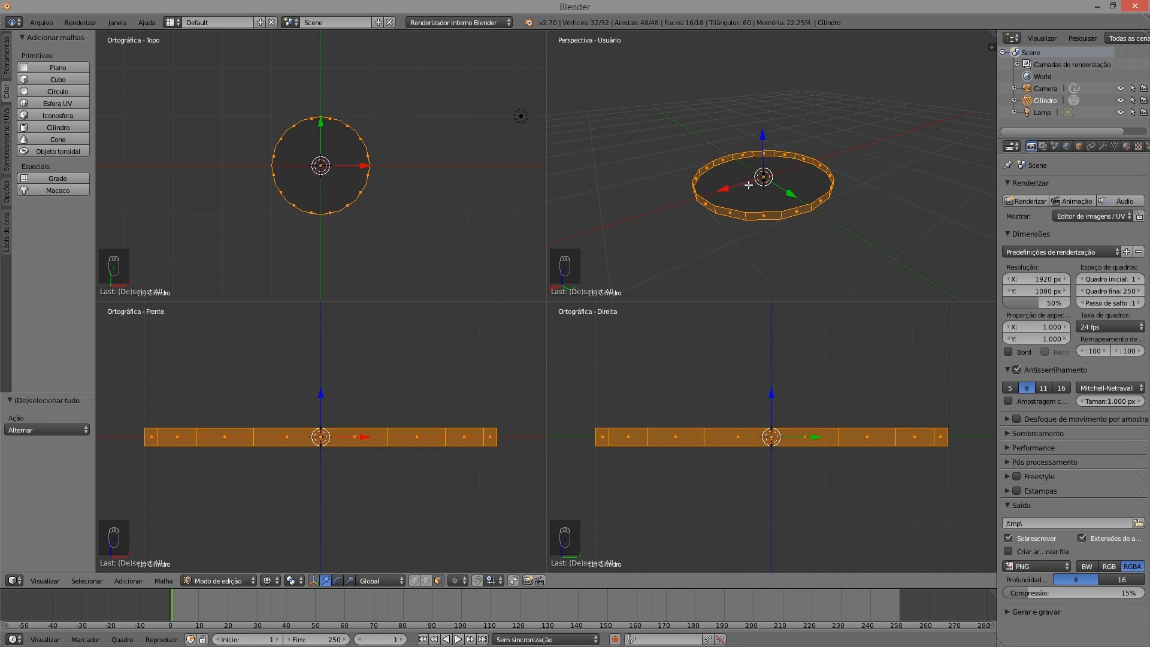
Try a region extrusion of the selected side faces, returning to solid shading and undoing the extrusion
key(e)
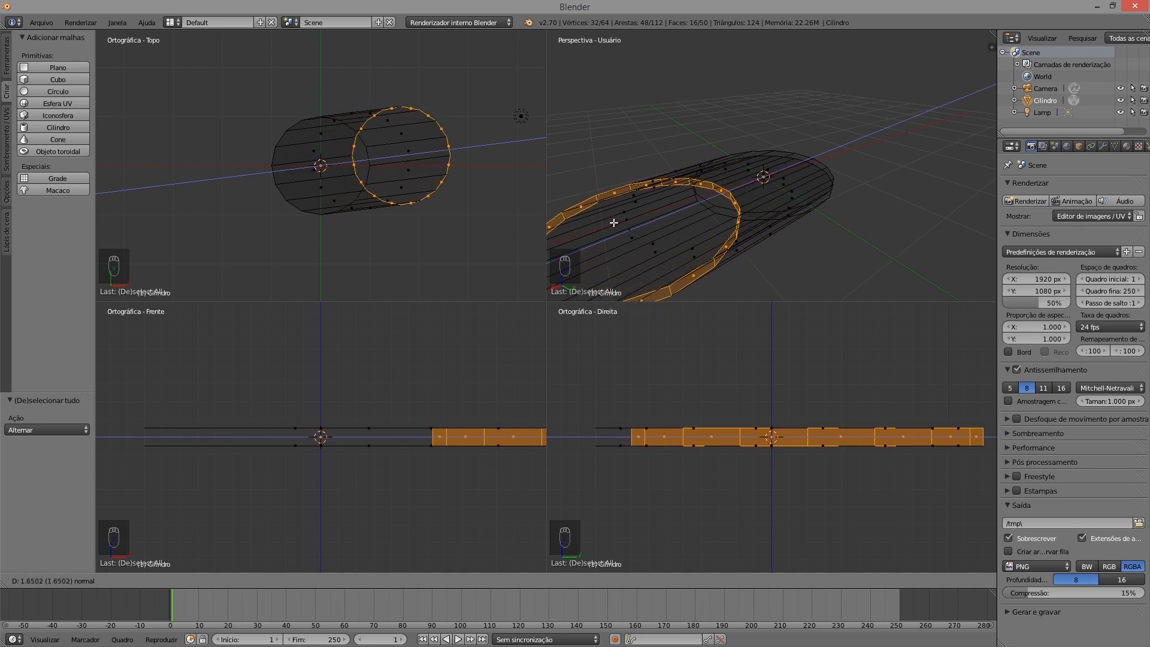
click(583, 230)
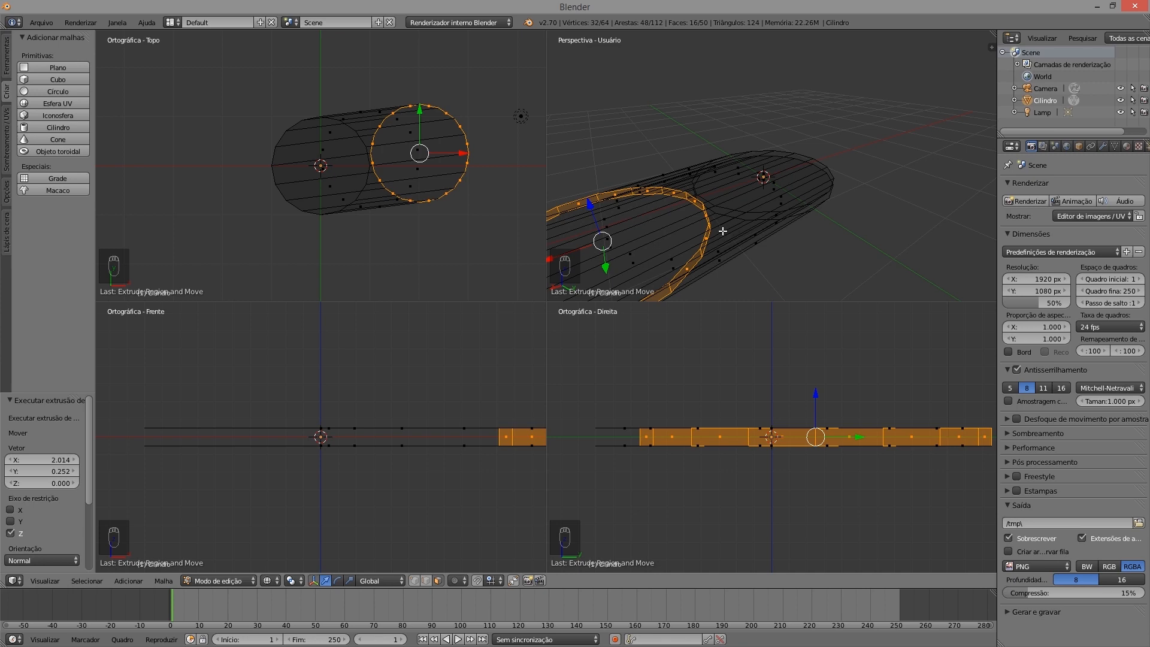
key(z)
mouse_move(699, 221)
middle_down()
mouse_move(755, 181)
mouse_move(688, 228)
mouse_move(878, 183)
mouse_move(740, 247)
mouse_move(774, 213)
middle_up()
key(ctrl+z)
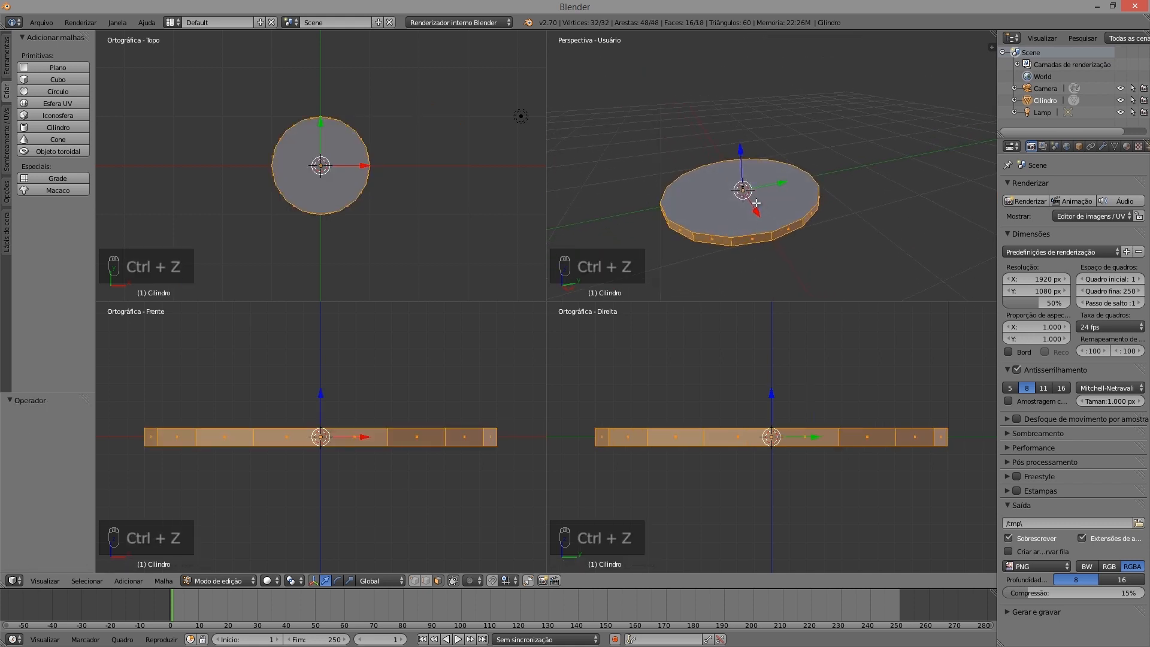
Extrude the side faces in place and scale the new faces outward by about 1.084 to form a rim
key(e)
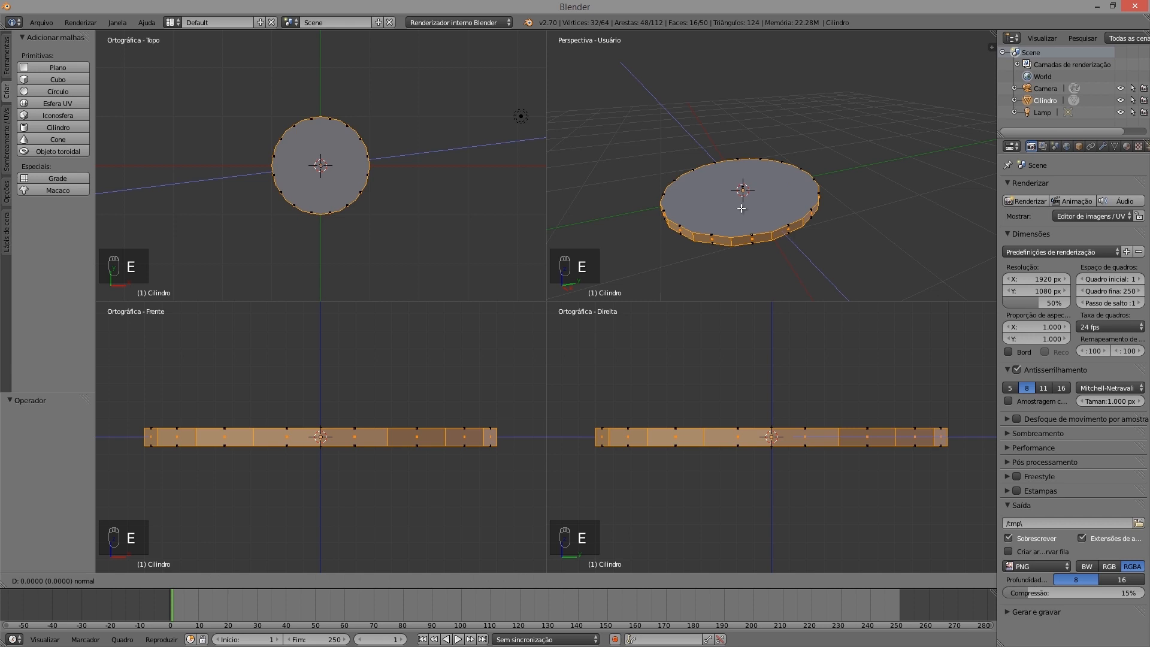
right_click(742, 209)
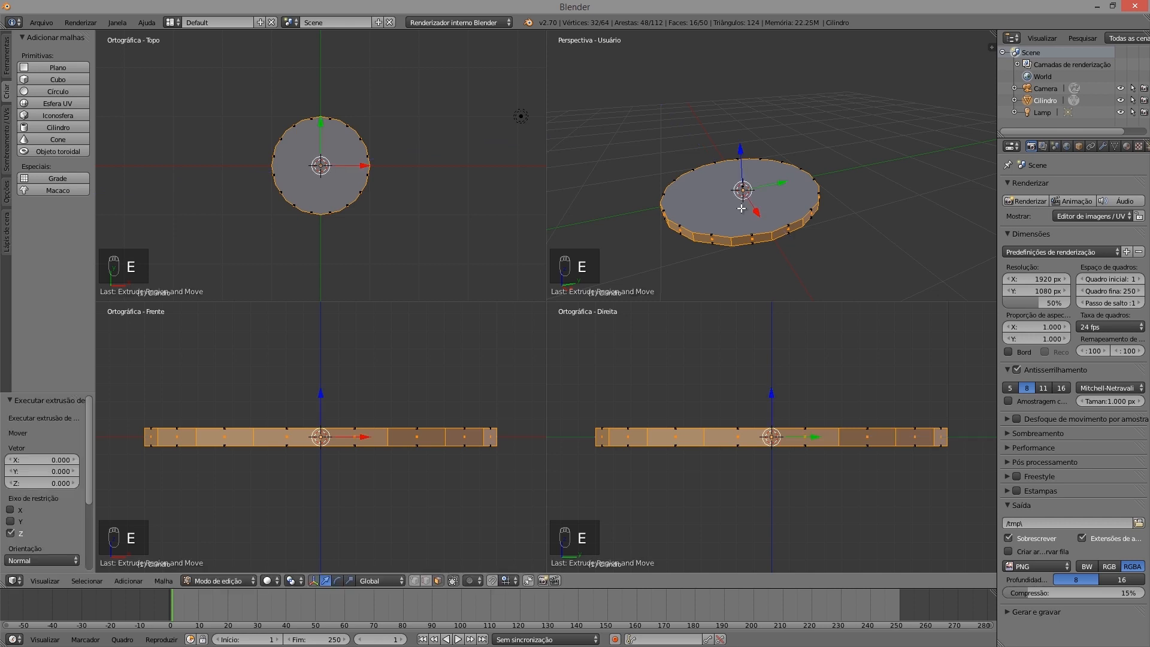
mouse_move(756, 209)
mouse_down()
mouse_move(790, 209)
mouse_move(777, 209)
mouse_up()
key(ctrl+z)
middle_drag(746, 189, 723, 204)
scroll(730, 194, up, 2)
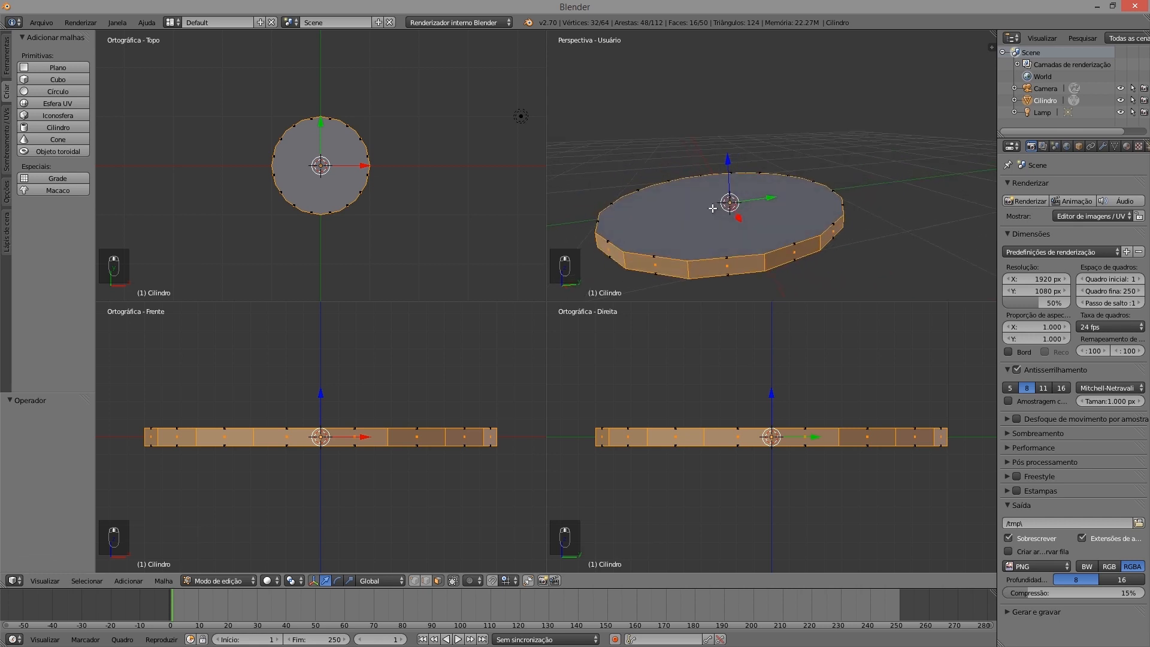
key(s)
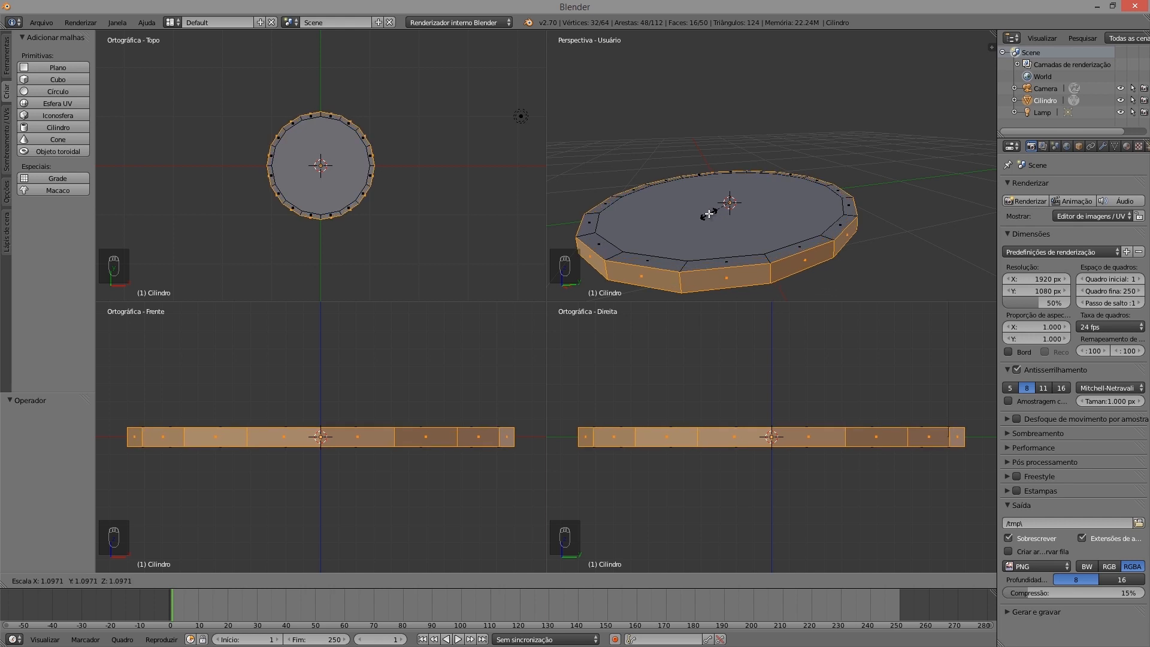
click(708, 214)
Select the 16 upper rim faces one by one around the disc, and clear the selection
middle_drag(624, 193, 722, 210)
scroll(723, 211, down, 2)
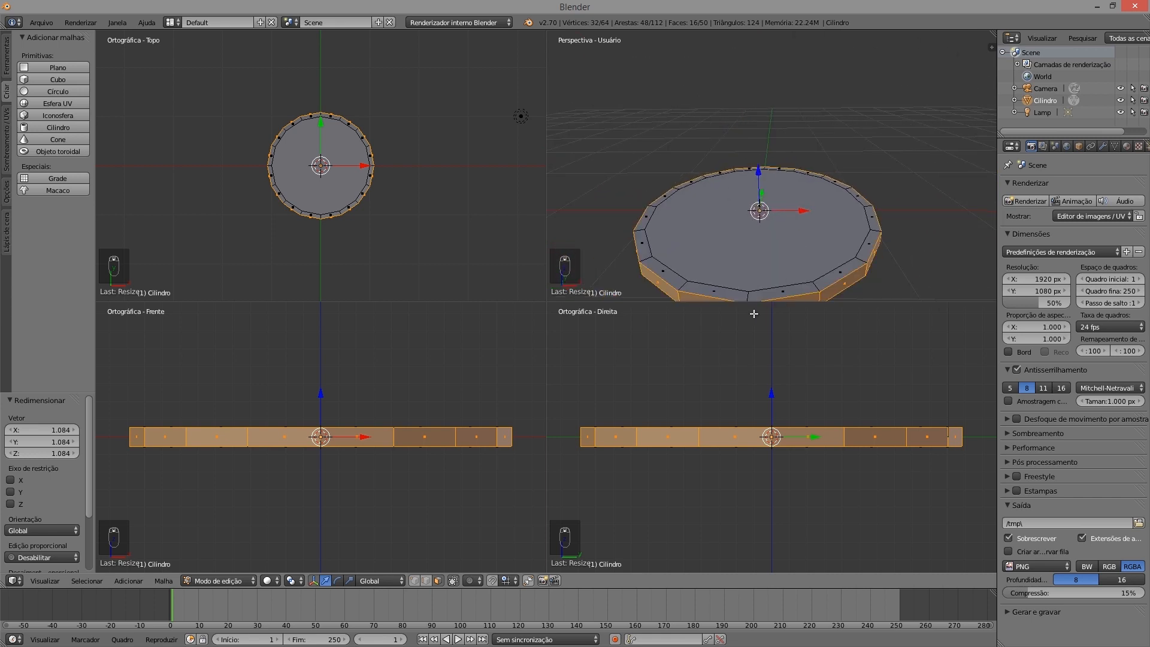
right_click(782, 292)
shift+right_click(853, 268)
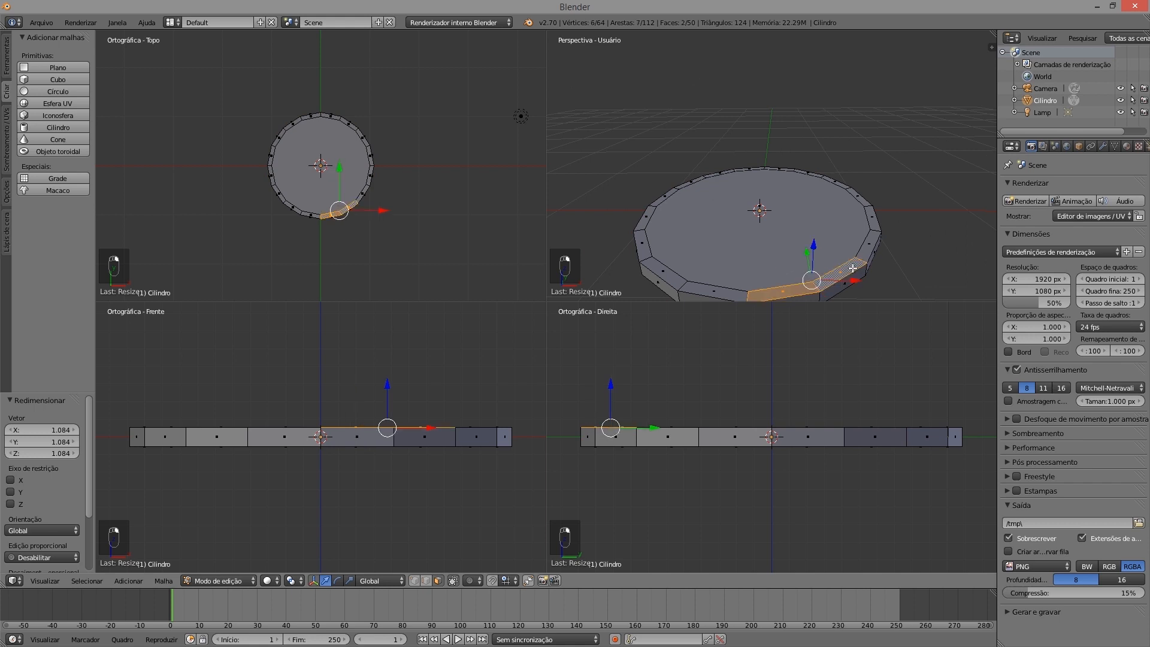
shift+right_click(869, 244)
shift+right_click(873, 219)
shift+right_click(857, 195)
shift+right_click(833, 182)
shift+right_click(808, 173)
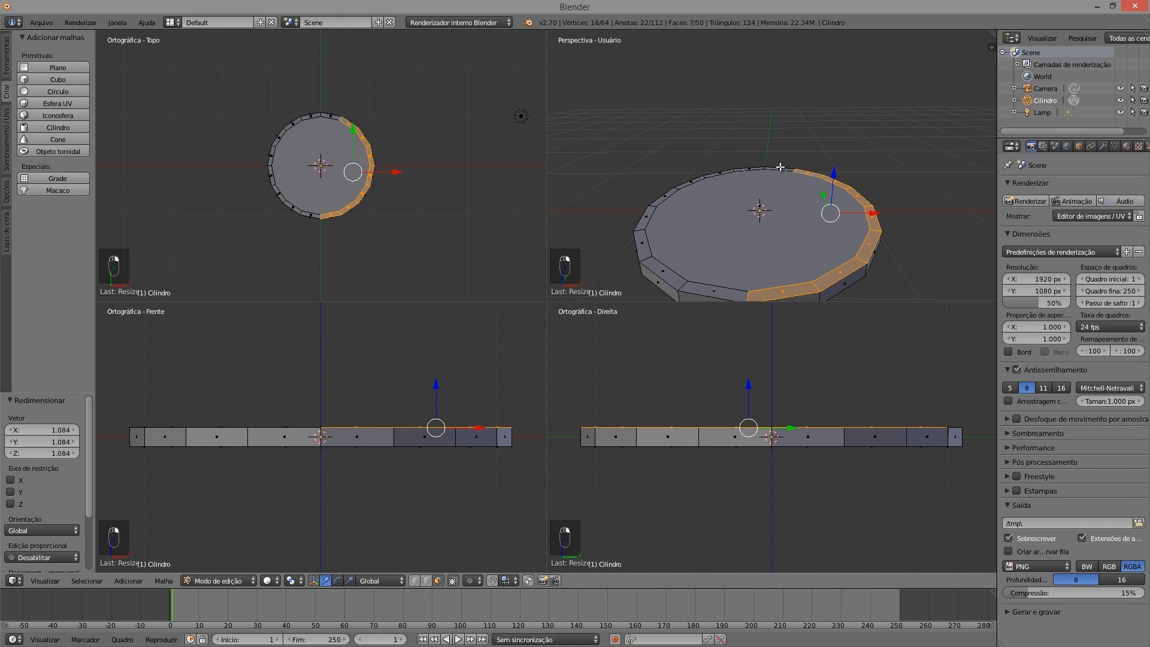
shift+right_click(780, 168)
shift+right_click(738, 170)
shift+right_click(723, 174)
shift+right_click(690, 184)
shift+right_click(663, 196)
shift+right_click(645, 220)
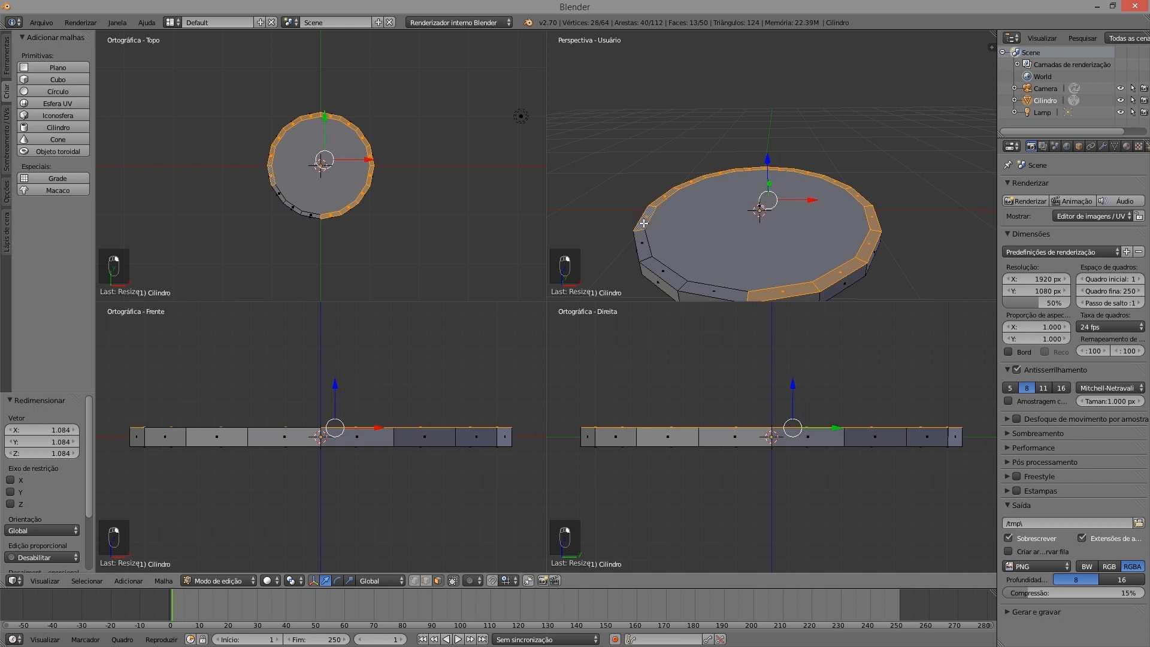
shift+right_click(643, 241)
shift+right_click(661, 271)
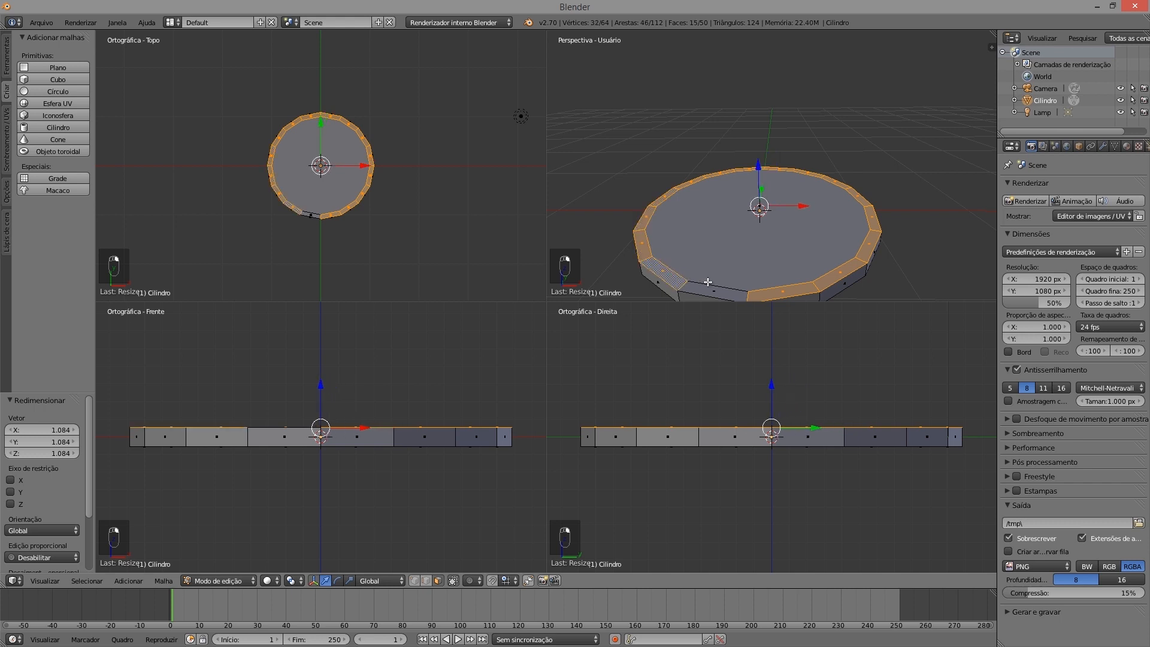
shift+right_click(715, 292)
middle_drag(739, 245, 712, 235)
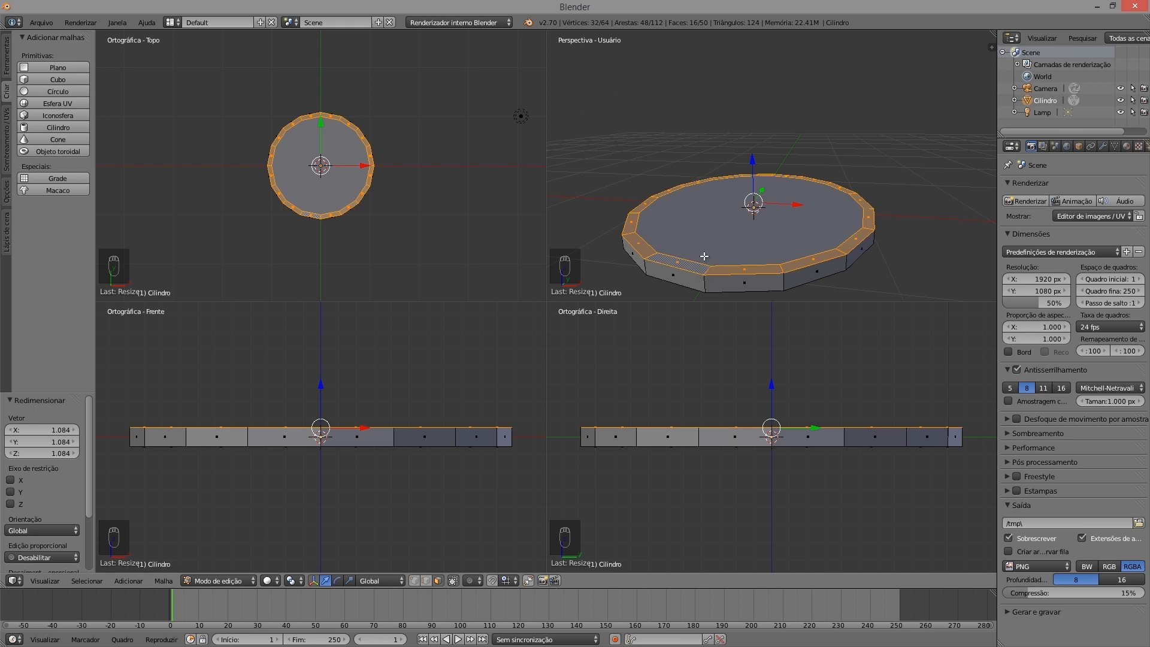
key(a)
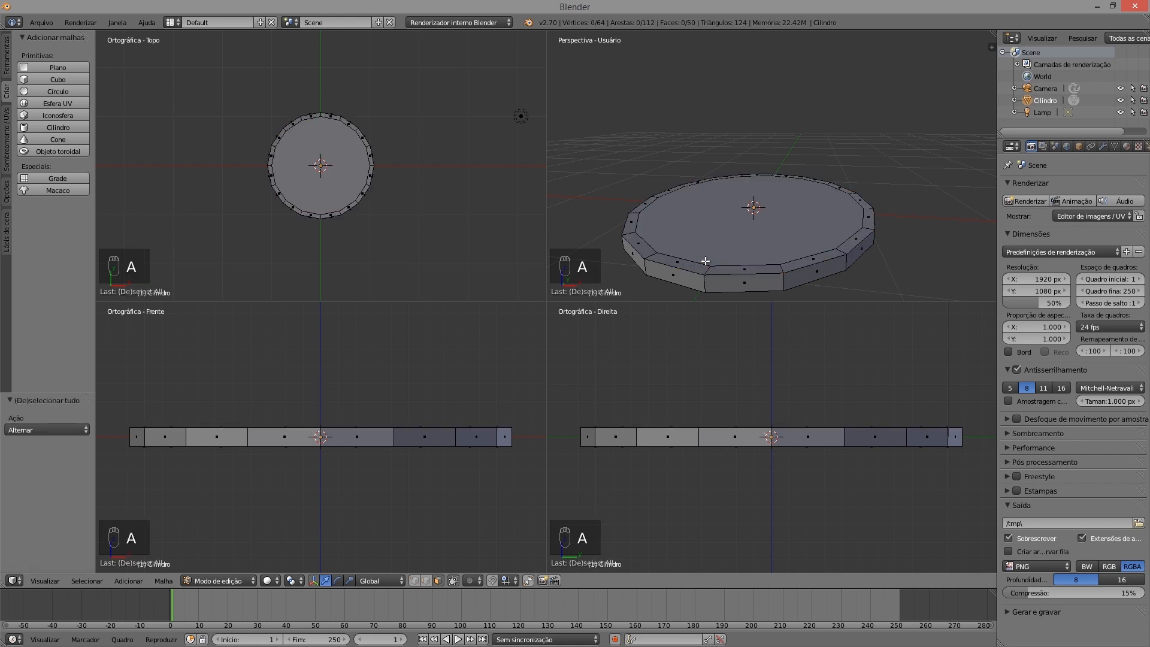
Switch to edge selection, pick one radial edge on the upper rim, and extend the selection to its full edge ring
click(427, 581)
right_click(707, 271)
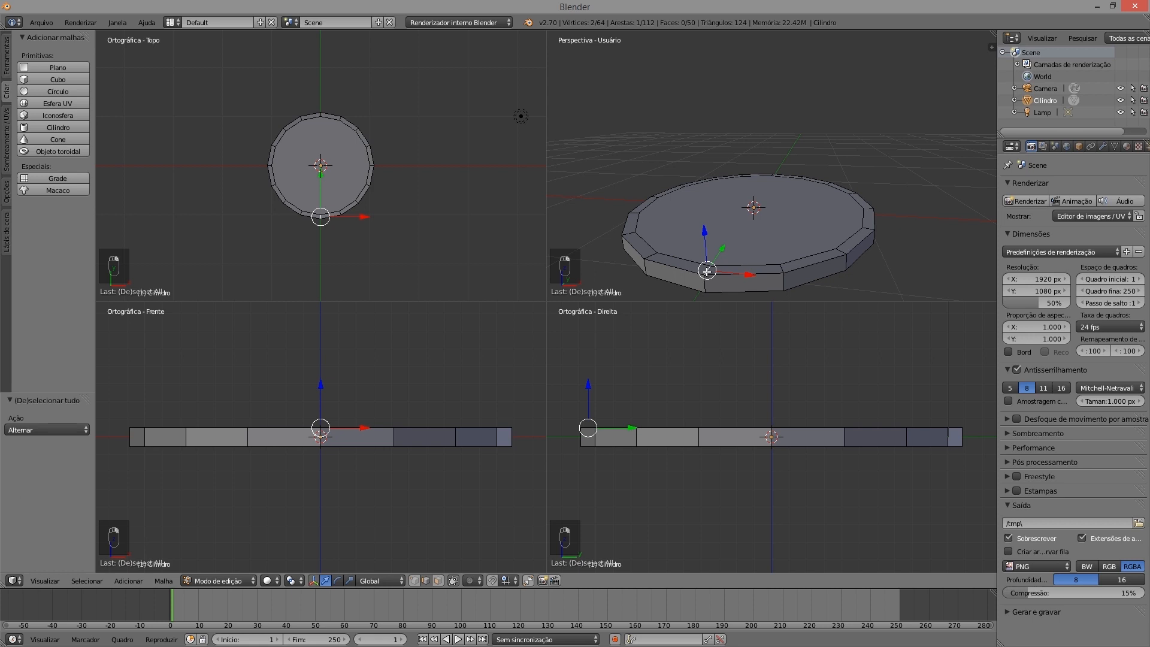
click(87, 581)
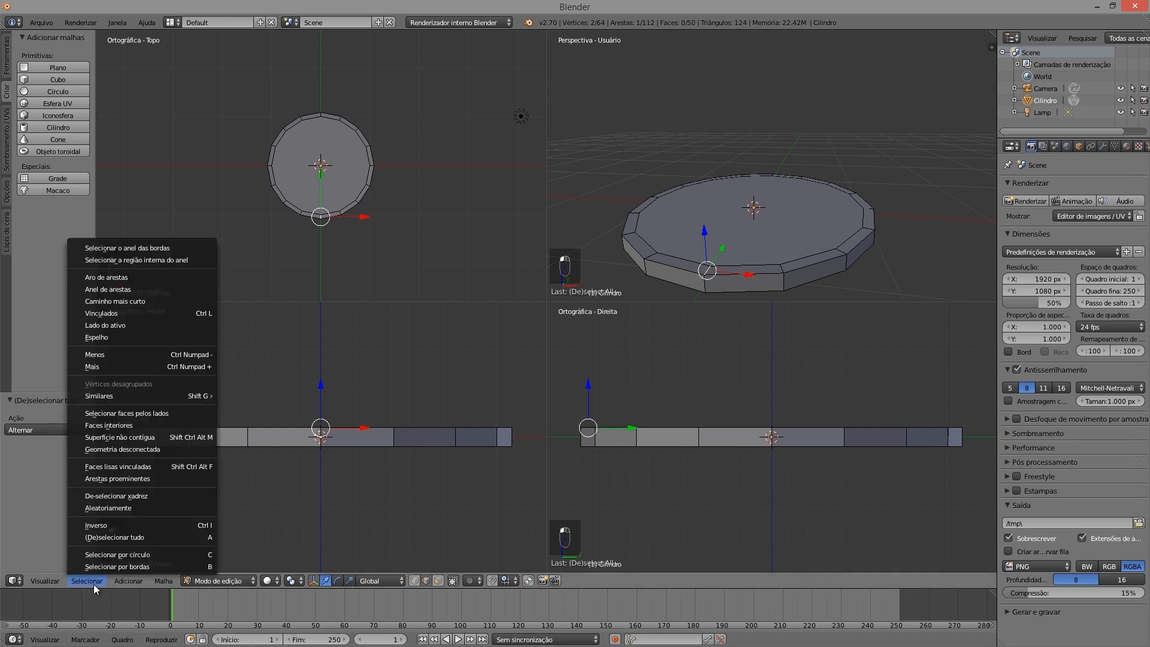
click(112, 275)
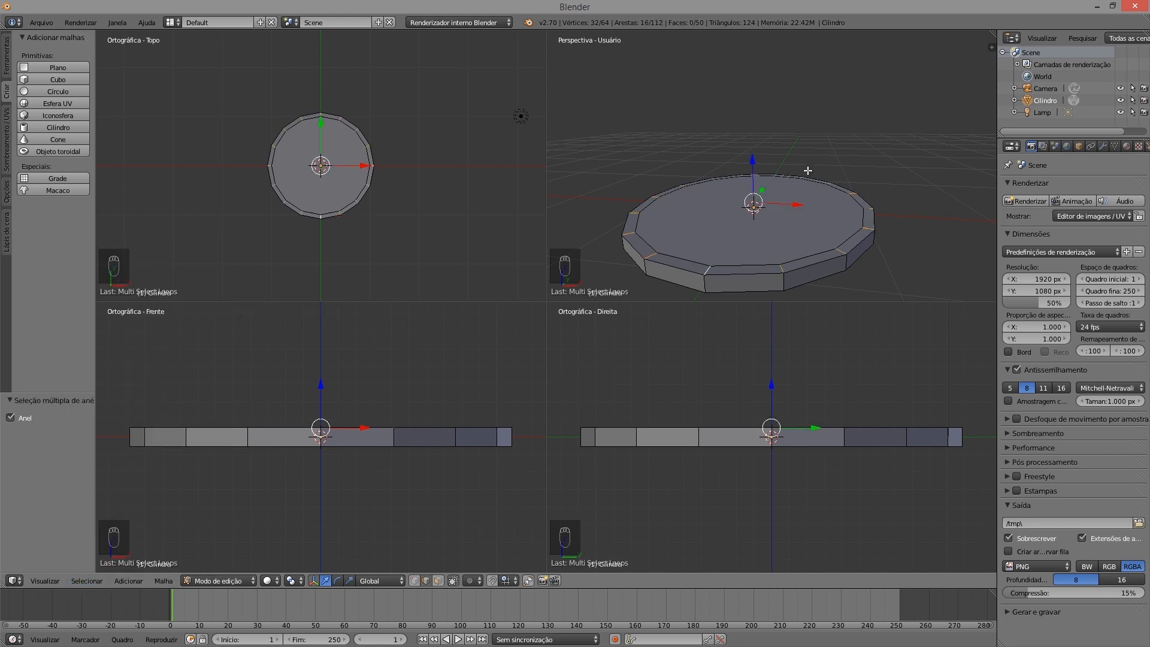
middle_drag(660, 269, 679, 285)
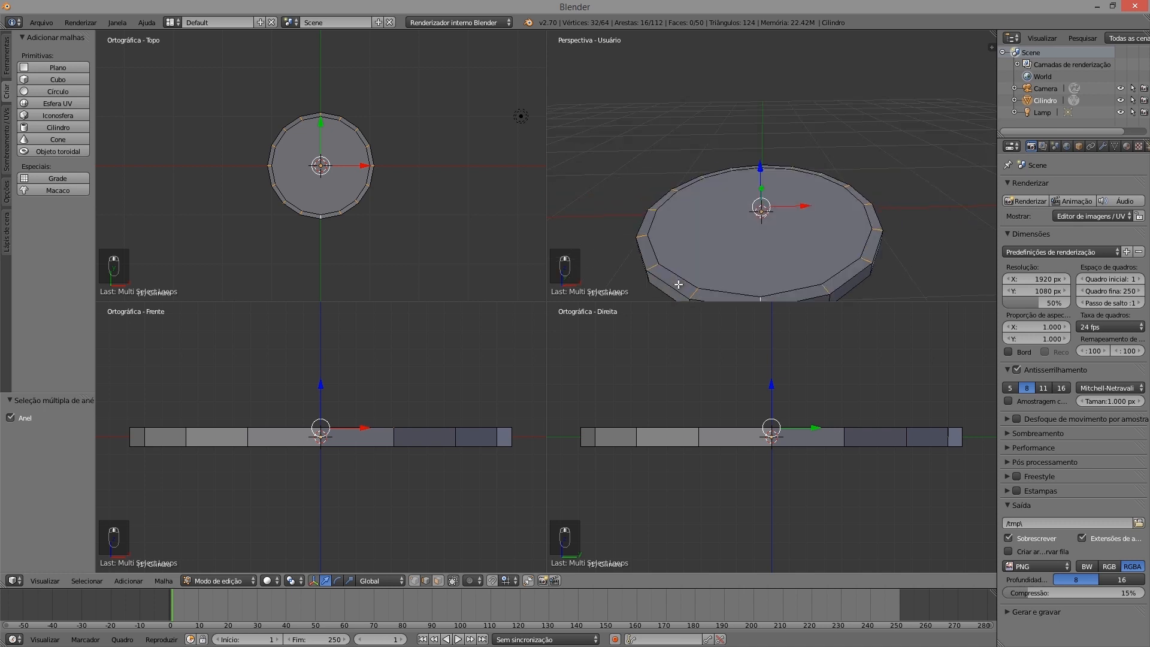
middle_drag(752, 275, 717, 268)
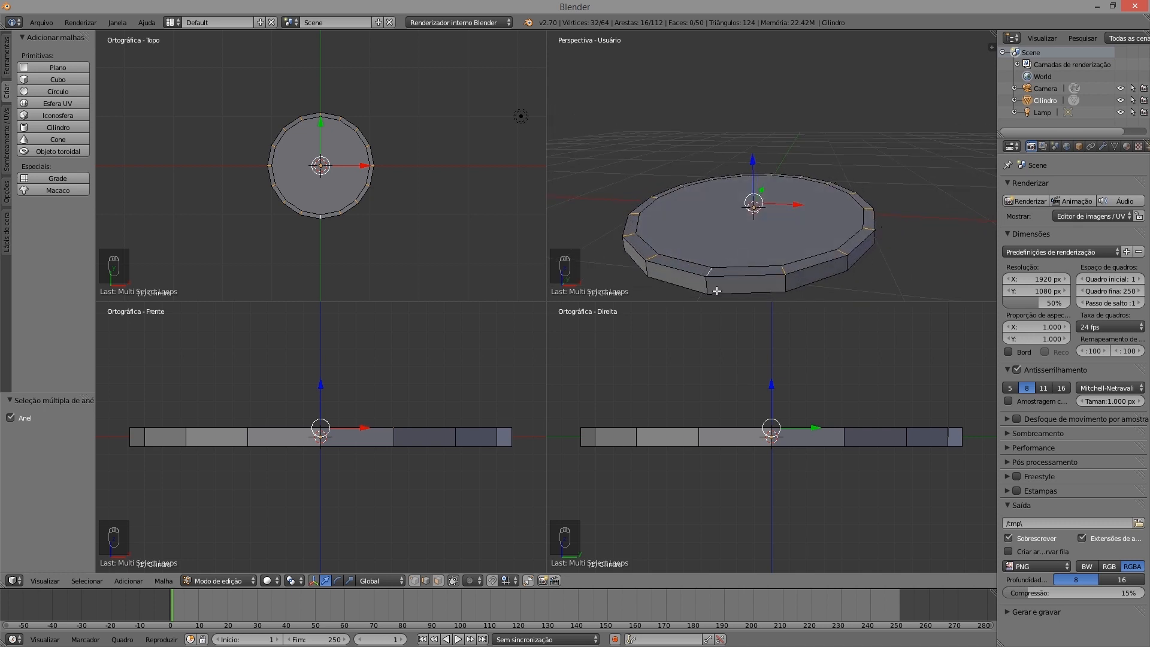
Convert the edge-ring selection on the upper rim into a selection of the rim's 16 faces
middle_drag(710, 247, 717, 282)
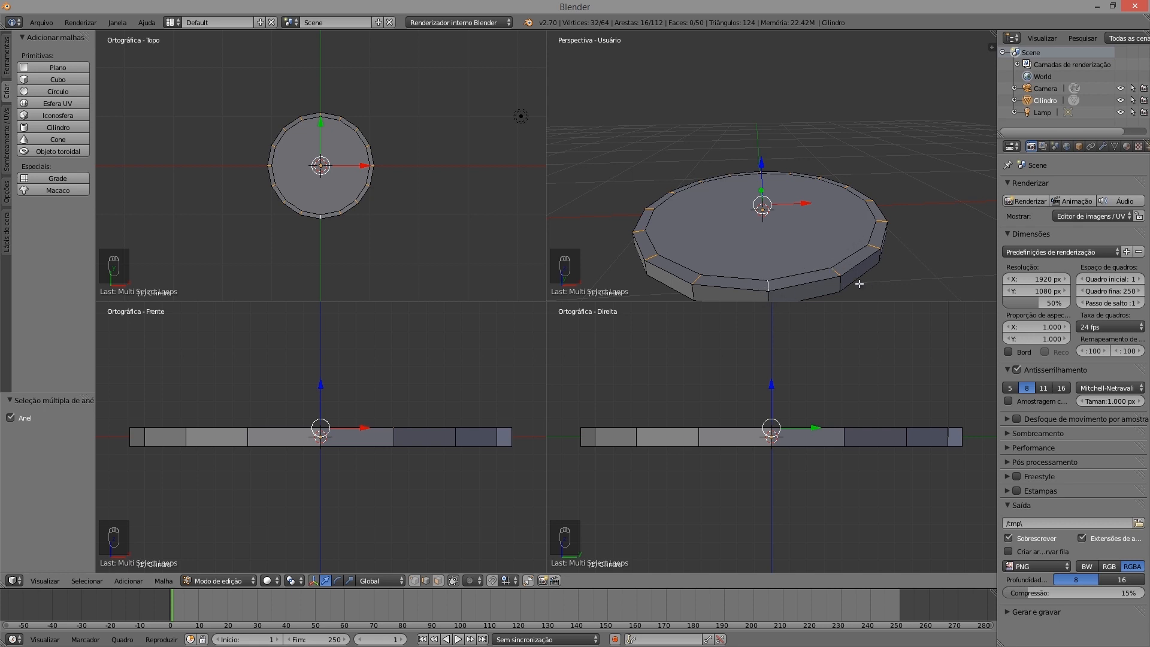
middle_drag(706, 252, 841, 243)
middle_drag(907, 229, 726, 256)
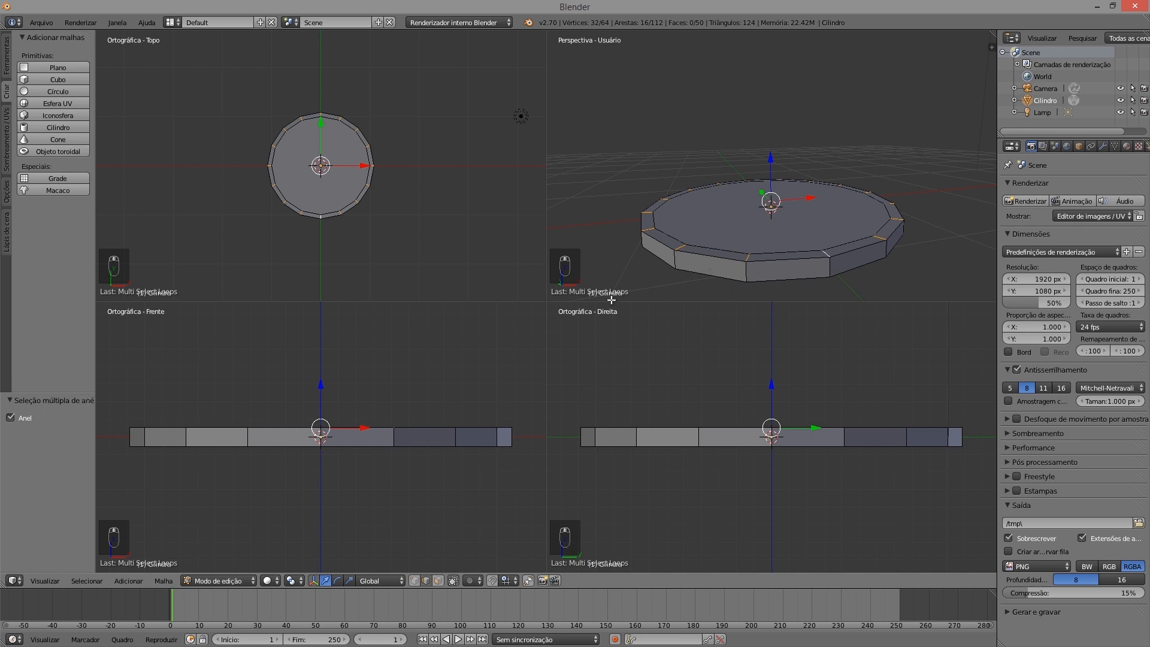
ctrl+click(437, 581)
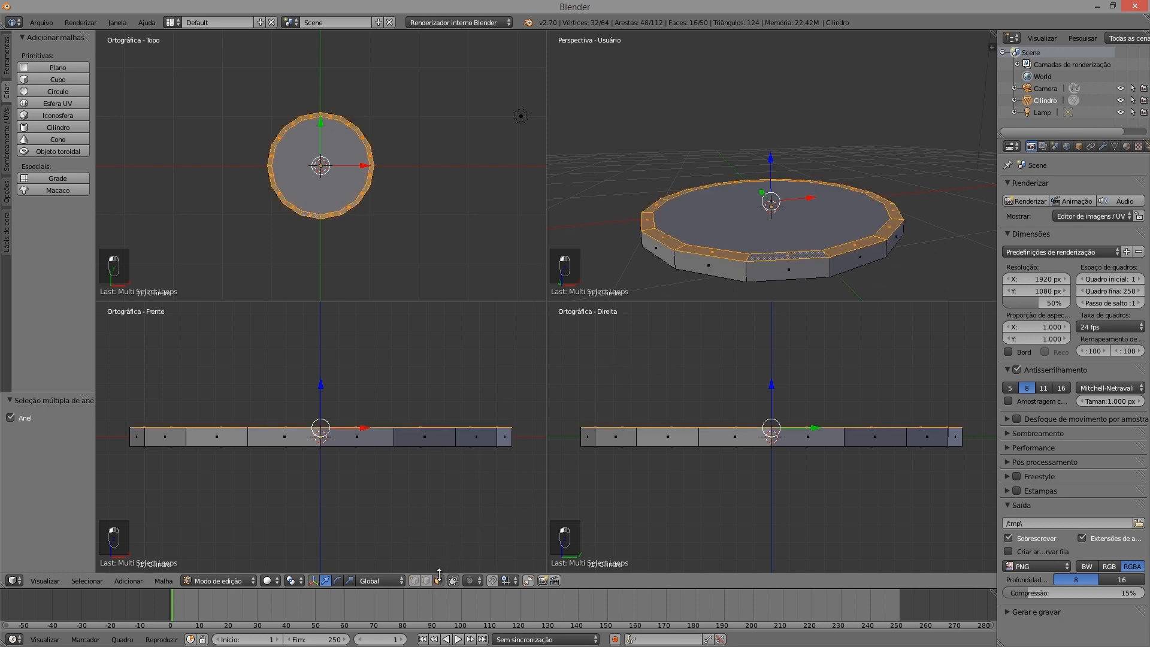
Extrude the selected rim faces upward by about 0.343 to raise a wall around the disc
middle_drag(782, 228, 746, 226)
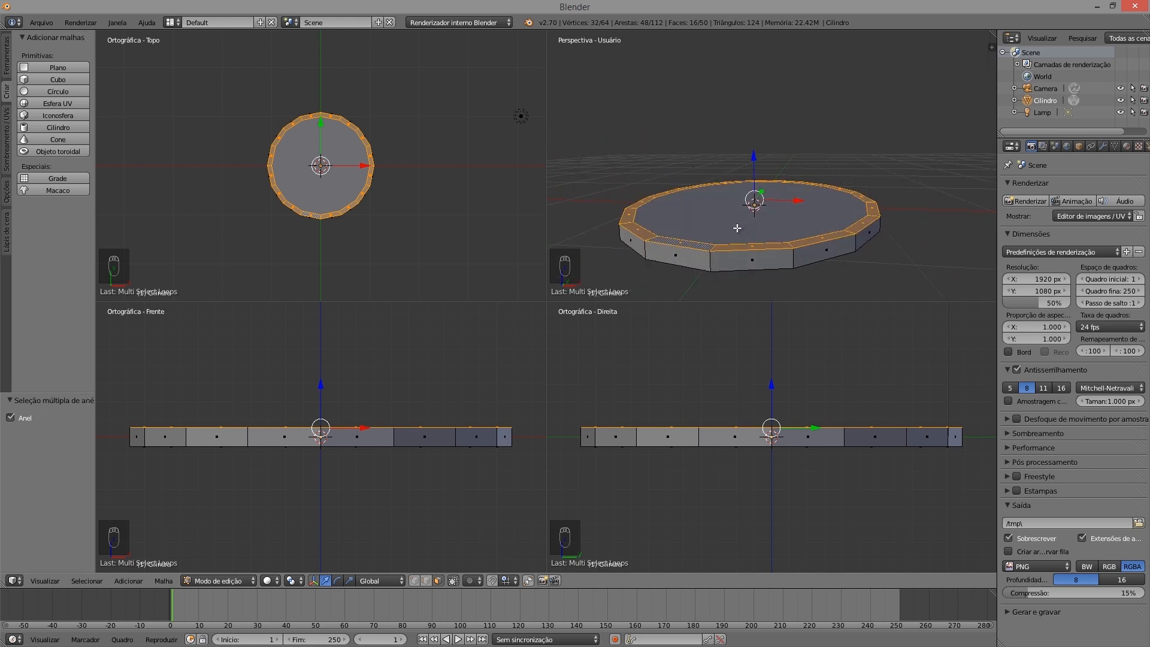
key(e)
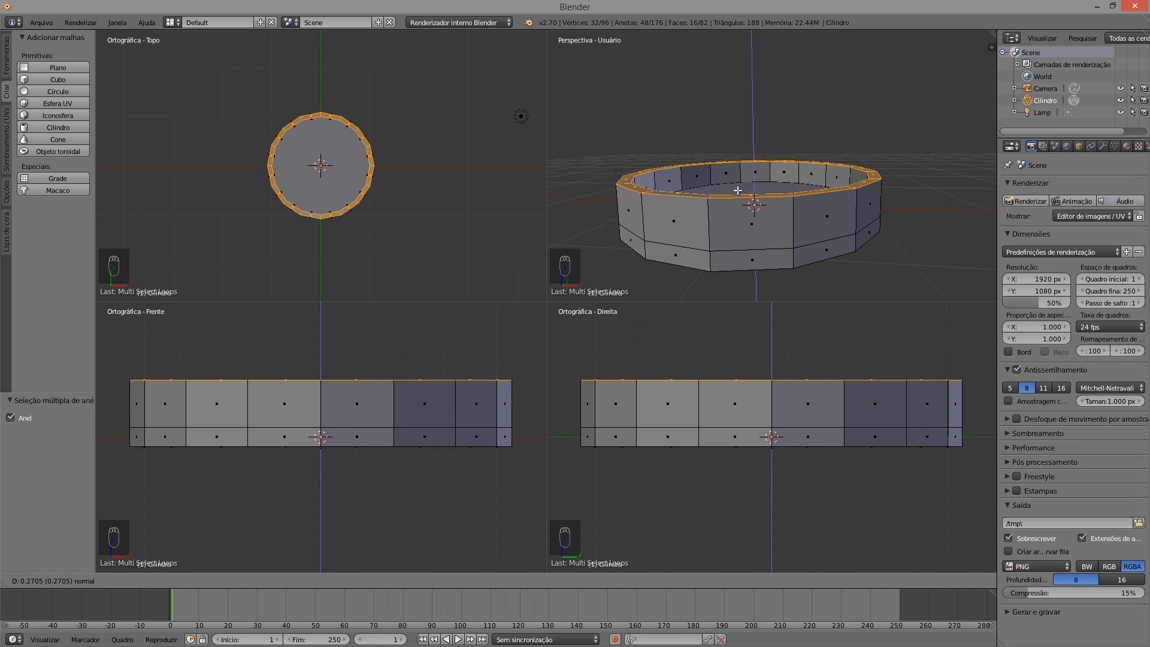
click(738, 187)
Scale the raised rim faces outward by about 1.54 to flare the wall into a dish shape
middle_drag(737, 186, 636, 190)
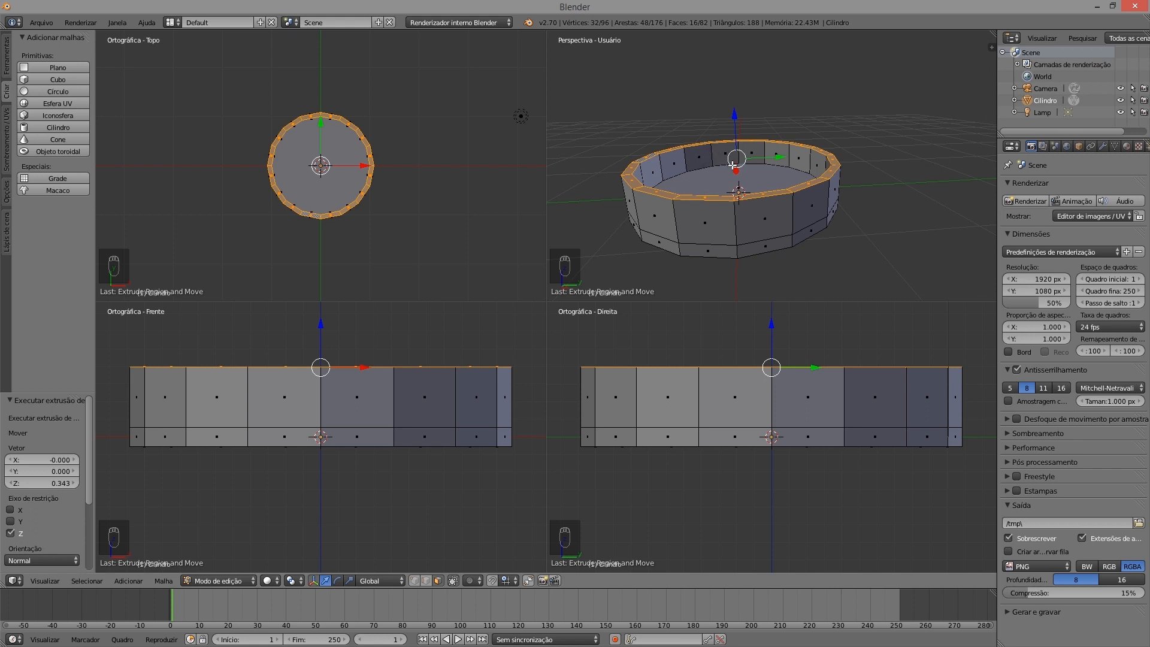
key(s)
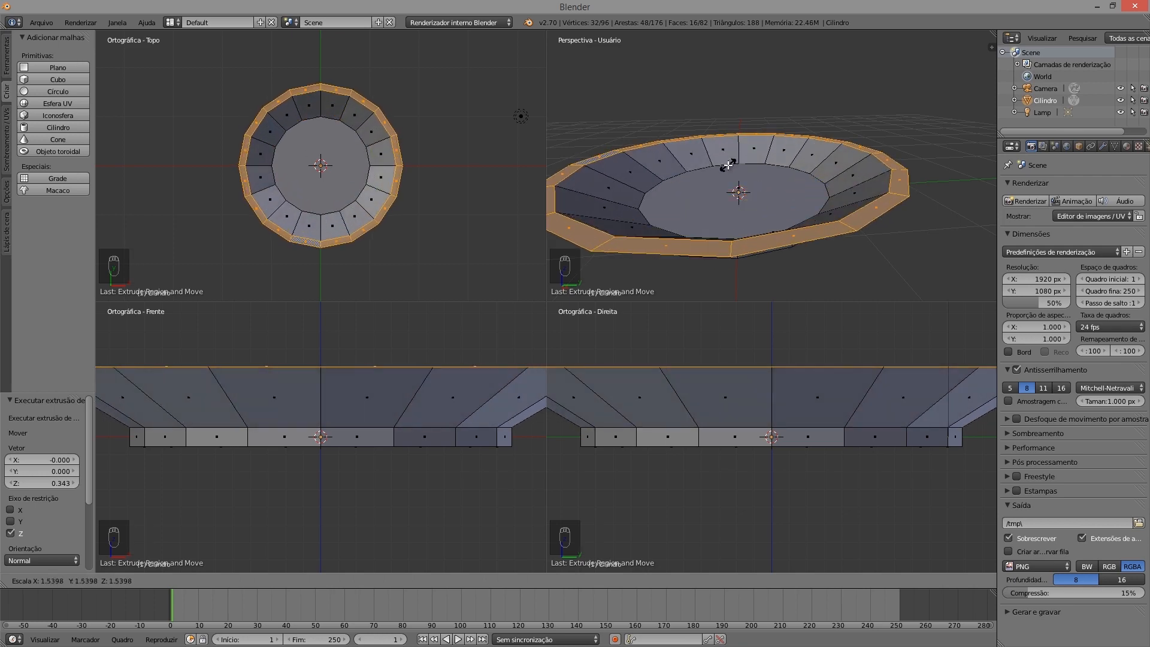
click(728, 166)
middle_drag(711, 183, 817, 171)
scroll(761, 173, down, 3)
middle_drag(738, 176, 814, 181)
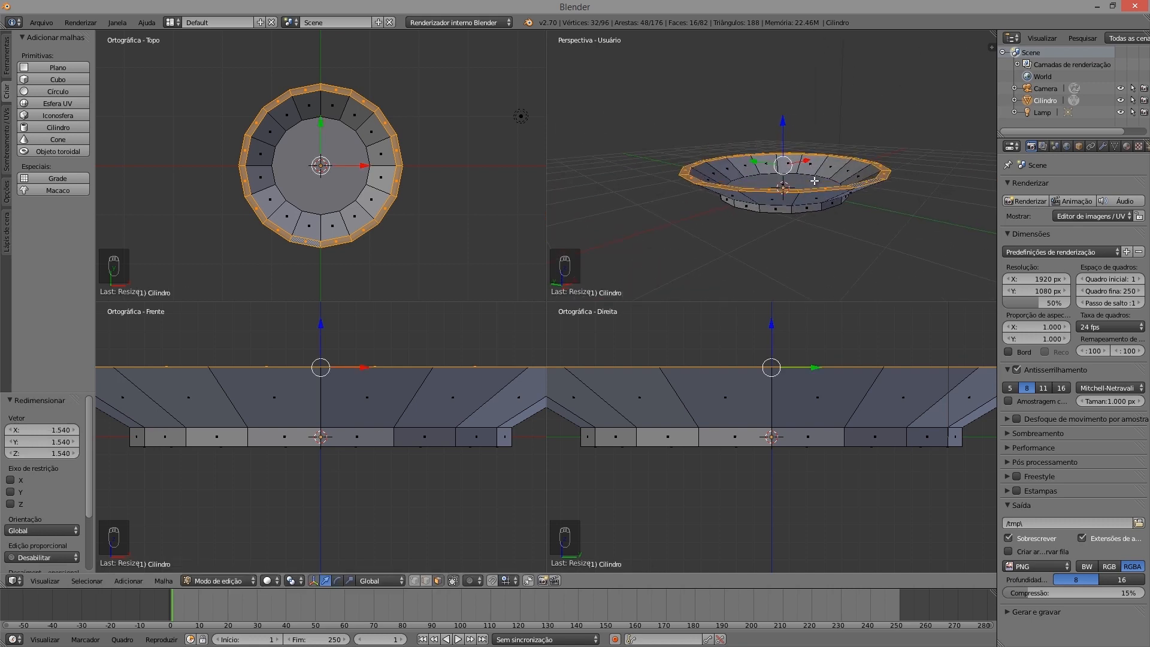
Adjust the flared rim's height along Z, raising it about 0.042 and lowering it about 0.153
scroll(814, 181, up, 1)
drag(785, 120, 772, 123)
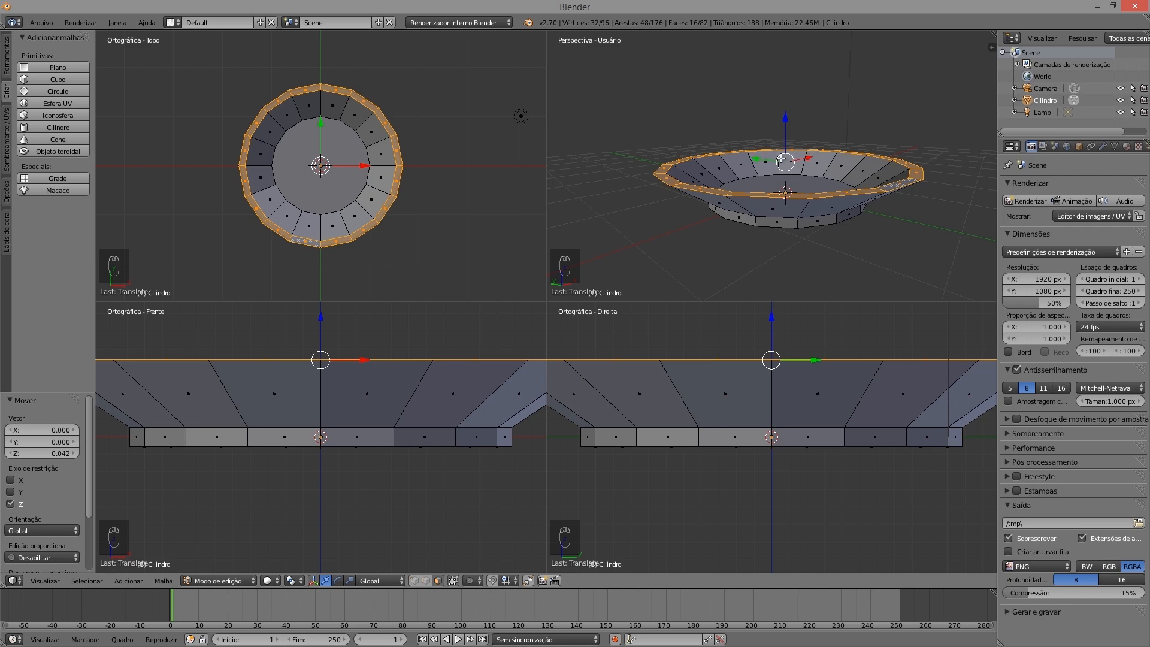
key(g)
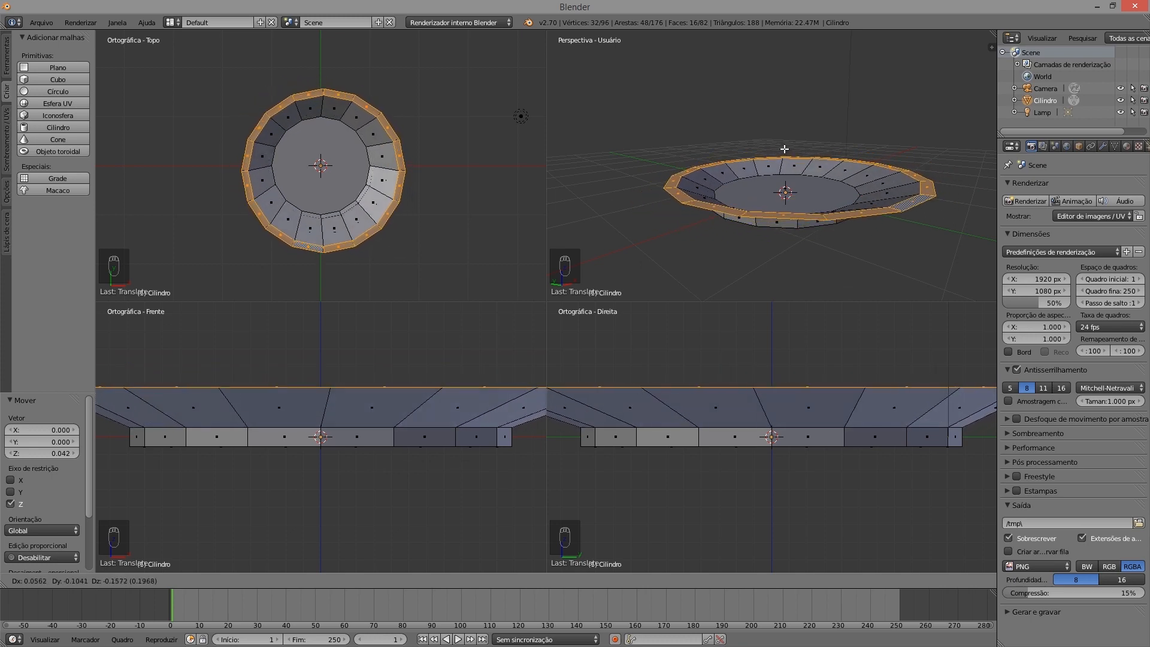
key(z)
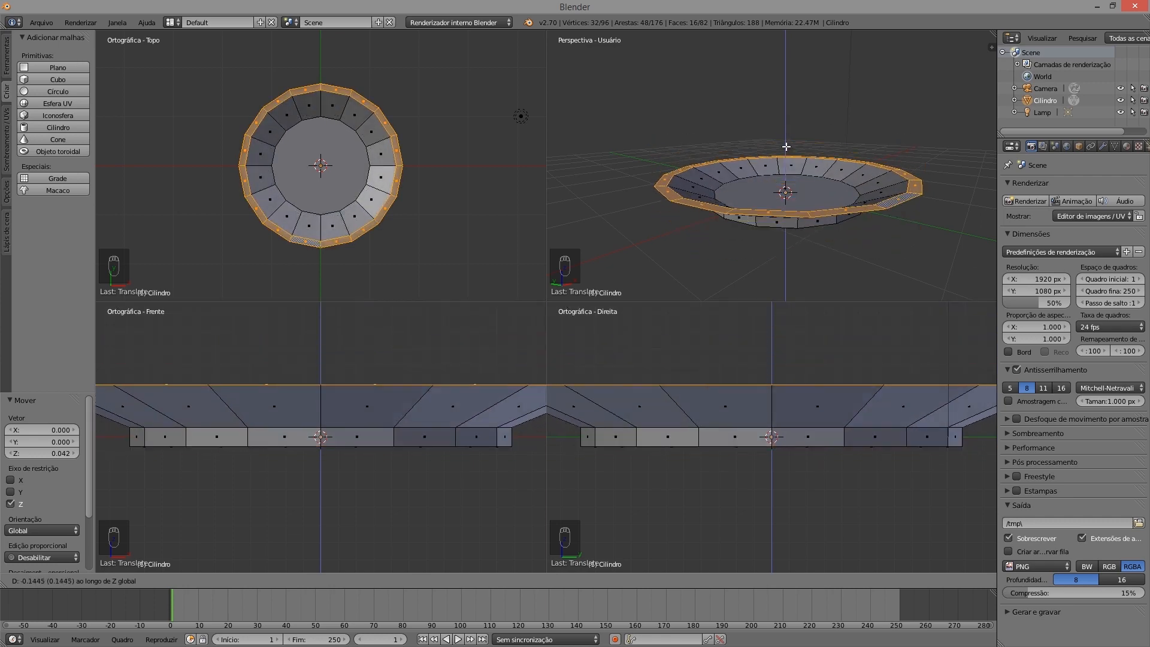
key(x)
key(y)
key(z)
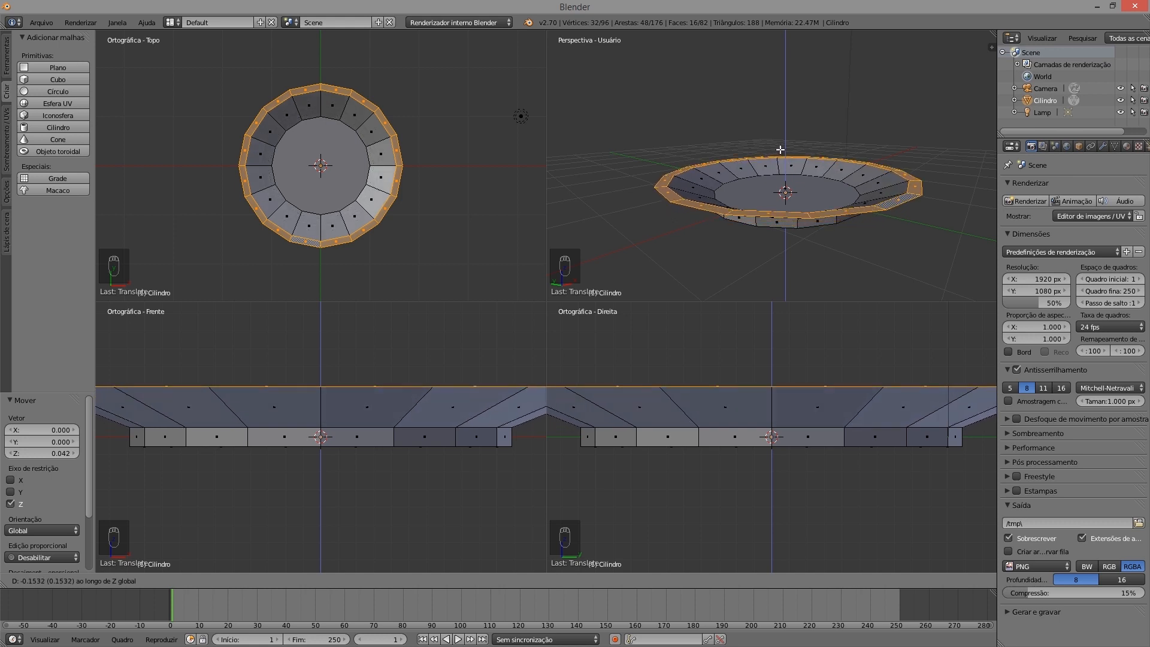
click(783, 153)
Extrude the flared rim faces upward by about 0.142 to form a short vertical lip
middle_drag(805, 213, 753, 210)
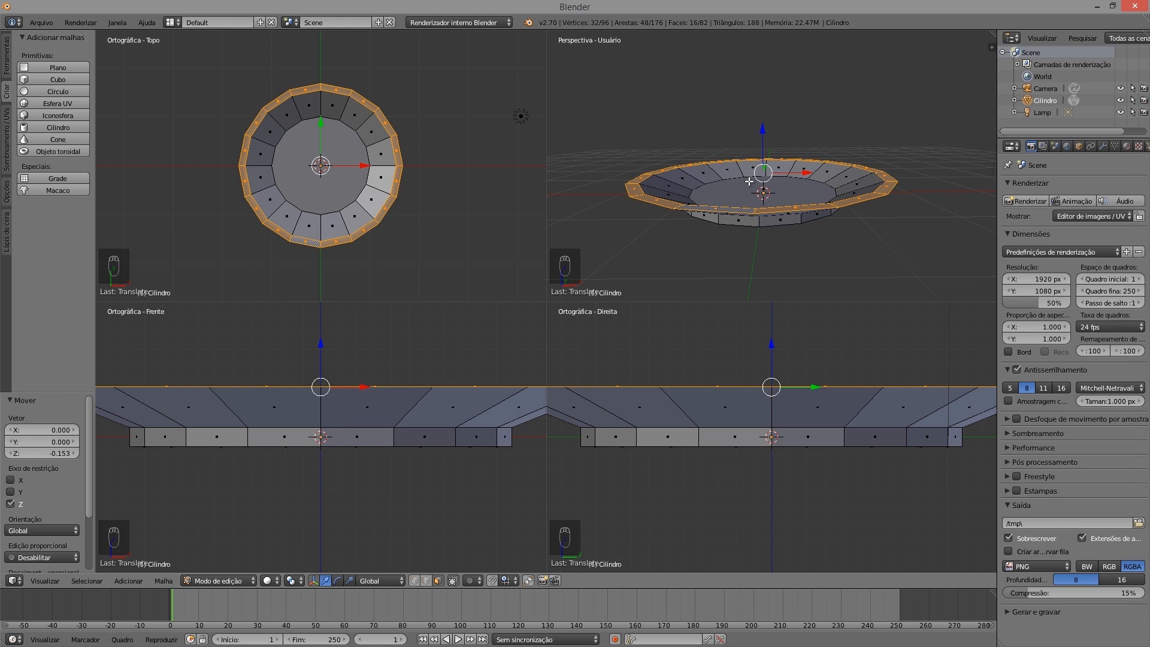
key(e)
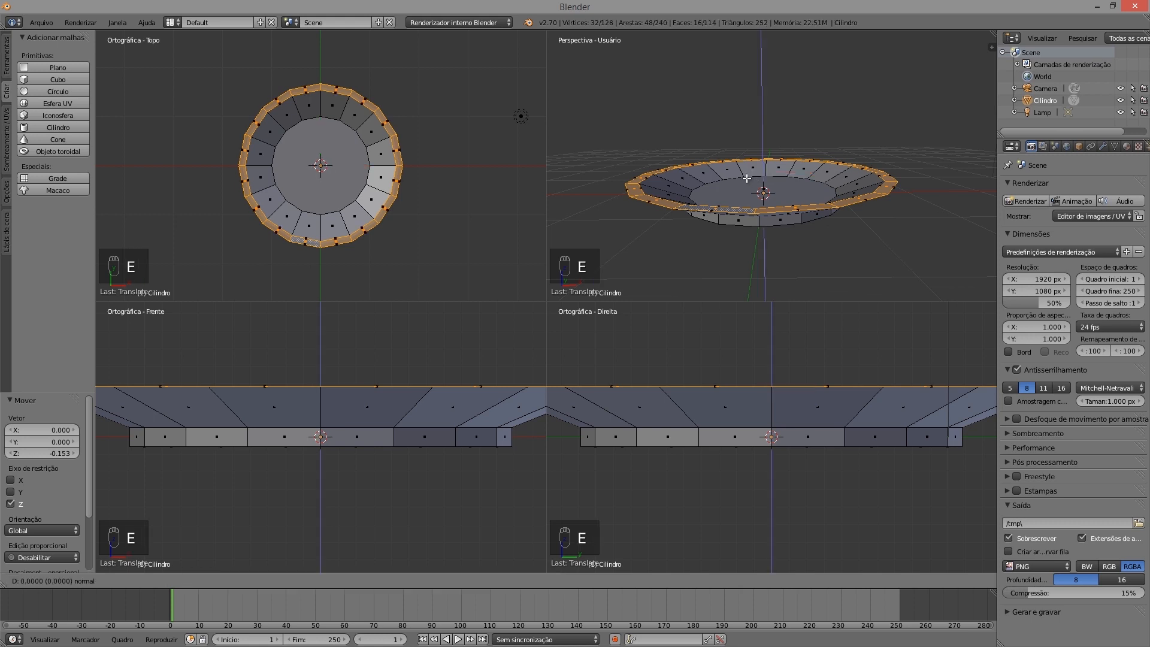
click(747, 171)
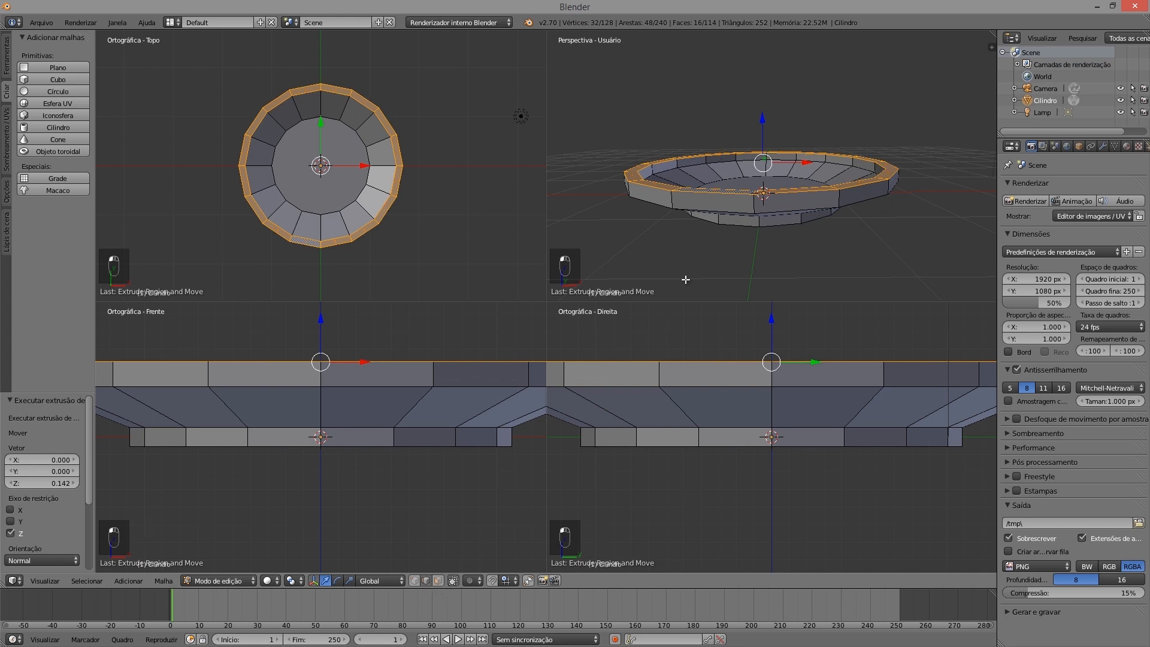
Select one vertical edge on the lip's outer side, extend it to its edge ring, and convert the selection to faces
right_click(672, 199)
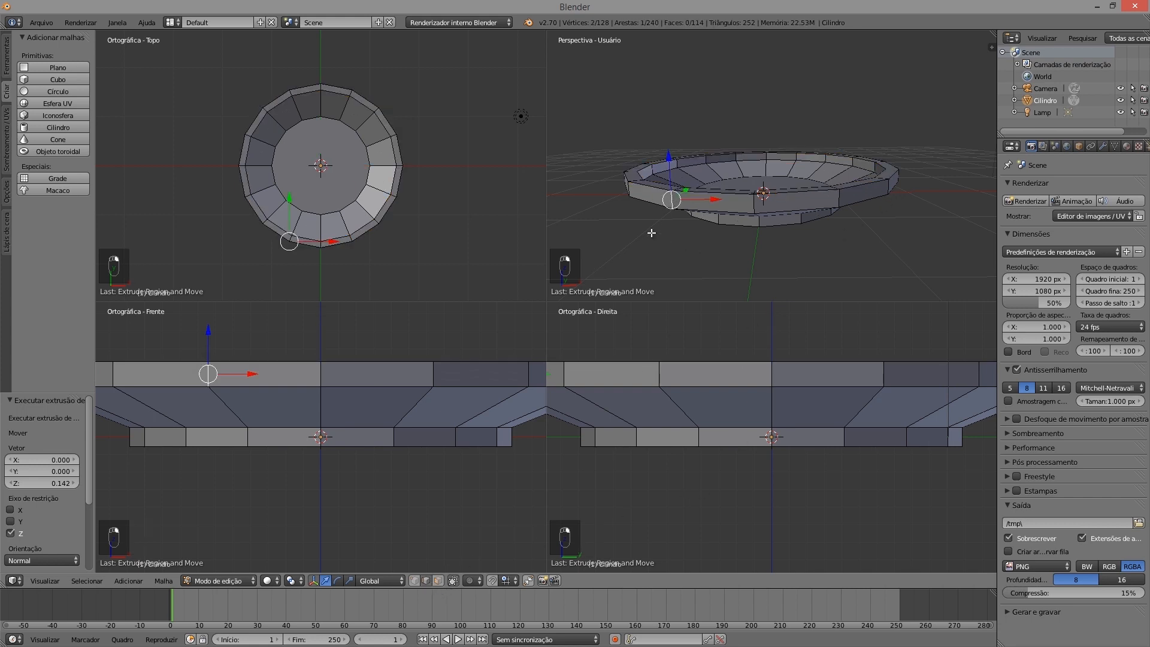
click(88, 580)
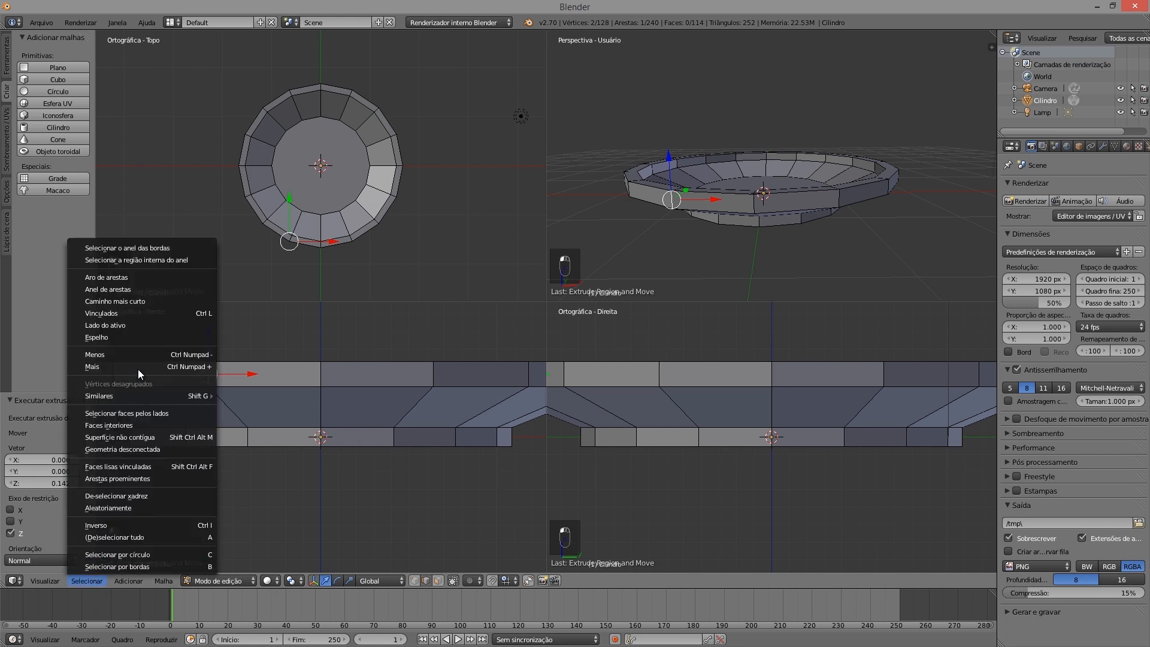
click(113, 288)
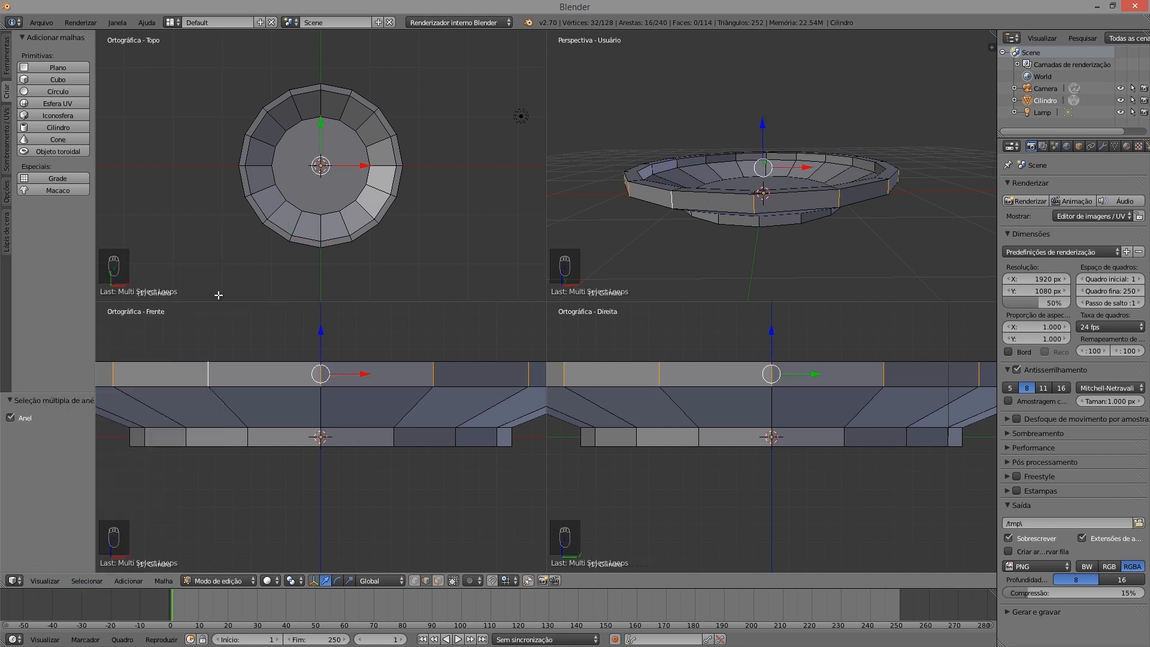
click(438, 581)
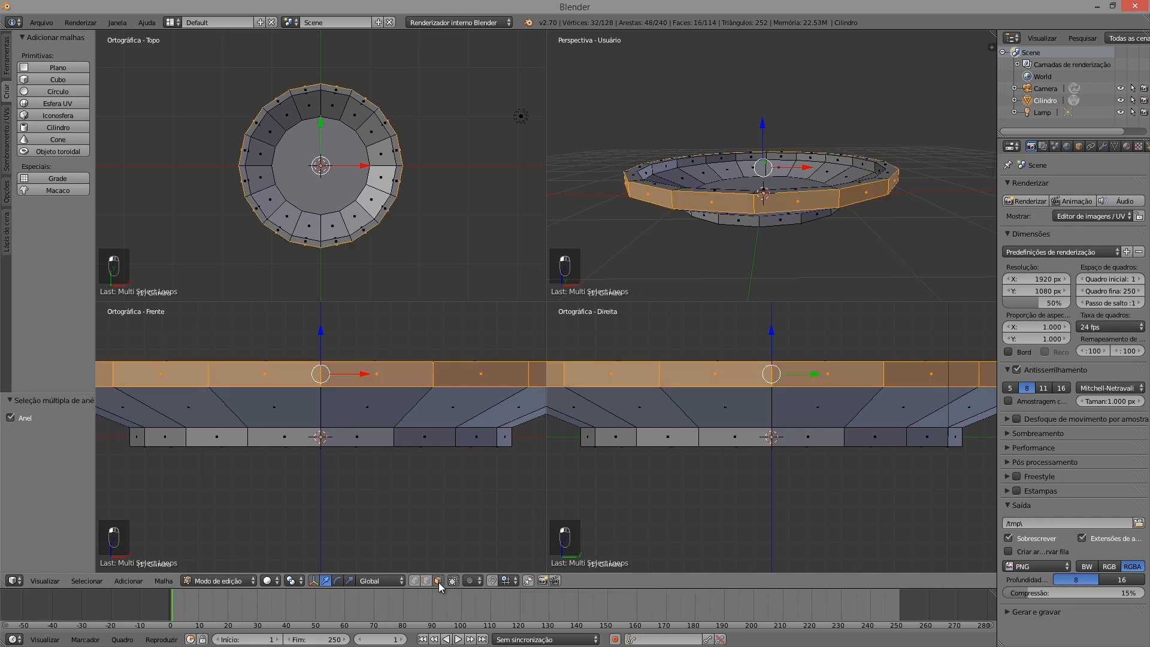
Extrude the lip's outer side faces in place and scale them by about 1.203 to form a wide flat border
middle_drag(806, 187, 731, 214)
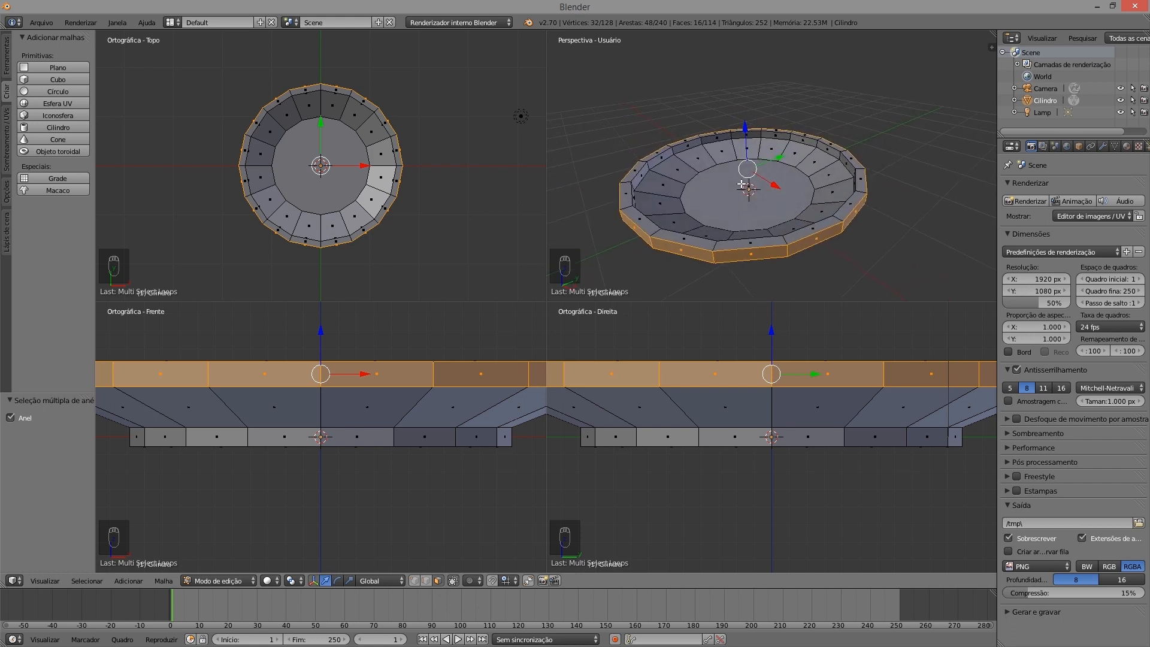
key(e)
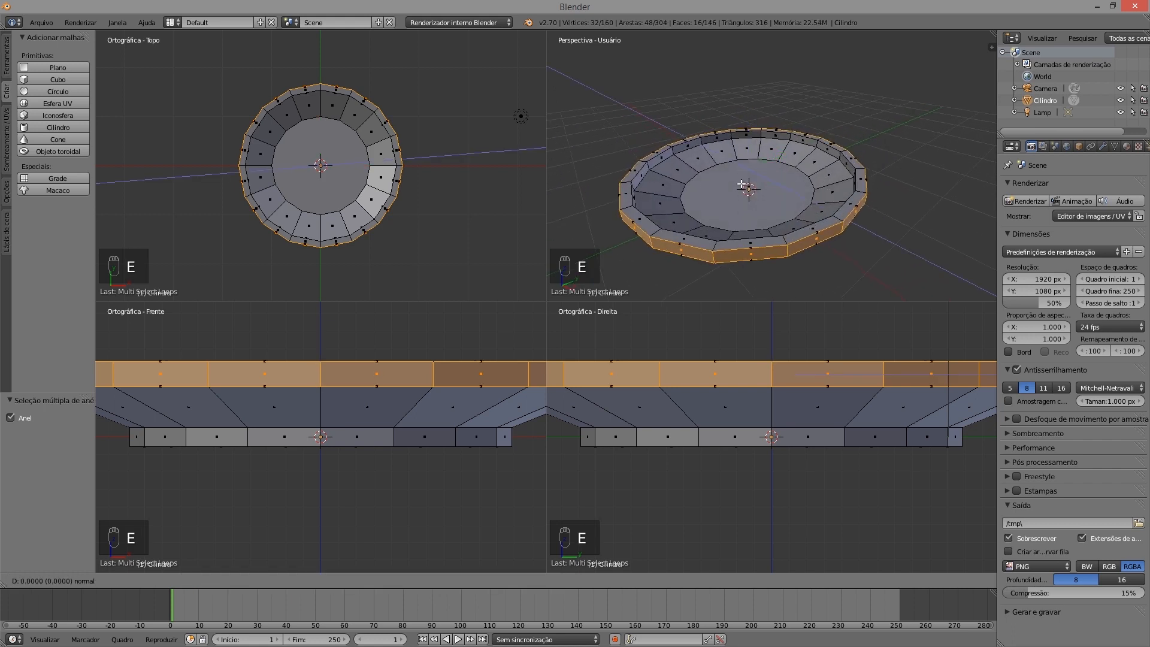
click(741, 183)
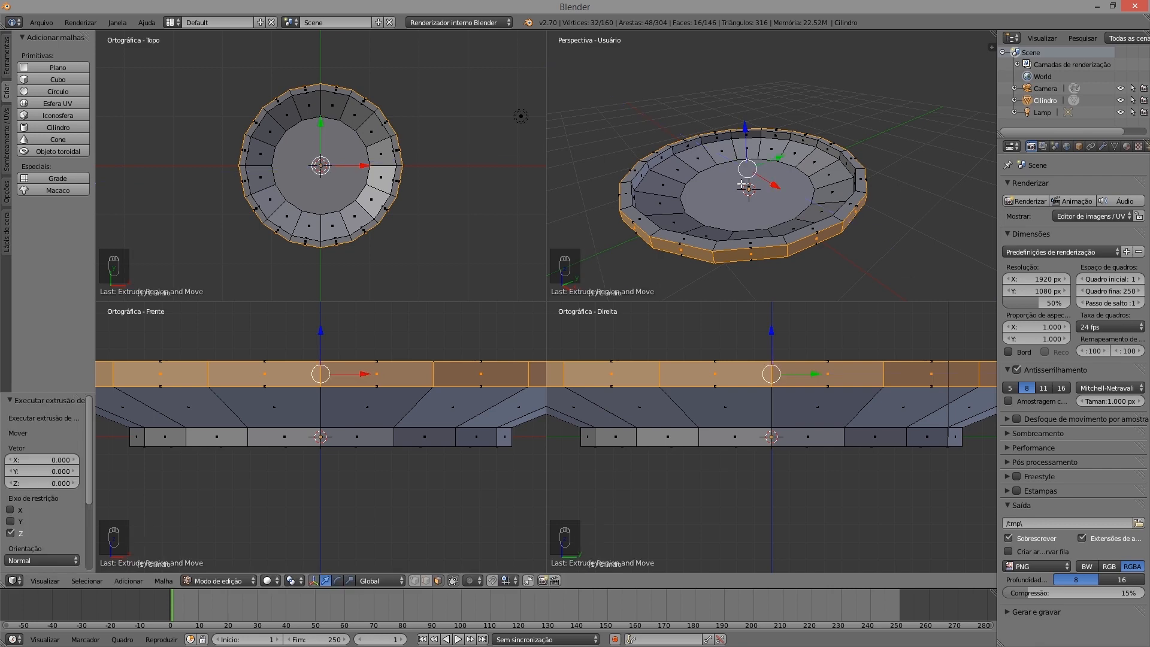
key(s)
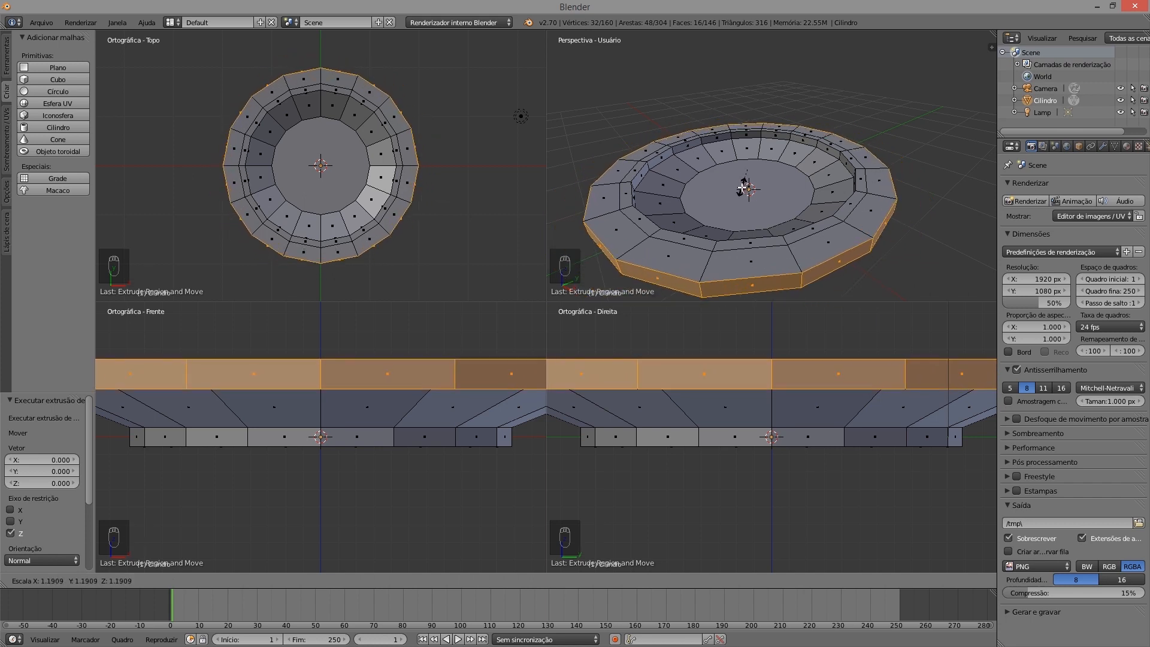
click(766, 199)
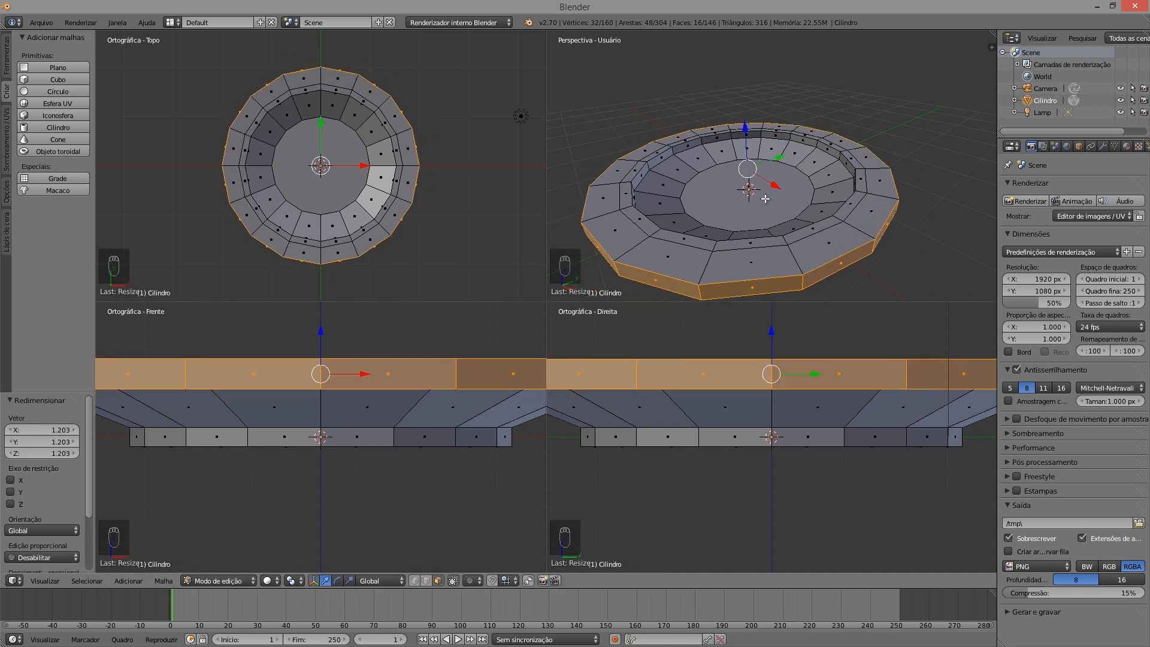
Toggle between quad view and full single views, finish in the perspective view, and examine the dish's shape from several angles
scroll(743, 219, down, 2)
mouse_move(731, 203)
middle_down()
mouse_move(780, 172)
mouse_move(783, 209)
mouse_move(717, 209)
middle_up()
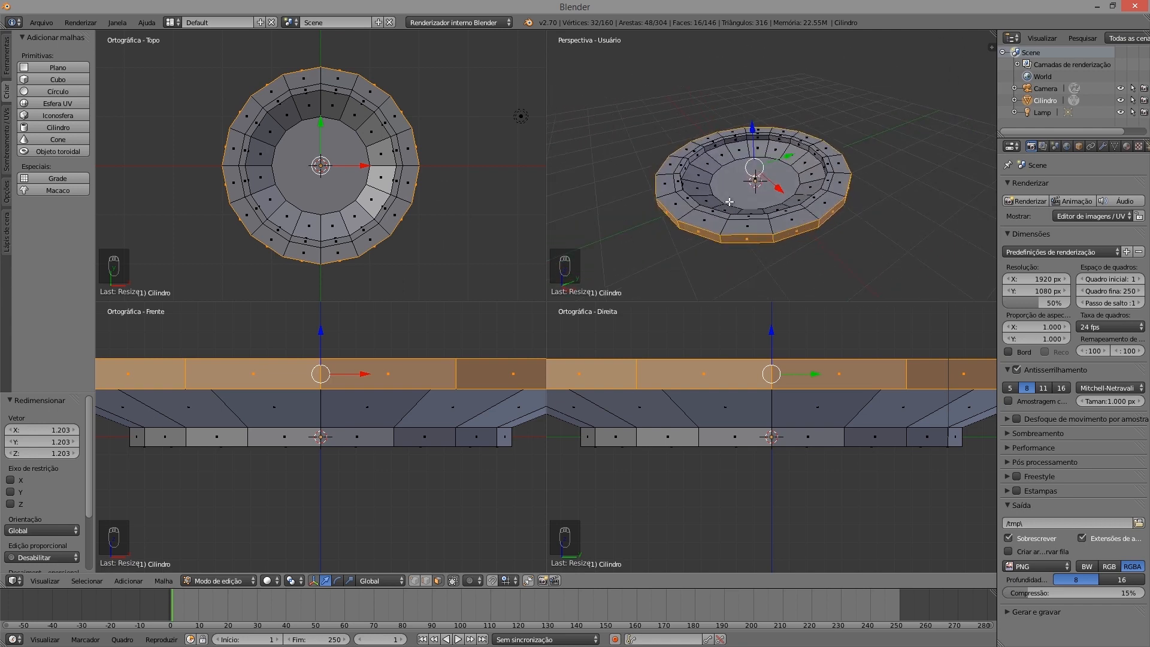
key(ctrl+alt+q)
middle_drag(495, 305, 585, 295)
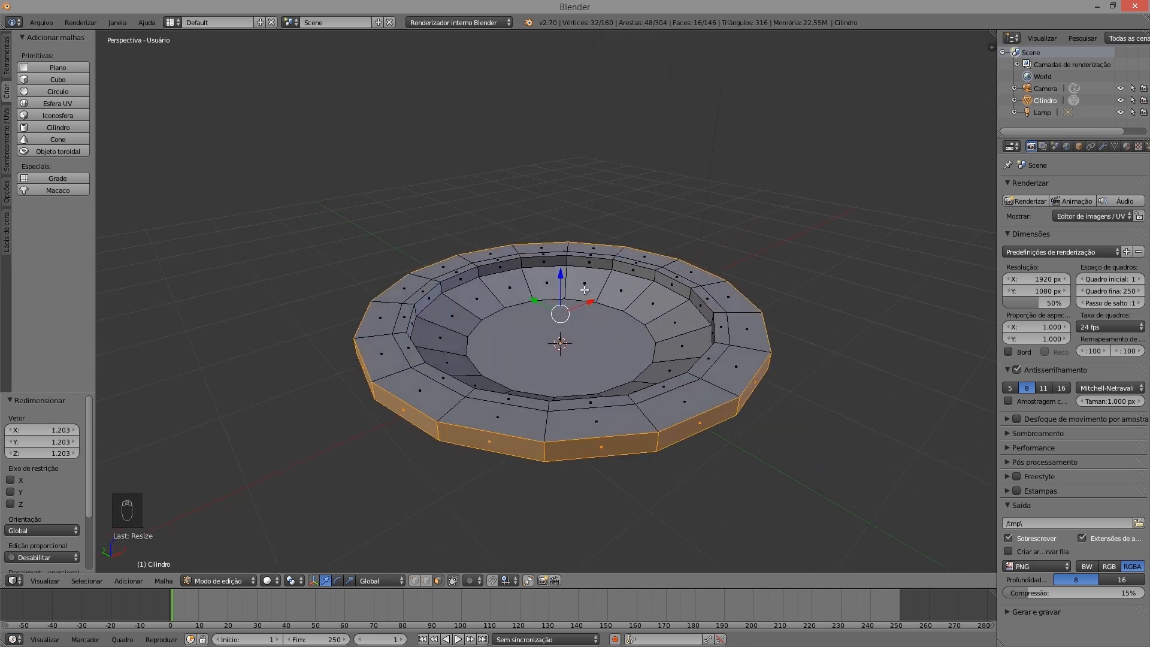
key(ctrl+alt+q)
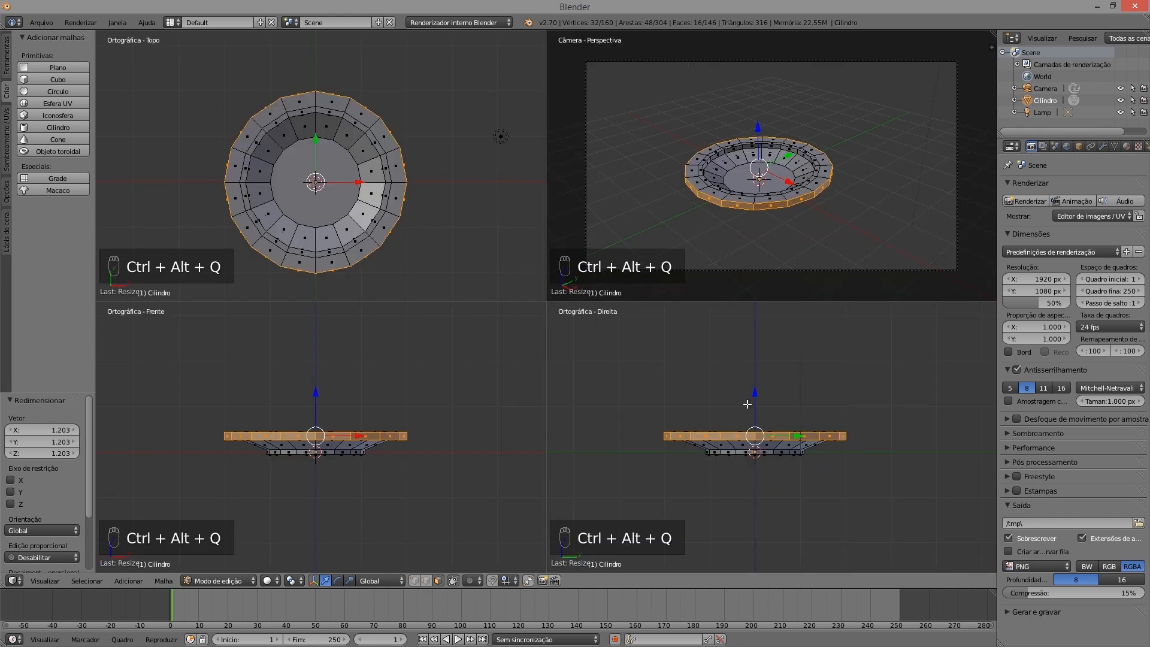
key(ctrl+alt+q)
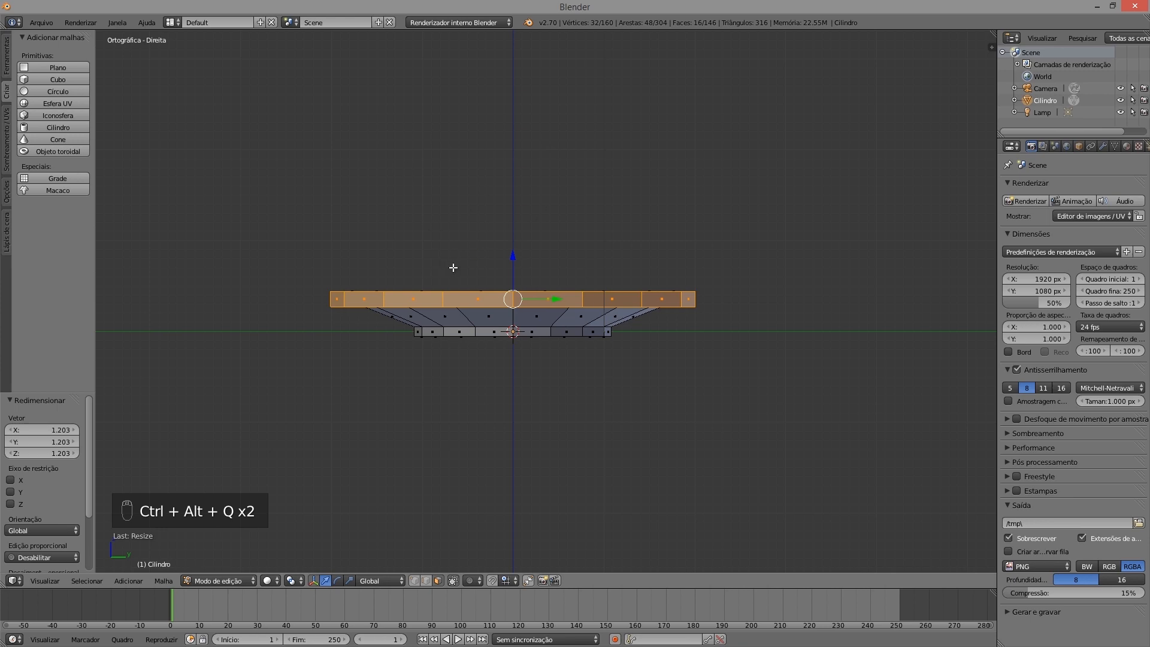
key(ctrl+alt+q)
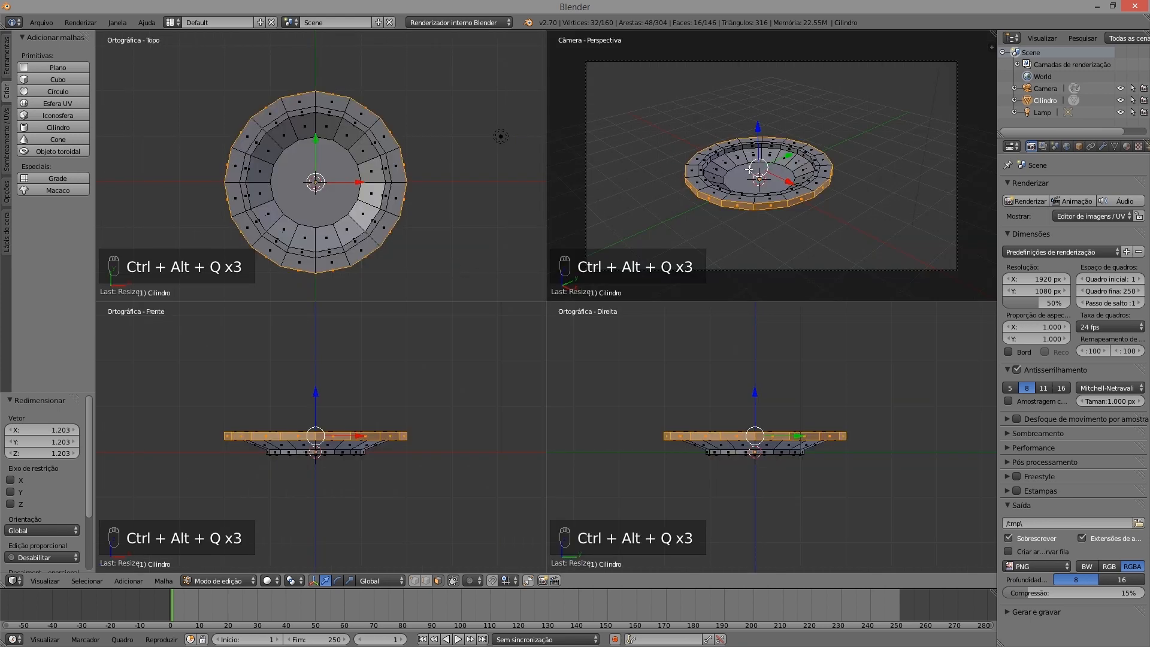
key(ctrl+alt+q)
middle_drag(561, 273, 494, 349)
scroll(607, 321, up, 3)
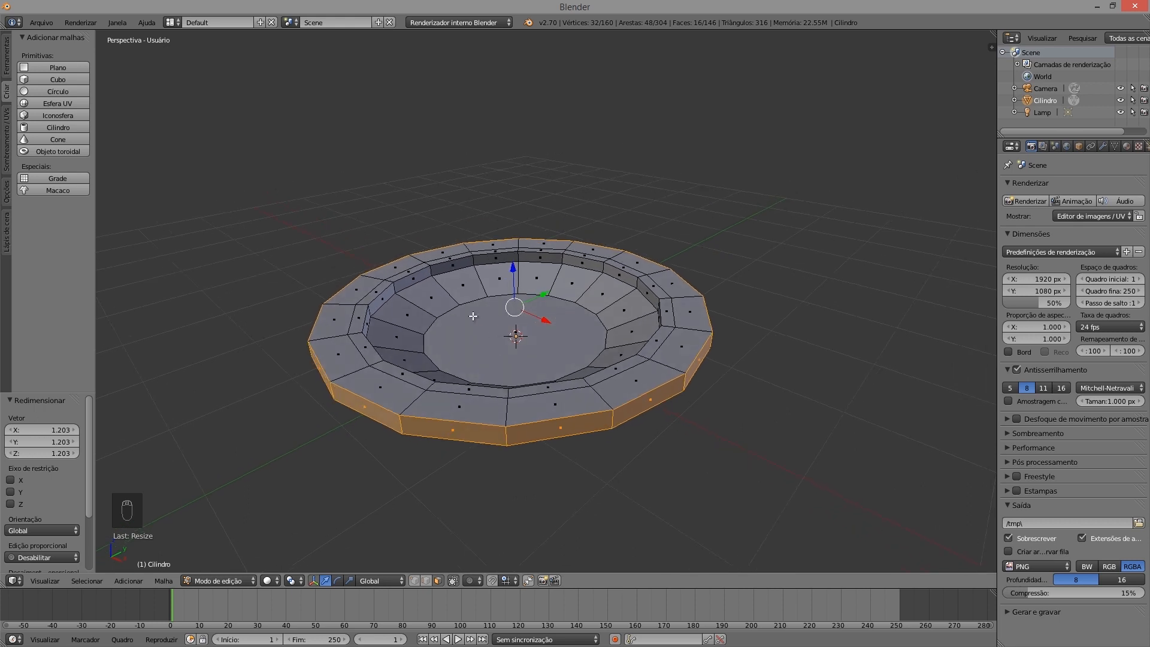
mouse_move(473, 348)
middle_down()
mouse_move(478, 390)
mouse_move(481, 348)
middle_up()
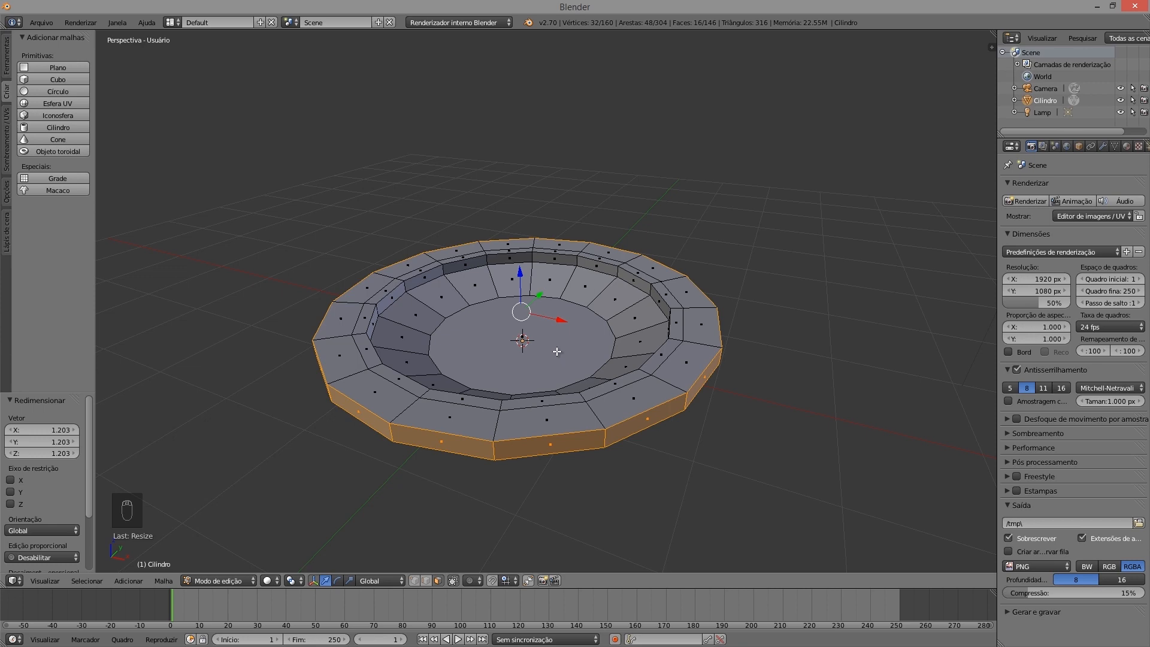
middle_drag(527, 357, 474, 373)
scroll(483, 370, up, 1)
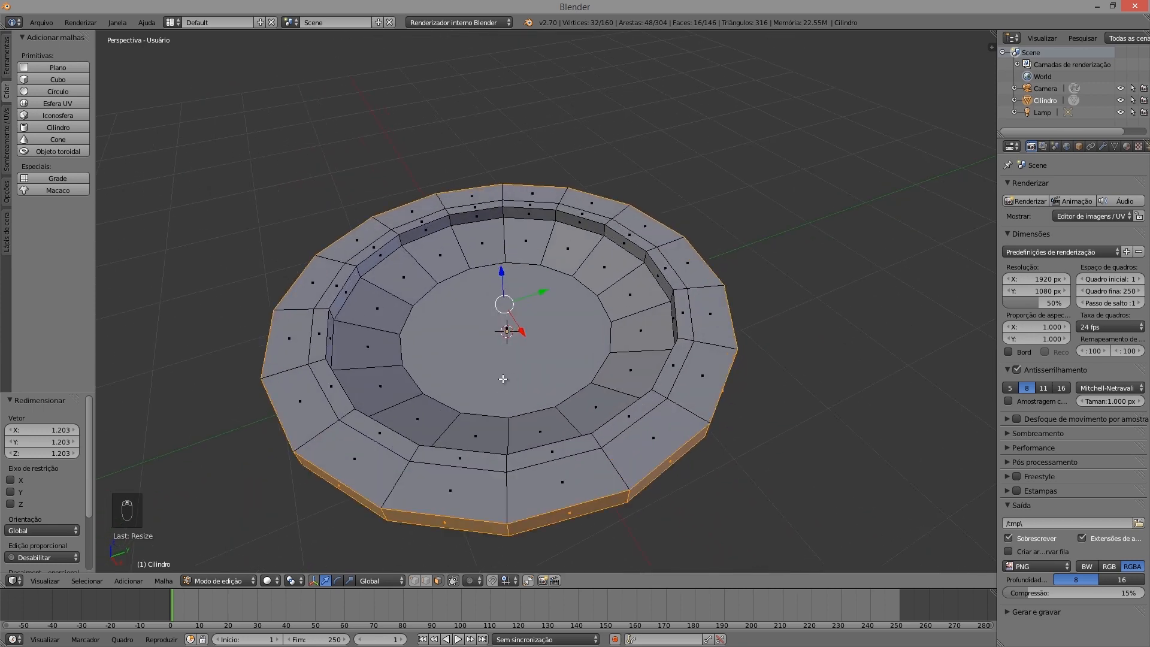
scroll(497, 363, up, 3)
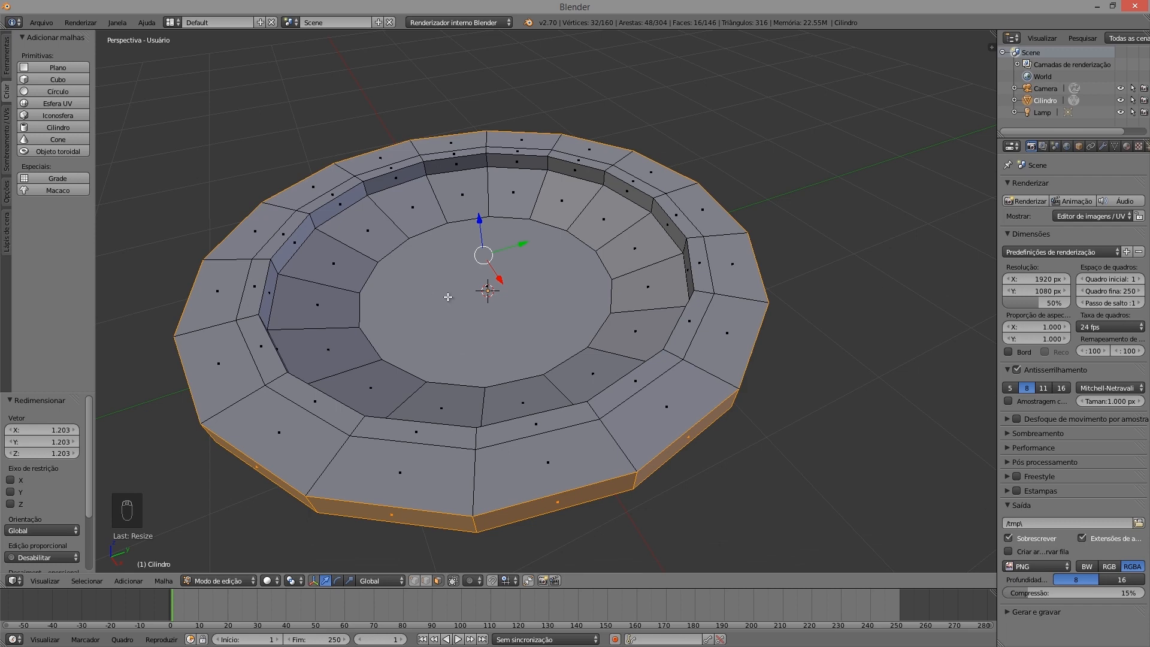
middle_drag(388, 316, 388, 258)
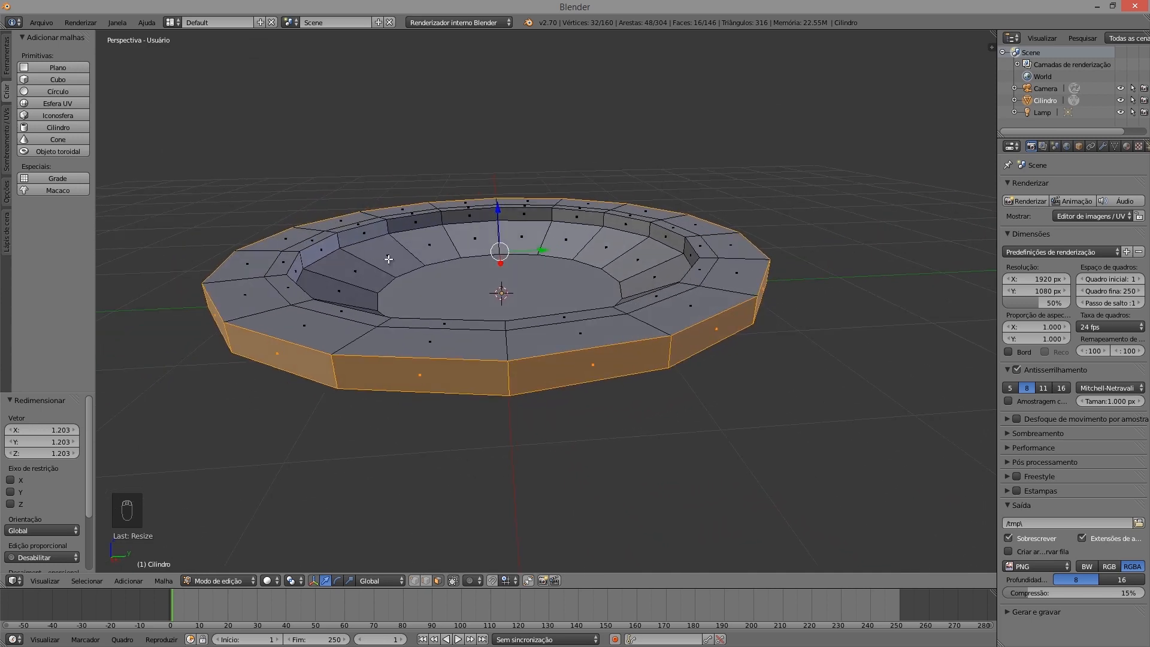
Add a Subdivision Surface modifier to the dish and switch to Object Mode
click(1104, 146)
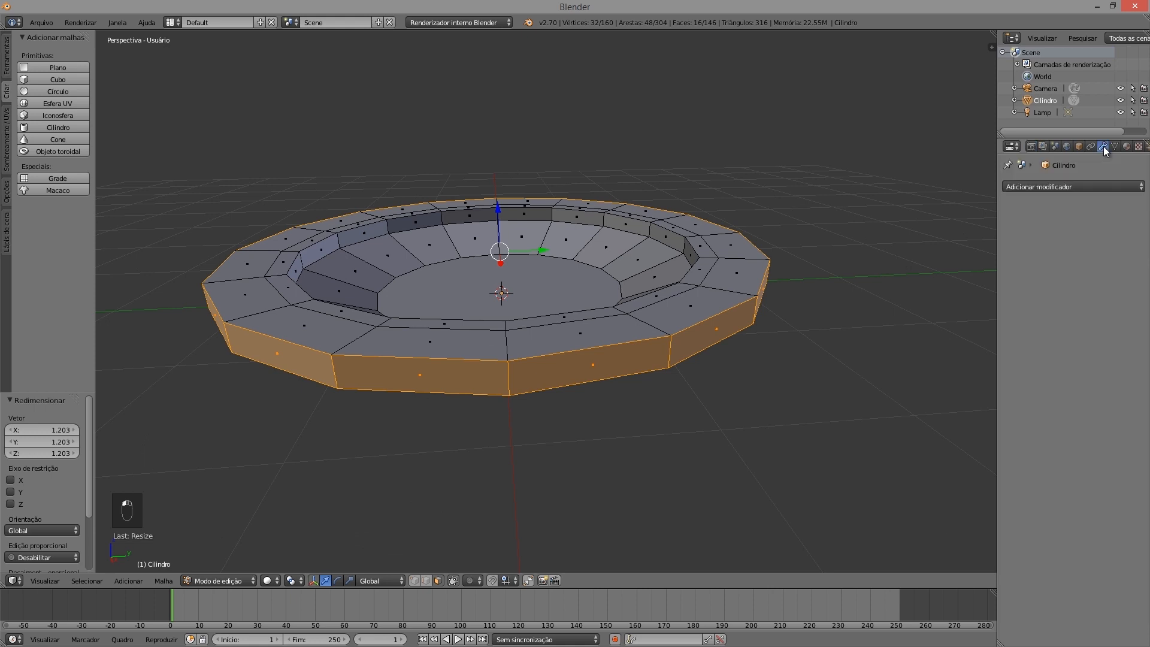
click(1044, 185)
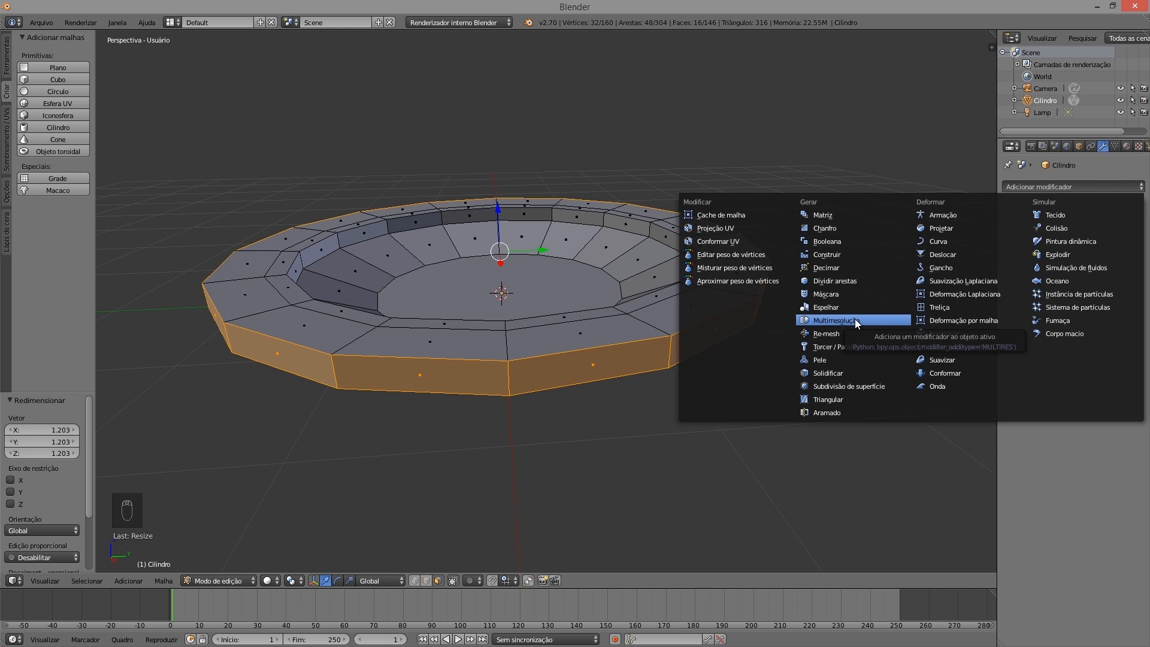
click(853, 387)
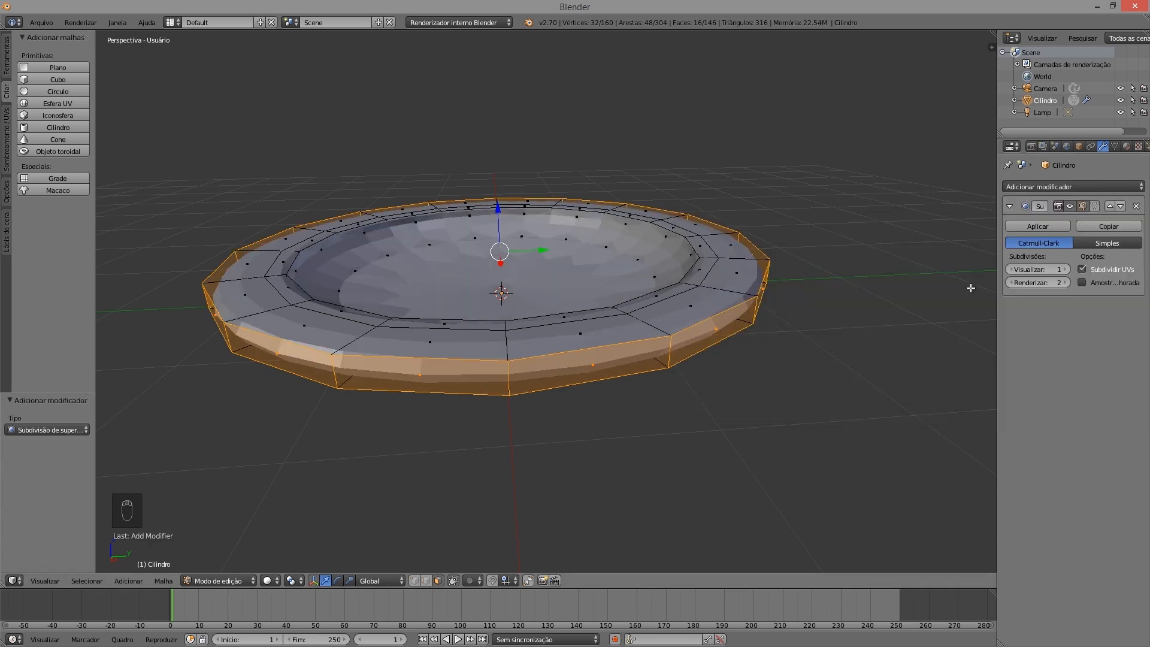
key(Tab)
middle_drag(536, 328, 575, 296)
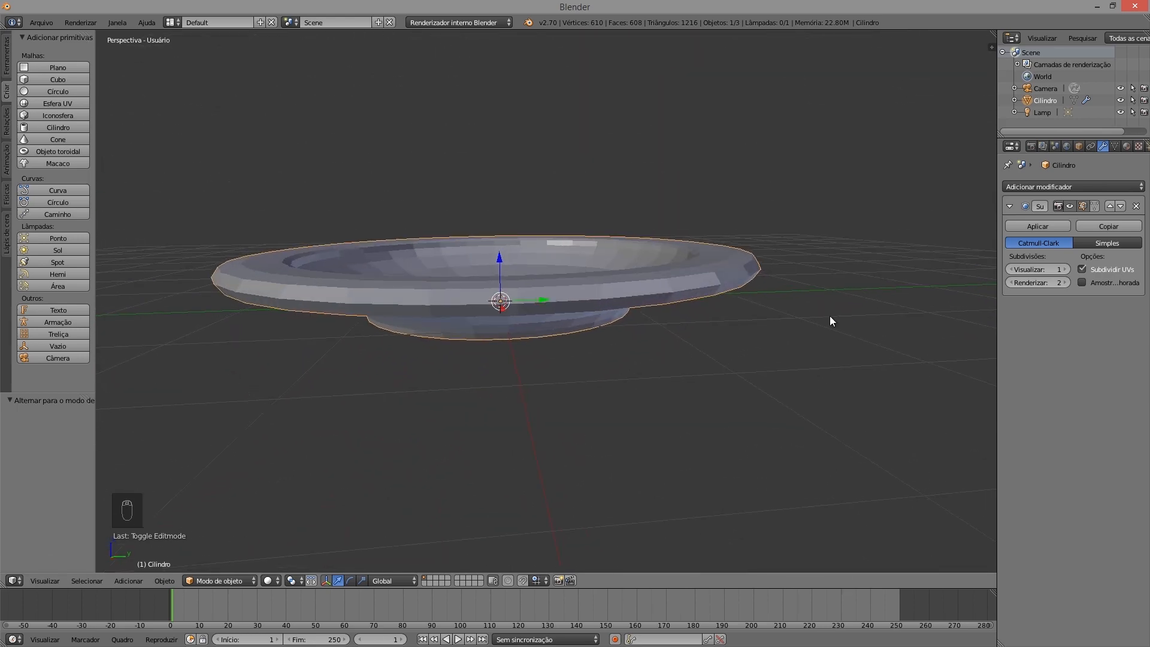
Set the modifier's viewport subdivisions to 5 and inspect the smoothed dish
click(1067, 271)
click(1066, 270)
click(1066, 270)
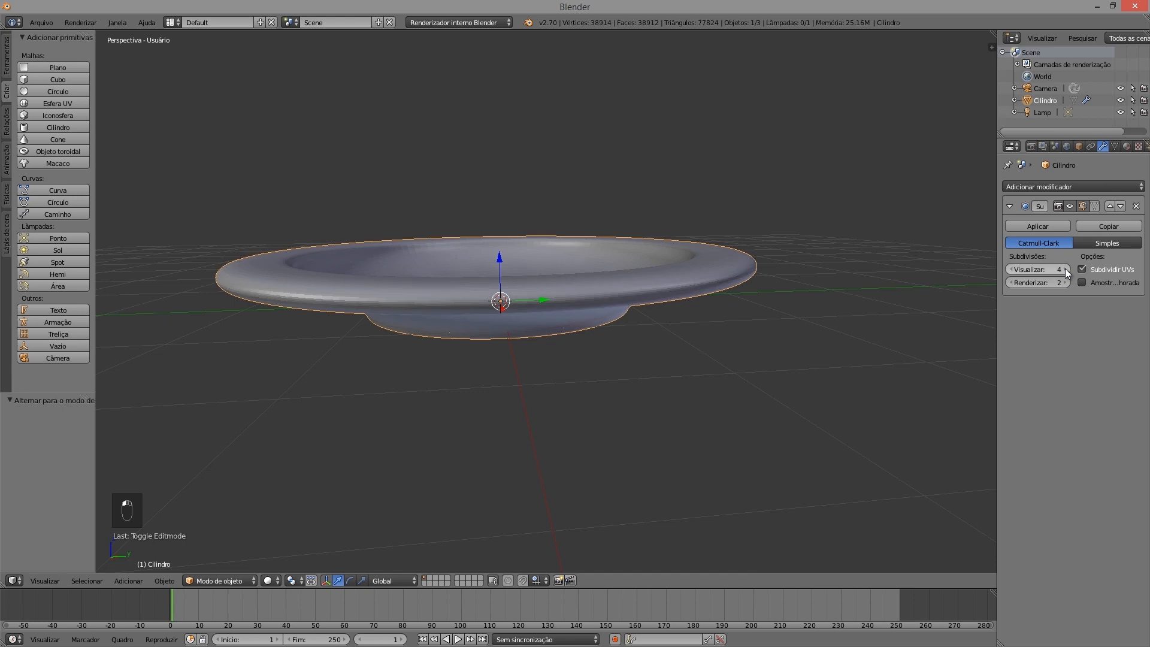
click(1067, 270)
middle_drag(457, 250, 362, 272)
middle_drag(488, 285, 521, 293)
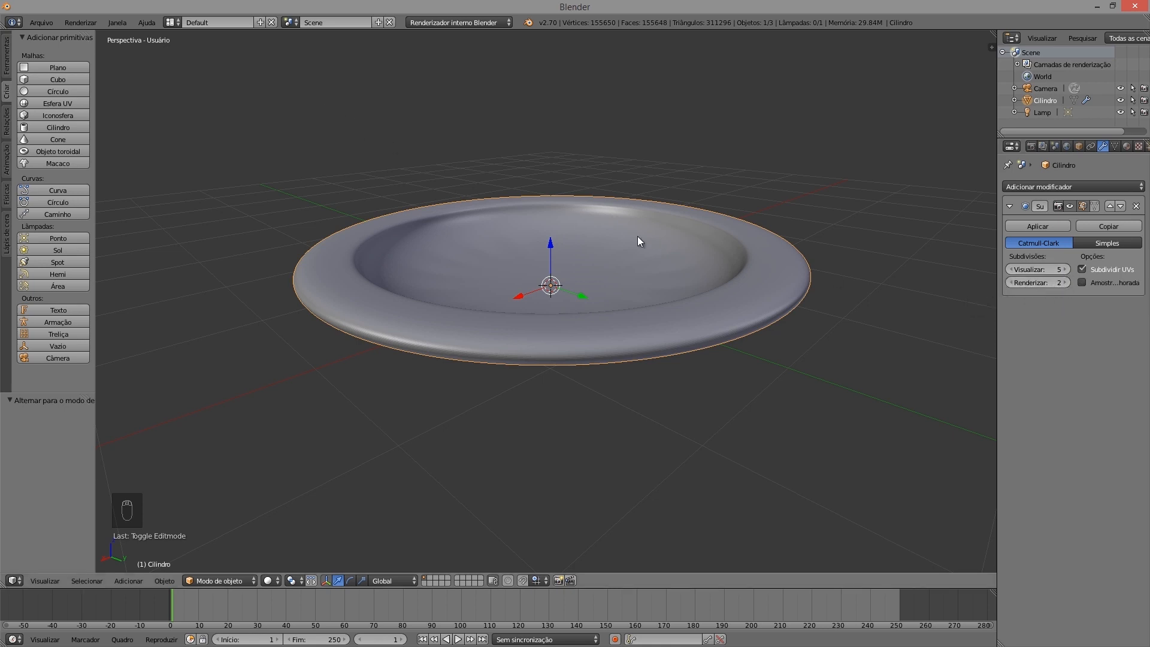
Render the dish as a still image, look at the result, and return to the 3D view
click(78, 23)
click(86, 35)
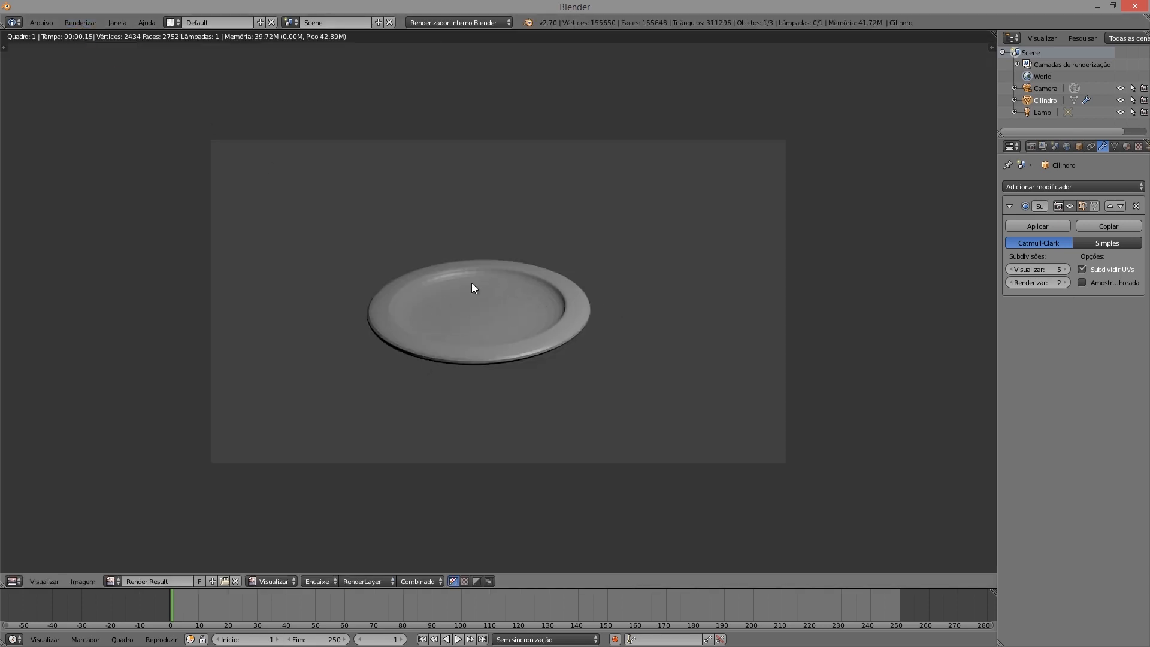
click(80, 23)
key(Escape)
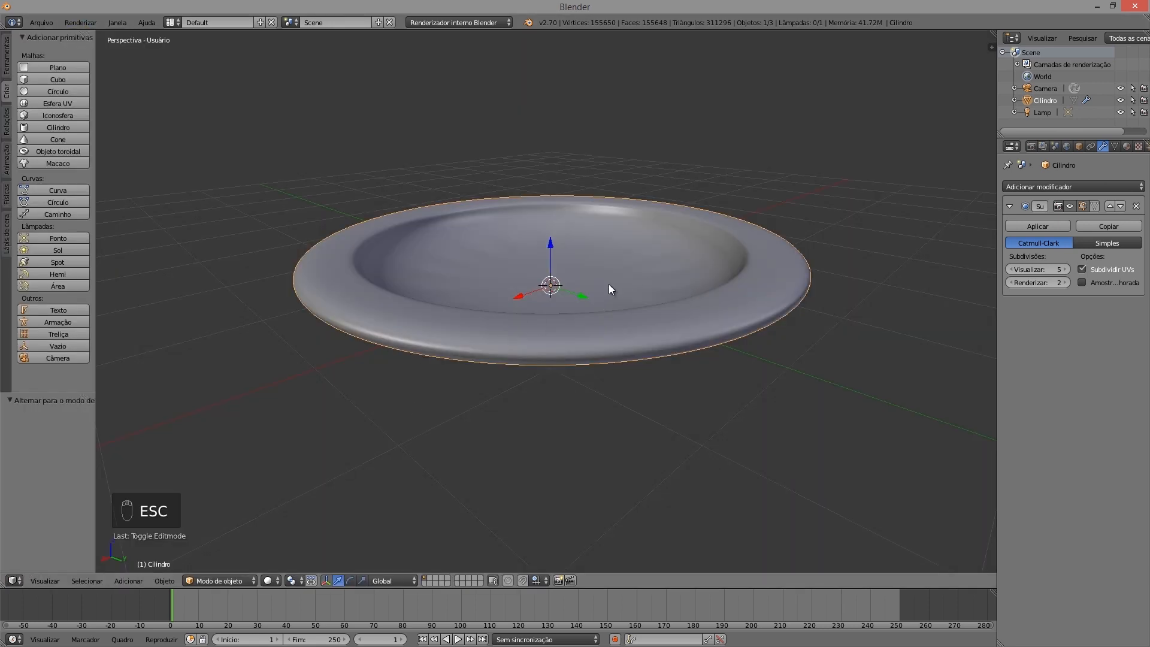
Set the modifier's render subdivisions to 5, render the dish again, and return to the 3D view
click(1066, 282)
click(1065, 282)
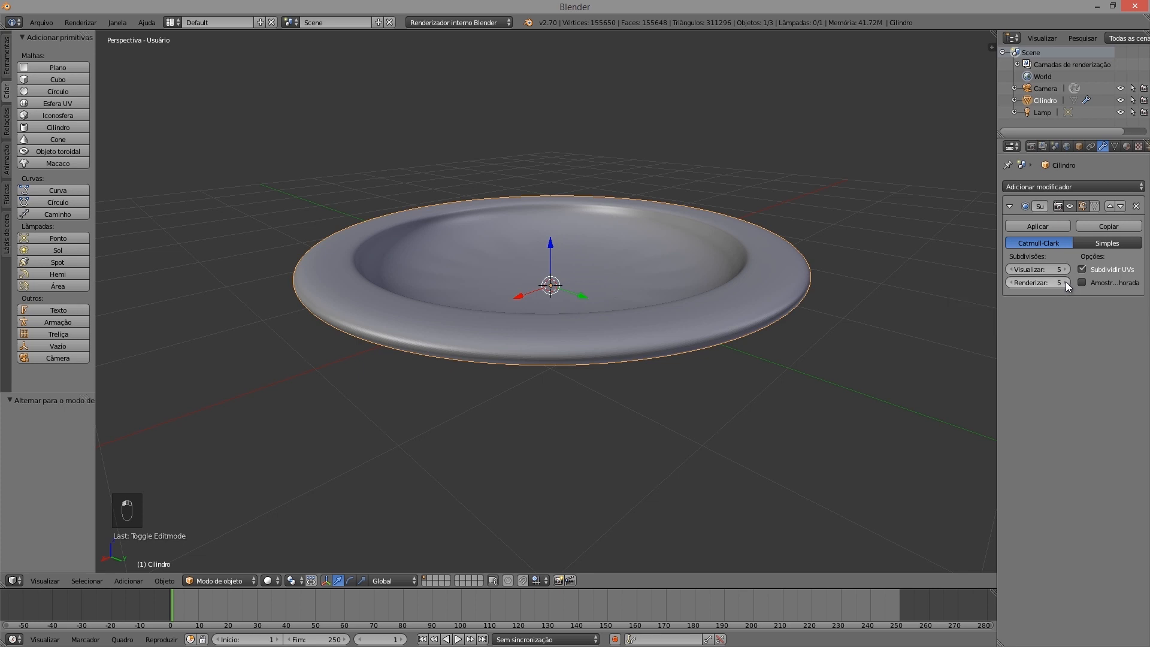
key(F12)
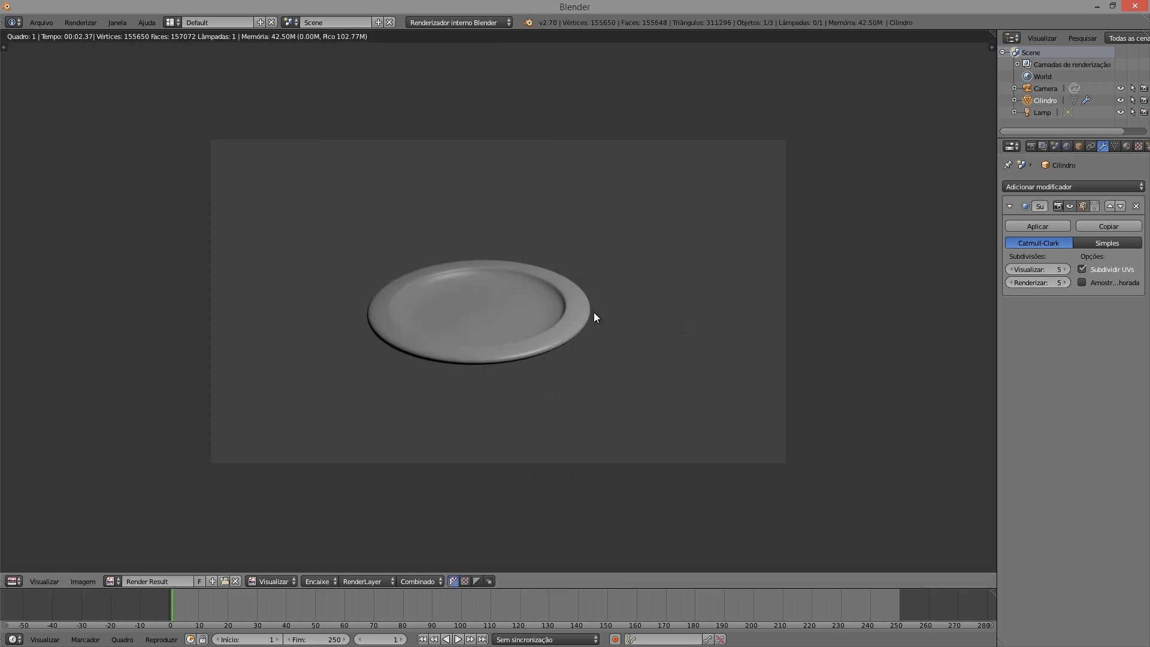
key(Escape)
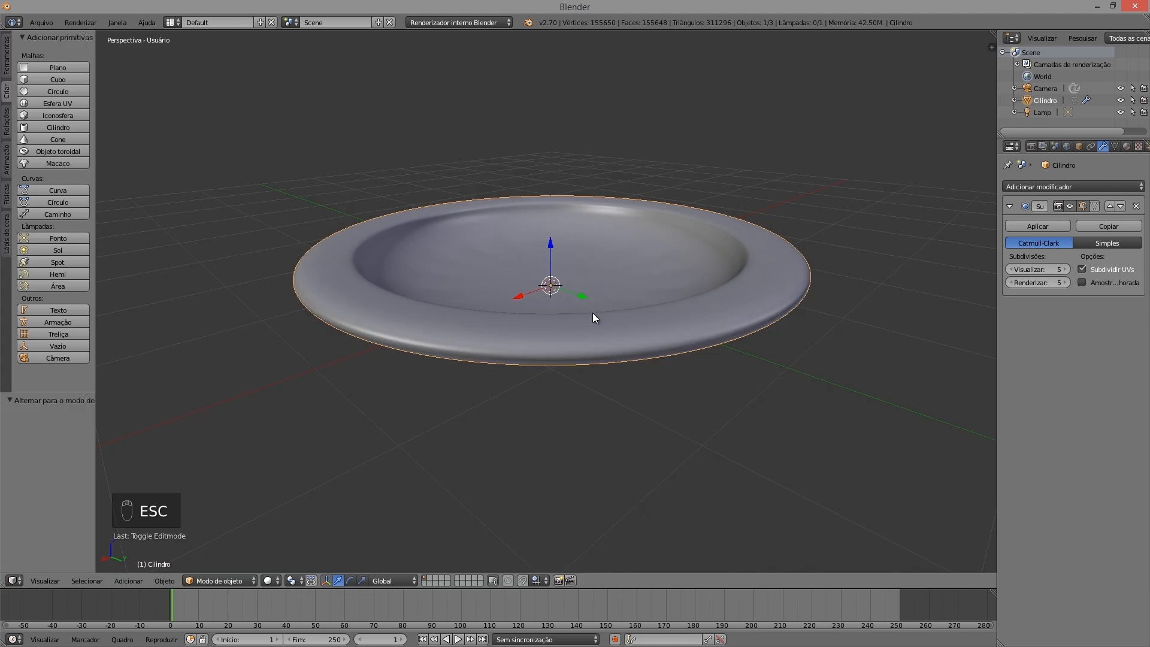
middle_drag(519, 221, 452, 279)
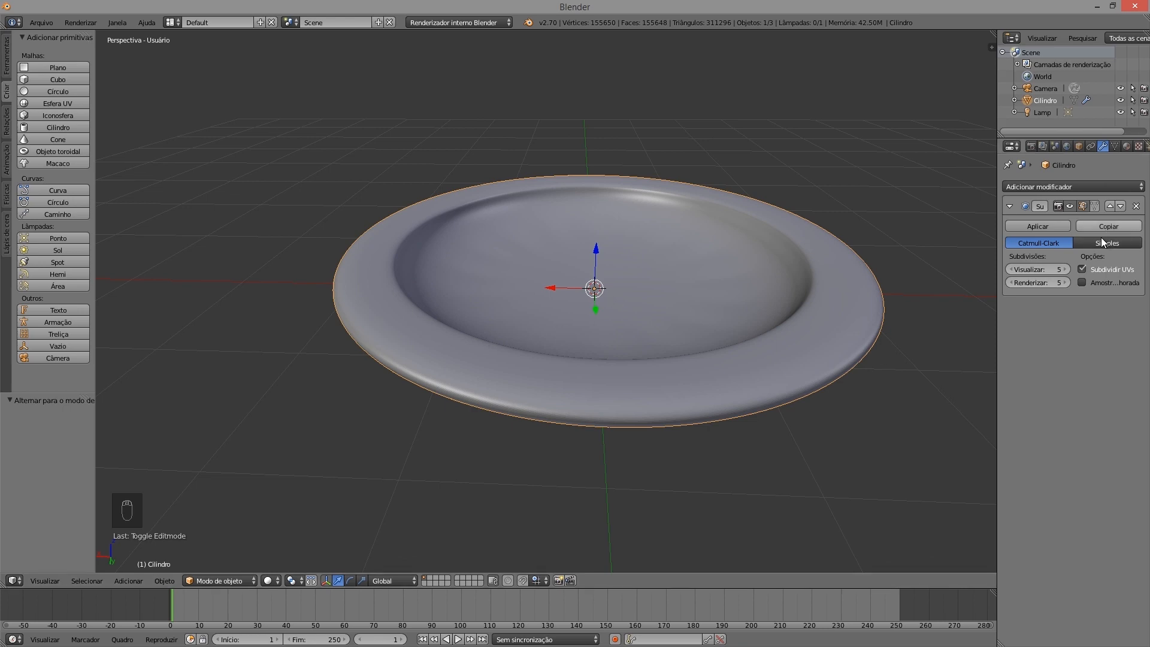
Return the dish to Edit Mode and turn off the Subdivision Surface modifier's viewport display
key(Tab)
middle_drag(482, 338, 439, 429)
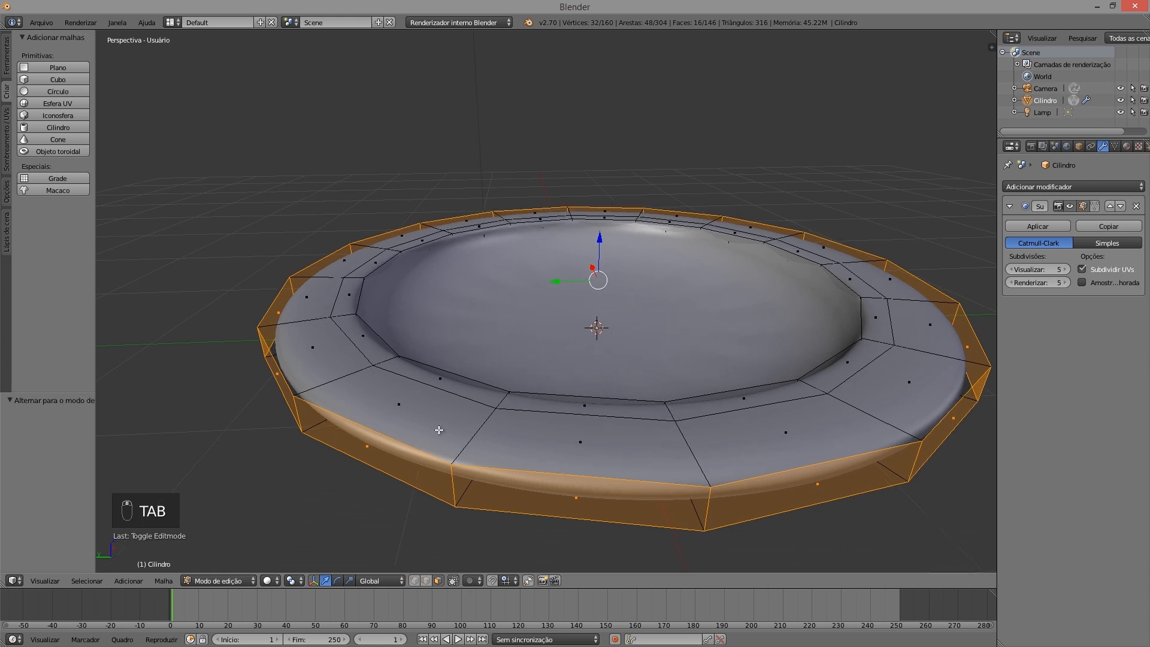
click(1071, 206)
click(1071, 206)
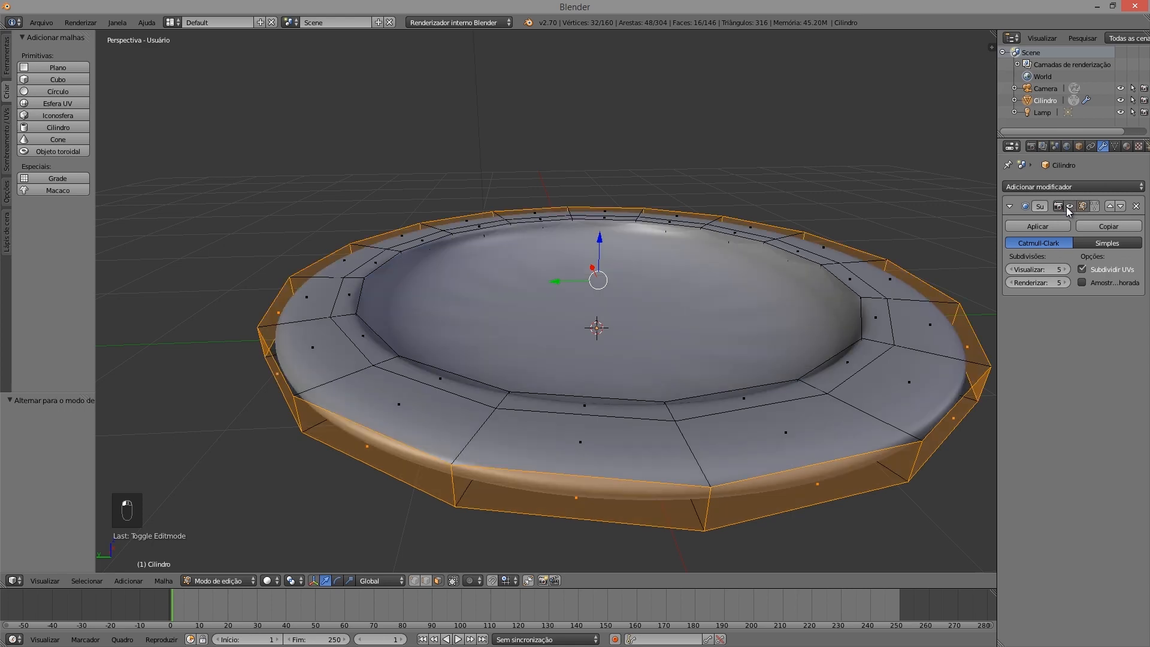
middle_drag(501, 313, 527, 316)
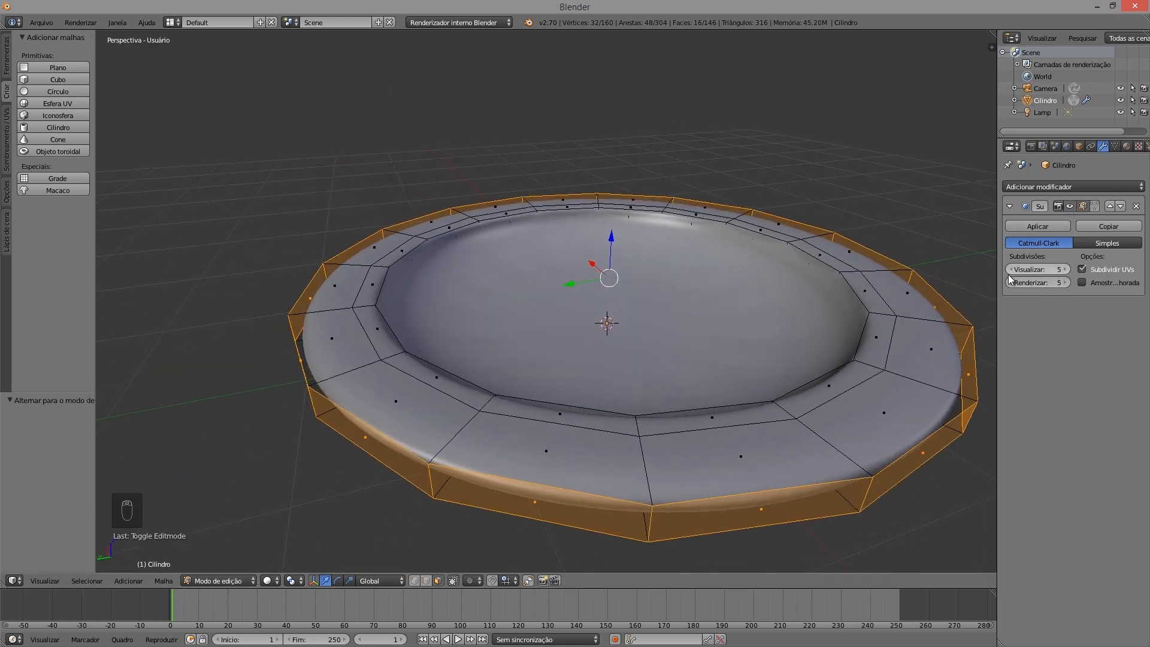
middle_drag(773, 326, 698, 318)
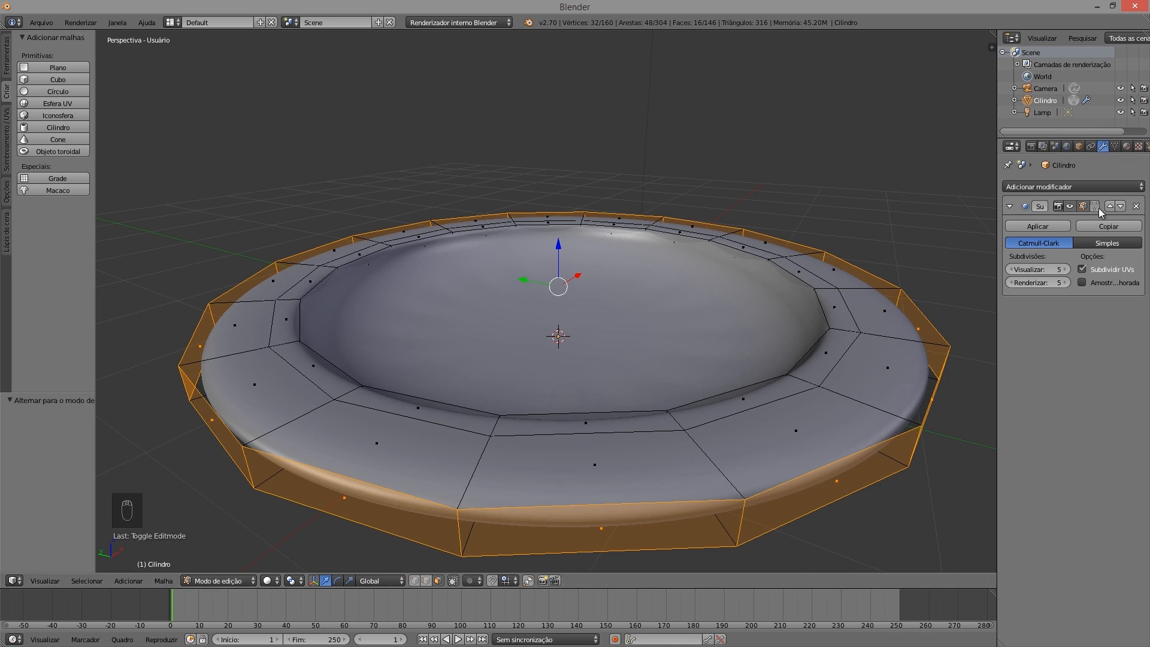
click(1070, 207)
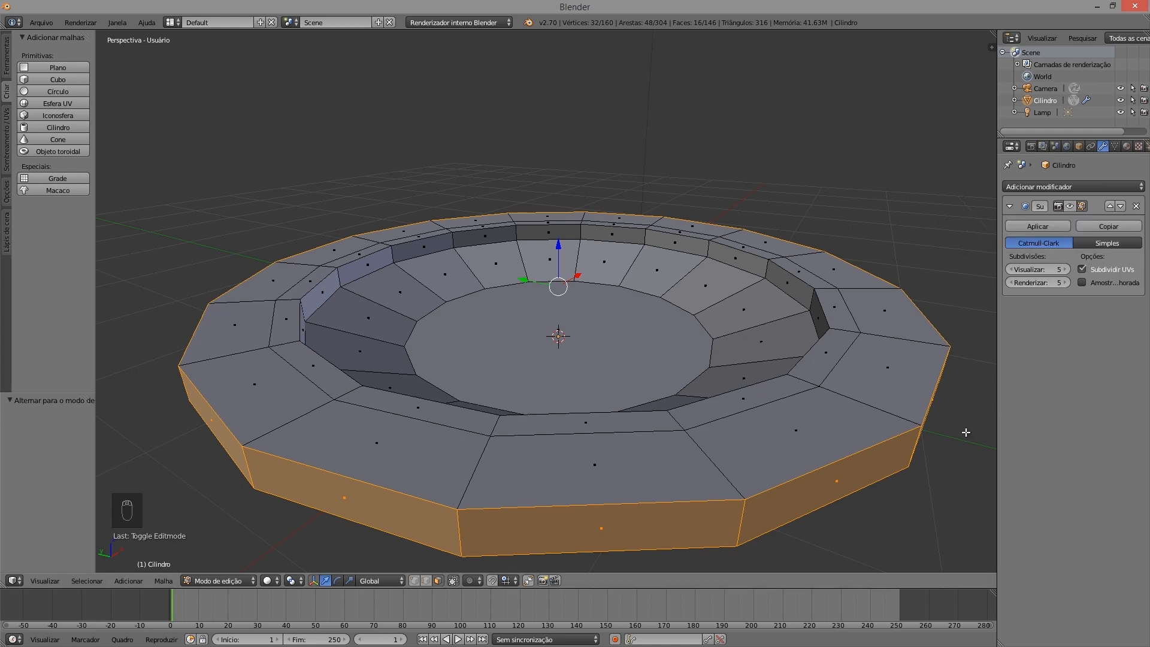
Using edge selection, pick one edge along the lip's upper inner rim and extend it to the full edge loop
middle_drag(503, 326, 586, 322)
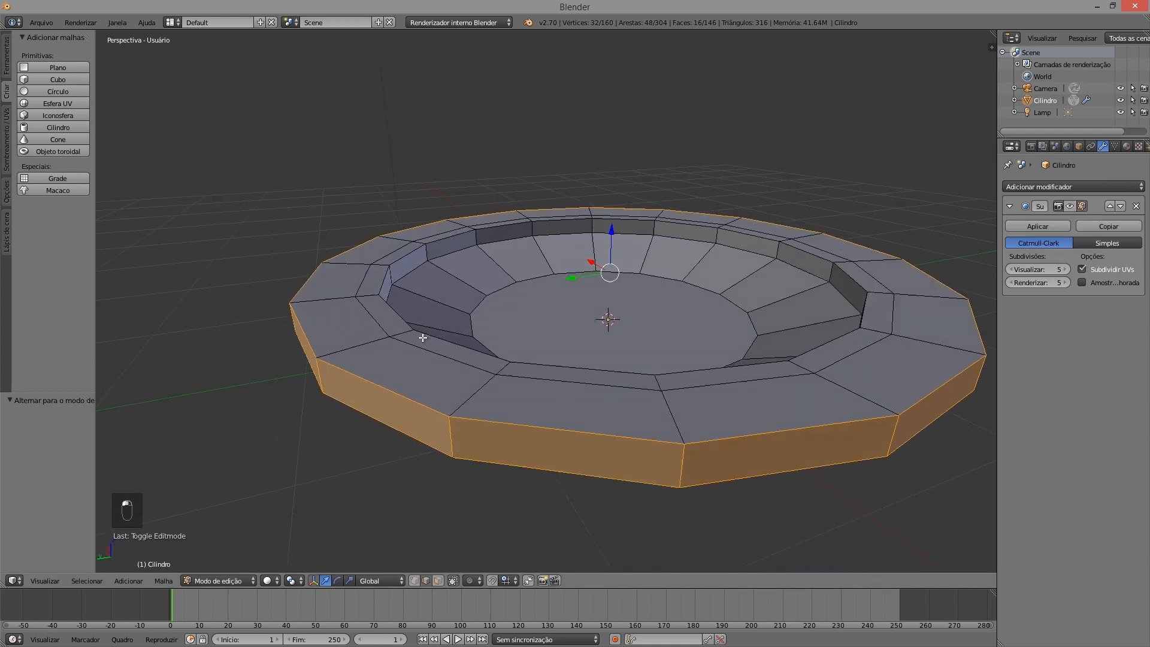
middle_drag(423, 333, 434, 265)
right_click(423, 238)
right_click(465, 218)
middle_drag(383, 321, 415, 316)
right_click(426, 240)
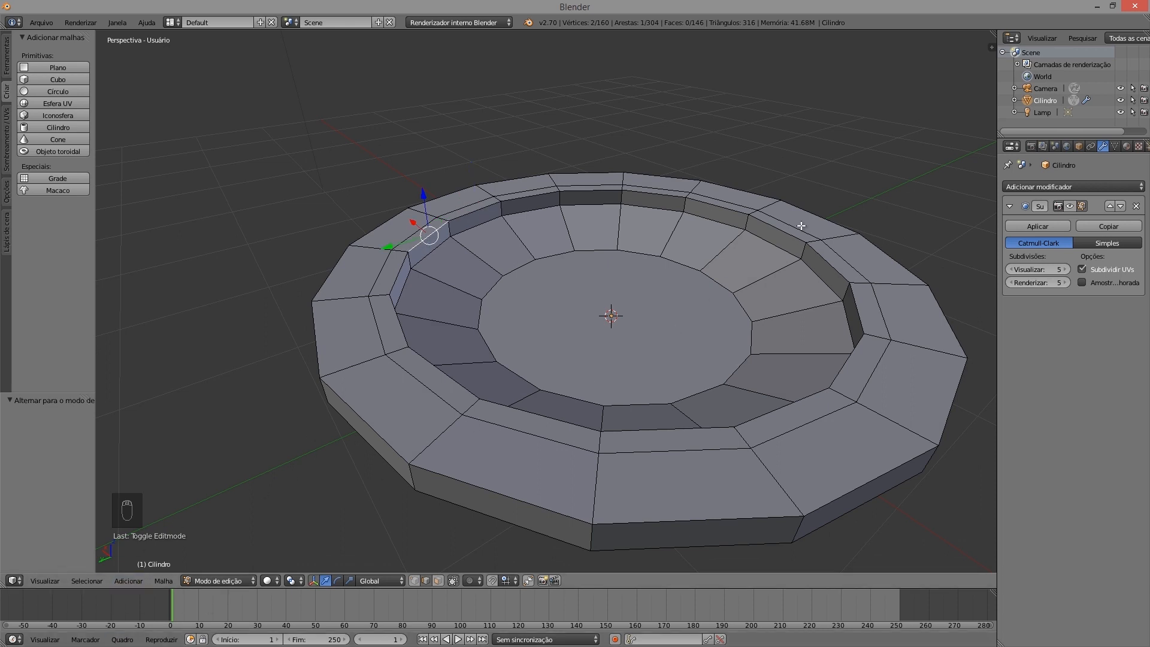
right_click(778, 223)
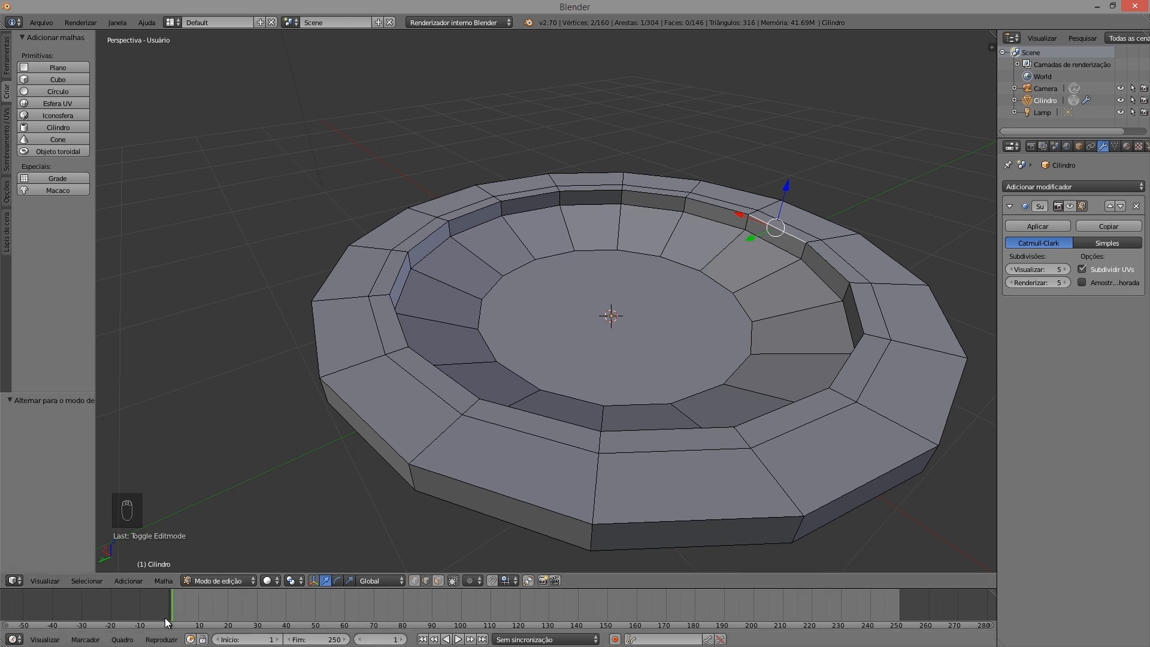
click(73, 582)
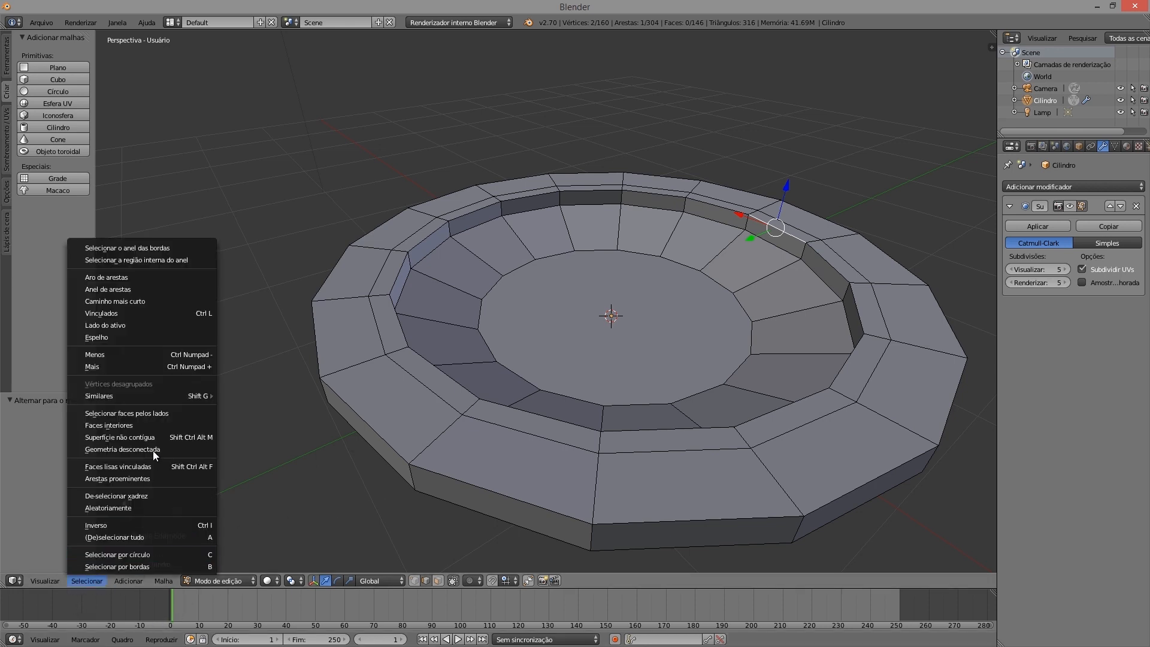
click(132, 279)
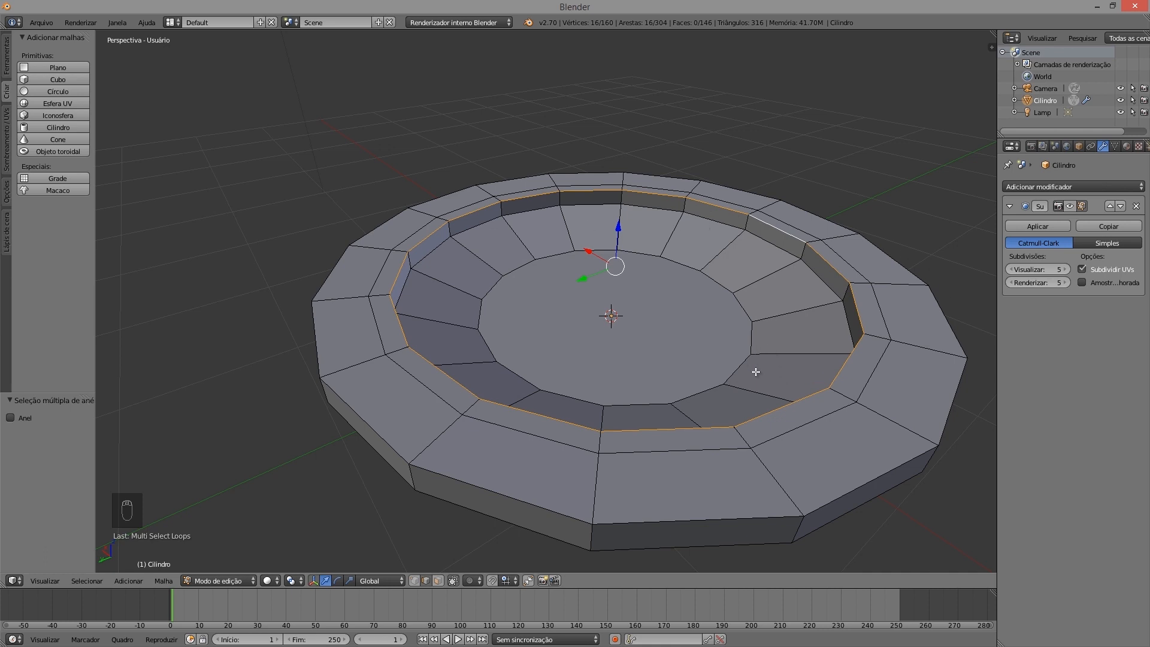
Try dissolving the selected inner rim edges, inspect the mesh, and undo the dissolve
key(x)
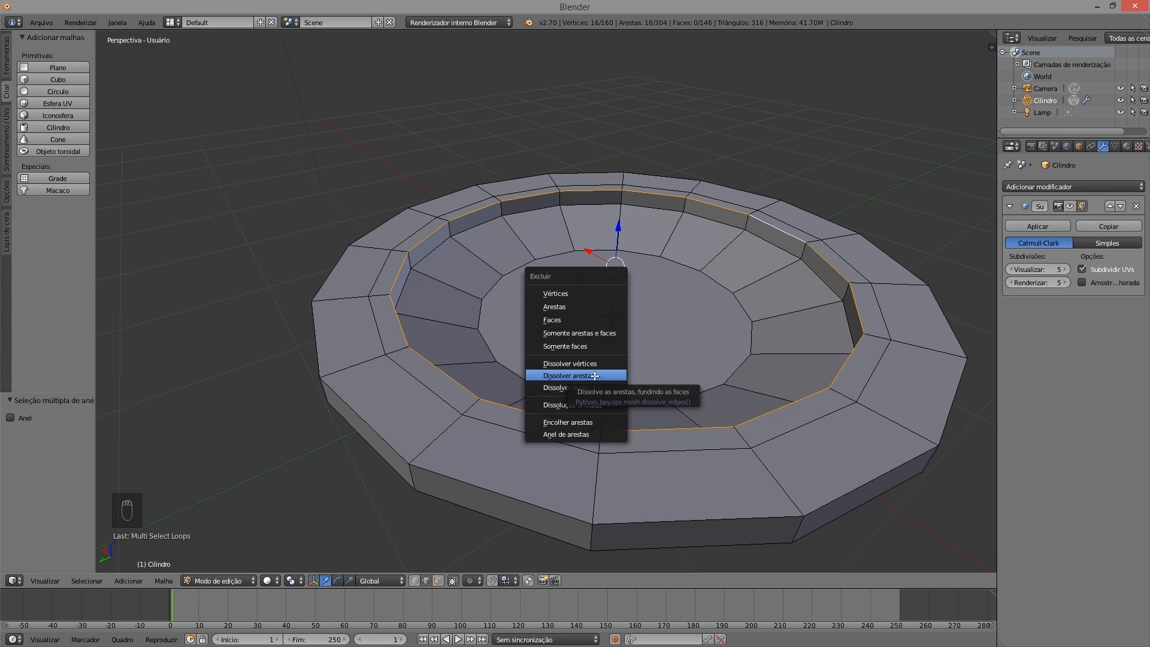
click(595, 376)
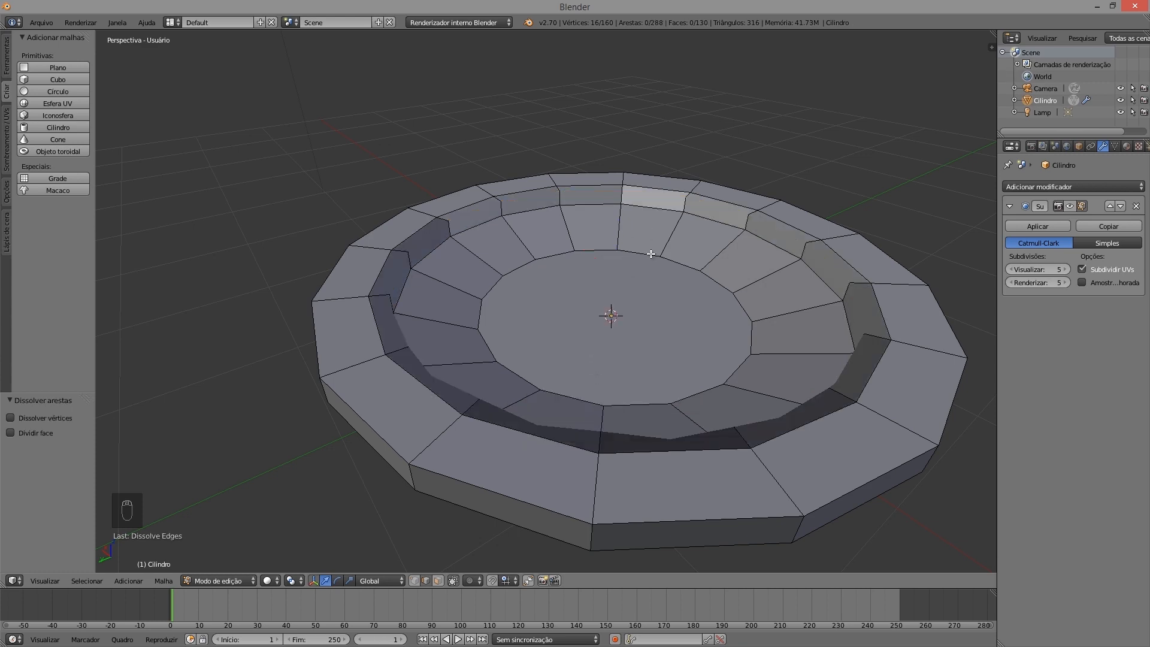
middle_drag(651, 254, 539, 251)
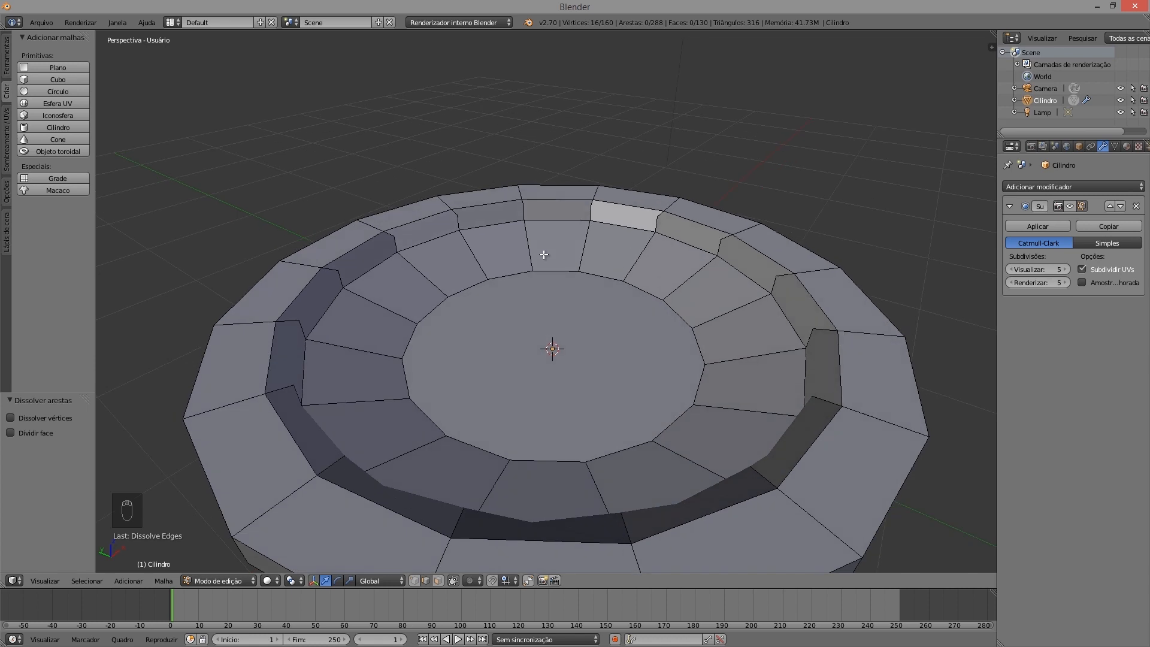
key(ctrl+z)
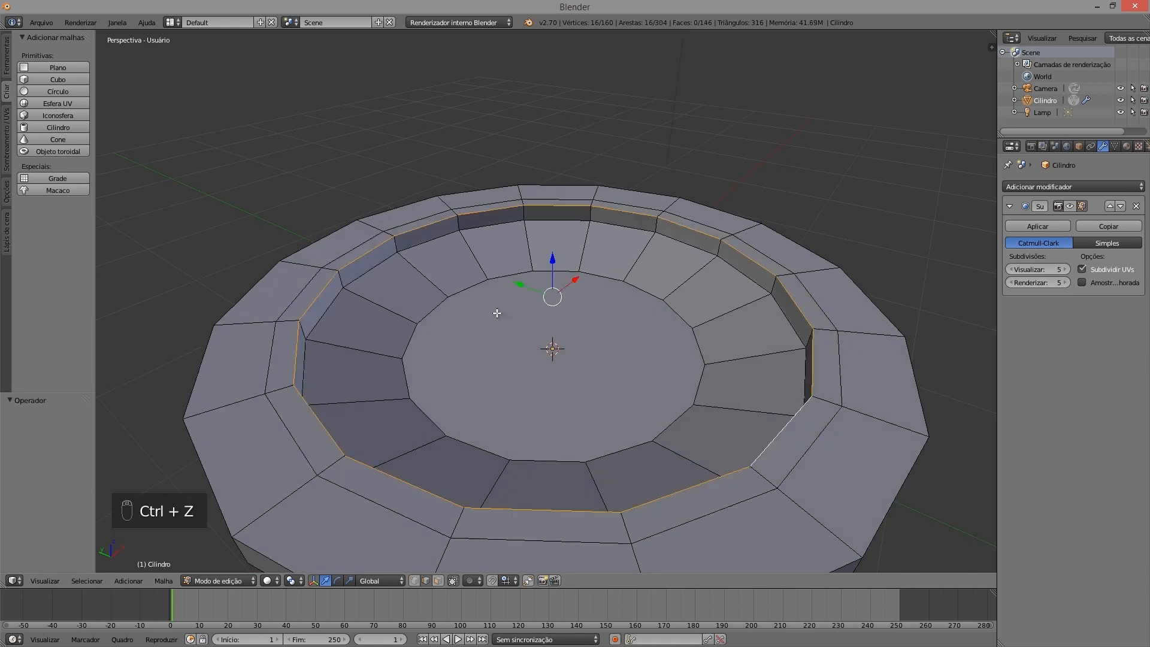
Try deleting the inner rim loop's edges outright, look at the mesh, and undo the deletion
key(x)
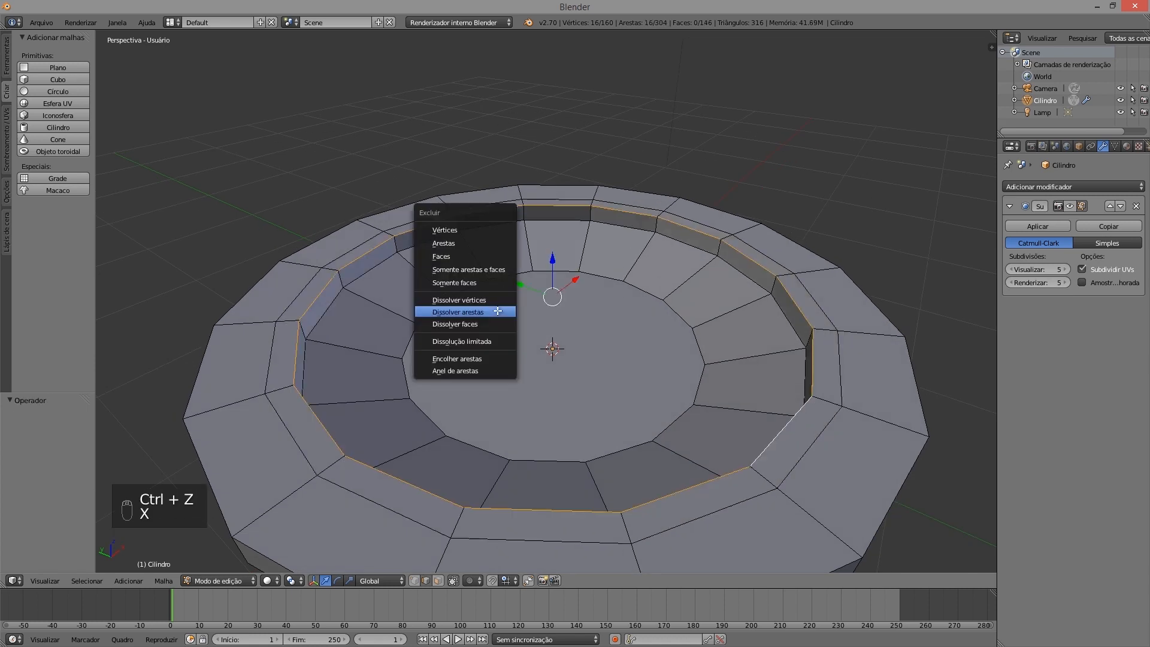
click(473, 243)
middle_drag(419, 257, 535, 256)
key(ctrl+z)
Dissolve the selected edge loop along the lip's inner rim and inspect the merged faces
key(x)
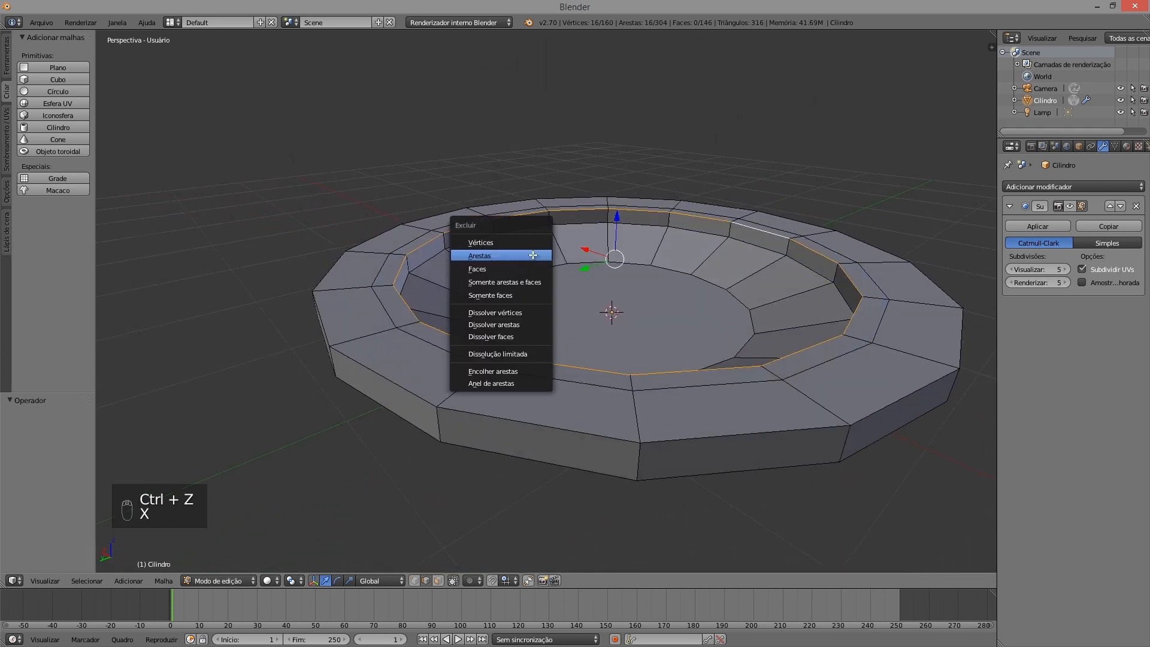
click(514, 327)
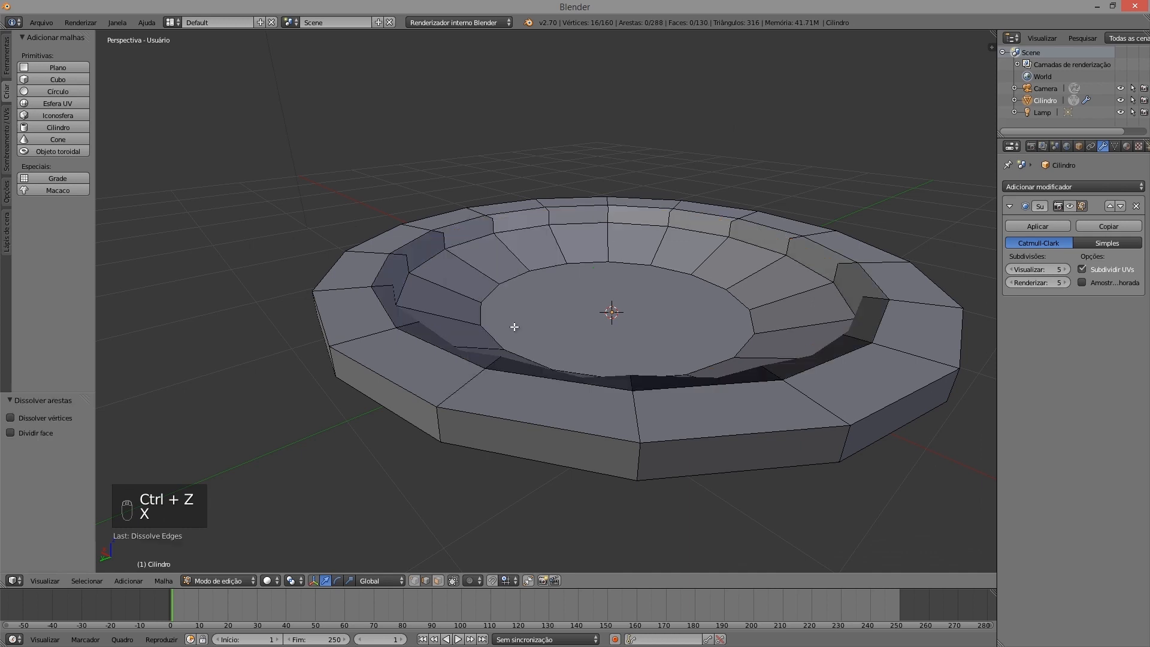
middle_drag(506, 267, 442, 236)
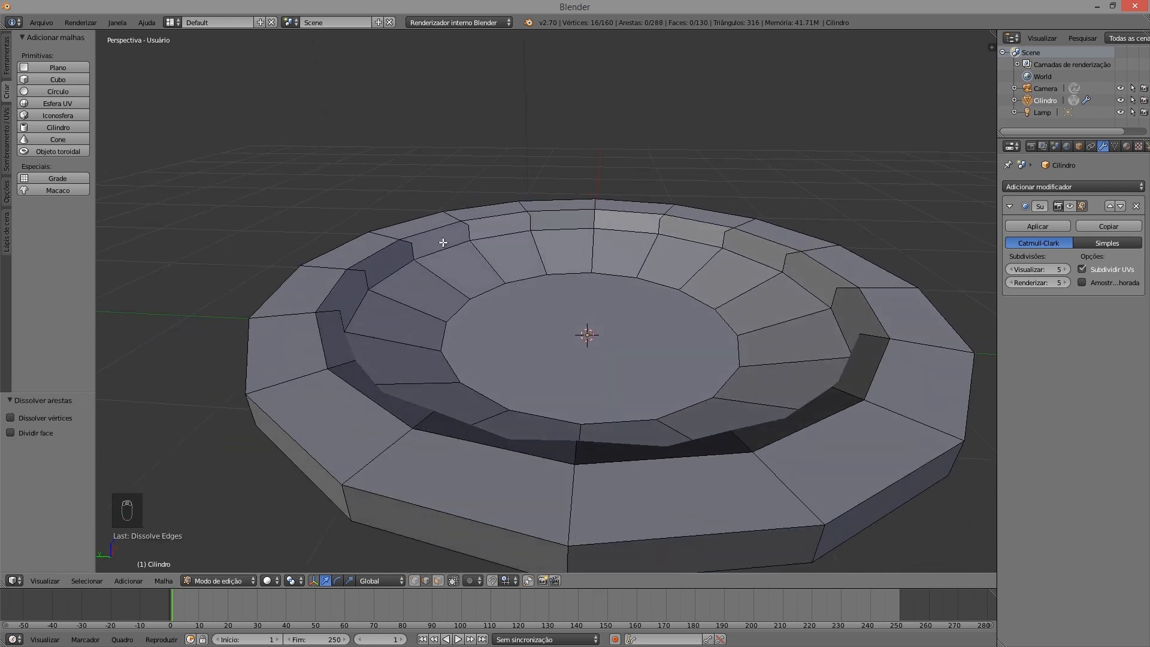
scroll(424, 276, down, 1)
middle_drag(424, 276, 479, 280)
scroll(450, 281, up, 1)
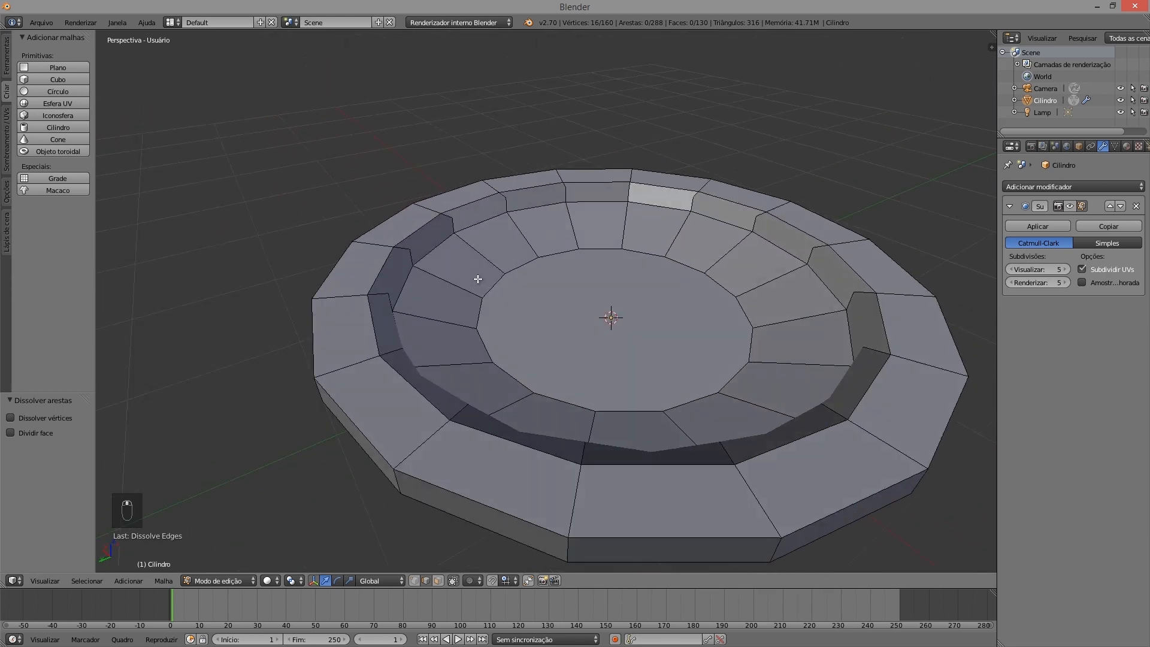
Switch to vertex selection and dissolve the leftover vertices around the lip's inner rim
click(413, 580)
middle_drag(560, 277, 426, 318)
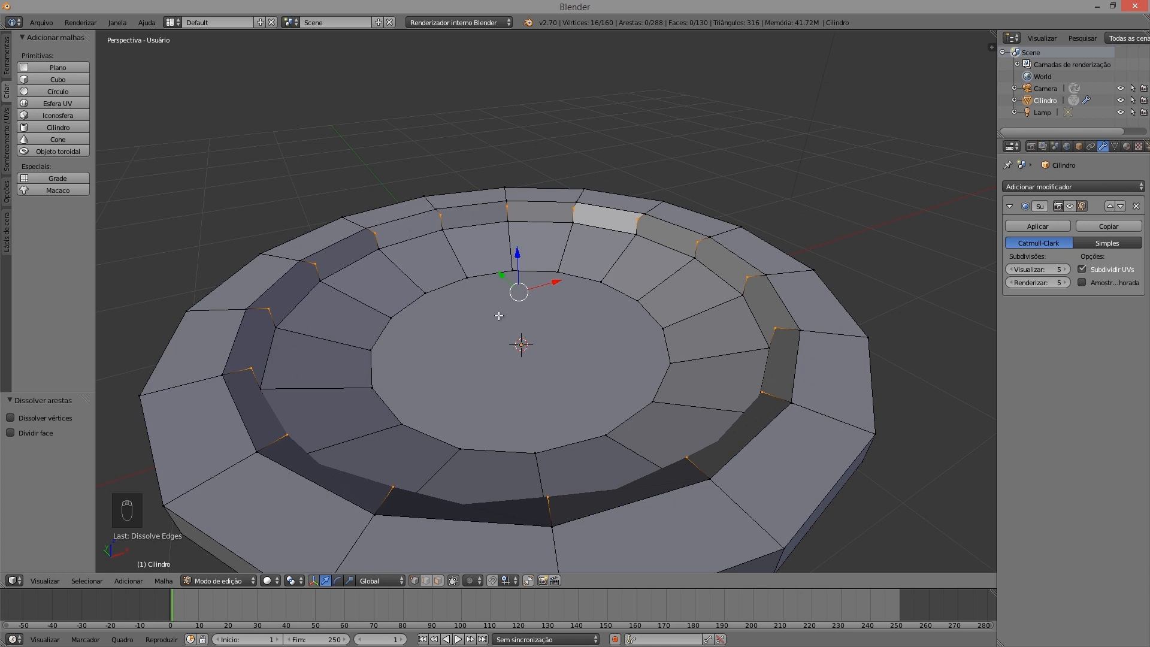
key(x)
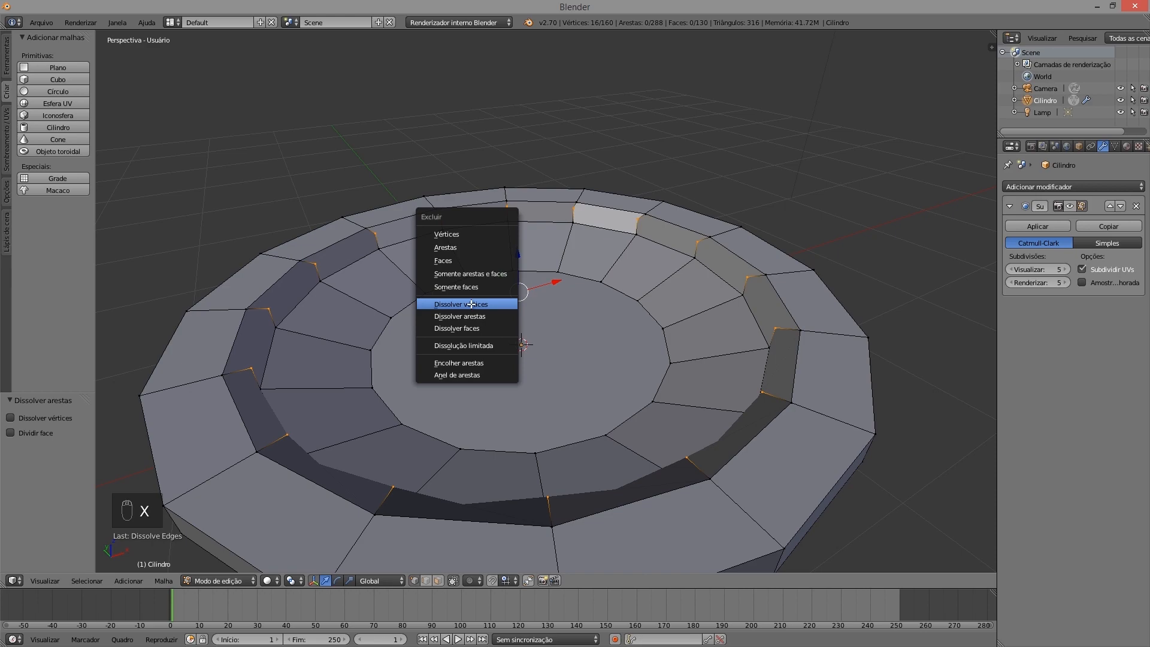
click(471, 304)
Turn the Subdivision Surface modifier's viewport display back on and inspect the dish from the side and beneath
middle_drag(329, 326, 637, 300)
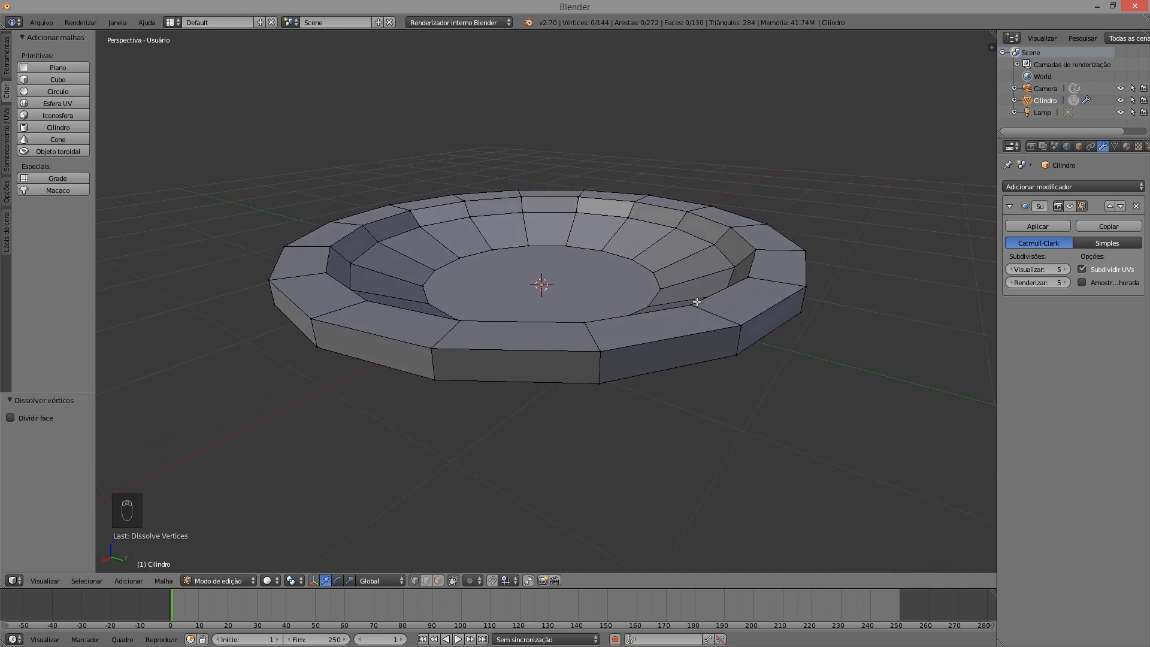
click(1071, 206)
middle_drag(534, 218, 518, 306)
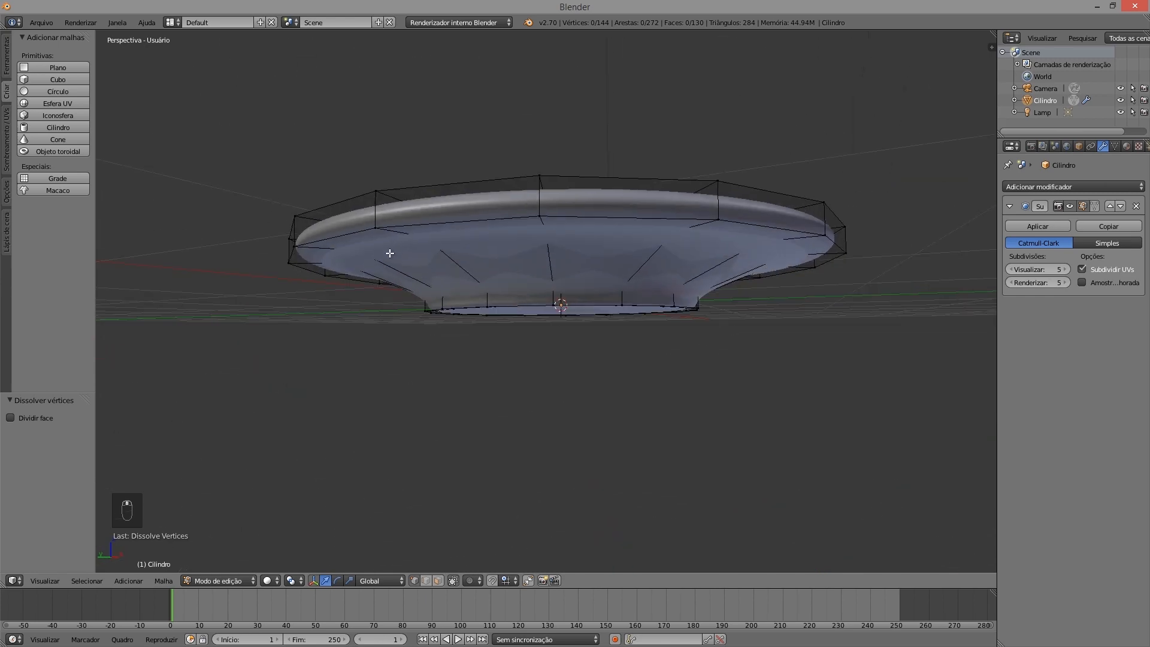
Turn off the Subdivision Surface modifier's viewport display and switch to a full-size orthographic front view of the dish
middle_drag(391, 251, 383, 269)
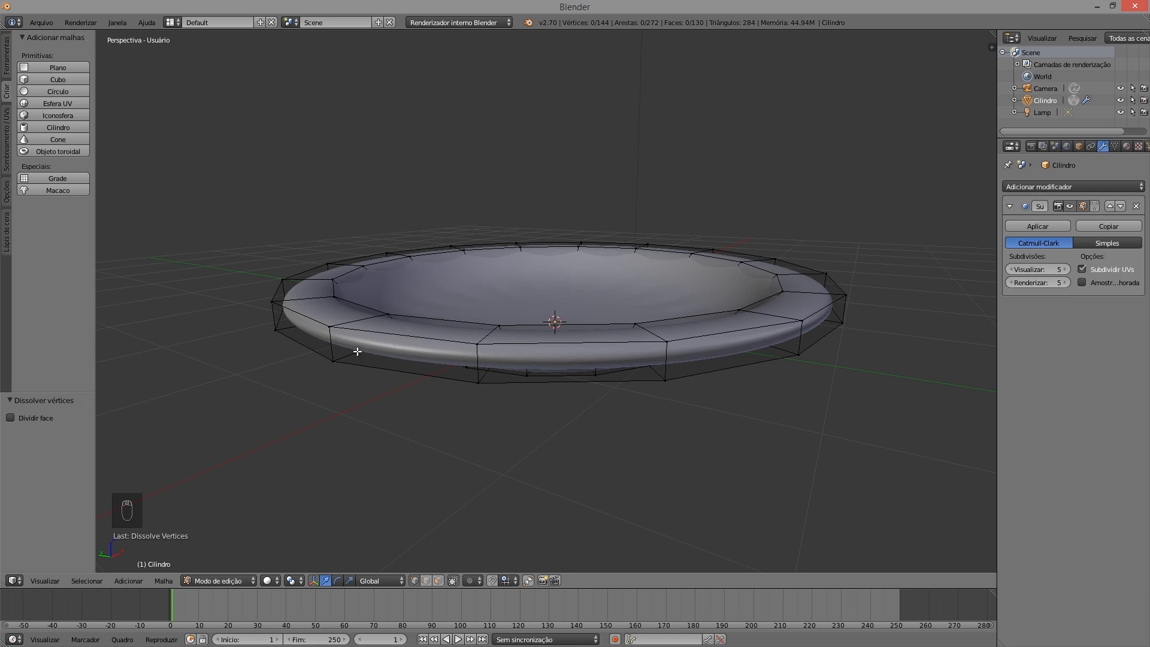
click(1070, 207)
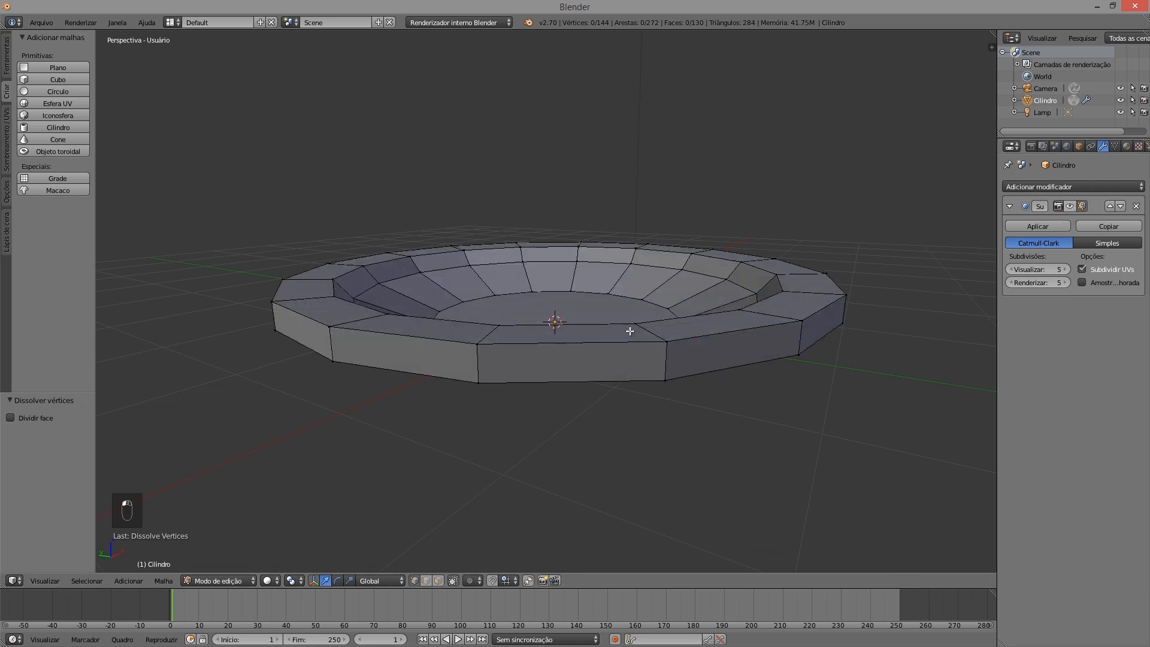
key(ctrl+alt+q)
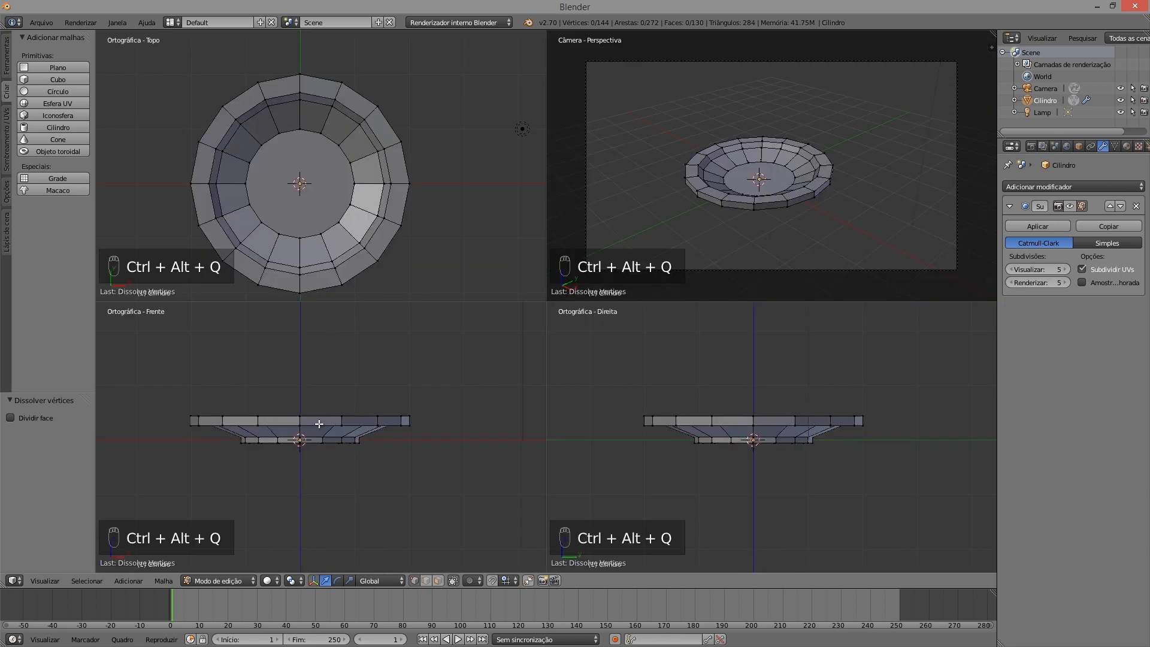
key(alt+shift+q)
key(alt+shift+q)
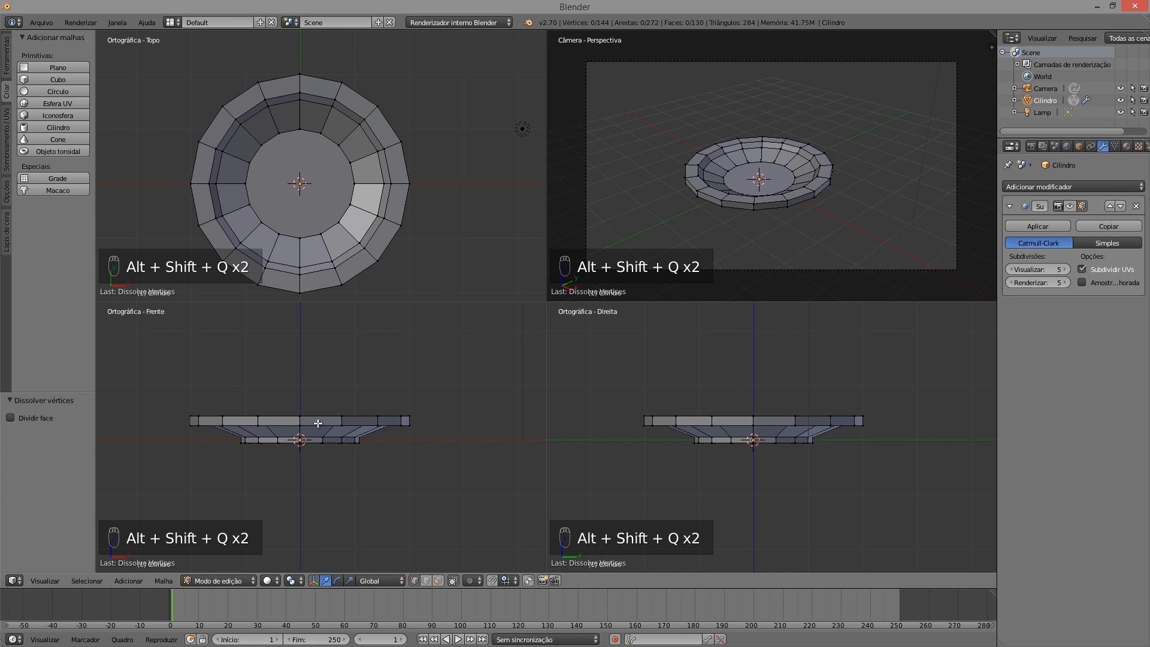
key(ctrl+alt+q)
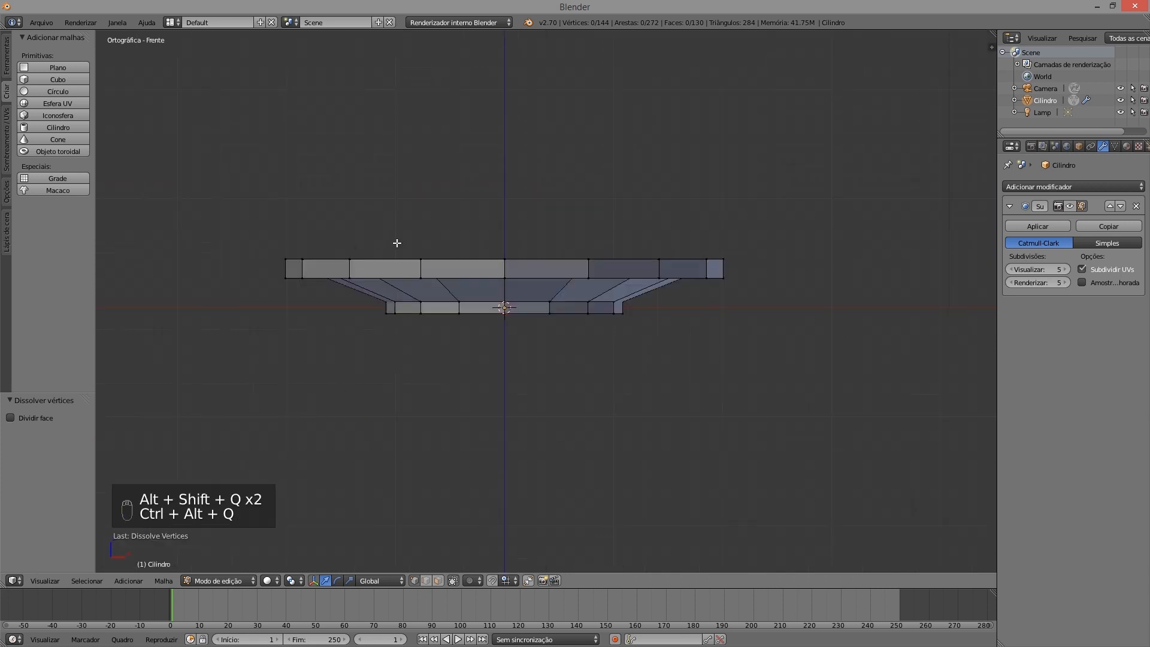
In wireframe shading, box-select the rim's upper vertices and lower them about 0.088 units along Z
key(z)
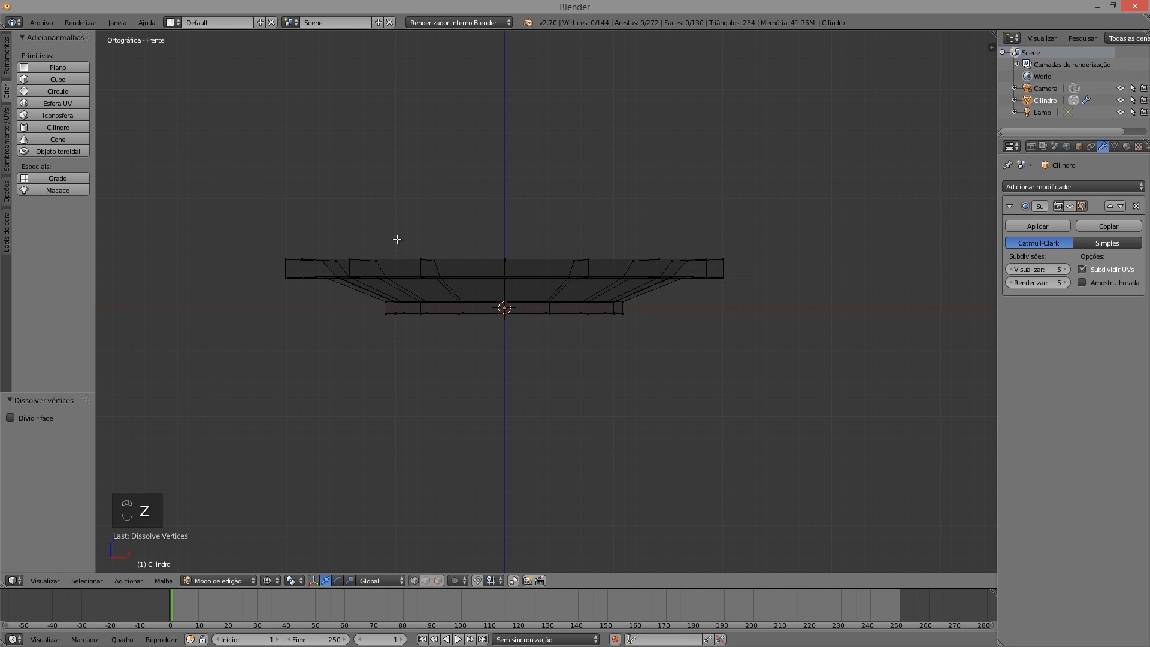
key(b)
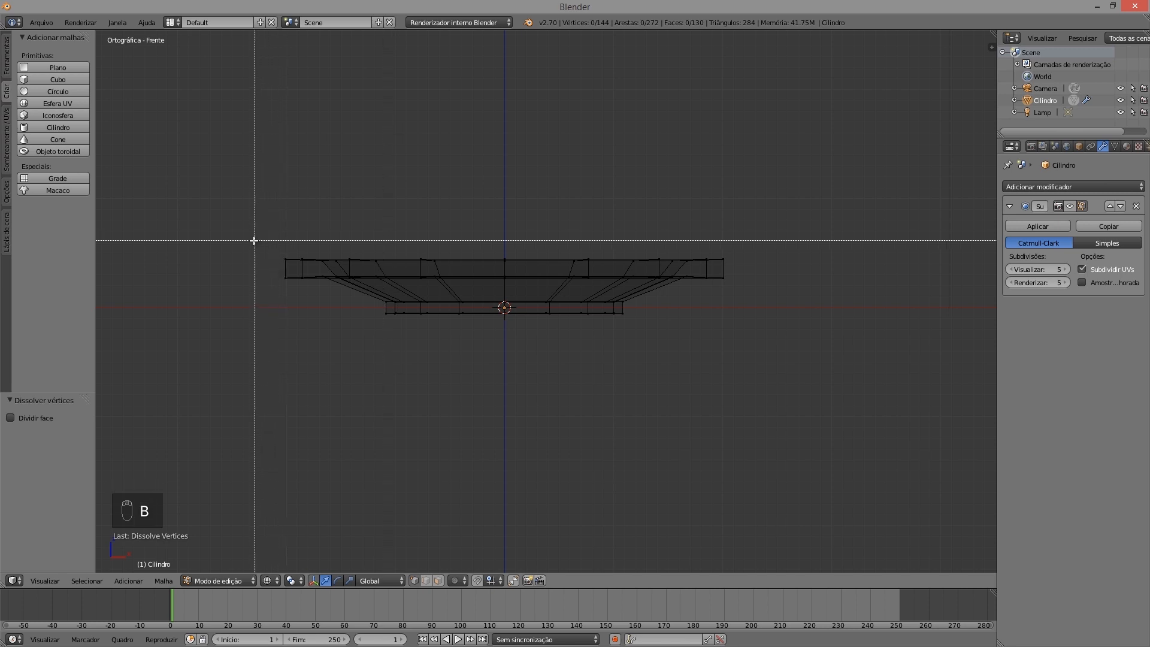
drag(235, 233, 747, 263)
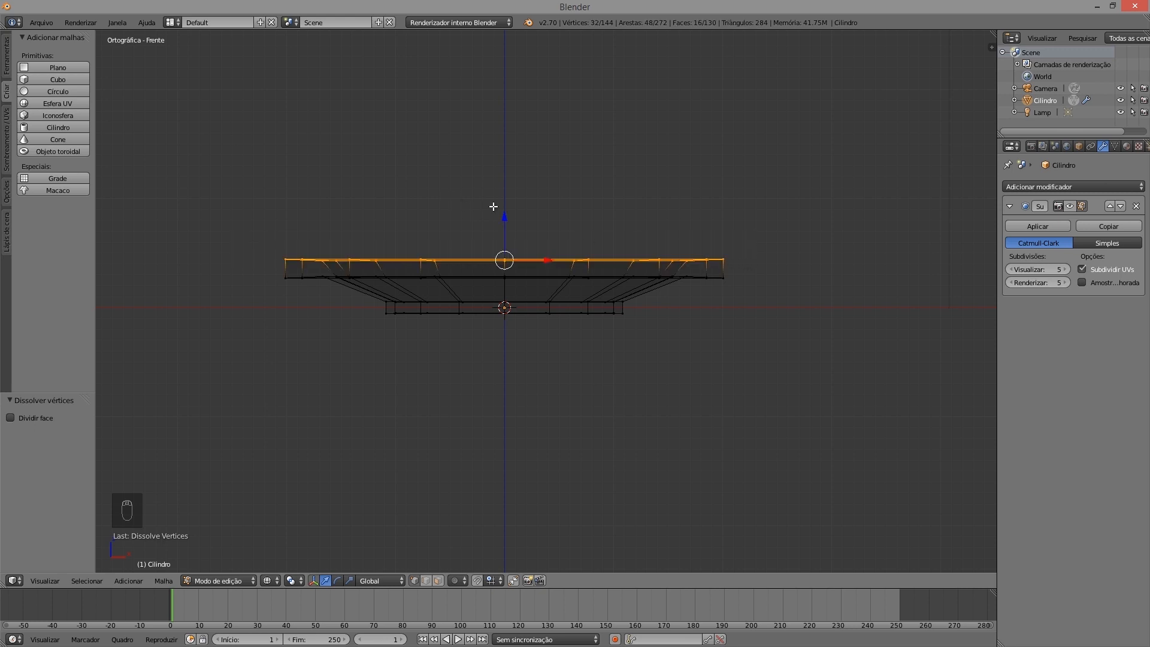
drag(504, 218, 503, 226)
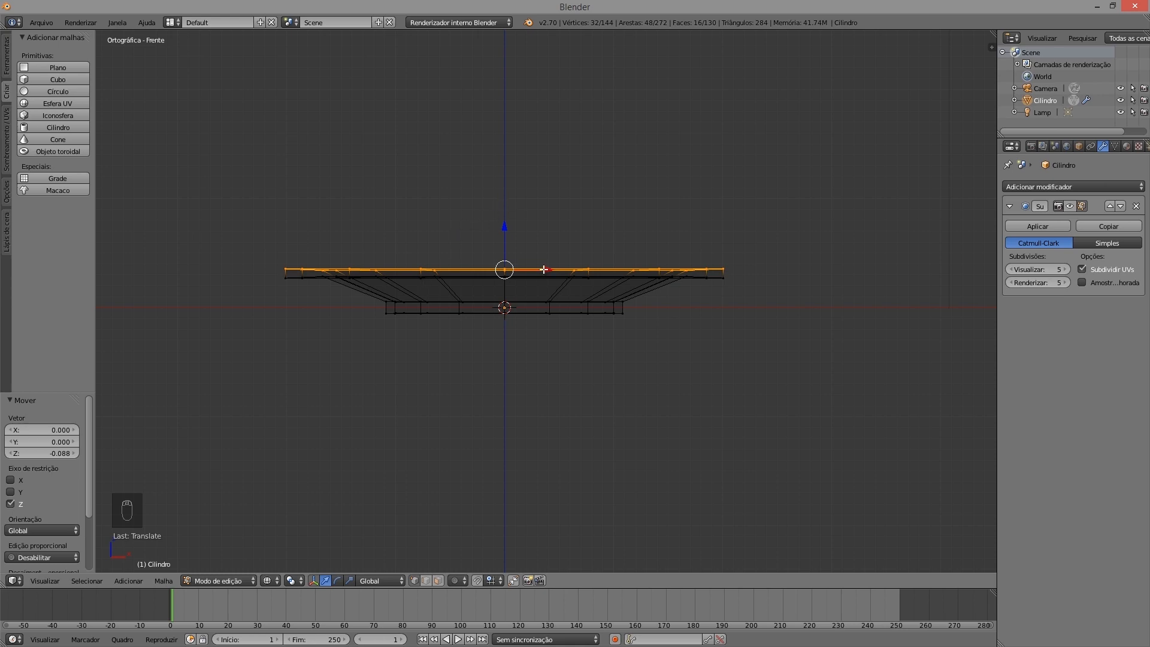
Return to solid perspective shading and turn the Subdivision Surface modifier's viewport display back on to inspect the thinner rim
key(ctrl+alt+q)
key(ctrl+alt+q)
mouse_move(473, 331)
middle_down()
mouse_move(537, 280)
mouse_move(547, 342)
mouse_move(598, 300)
mouse_move(596, 345)
middle_up()
scroll(537, 279, up, 3)
key(z)
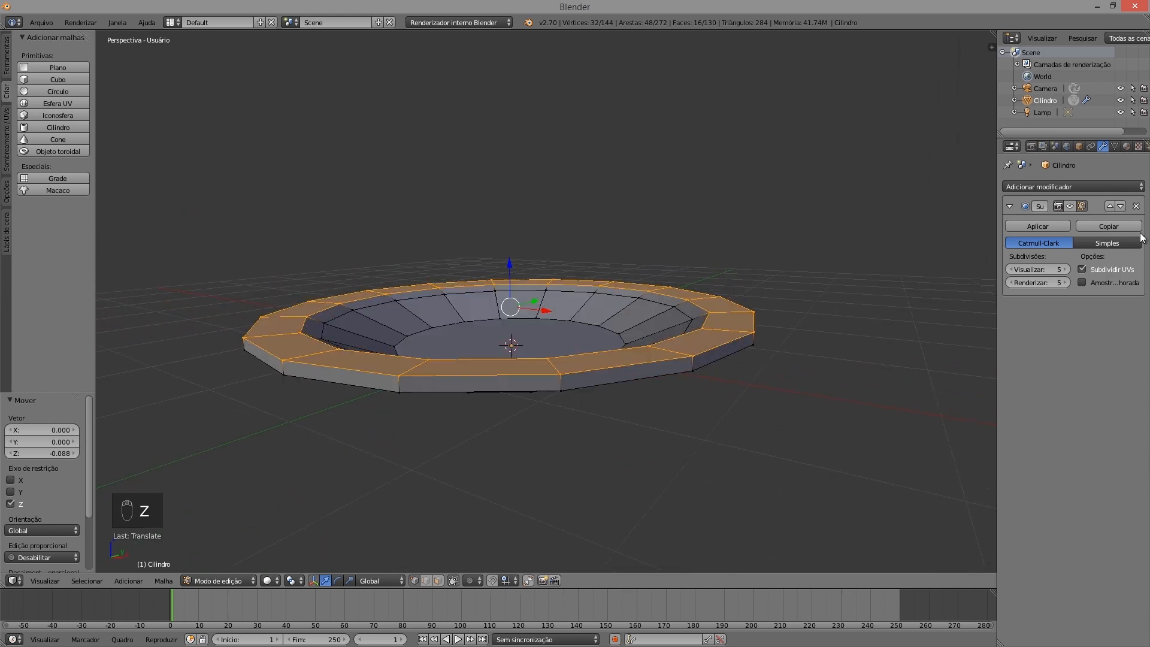
click(1082, 205)
middle_drag(408, 291, 525, 343)
scroll(502, 333, down, 1)
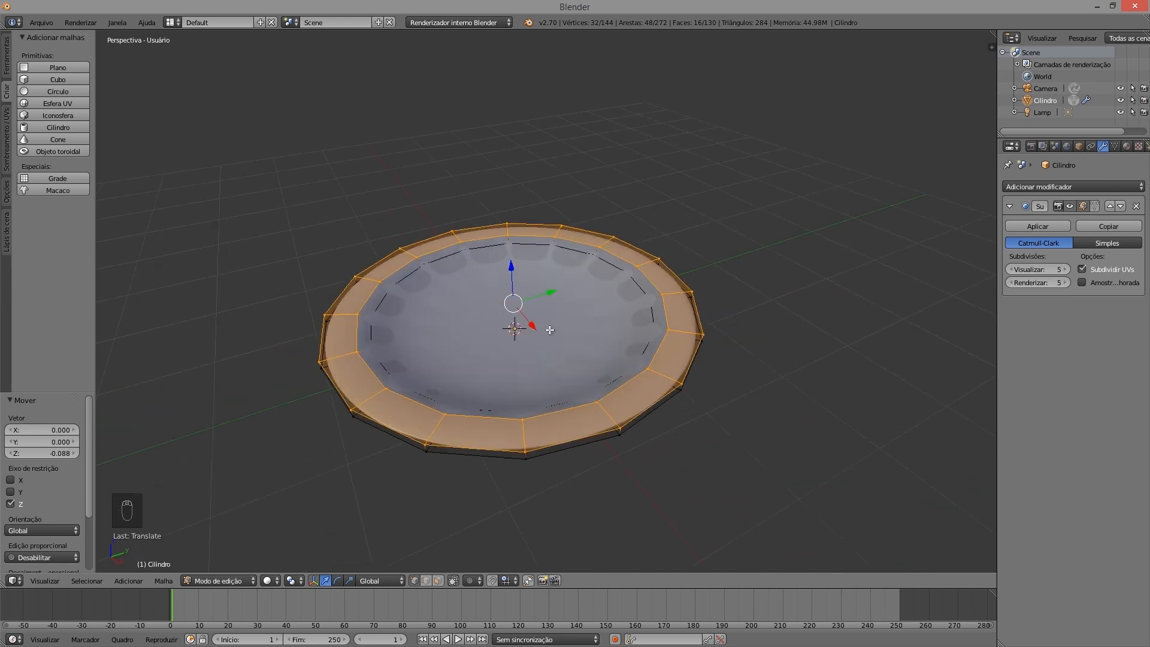
Enable the modifier's Optimal Display option (Amostragem melhorada), widen the properties area, and return to Object Mode
click(1082, 283)
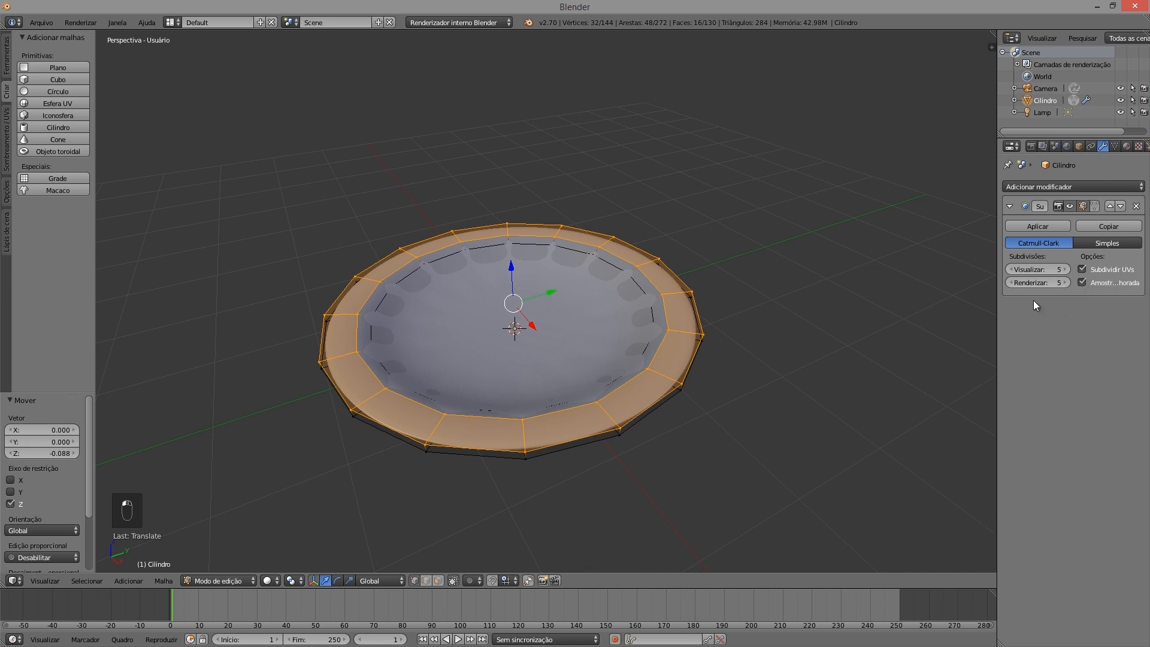
drag(996, 298, 943, 298)
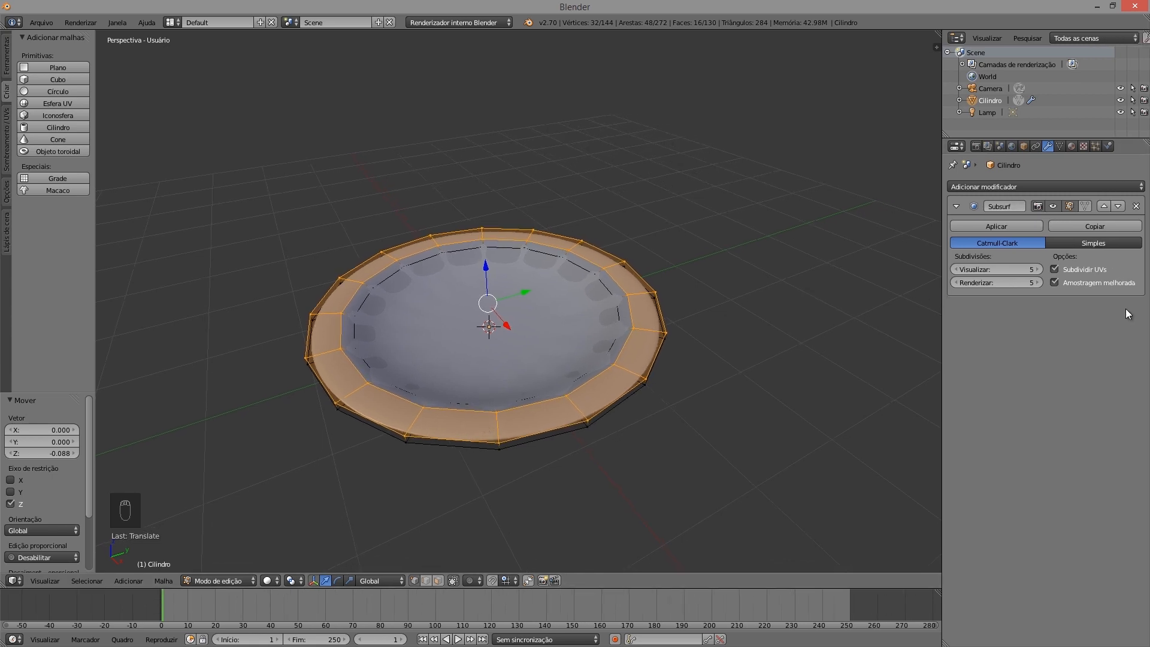
key(Tab)
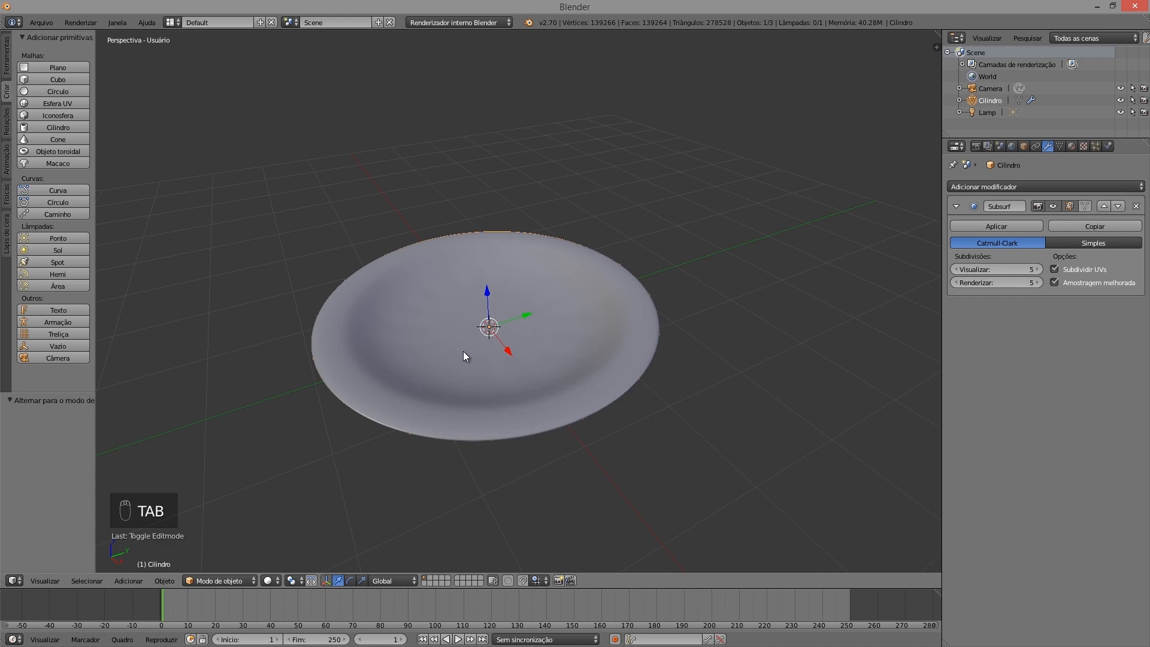
In wireframe shading, switch the modifier's Optimal Display off and on again to compare the dish's displayed edges
key(z)
middle_drag(444, 374, 489, 400)
click(1054, 282)
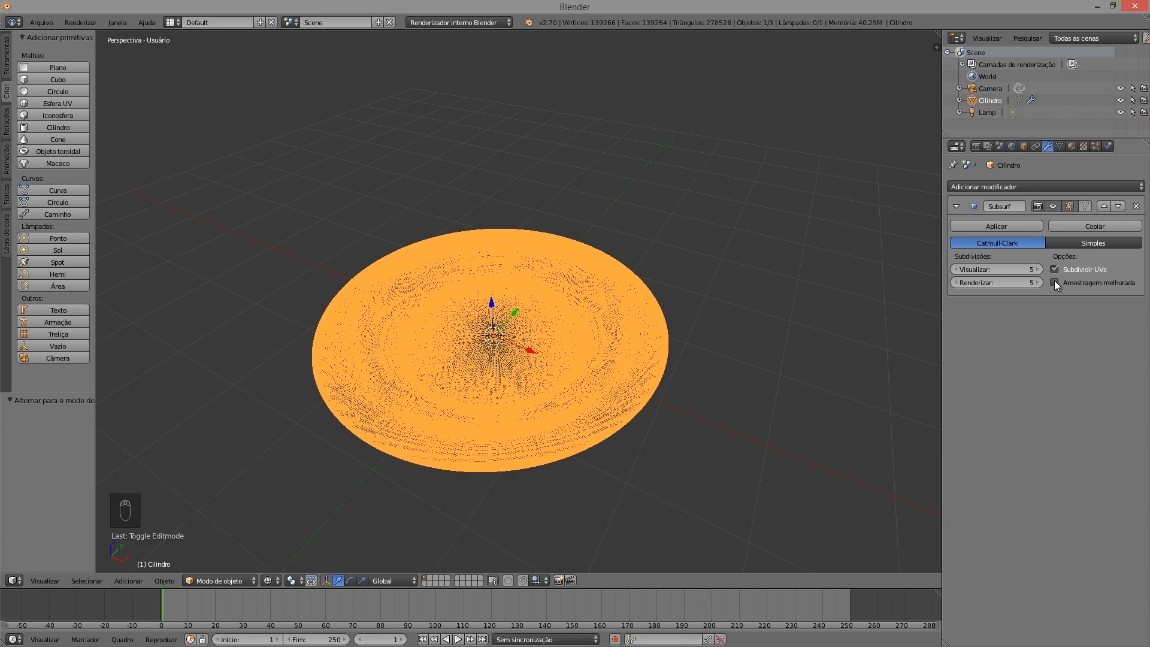
click(1054, 282)
middle_drag(401, 344, 553, 359)
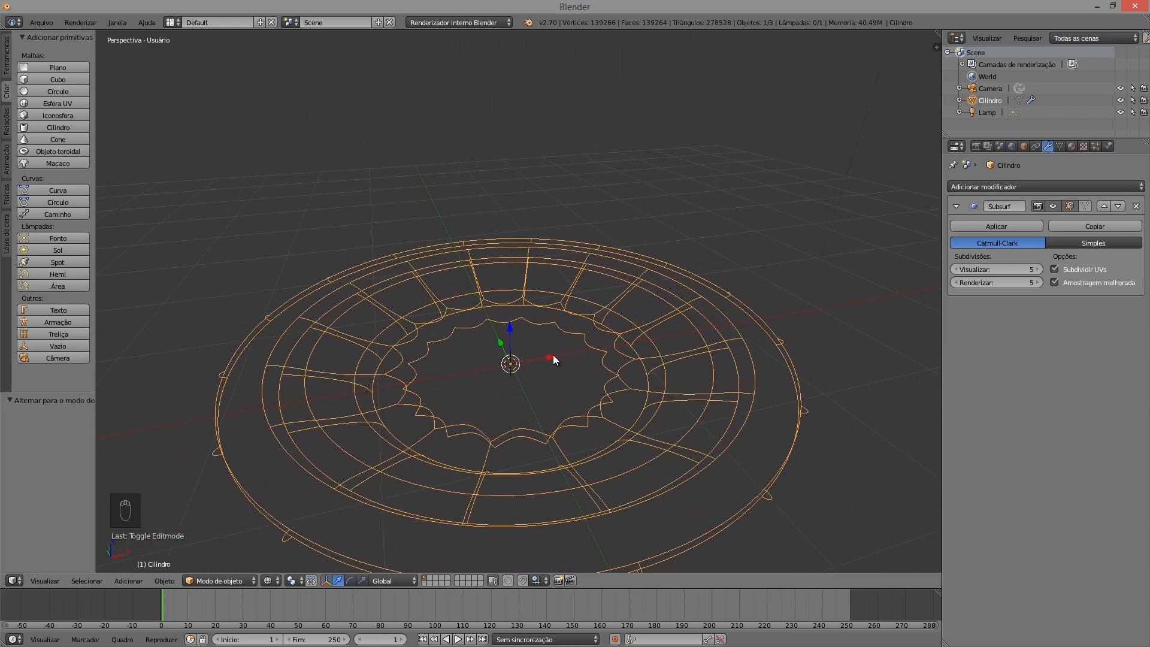
Inspect the wireframe dish in quad view and through the camera, ending in a solid-shaded perspective view
key(ctrl+alt+q)
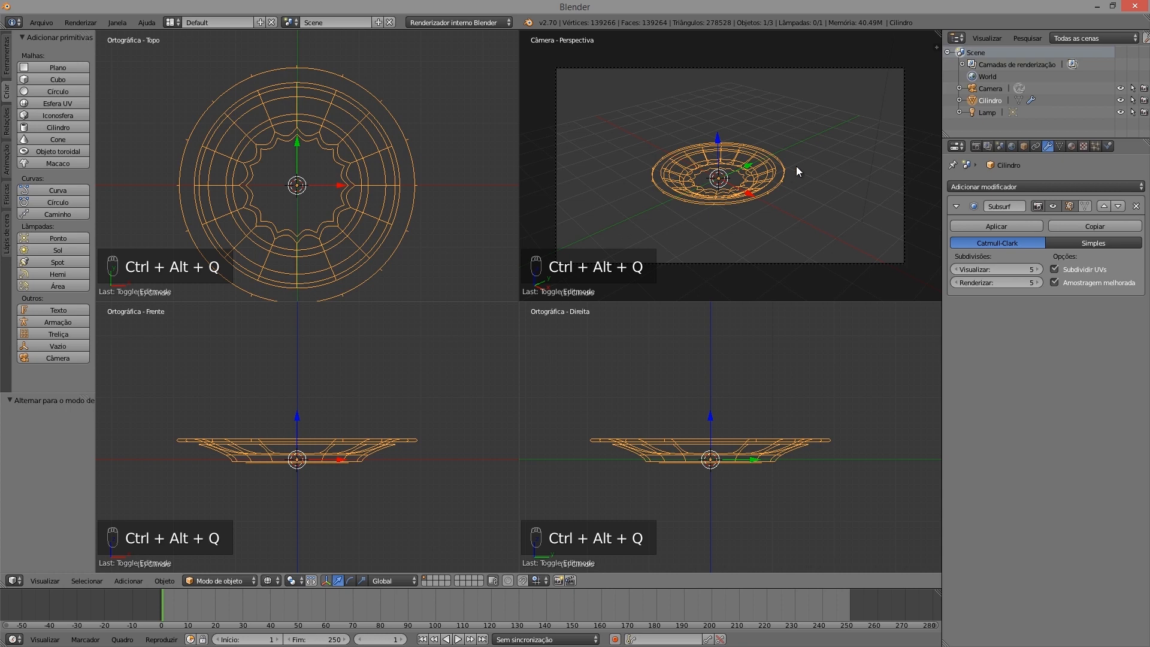
key(ctrl+alt+q)
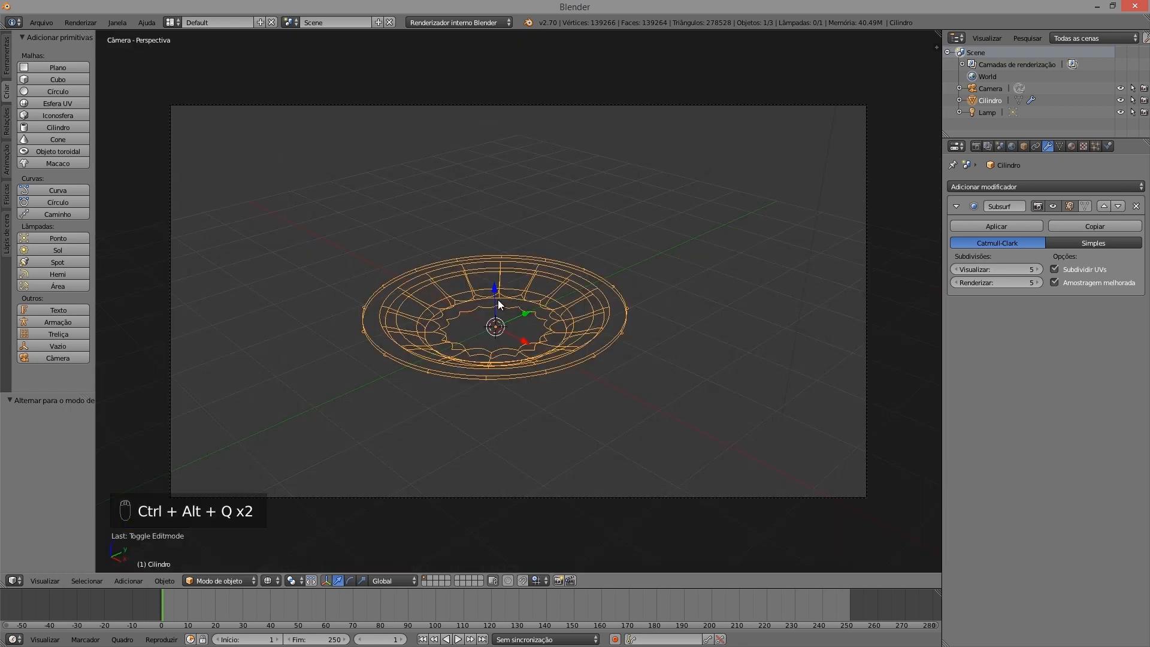
key(z)
mouse_move(571, 316)
middle_down()
mouse_move(591, 278)
mouse_move(549, 303)
middle_up()
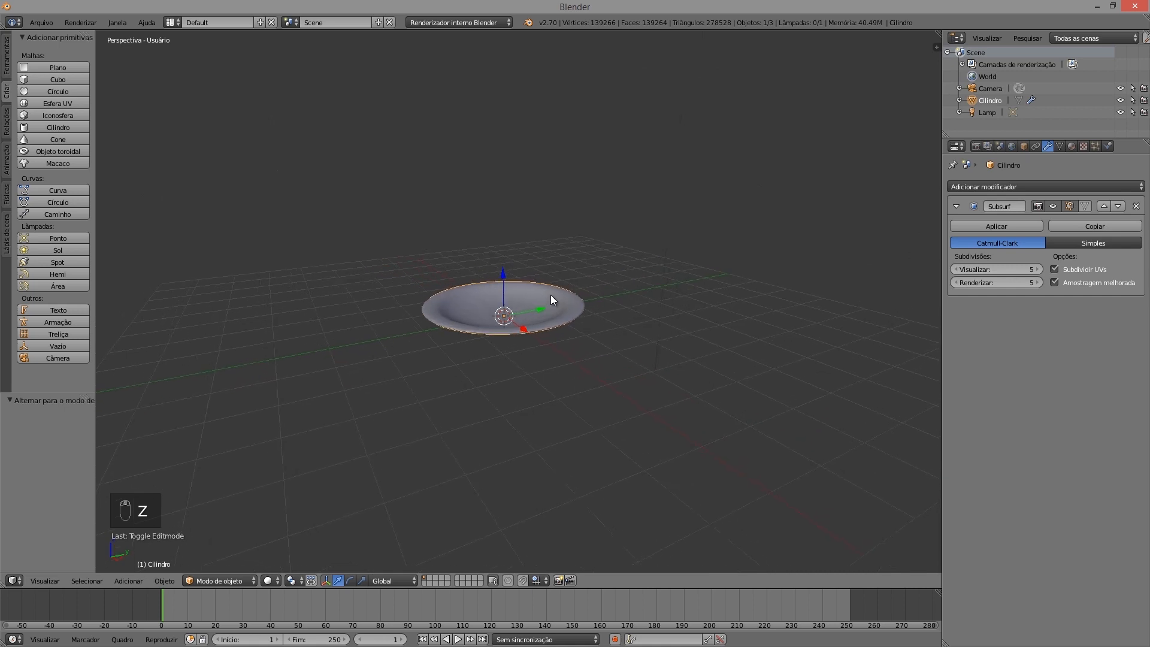
Rename the Cilindro object as Prato in the scene hierarchy and view the dish from a new angle
double_click(991, 100)
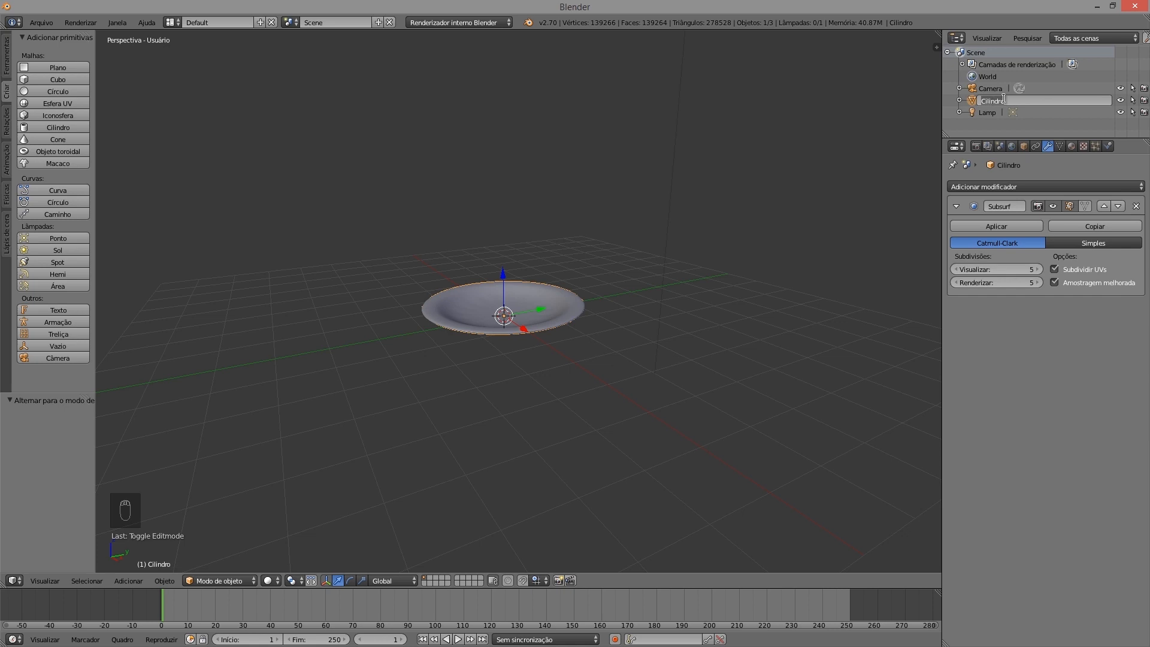
text(Prato)
key(Return)
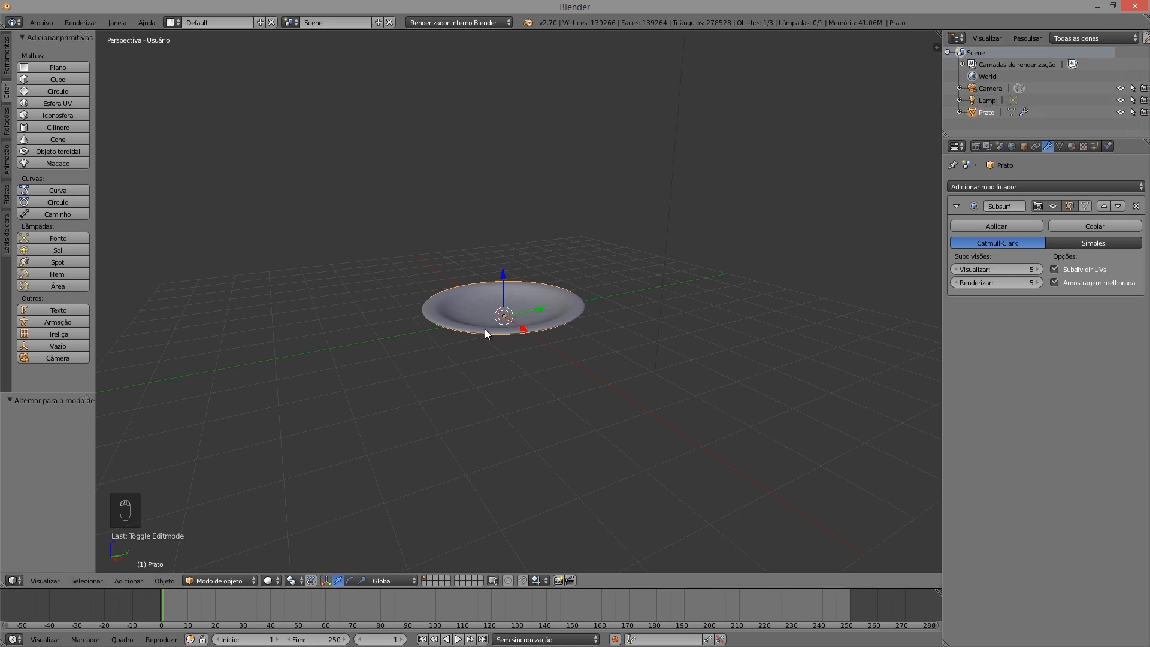
middle_drag(483, 324, 523, 329)
scroll(522, 330, up, 1)
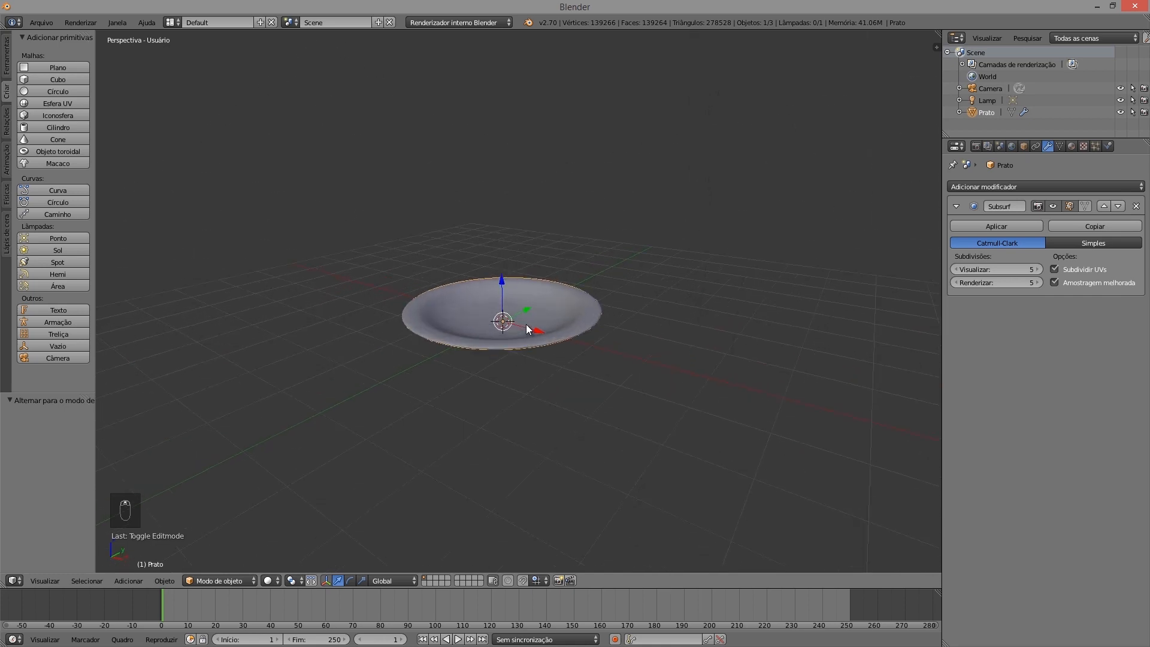
Hide the Prato object and show it again, twice, to check its viewport visibility toggle
click(1120, 112)
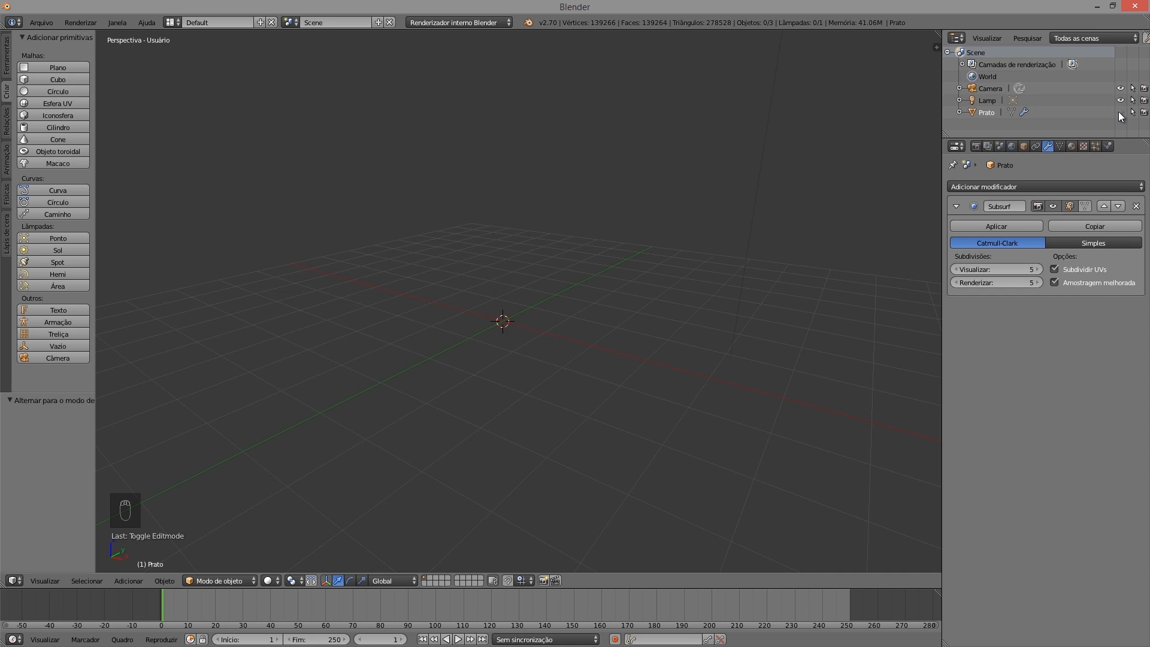
click(1121, 112)
click(1120, 112)
click(1121, 112)
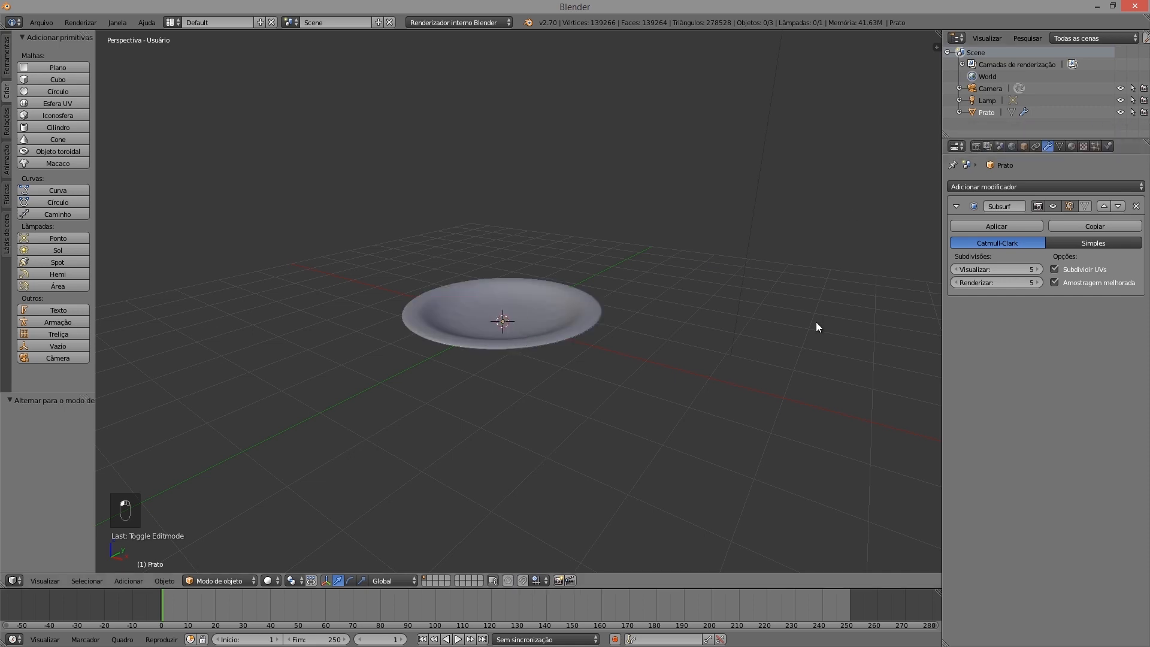
scroll(548, 327, up, 3)
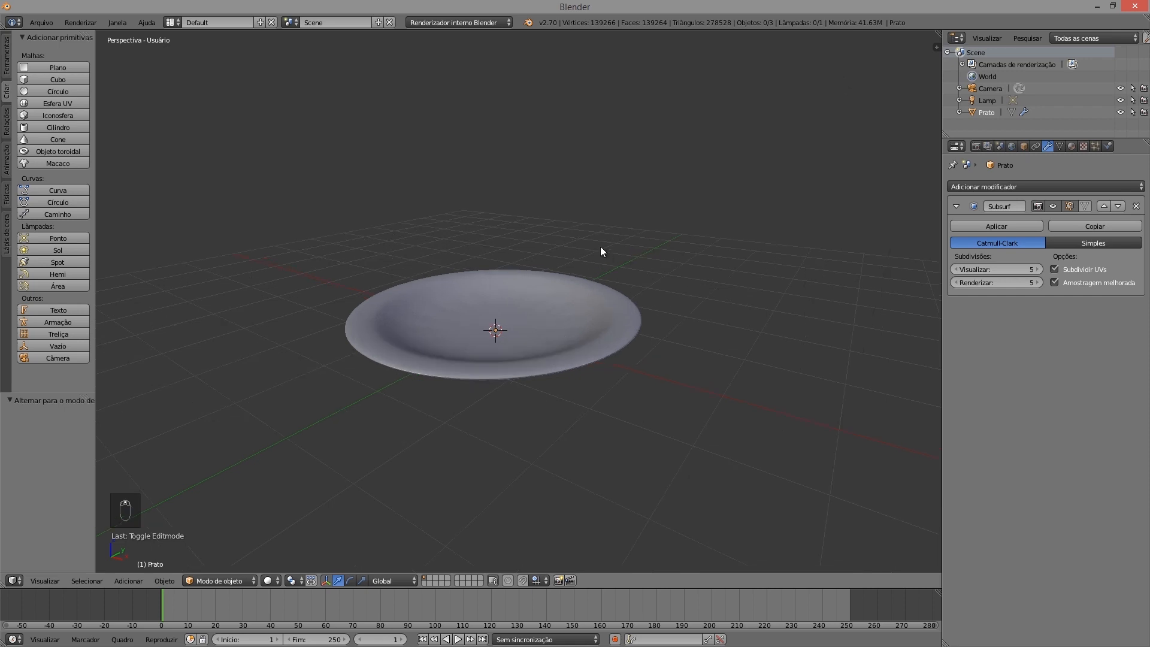
Add a torus at the scene origin, hide the Prato object, and inspect the torus on its own
click(71, 152)
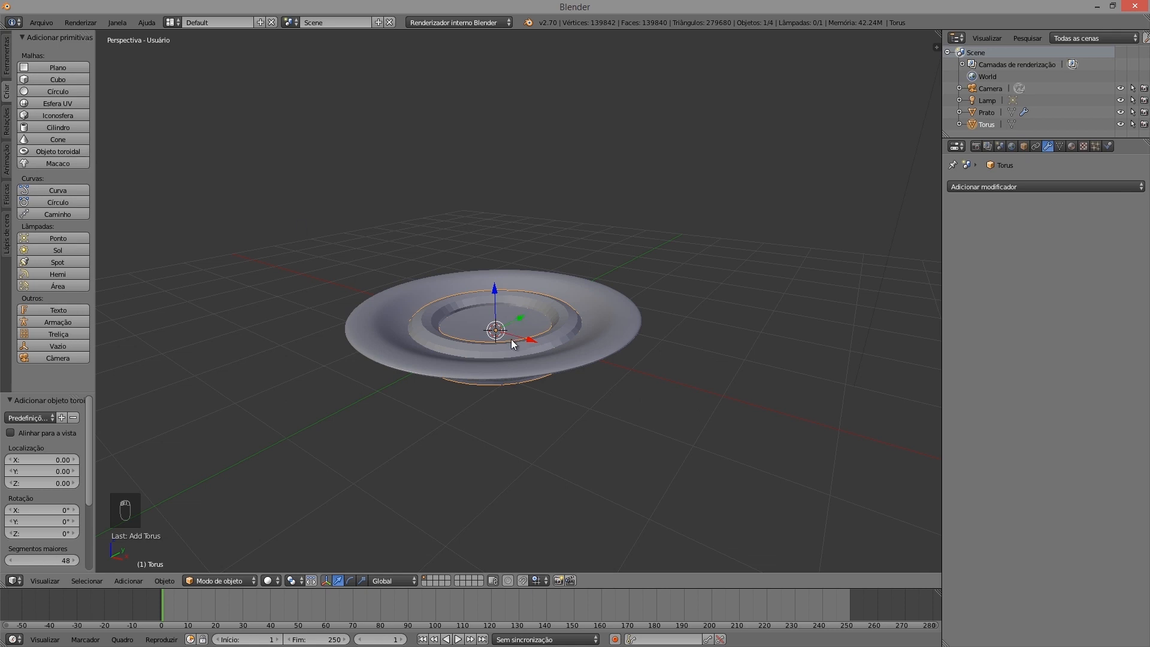
drag(86, 436, 87, 527)
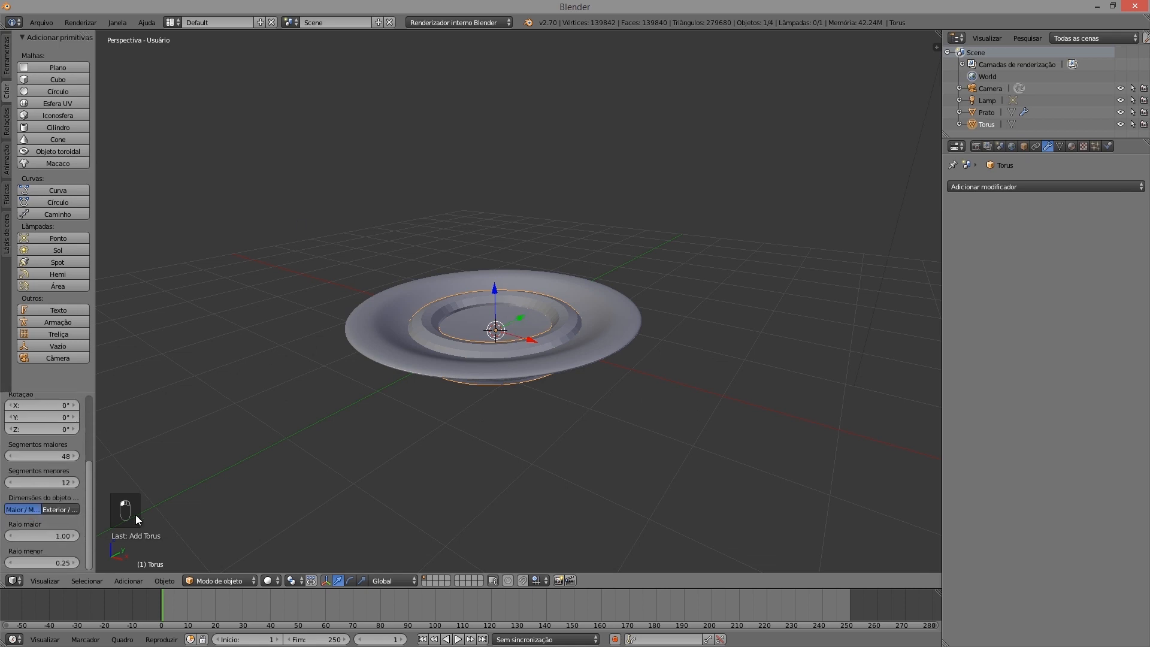
click(1121, 113)
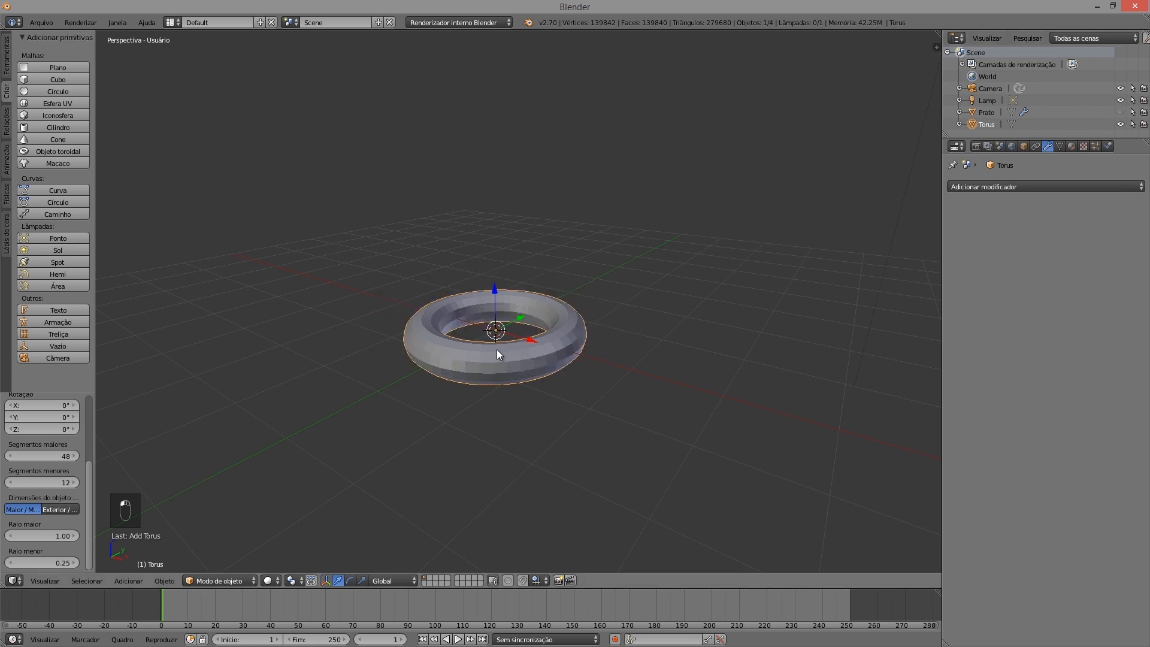
scroll(497, 353, up, 1)
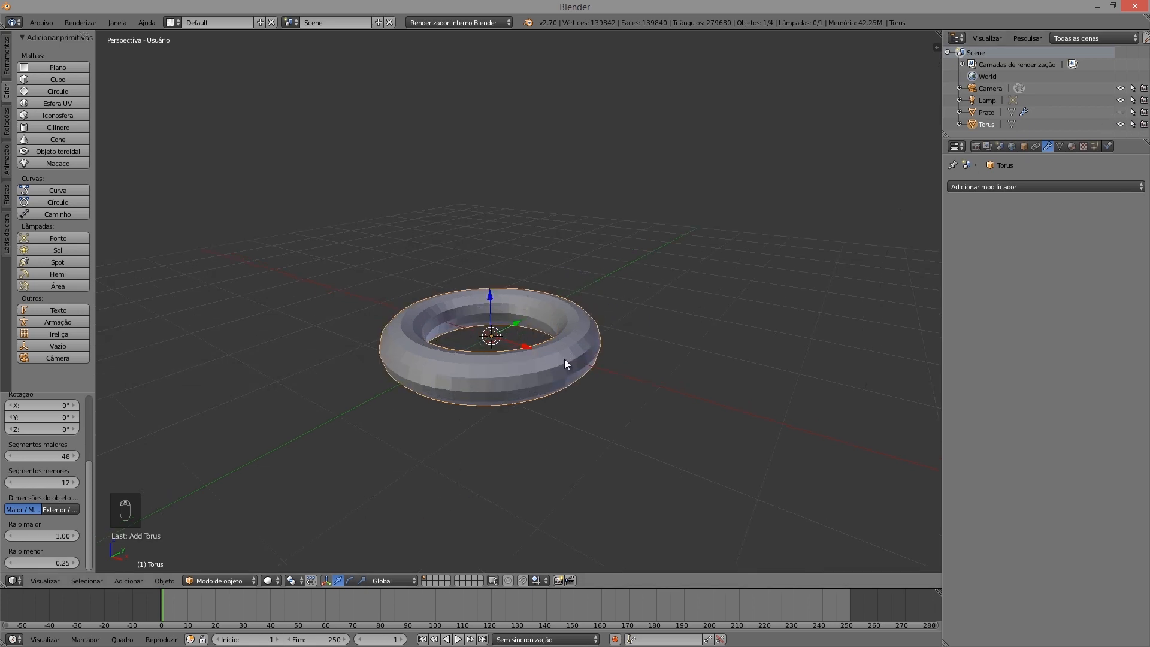
middle_drag(632, 423, 701, 434)
scroll(88, 485, up, 5)
scroll(93, 473, down, 3)
scroll(88, 494, down, 2)
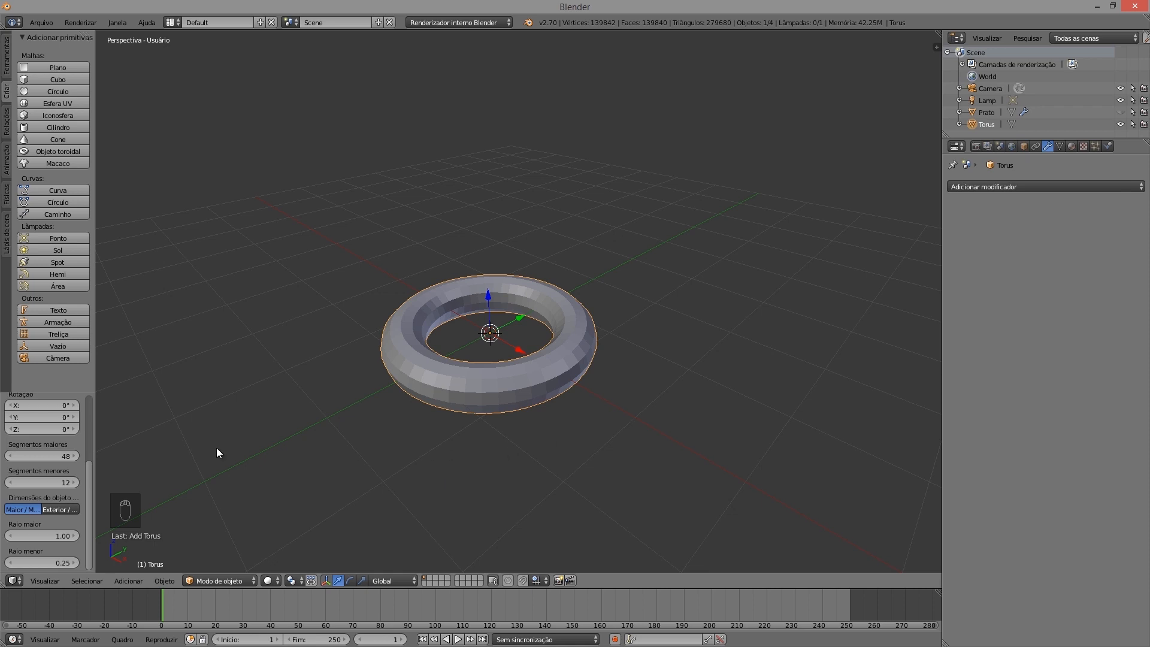
Set the torus's minor radius to 0.6 and look at its shape against the dish
click(64, 563)
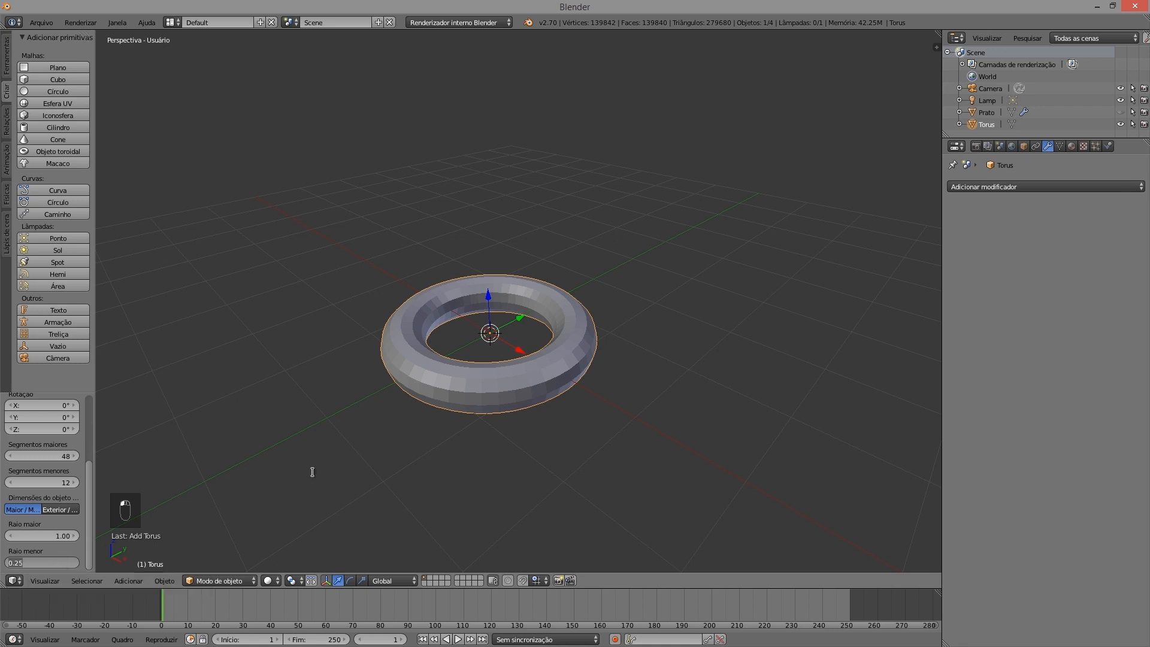
text(0.6)
key(Return)
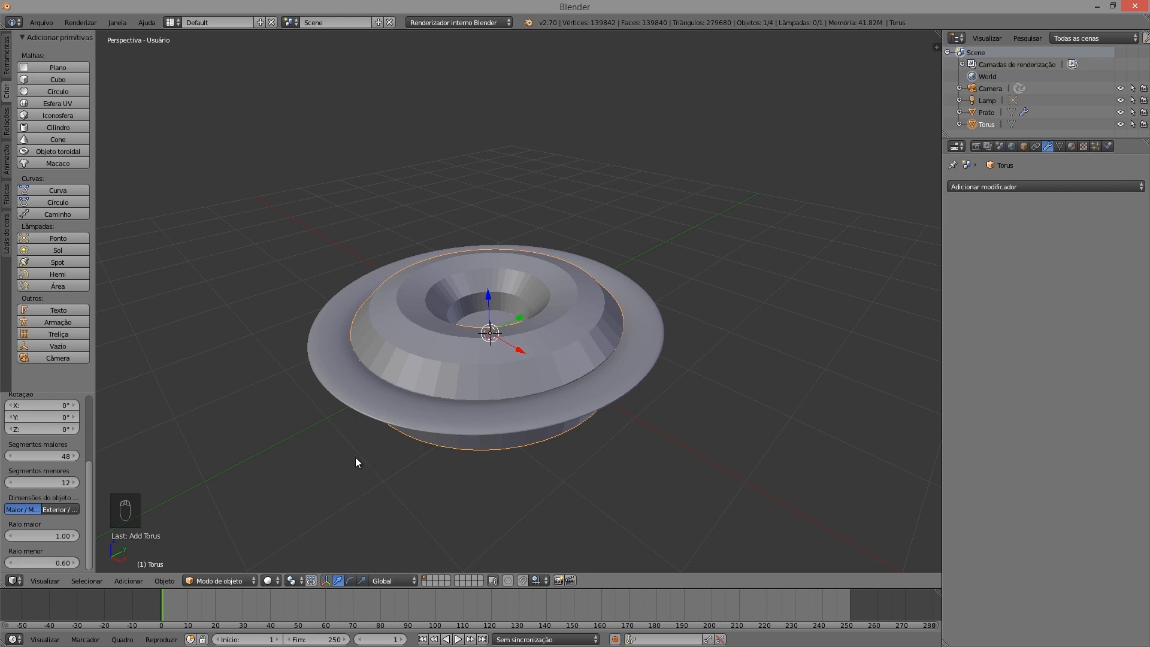
mouse_move(413, 390)
middle_down()
mouse_move(439, 358)
mouse_move(411, 390)
mouse_move(368, 390)
mouse_move(335, 429)
mouse_move(335, 455)
mouse_move(433, 390)
mouse_move(415, 391)
middle_up()
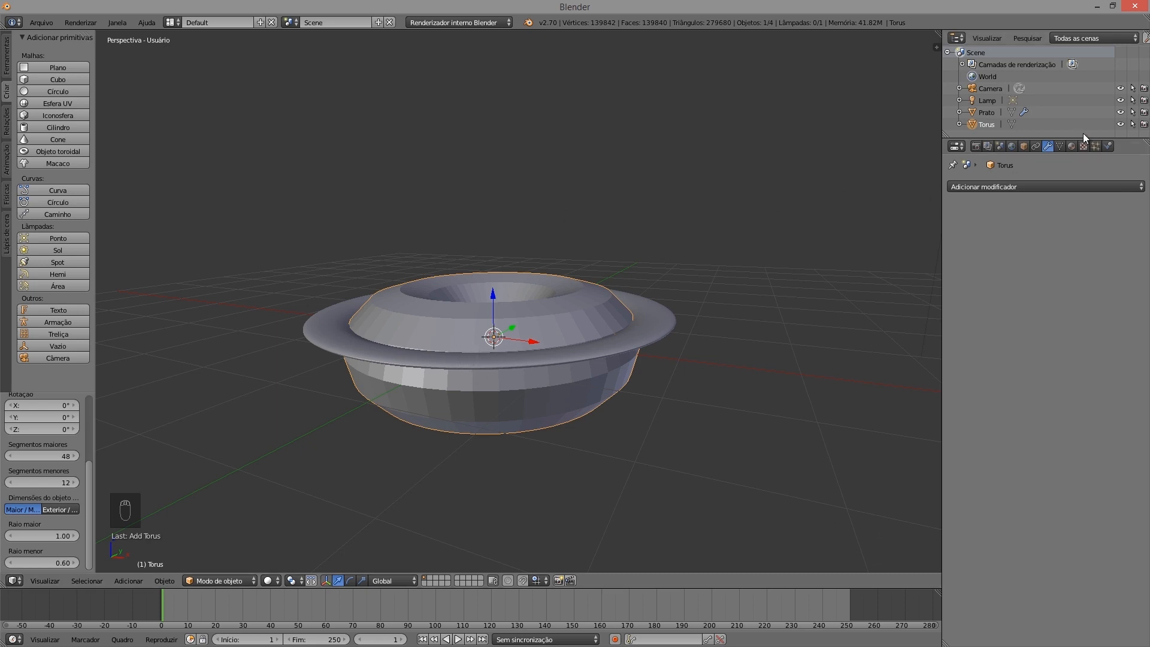
Hide the Prato object again and raise the torus along Z above the scene origin
click(1121, 112)
middle_drag(483, 343, 526, 297)
drag(491, 294, 502, 211)
middle_drag(321, 355, 550, 371)
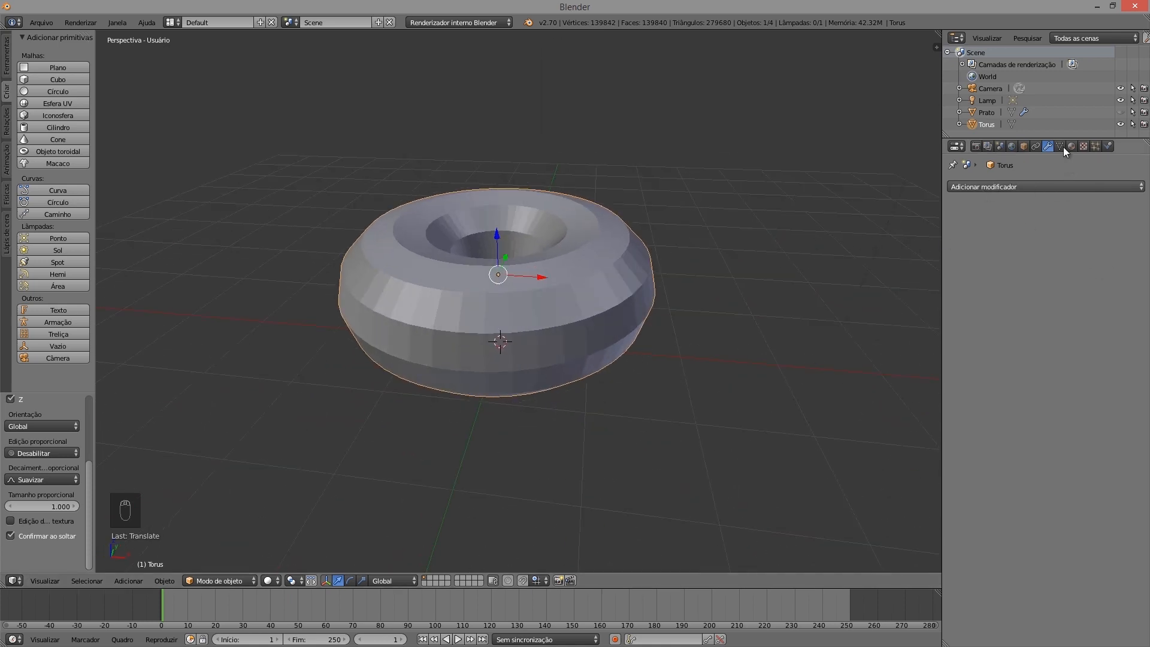
Add a Subdivision Surface modifier to the torus and set its viewport subdivisions to 5
click(1007, 187)
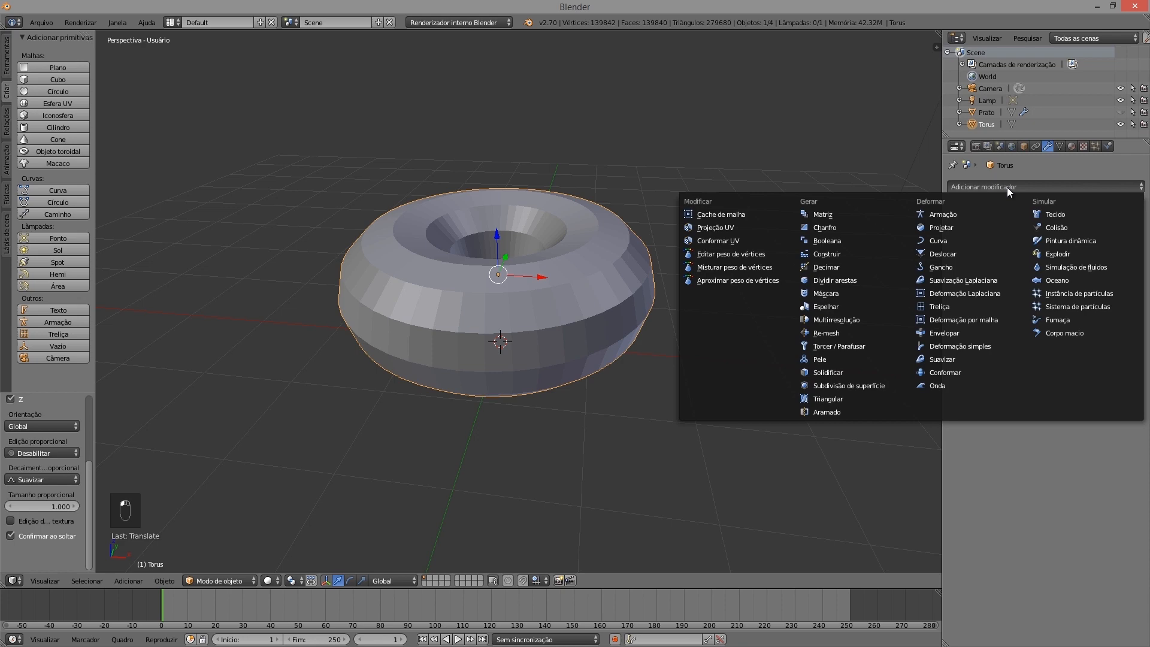
click(863, 385)
mouse_move(552, 222)
middle_down()
mouse_move(464, 268)
mouse_move(544, 242)
middle_up()
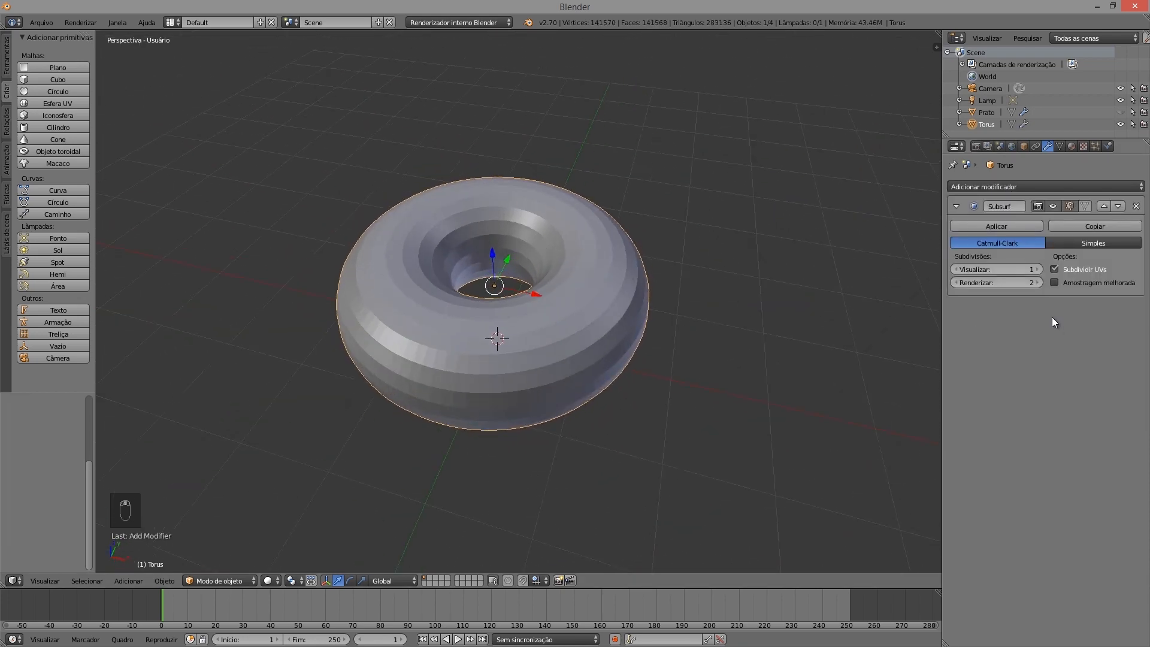
click(1037, 269)
click(1037, 269)
click(1037, 269)
click(1038, 269)
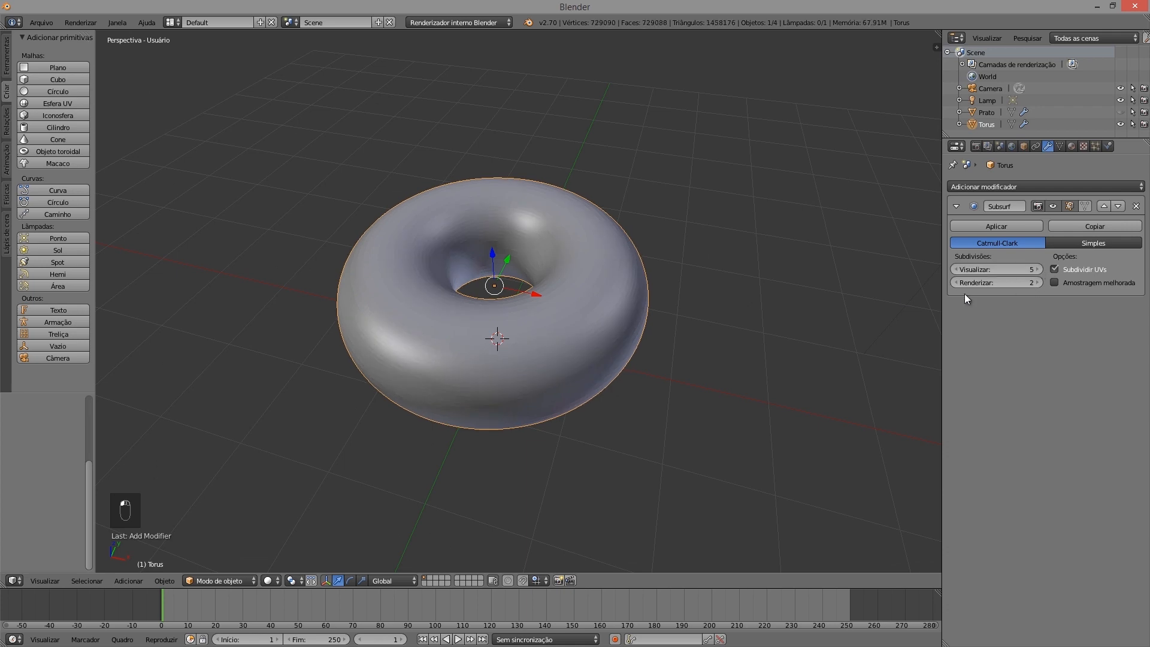
middle_drag(552, 241, 570, 258)
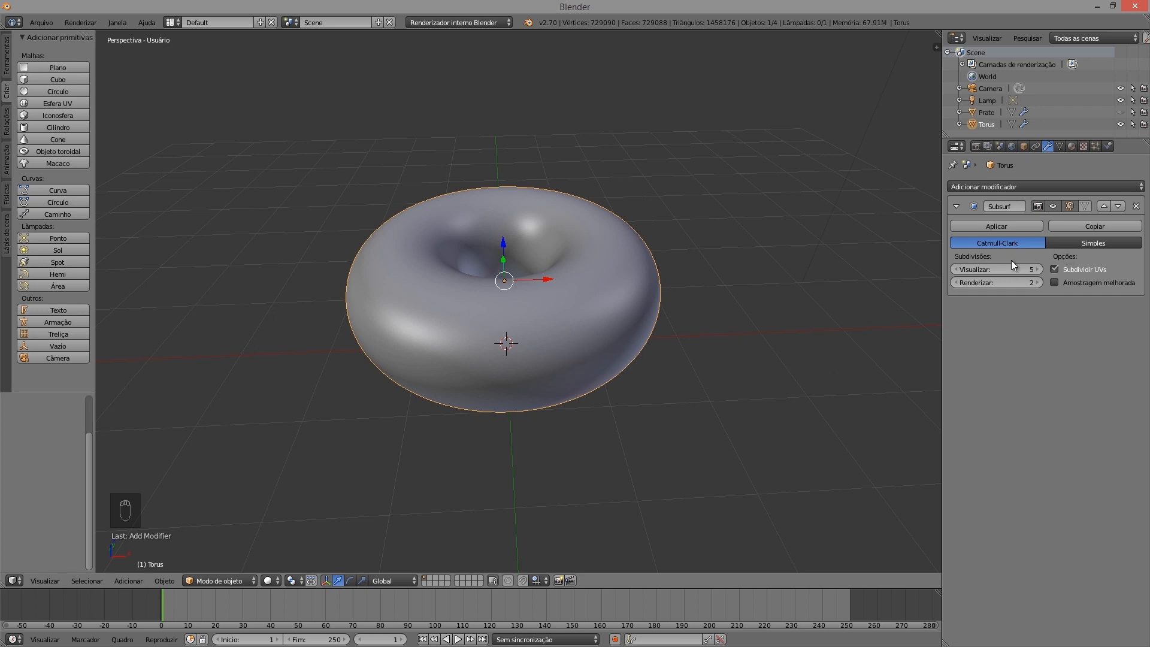
Set the torus's Subdivision Surface modifier to 2 viewport and 5 render subdivisions and check its shape
click(958, 271)
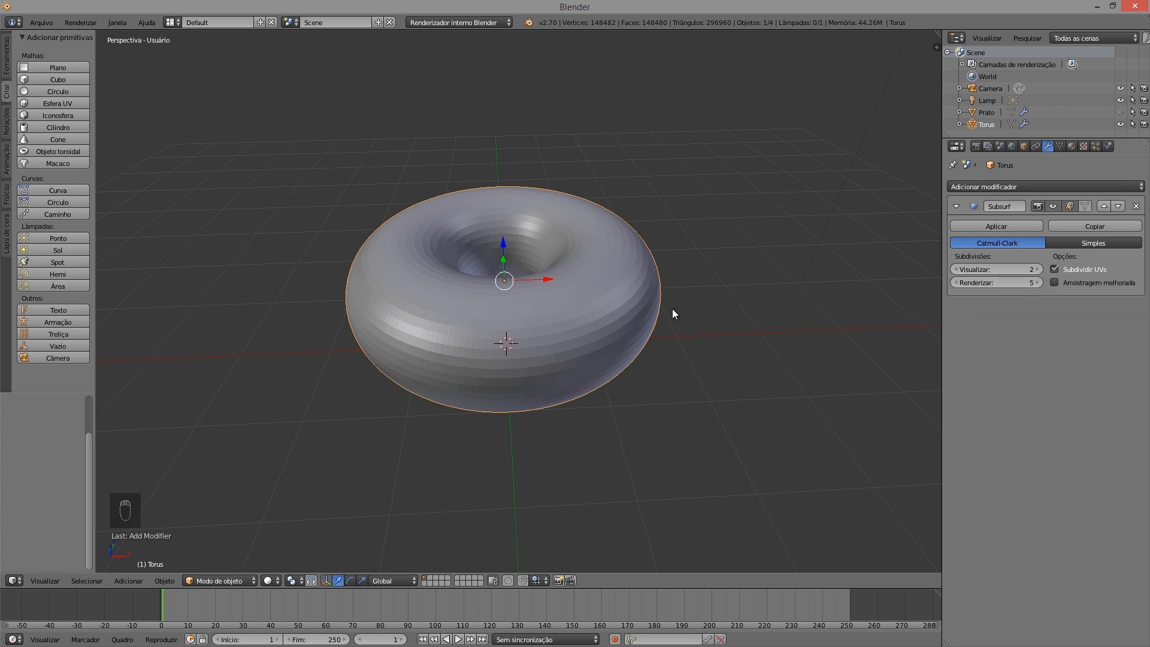
middle_drag(451, 388, 811, 357)
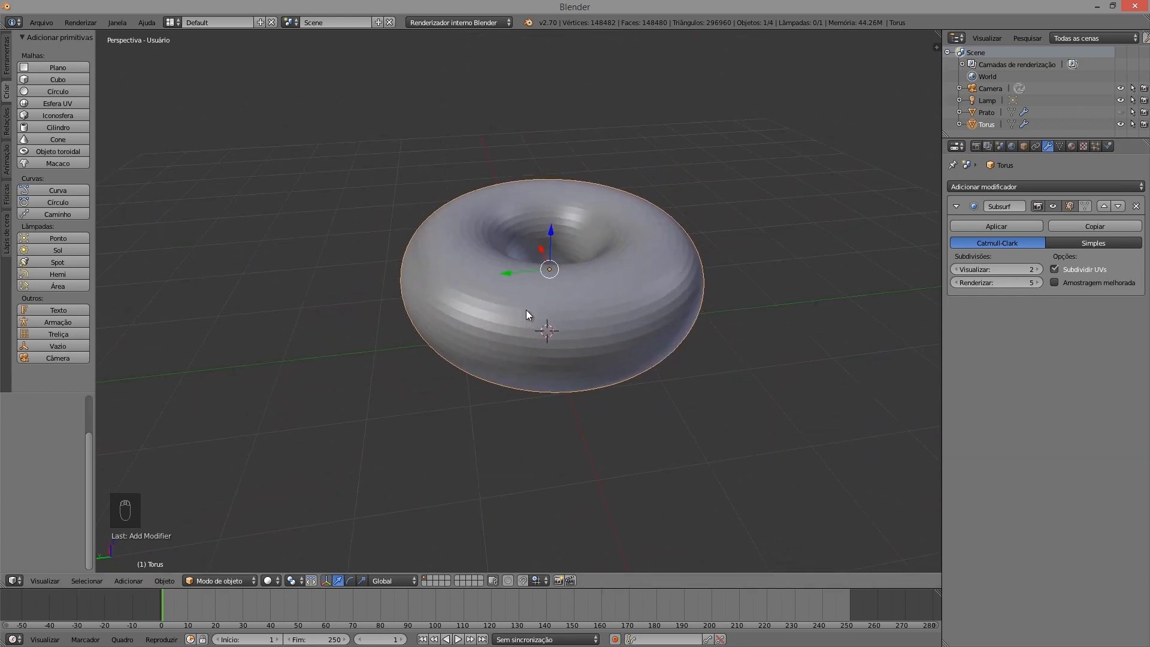
middle_drag(598, 246, 572, 241)
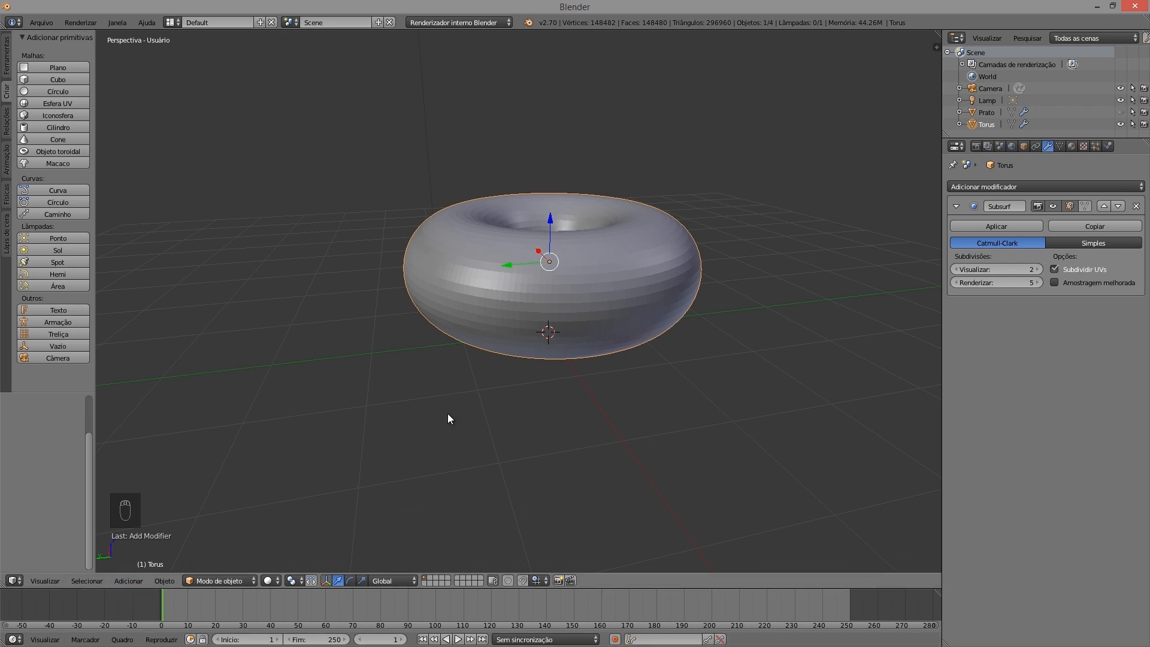
Show the torus in quad view as wireframe and enable the Subdivision Surface modifier's optimal display (Amostragem melhorada)
key(ctrl+alt+q)
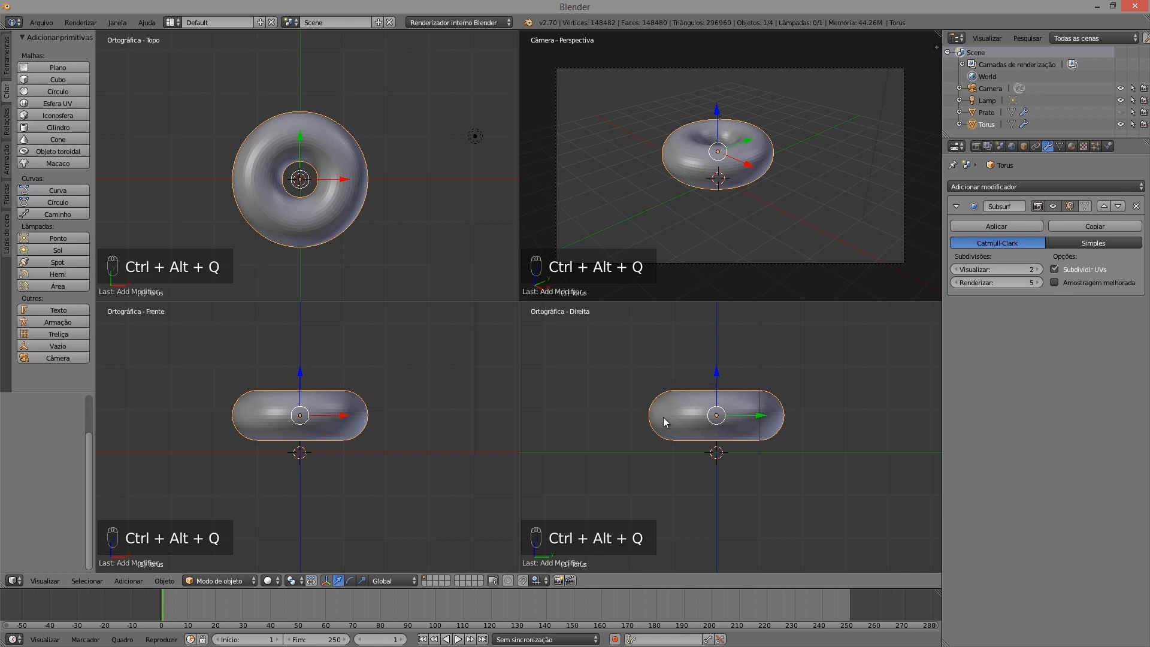
scroll(739, 426, up, 4)
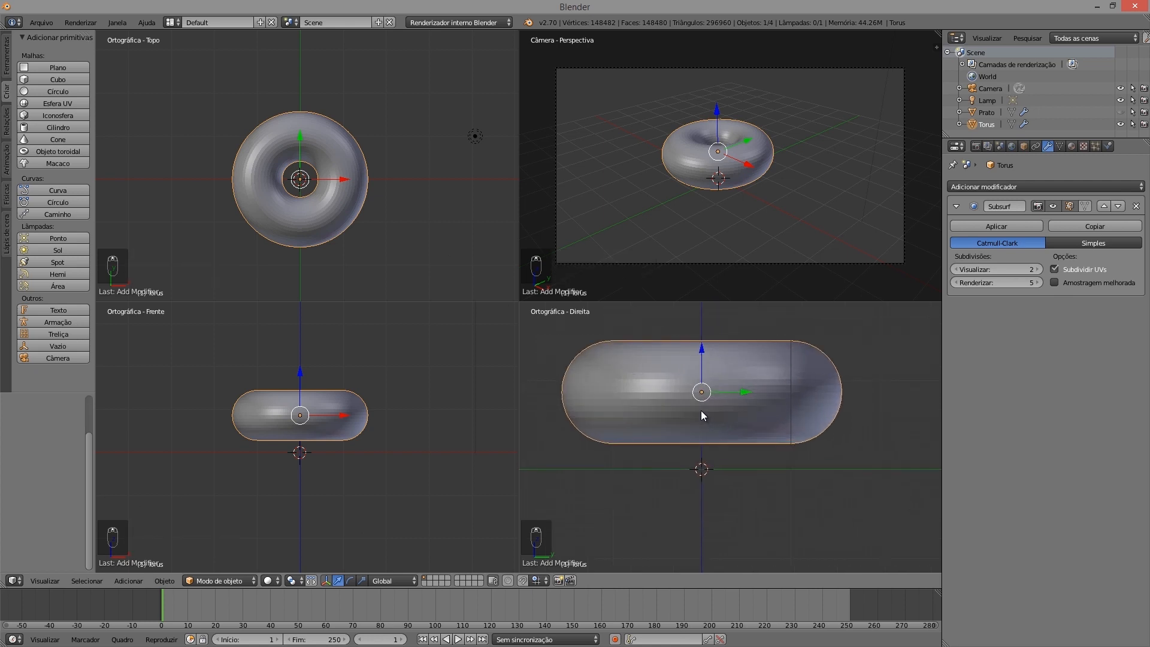
key(z)
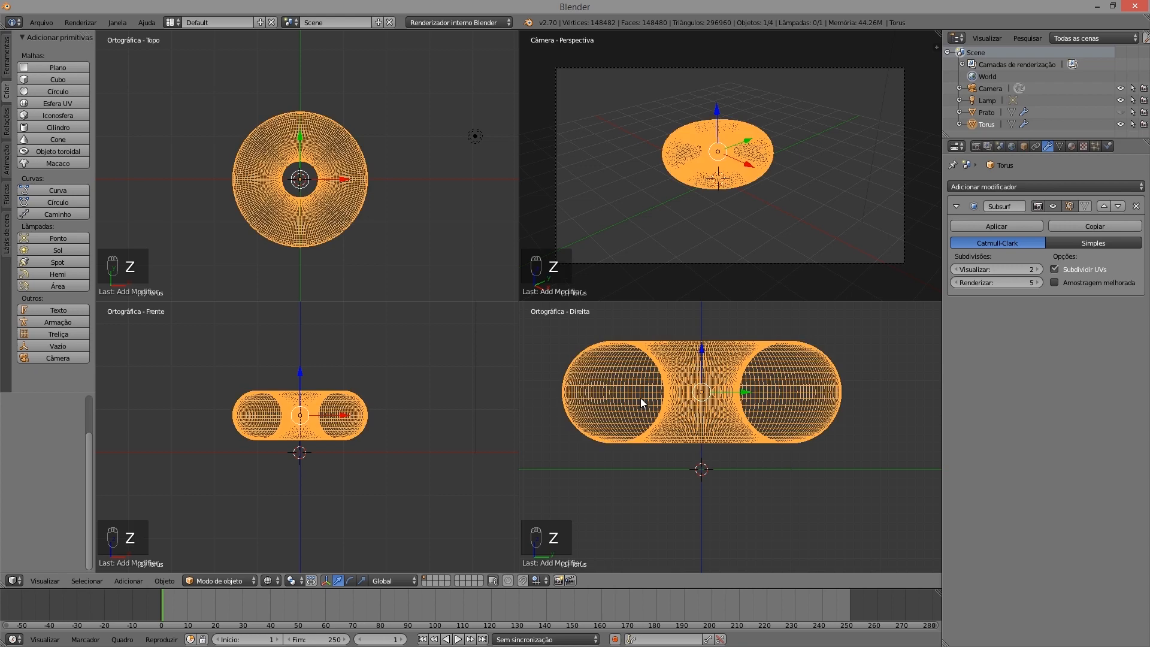
click(1054, 282)
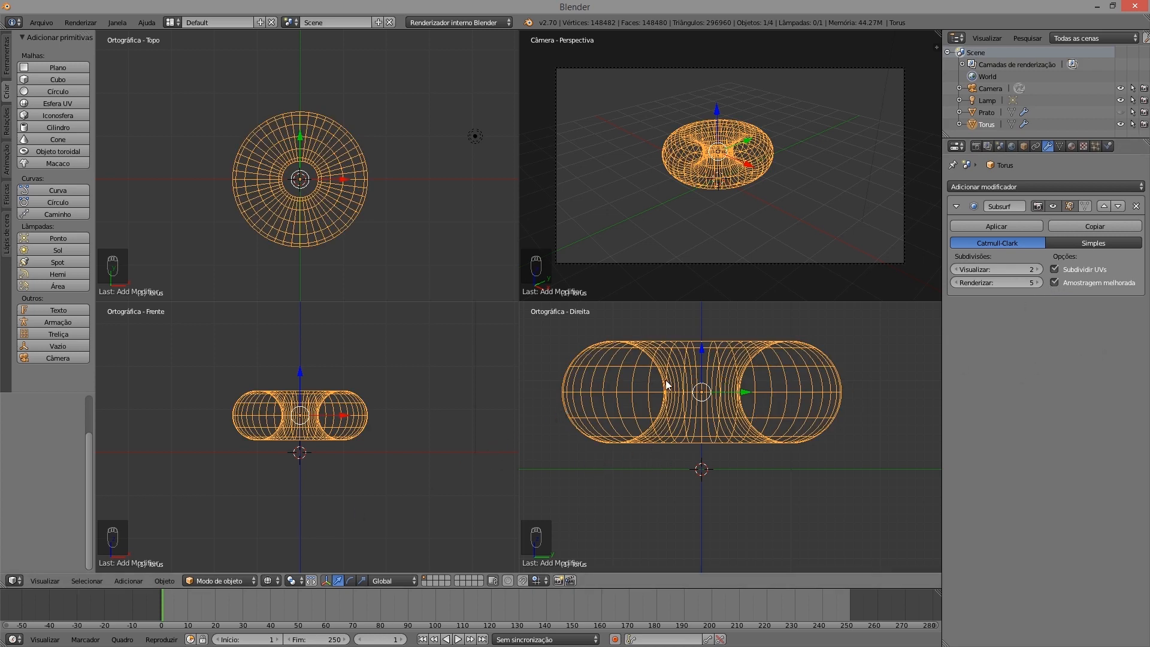
In Edit Mode with face selection, clear the selection and box-select the upper half of the torus in the right orthographic view
click(214, 579)
key(Tab)
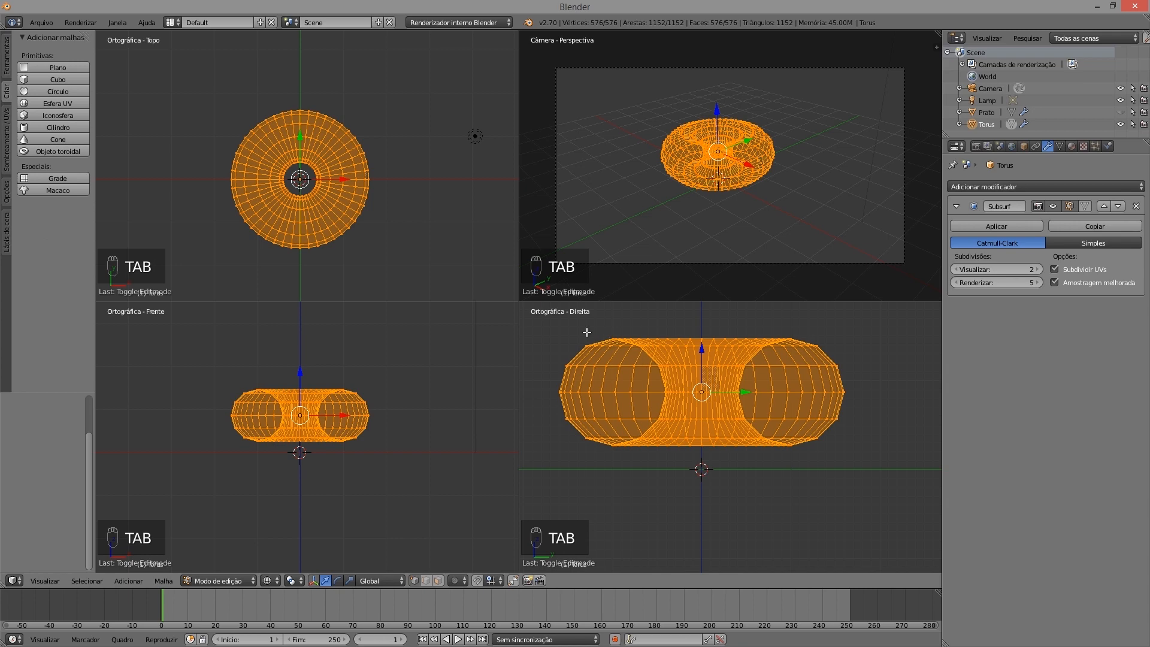
click(437, 580)
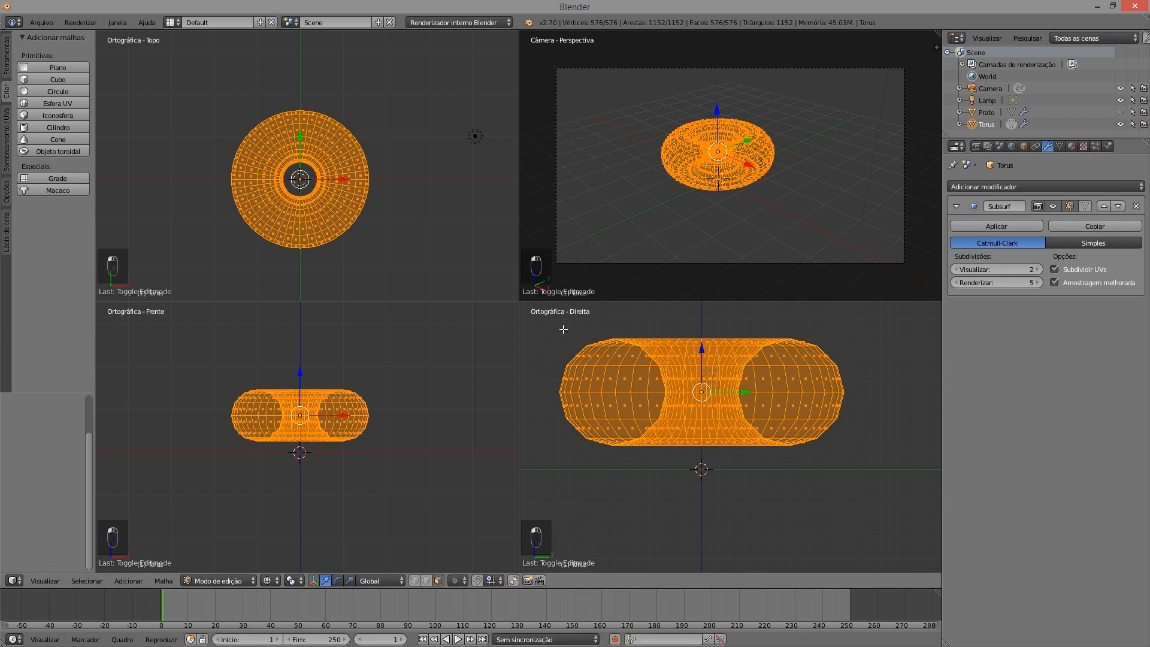
key(a)
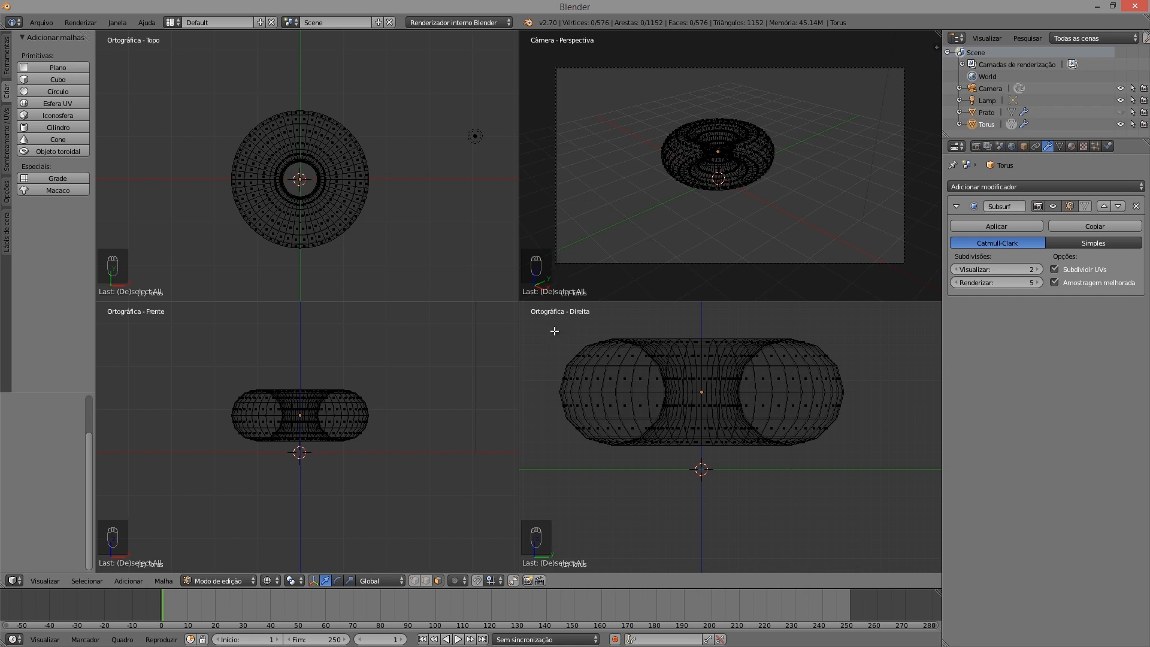
key(b)
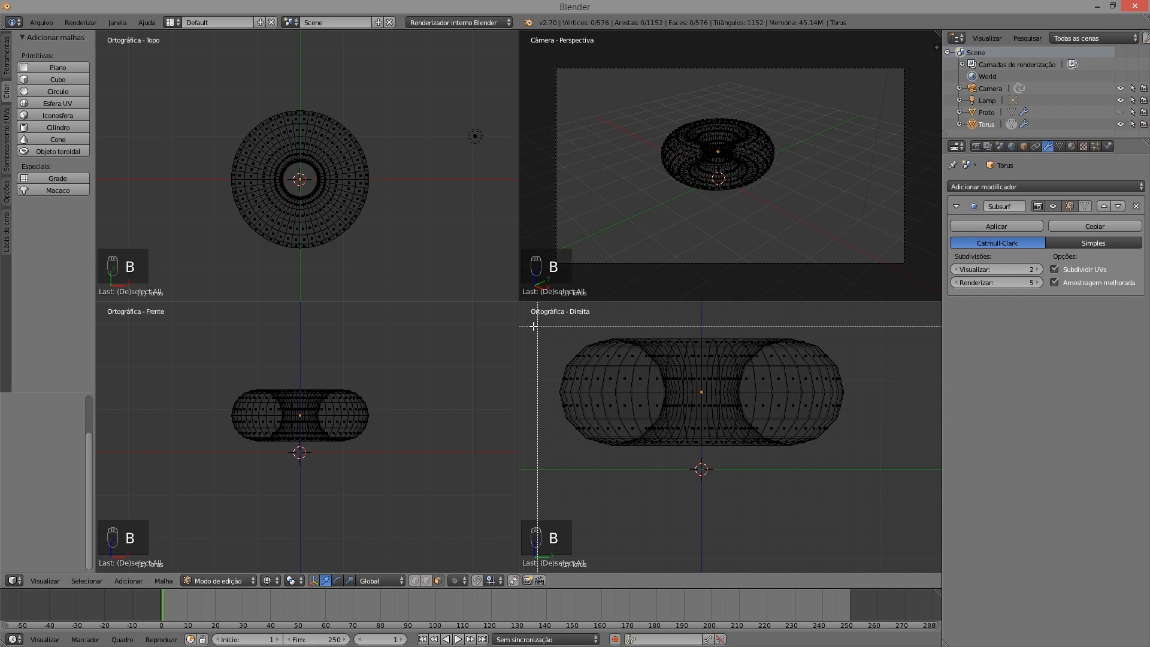
drag(540, 324, 879, 386)
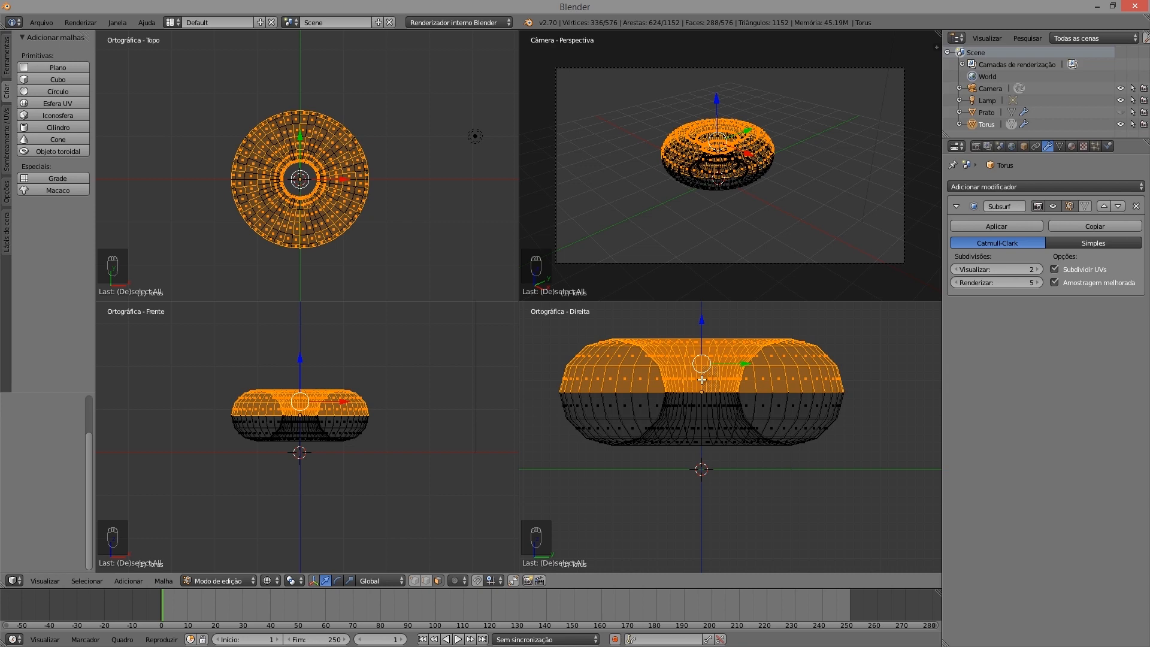
key(shift+d)
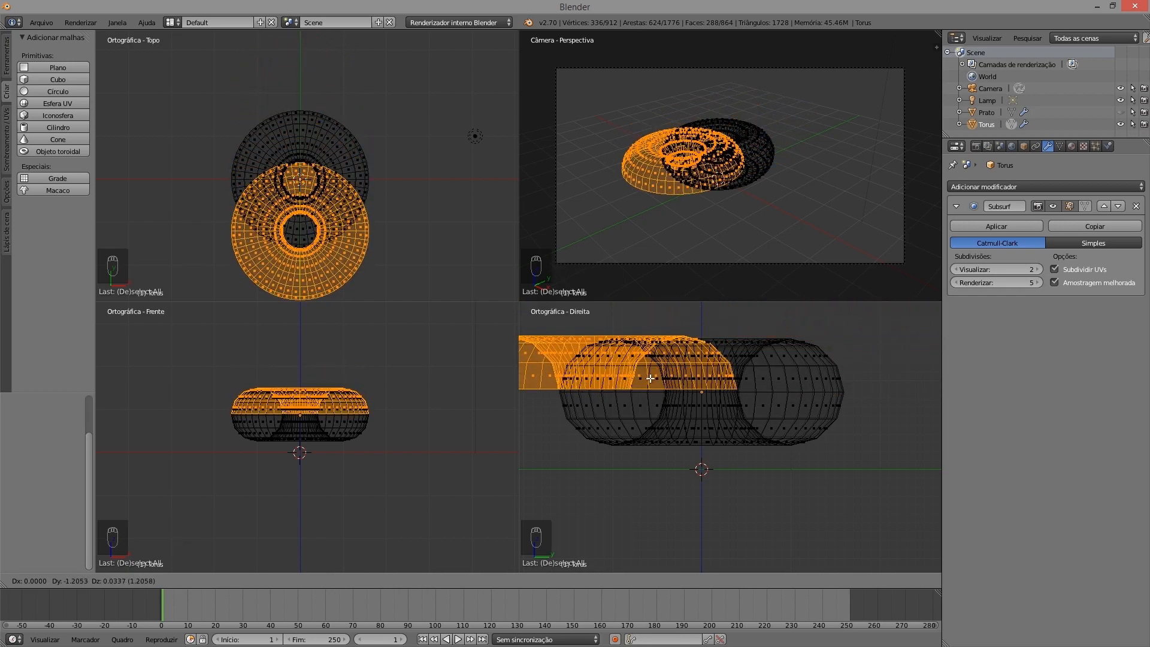
click(713, 378)
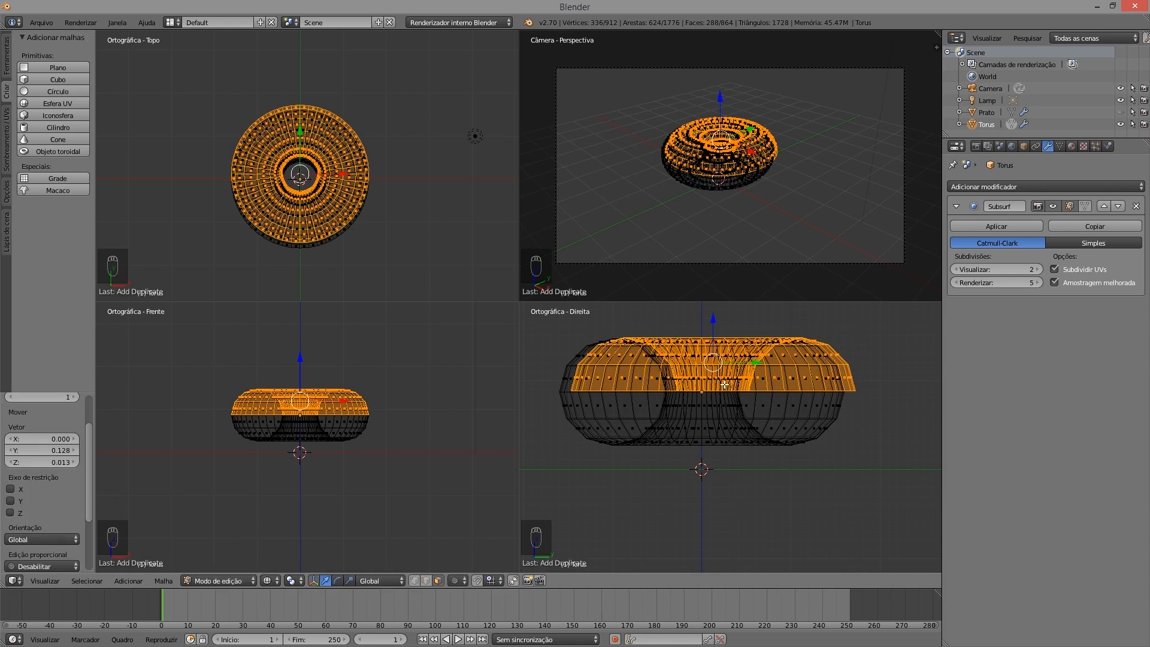
key(ctrl+z)
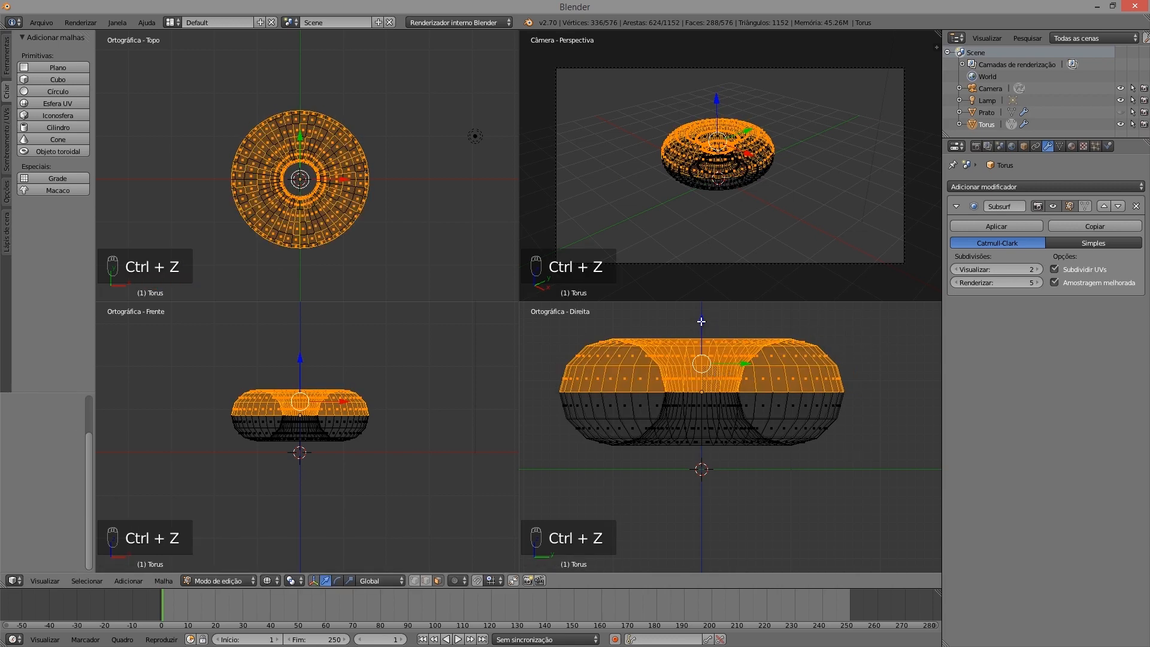
key(e)
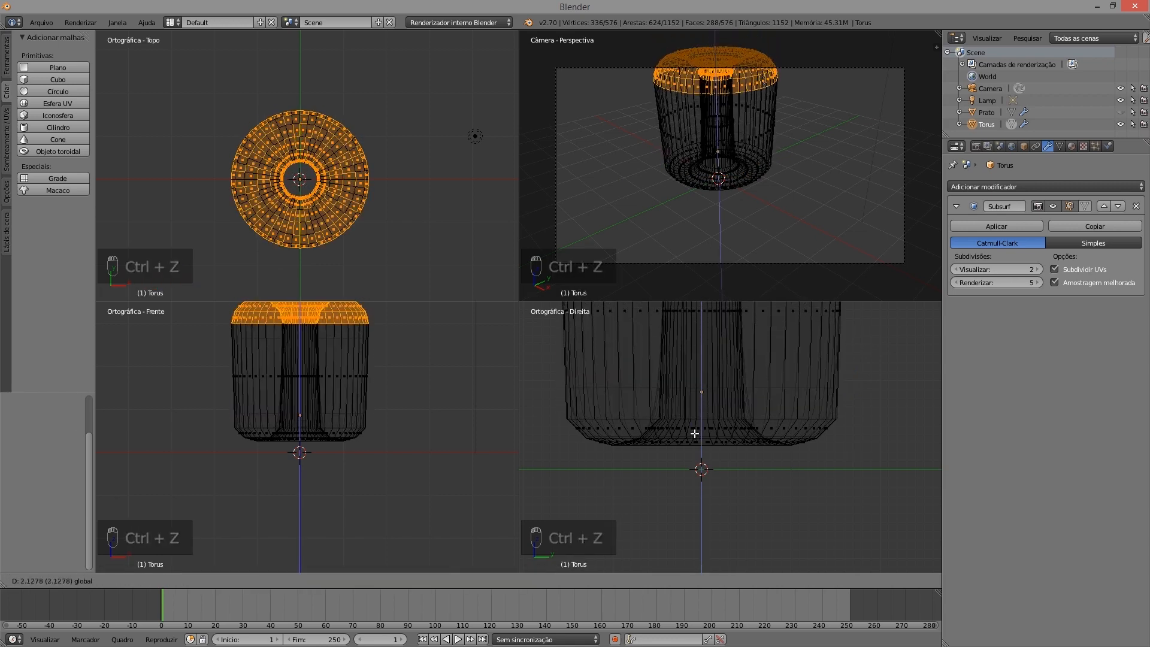
click(703, 518)
key(ctrl+z)
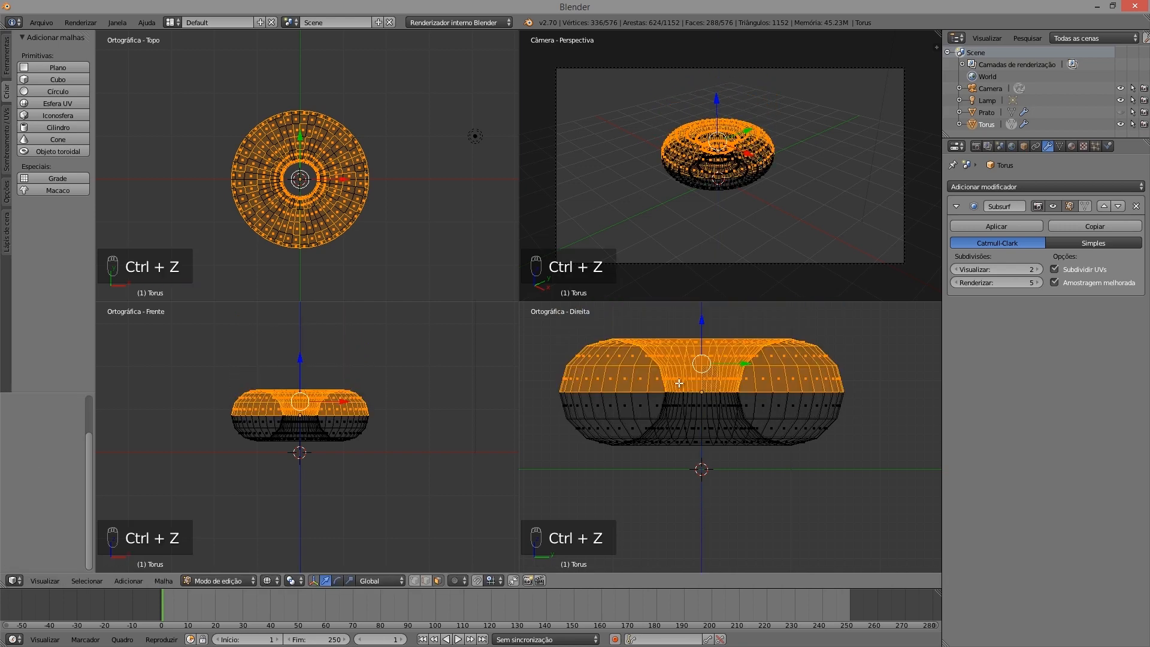
Duplicate the selected upper-half faces of the torus in place, without offsetting the copy
key(shift+d)
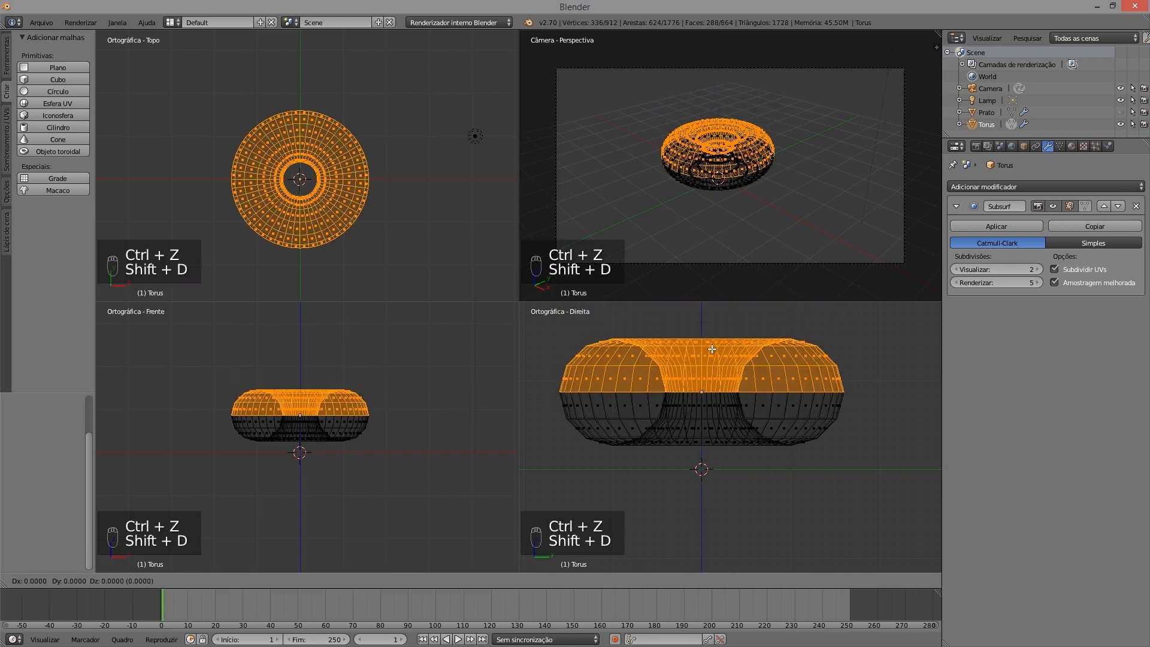
right_click(711, 350)
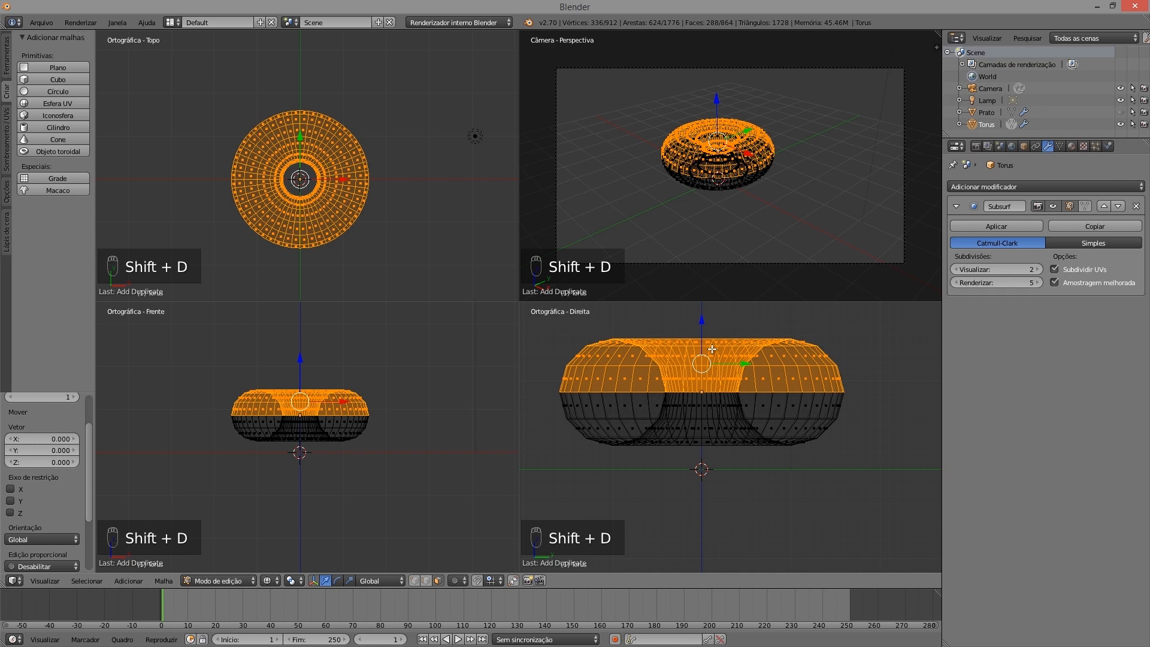
key(g)
key(z)
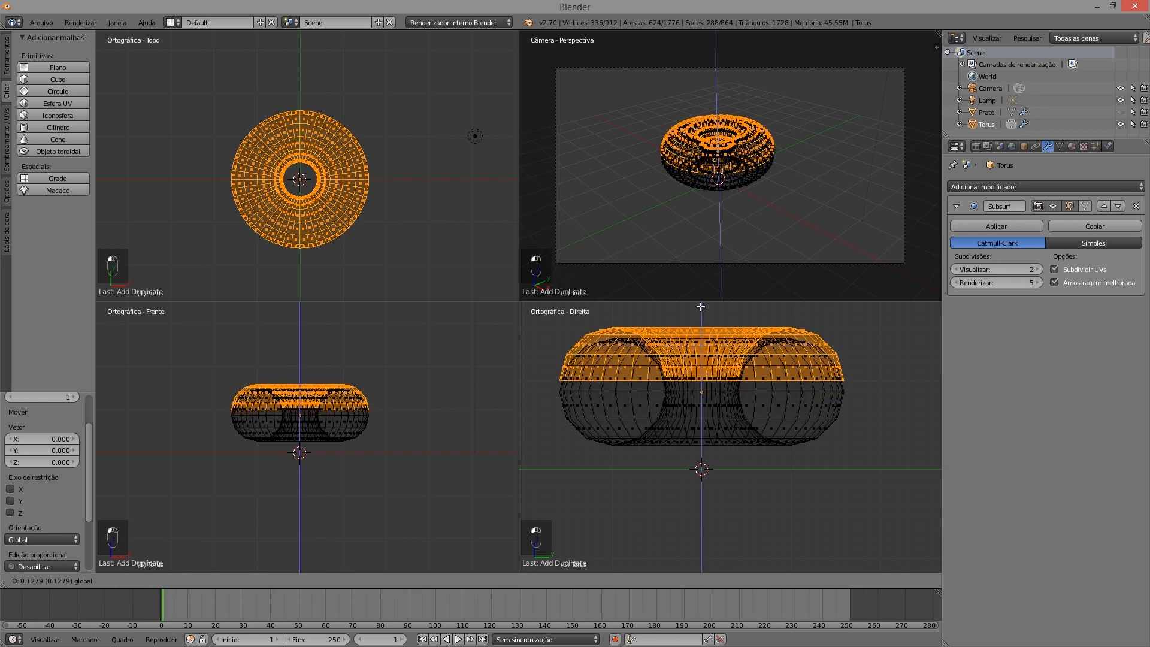
right_click(701, 564)
key(ctrl+z)
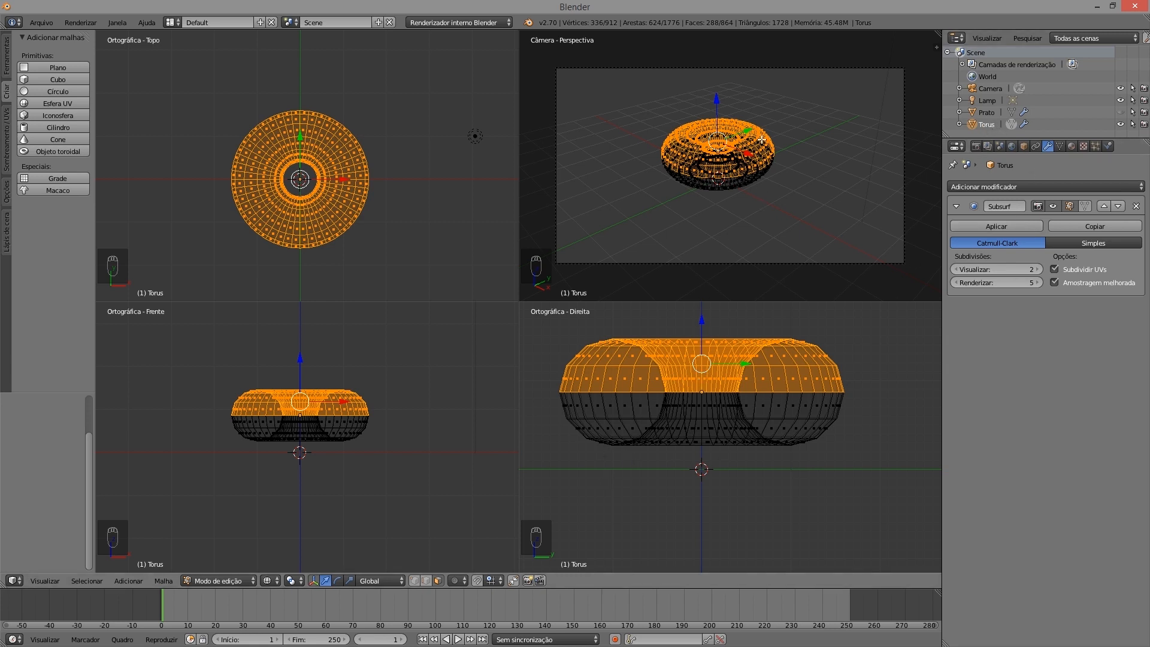
Separate the duplicated upper-half faces into their own object by selection and return to Object Mode
key(p)
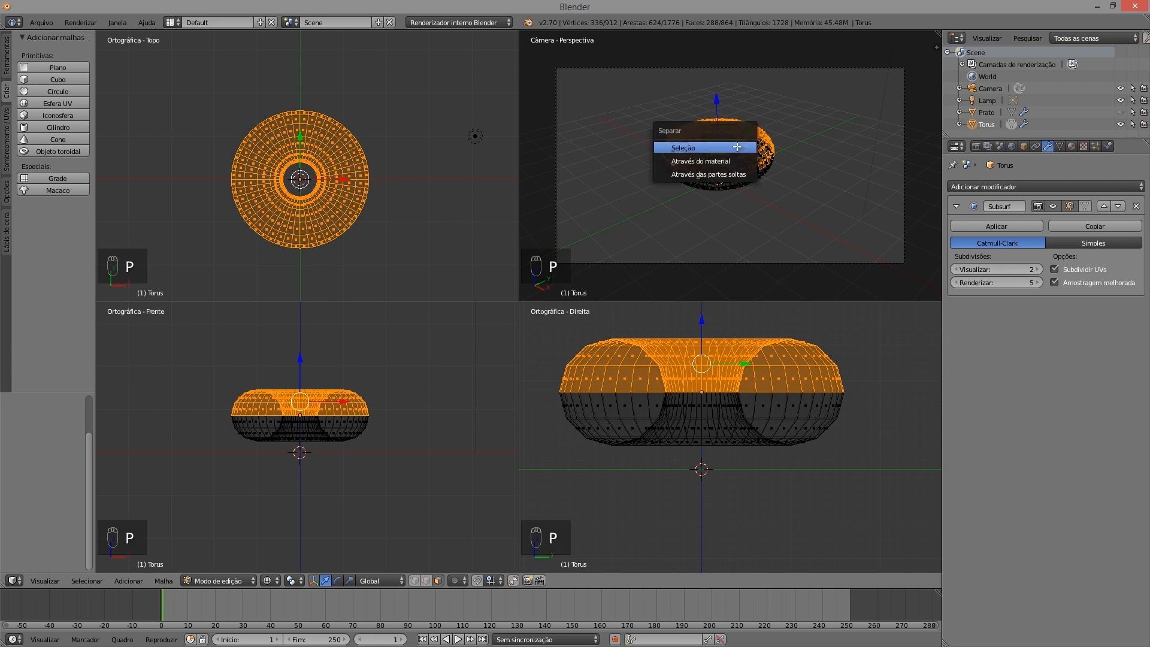
click(693, 148)
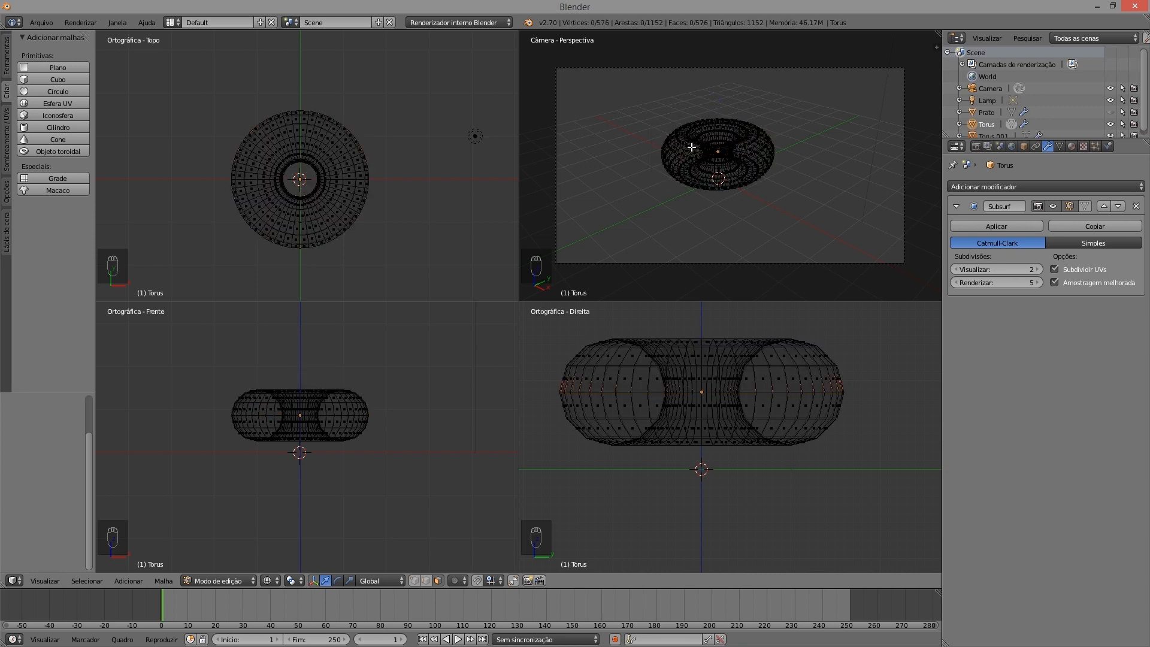
scroll(1138, 107, down, 1)
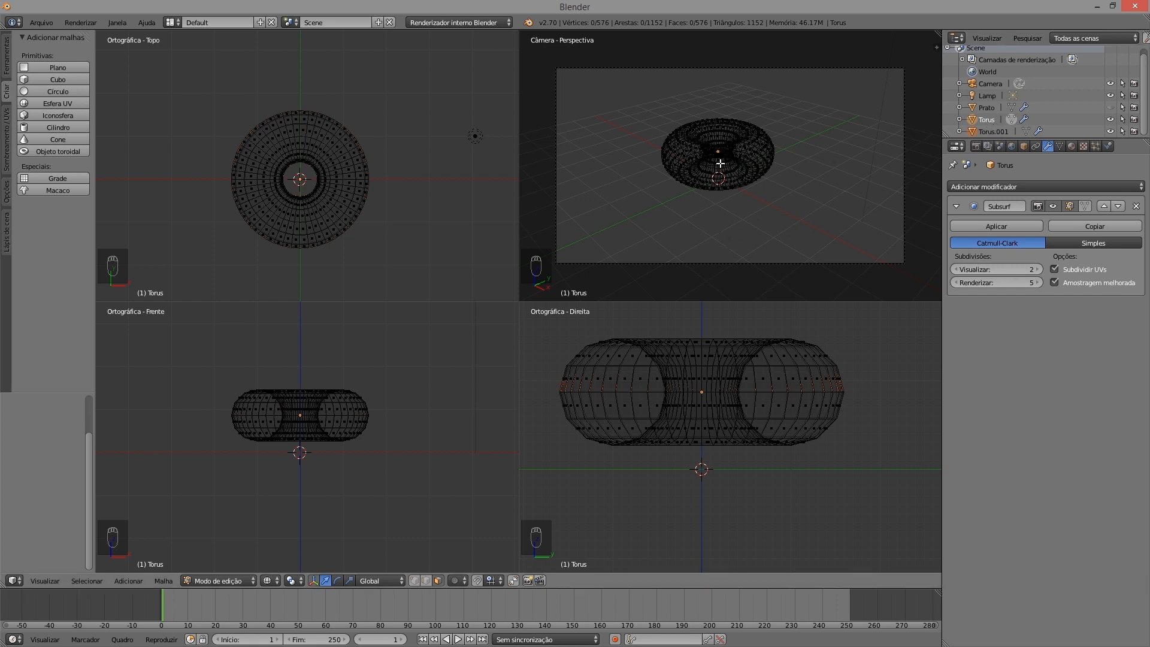
key(Tab)
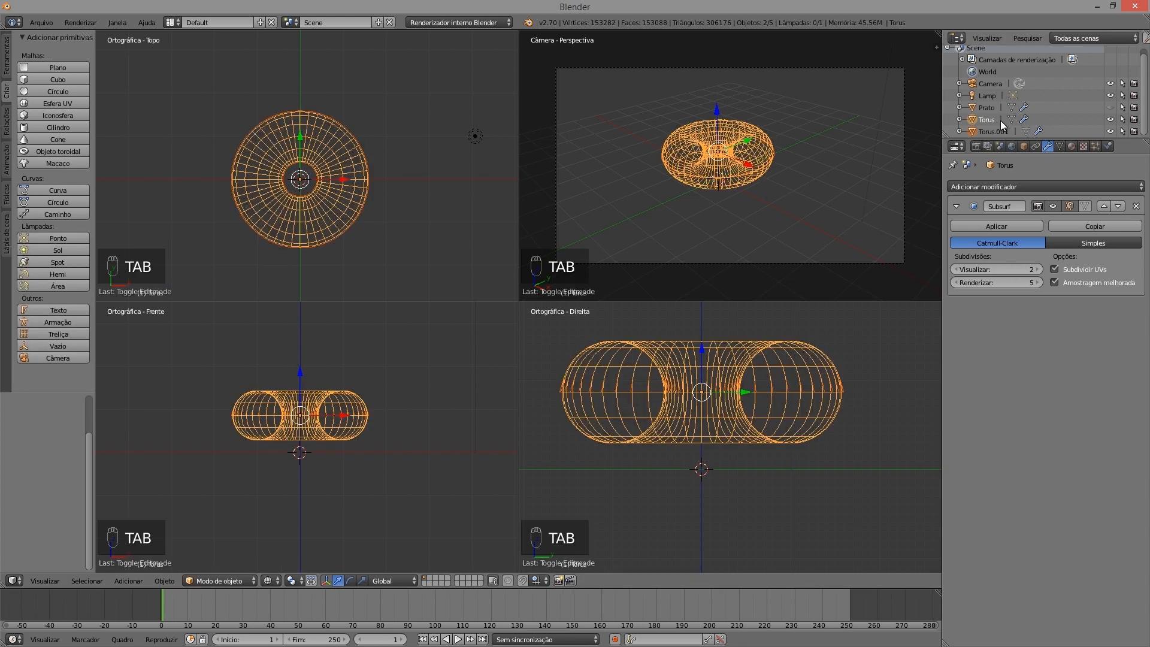
Rename the separated upper-half object to cobertura and the full torus to rosquinha
click(988, 132)
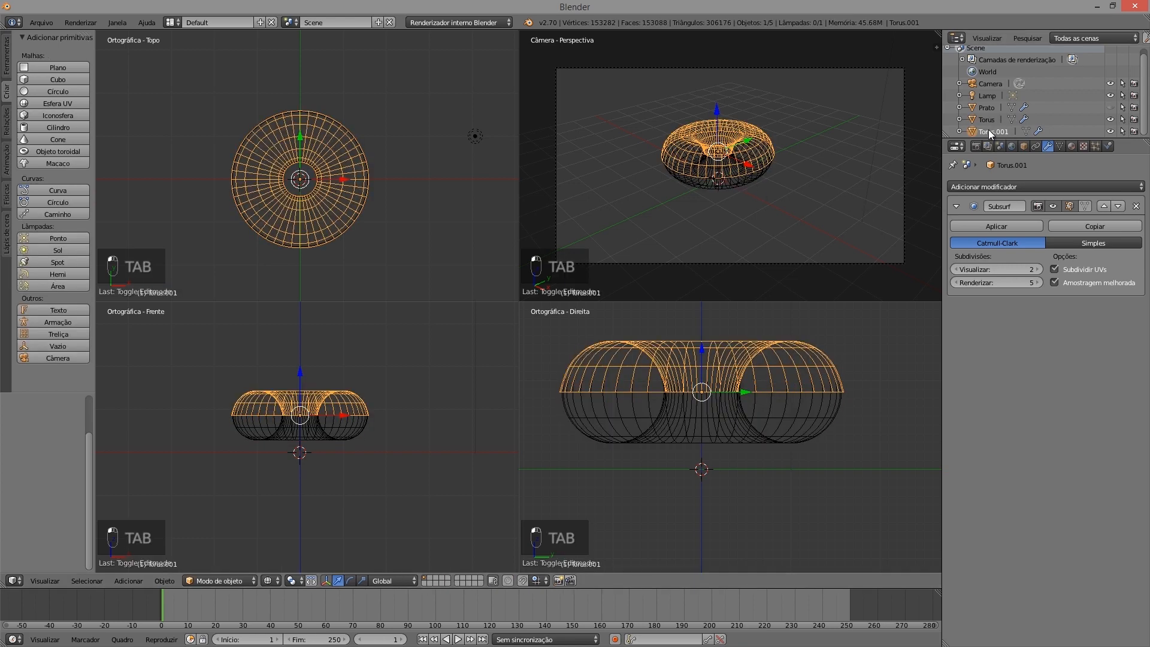
double_click(990, 131)
text(cobertura)
key(Return)
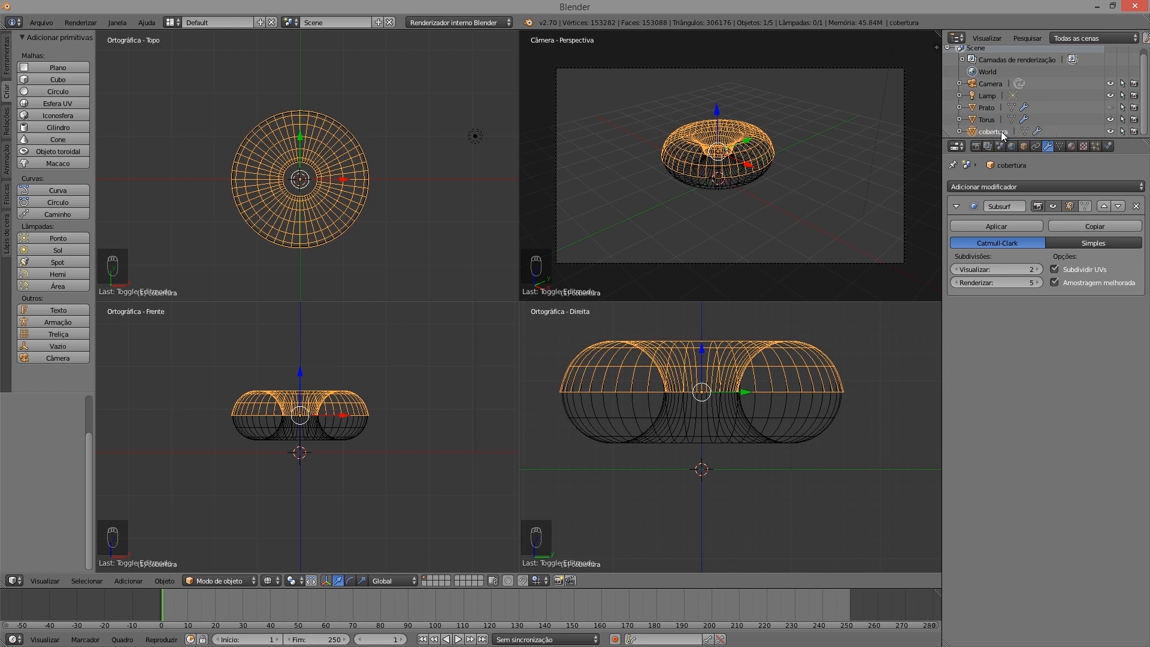
double_click(988, 119)
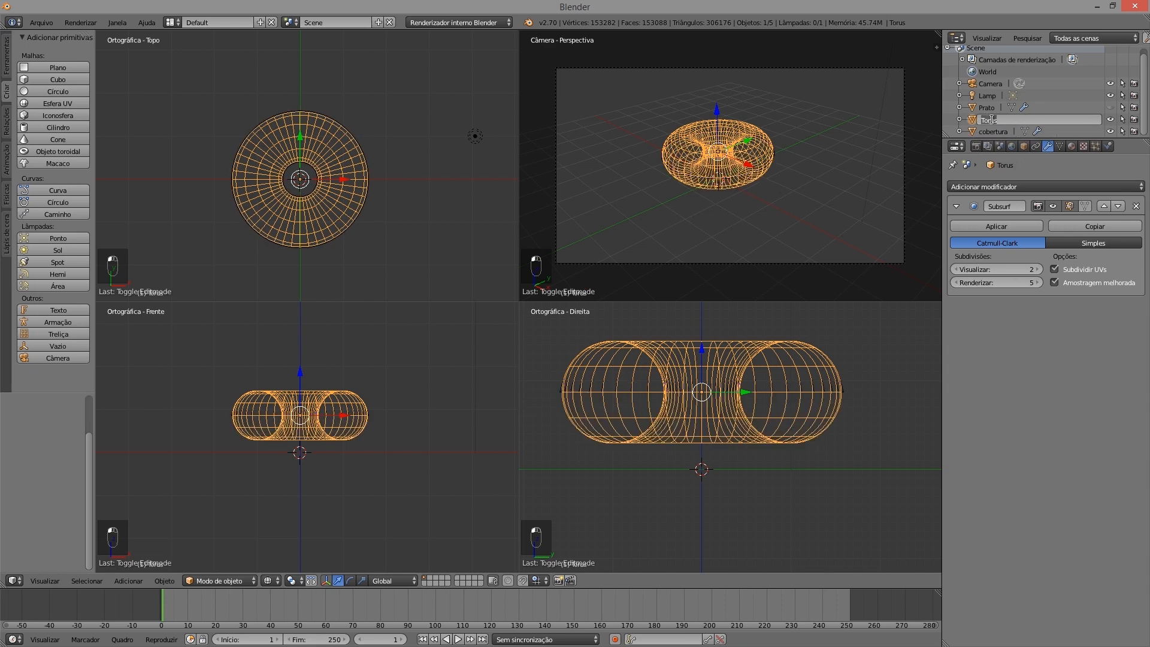
text(rosquinha)
key(Return)
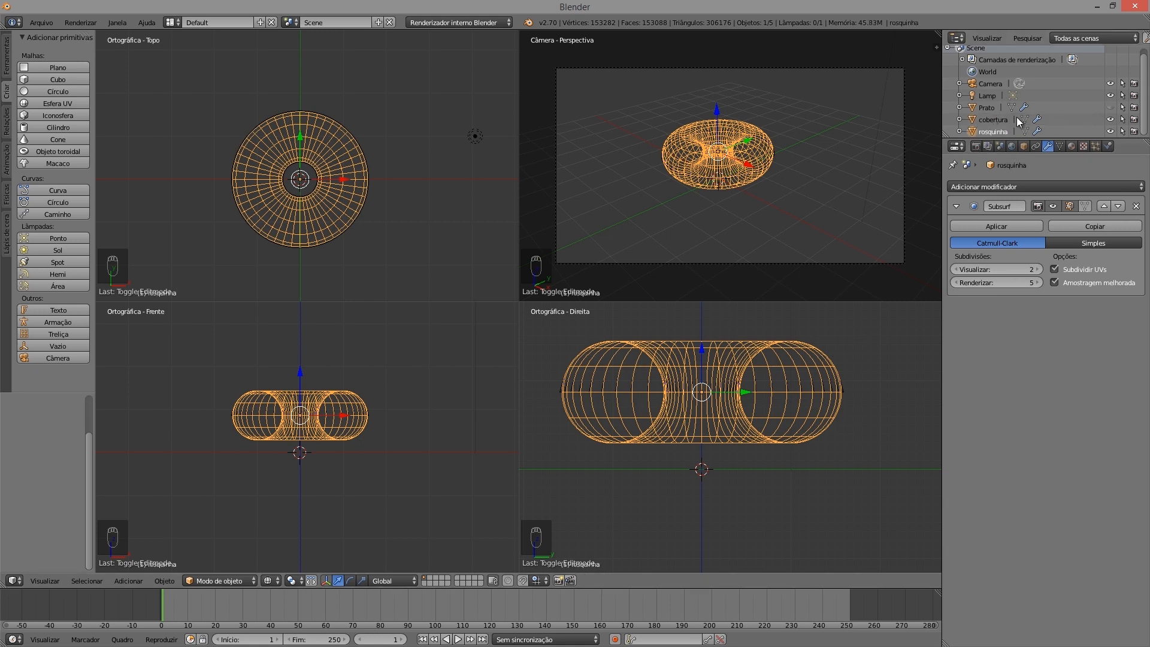
Add a Solidify modifier to cobertura and set its thickness to -0.0570, with the viewport in solid shading
click(990, 120)
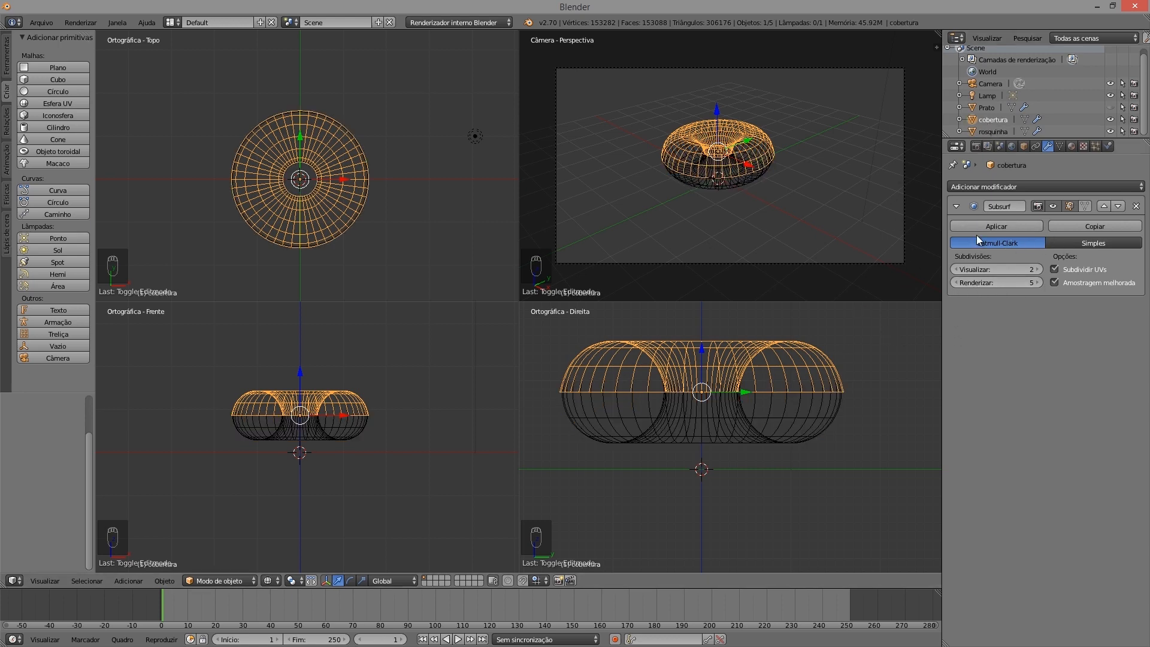
click(1001, 185)
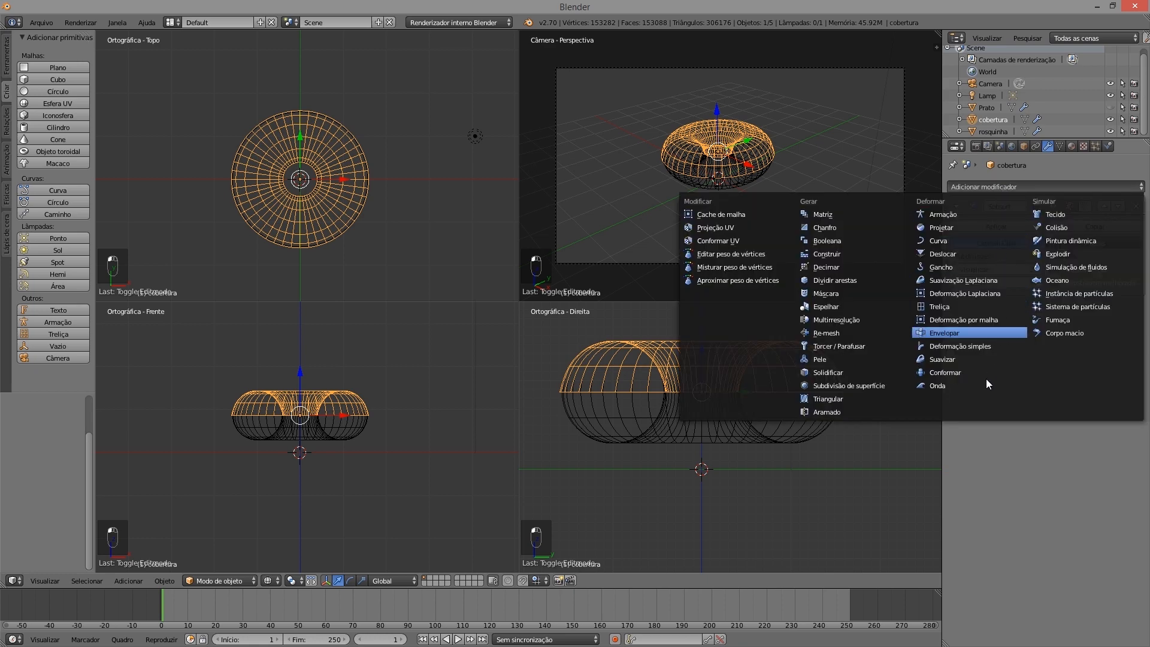
click(842, 369)
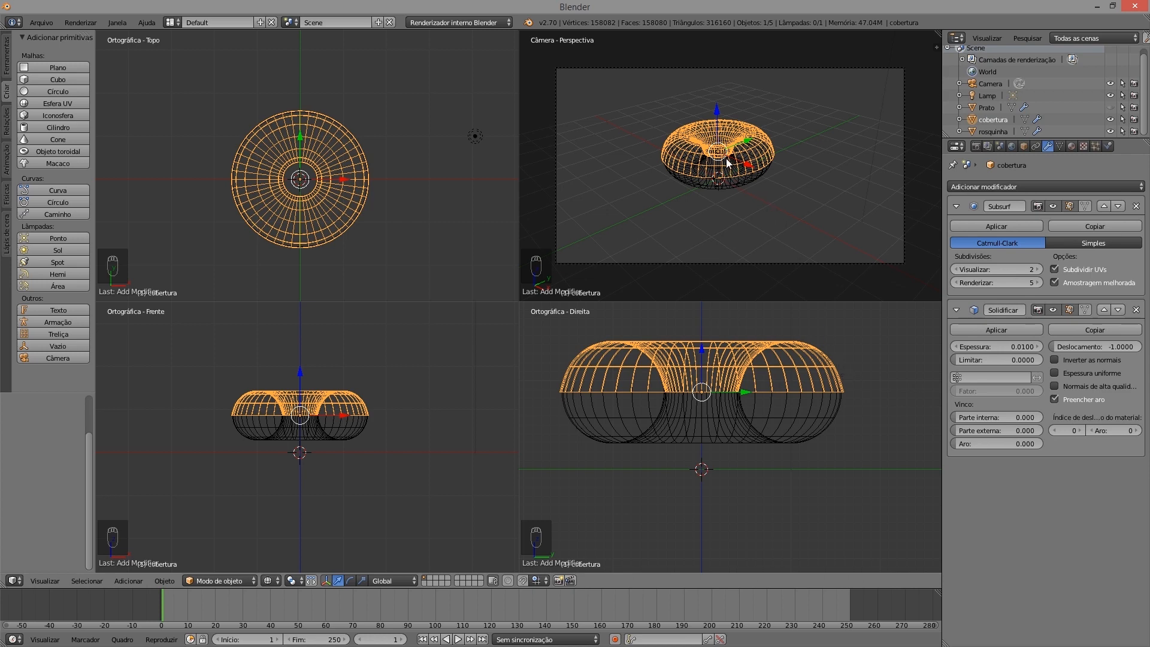
key(z)
scroll(715, 177, up, 5)
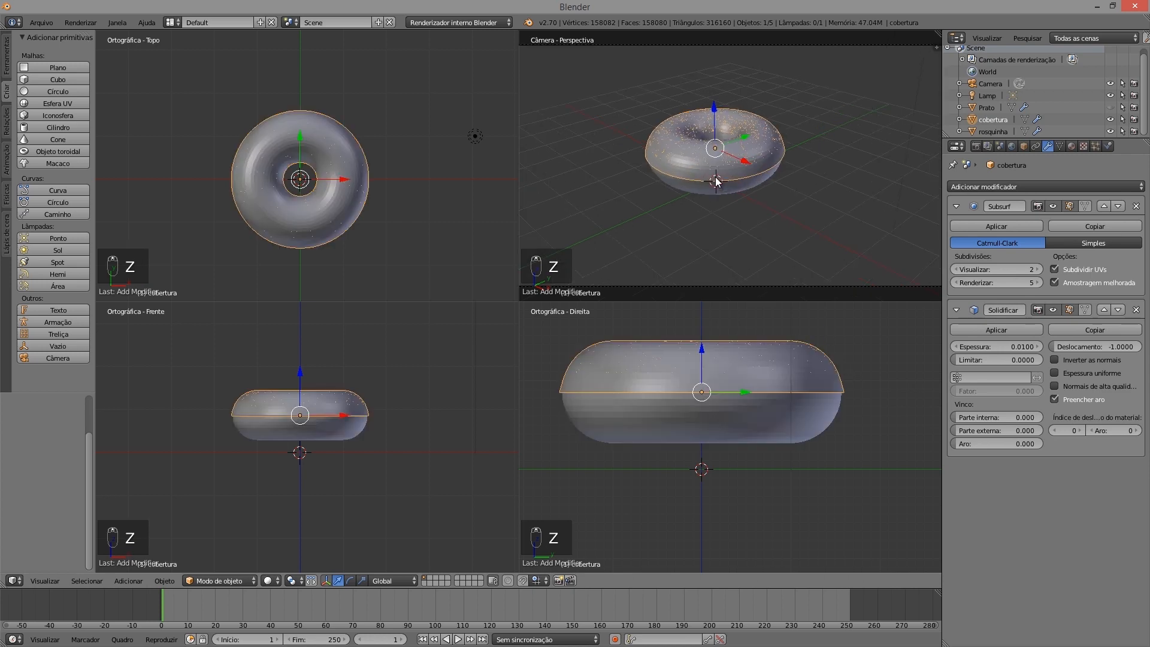
scroll(718, 176, up, 1)
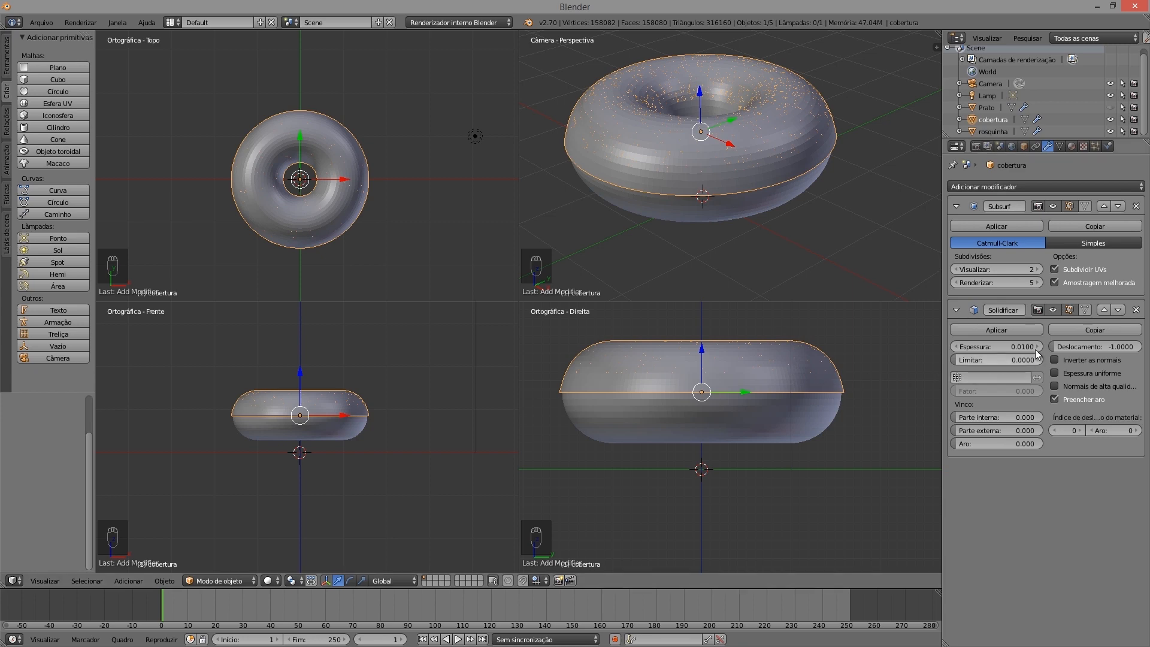
drag(1024, 346, 986, 351)
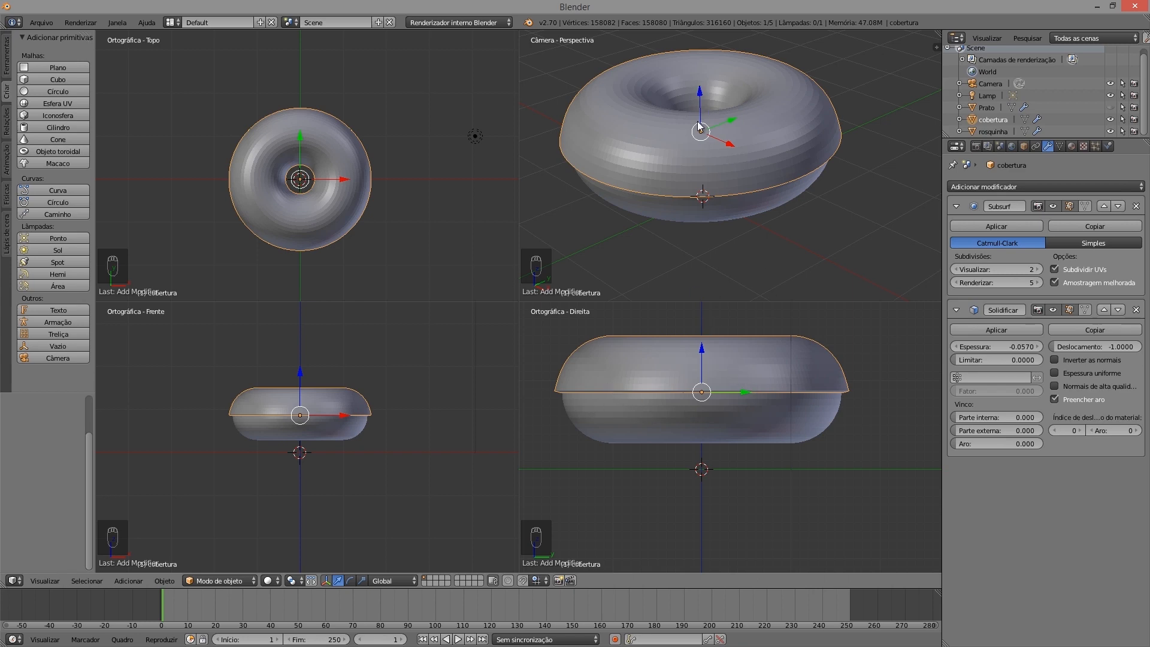
Lift cobertura about 0.843 along Z and examine its thickened underside in a maximized perspective view
drag(701, 79, 699, 295)
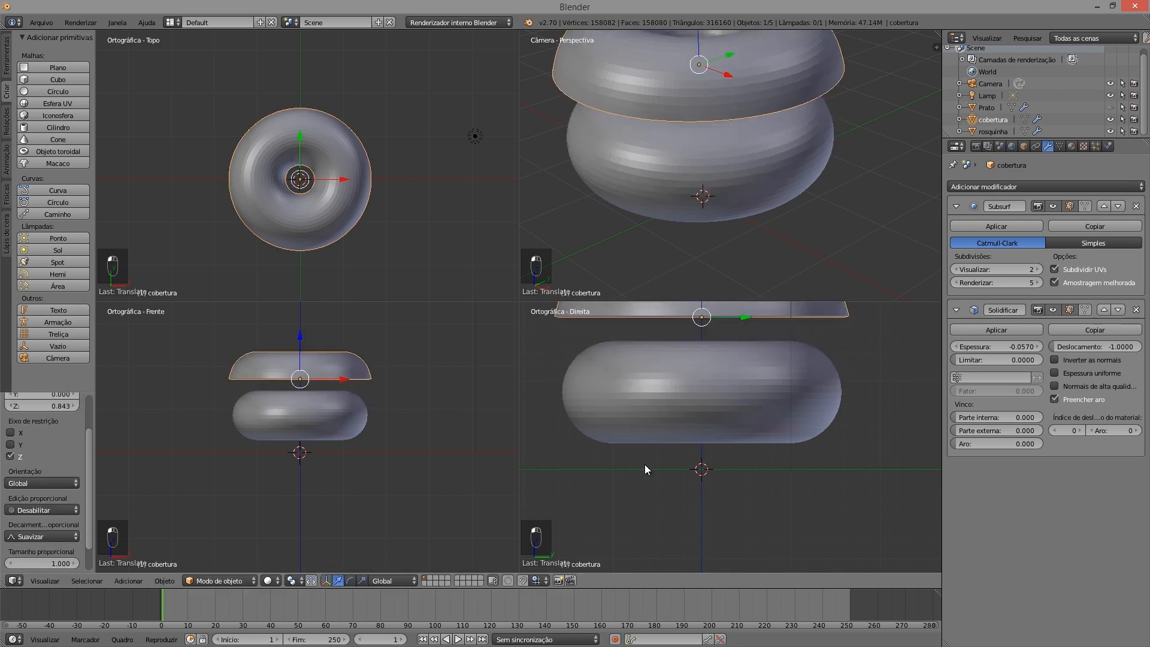
middle_drag(648, 237, 756, 139)
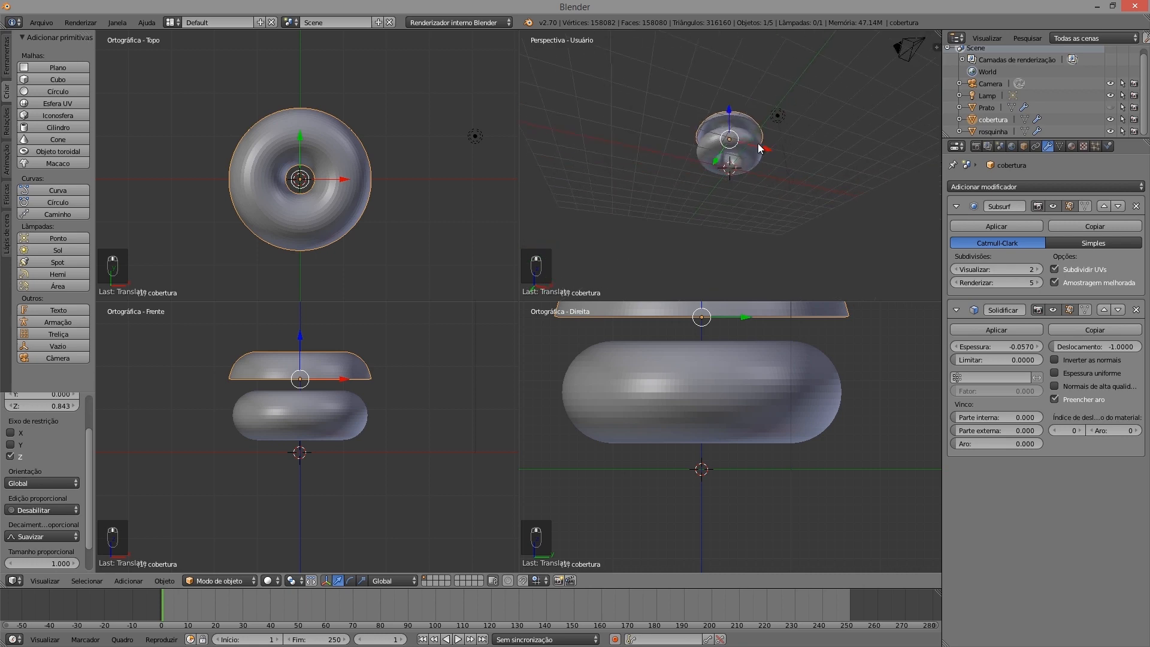
scroll(760, 136, up, 3)
scroll(759, 135, up, 10)
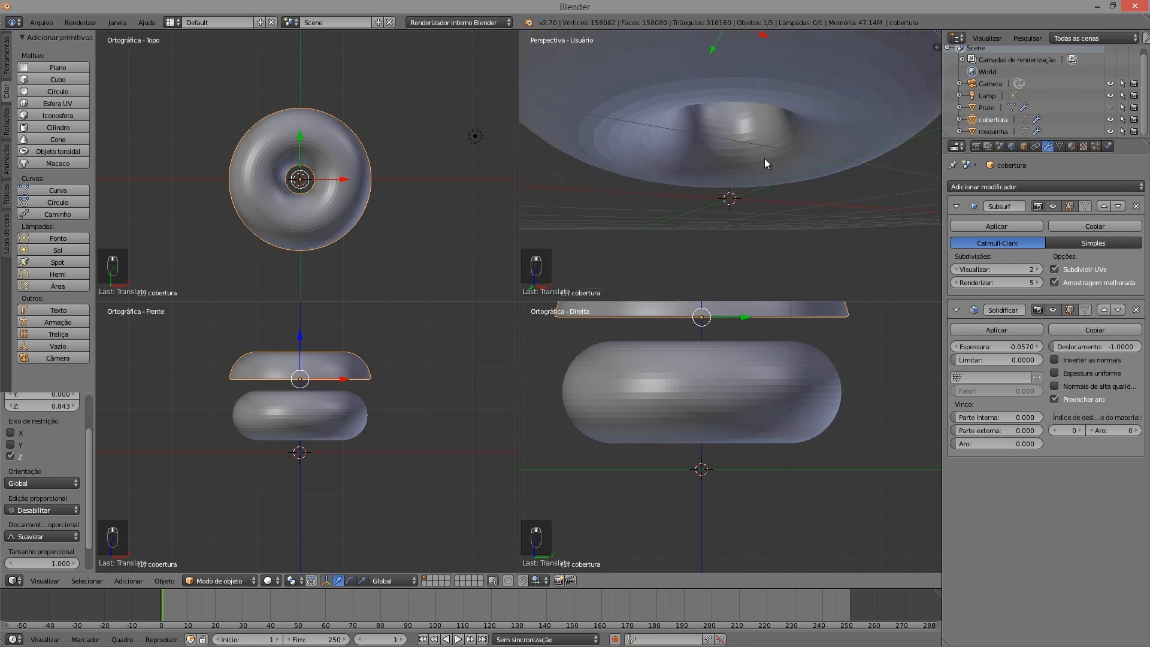
scroll(758, 155, up, 2)
key(ctrl+alt+q)
middle_drag(685, 123, 688, 211)
scroll(550, 171, down, 3)
mouse_move(651, 173)
middle_down()
mouse_move(683, 146)
mouse_move(699, 195)
mouse_move(711, 175)
mouse_move(659, 162)
middle_up()
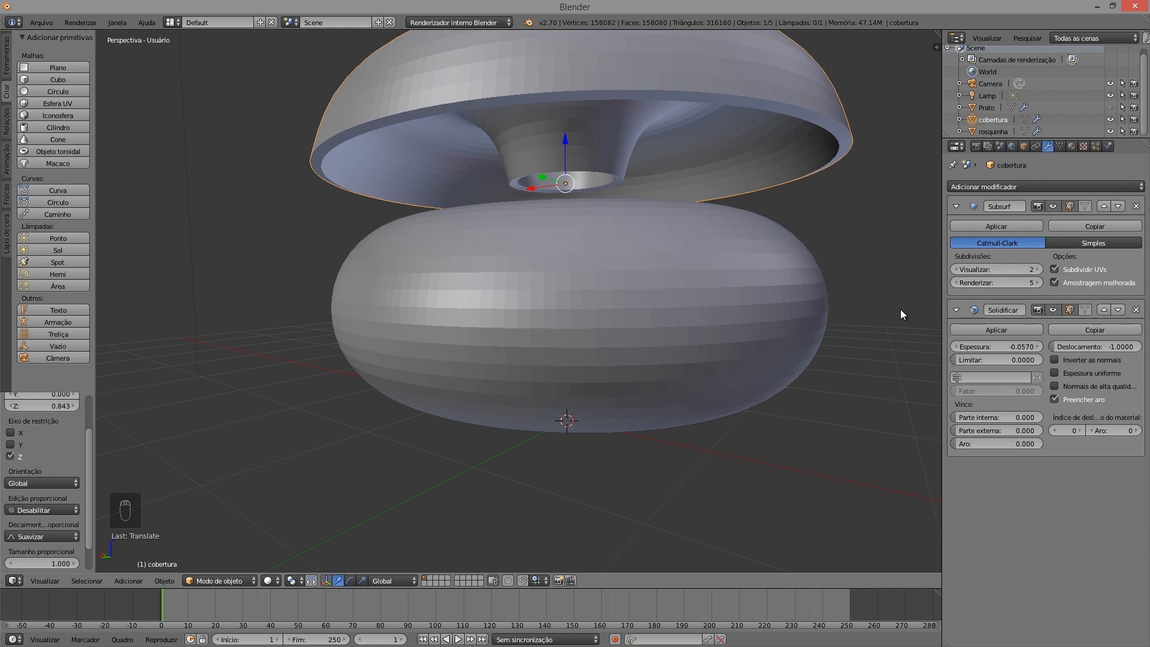
Move cobertura's Solidify modifier above Subsurf and raise the Subsurf viewport subdivisions to 4
click(1105, 309)
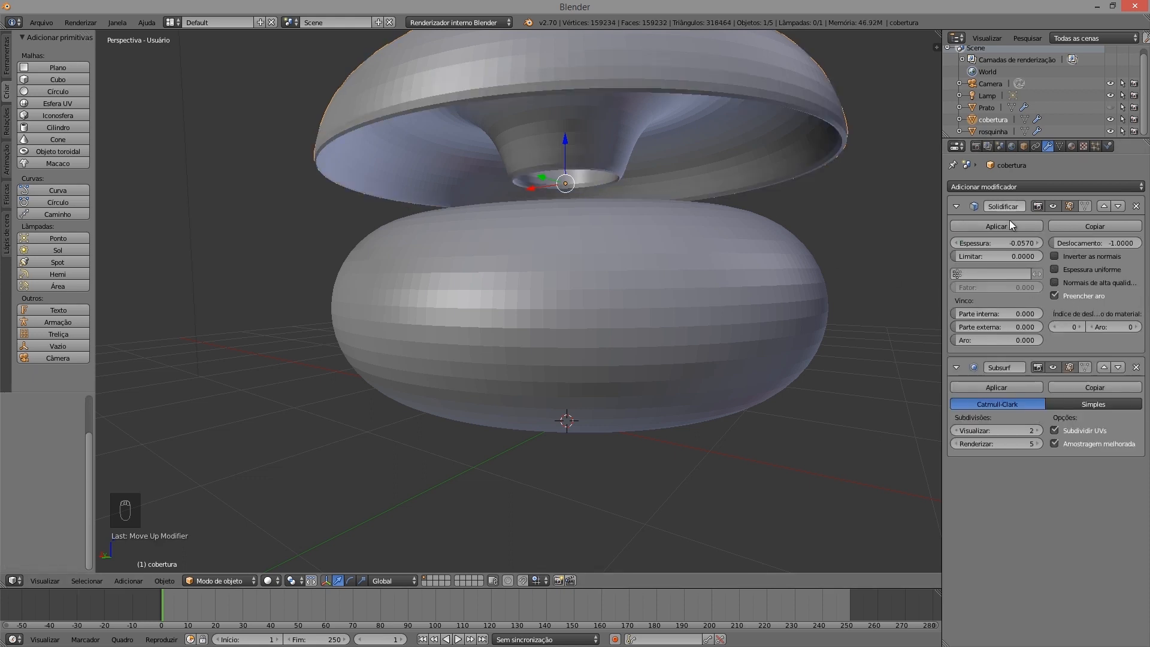
middle_drag(447, 166, 548, 170)
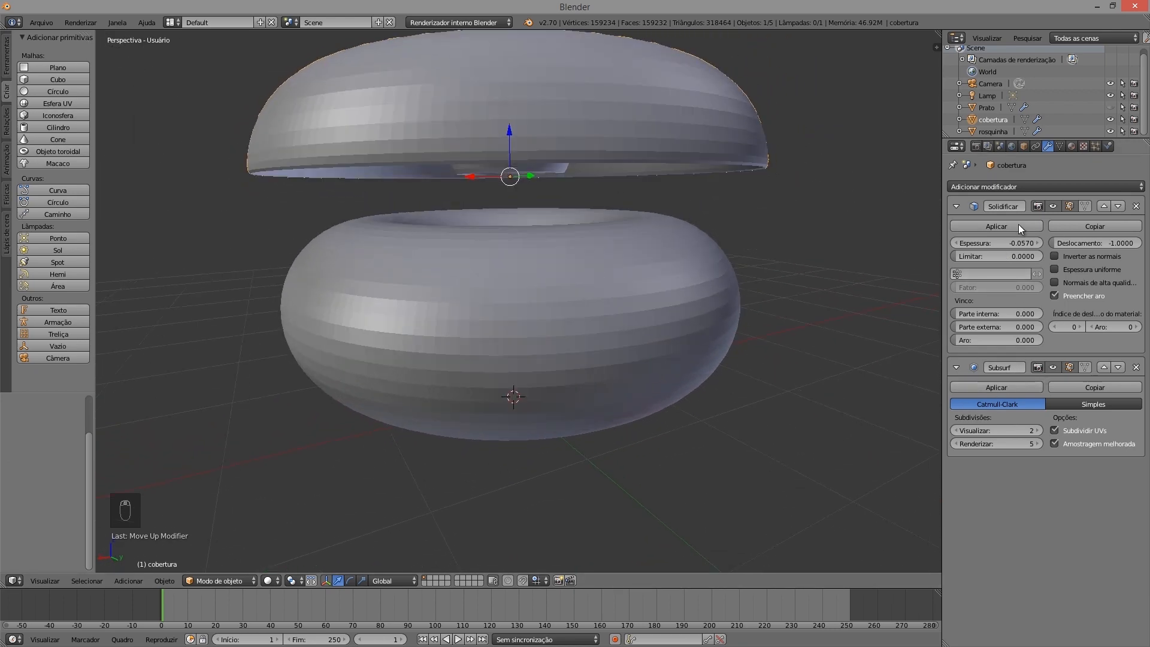
click(1037, 430)
click(1037, 430)
middle_drag(530, 187, 469, 218)
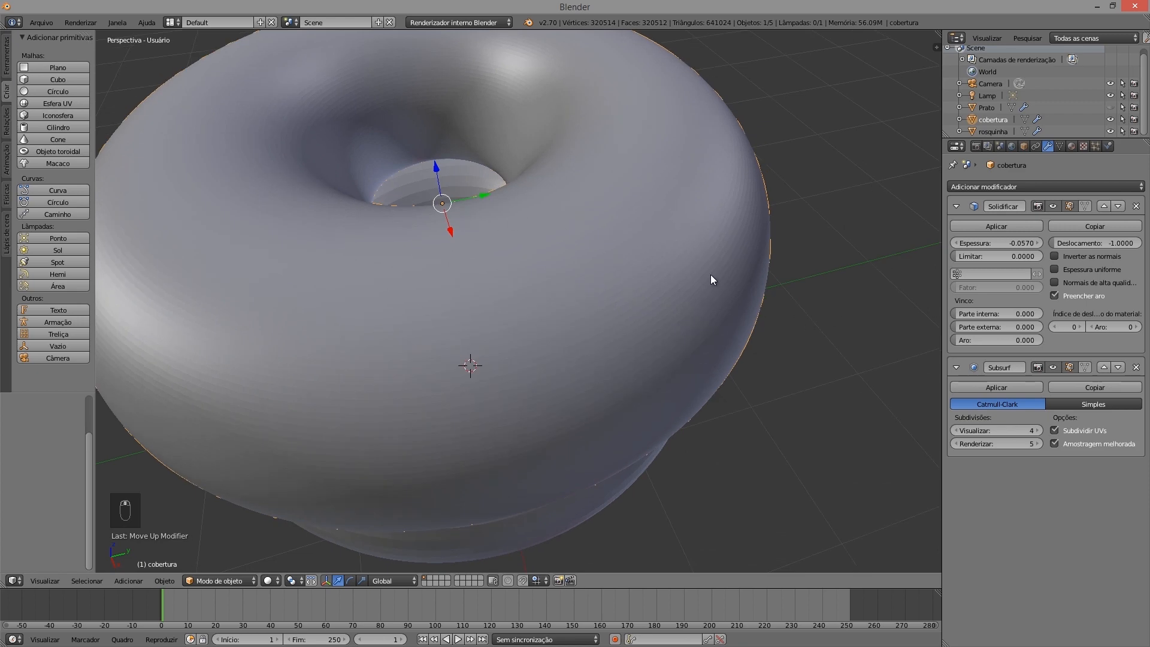
Undo the viewport subdivision change, the modifier reordering and the vertical move of cobertura
key(ctrl+z)
key(ctrl+z)
key(ctrl+z)
key(ctrl+z)
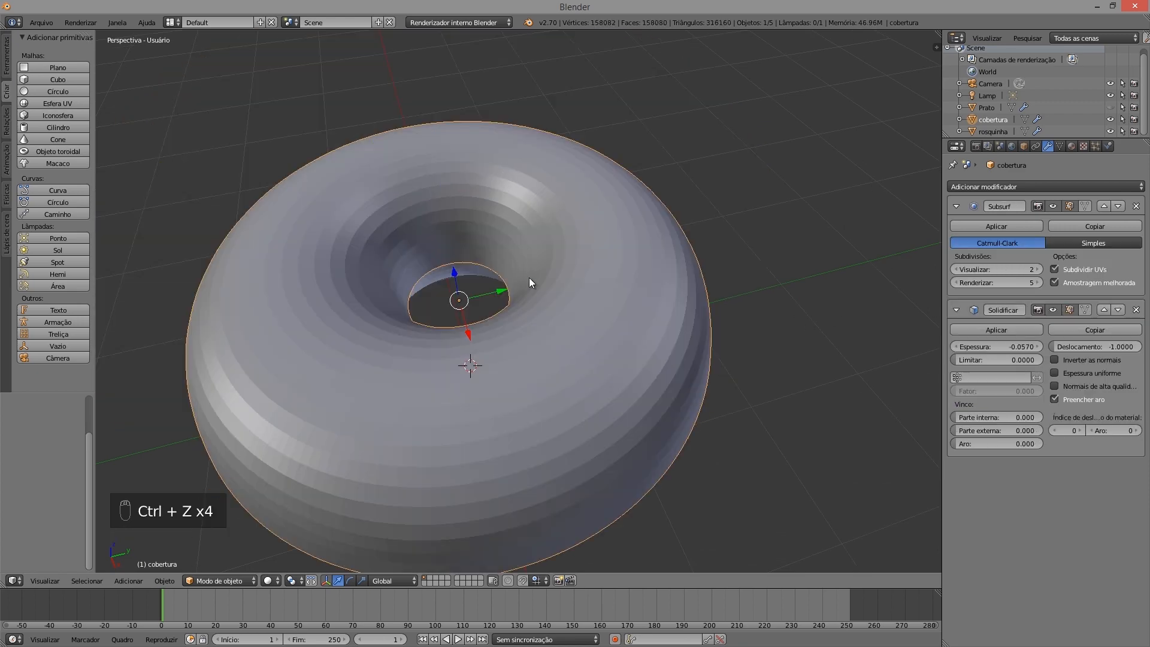
Place cobertura's Solidify modifier above Subsurf in the stack and check the rounded rim from several angles
mouse_move(530, 278)
middle_down()
mouse_move(548, 254)
mouse_move(524, 257)
middle_up()
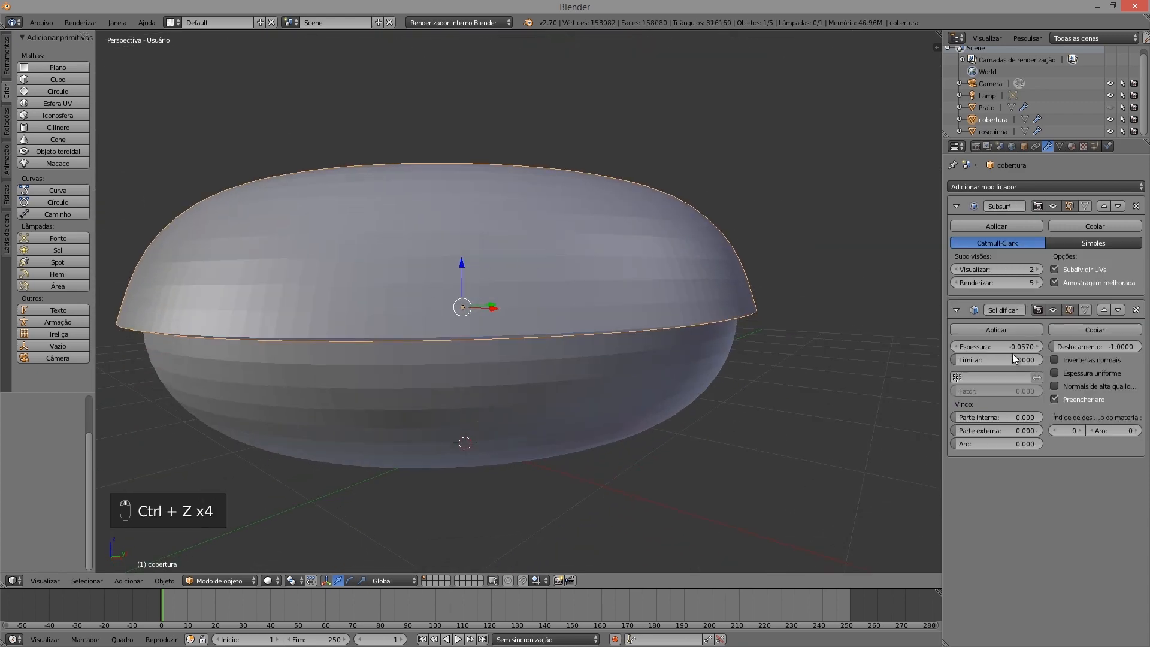
click(1104, 310)
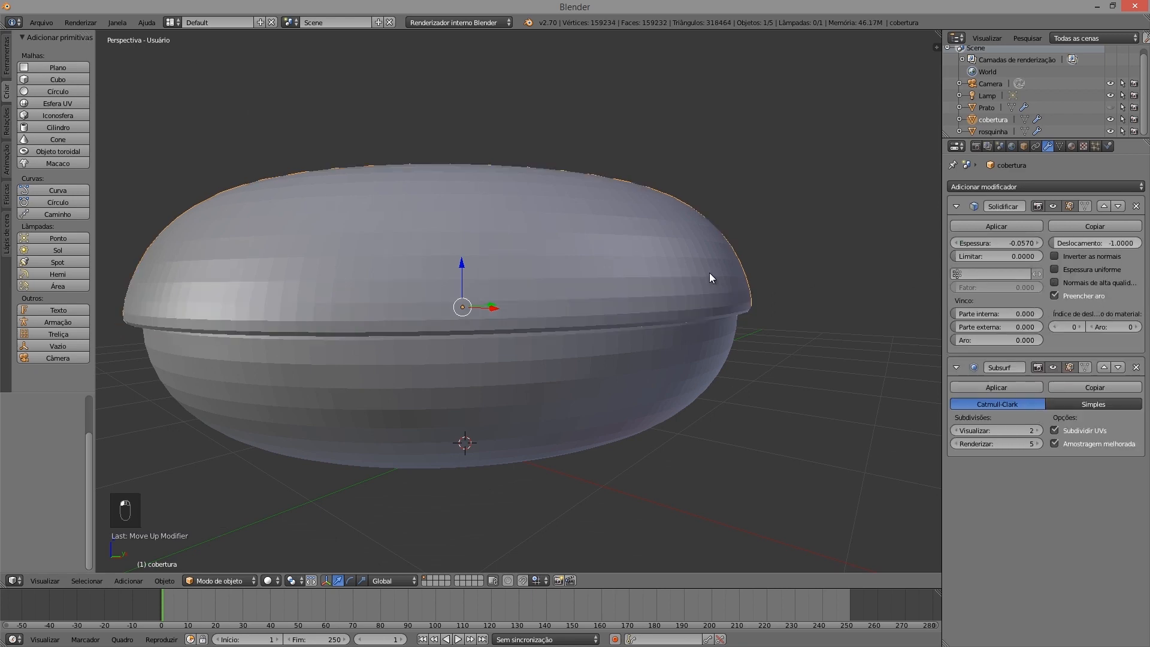
middle_drag(603, 316, 649, 375)
scroll(665, 276, up, 2)
scroll(617, 369, down, 3)
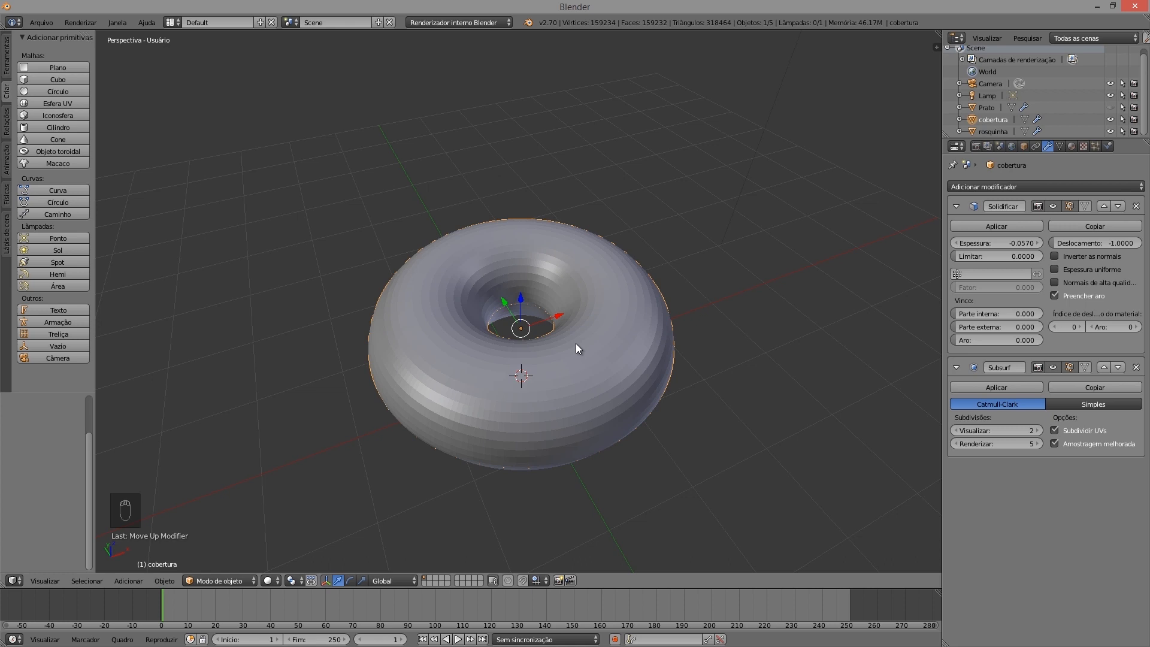
middle_drag(563, 362, 567, 303)
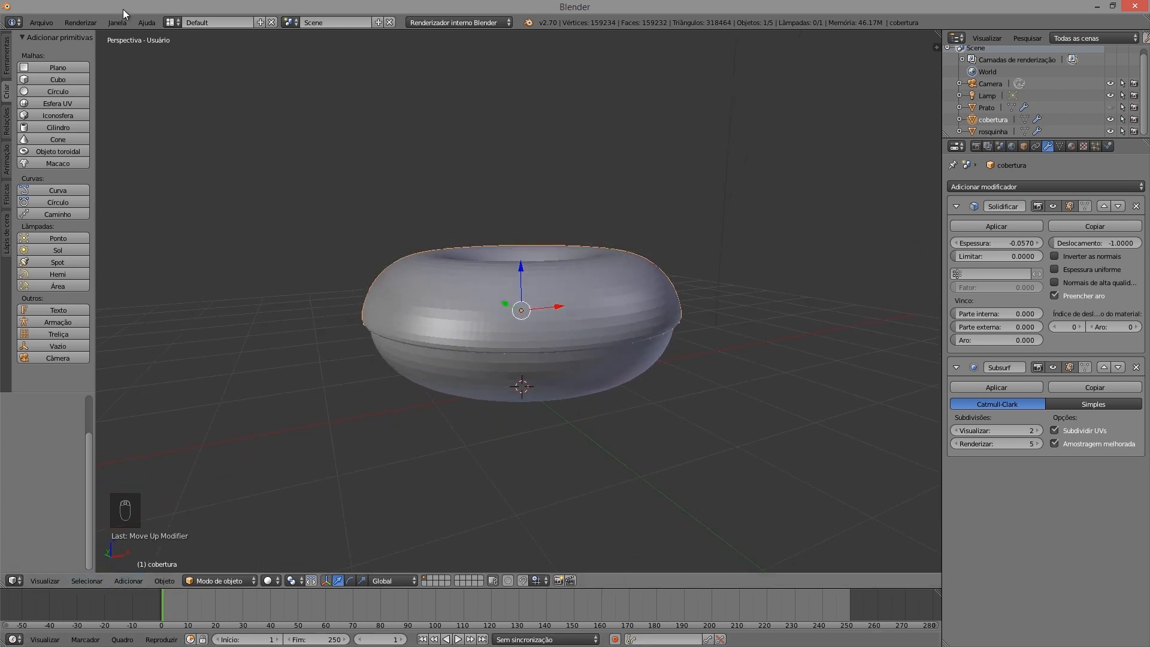
Render the current frame to check the donut on the dish, and return to the 3D view
click(80, 22)
click(88, 34)
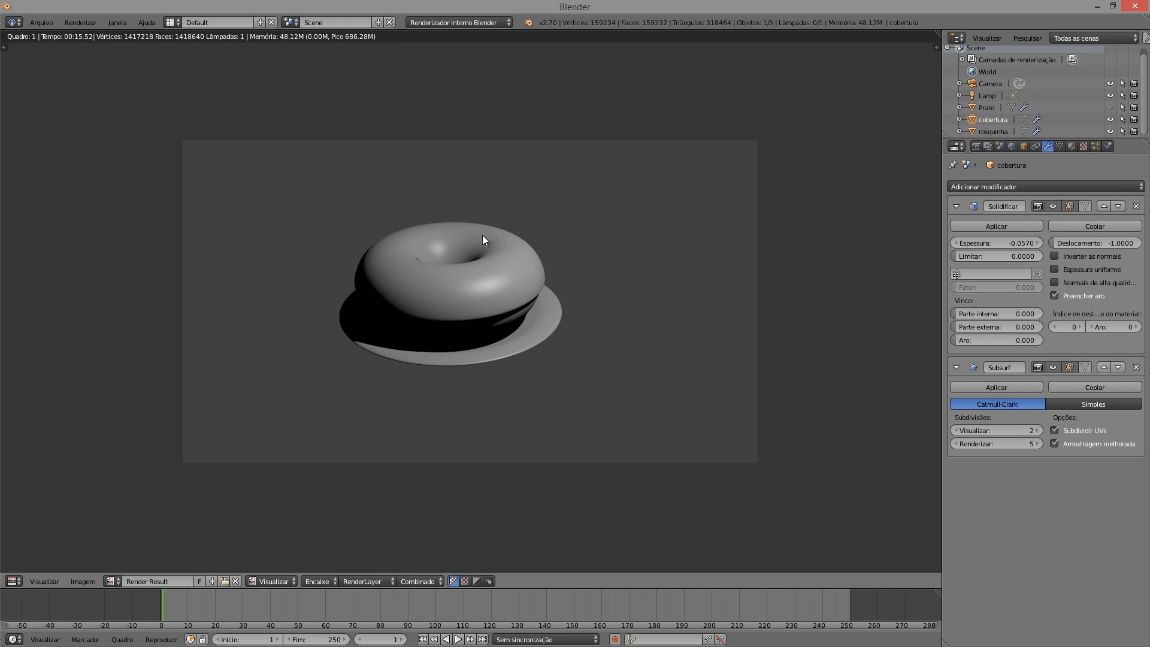
click(45, 581)
key(Escape)
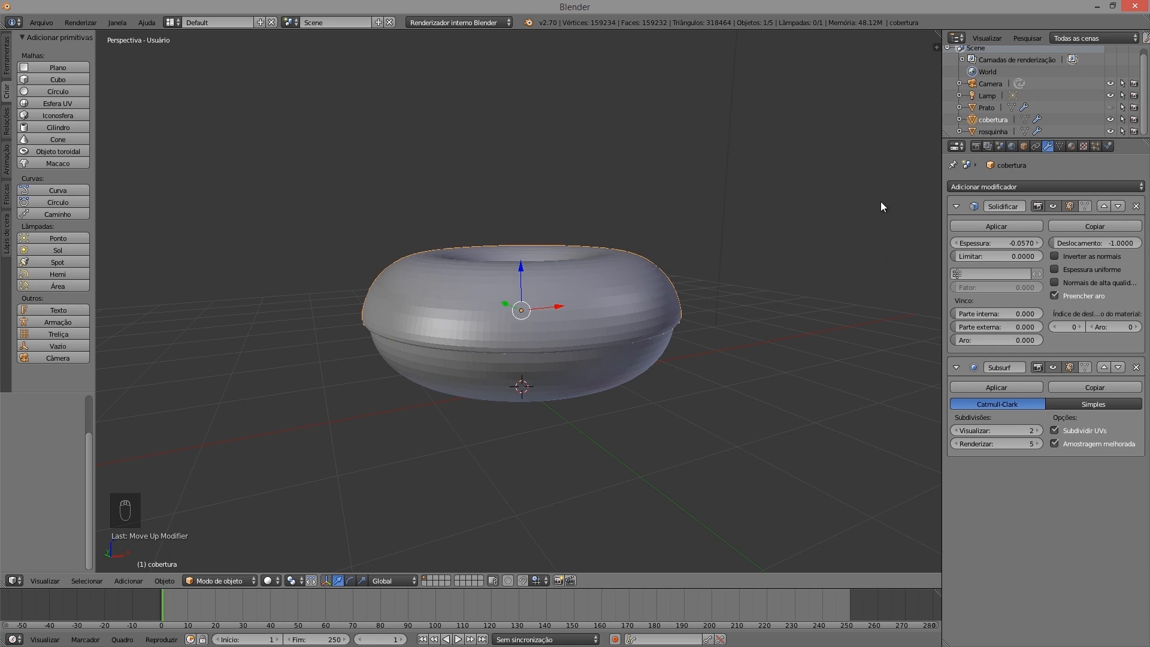
Create a new texture and add a Displace modifier to cobertura that uses the texture Texturas
click(1085, 147)
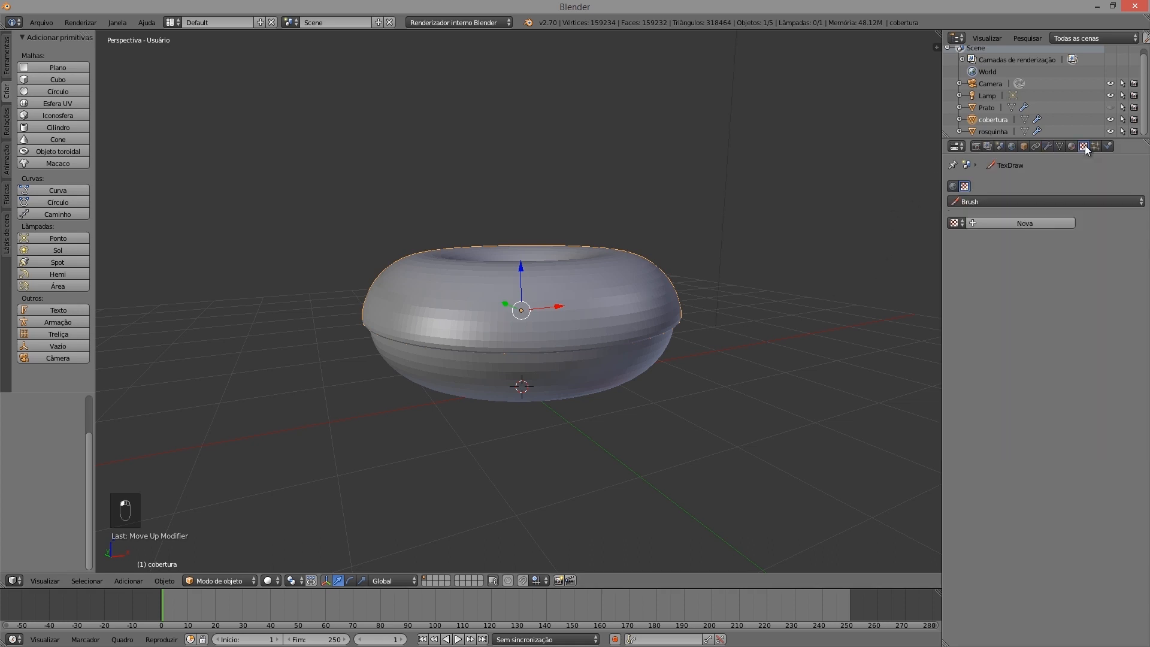
click(1011, 223)
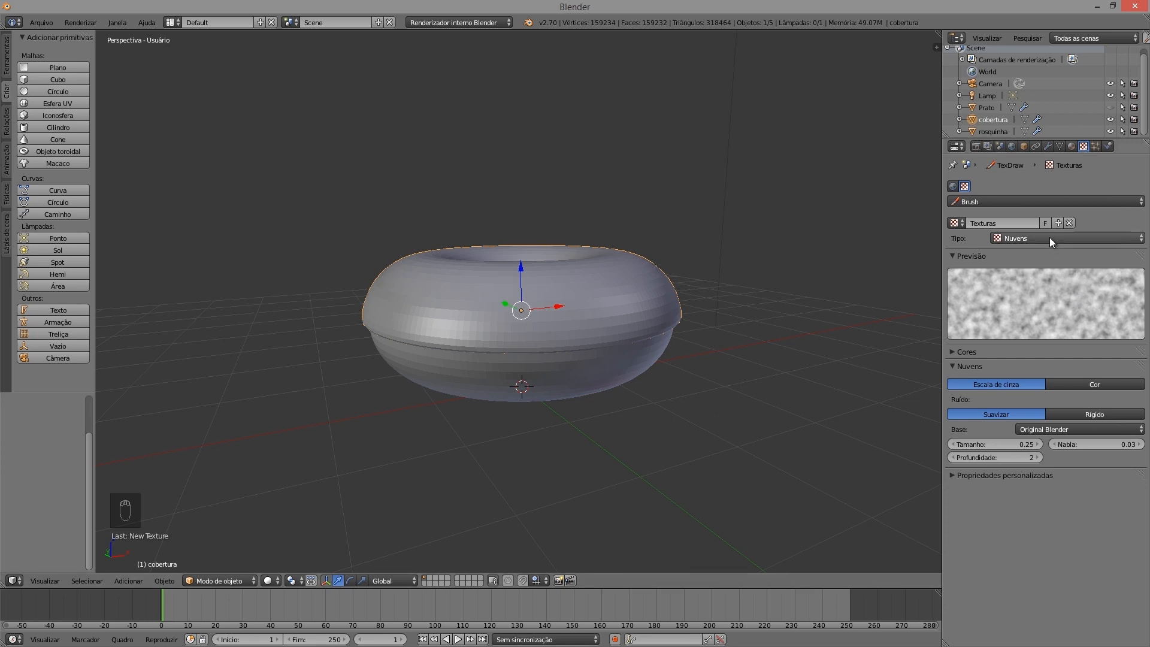
click(1050, 147)
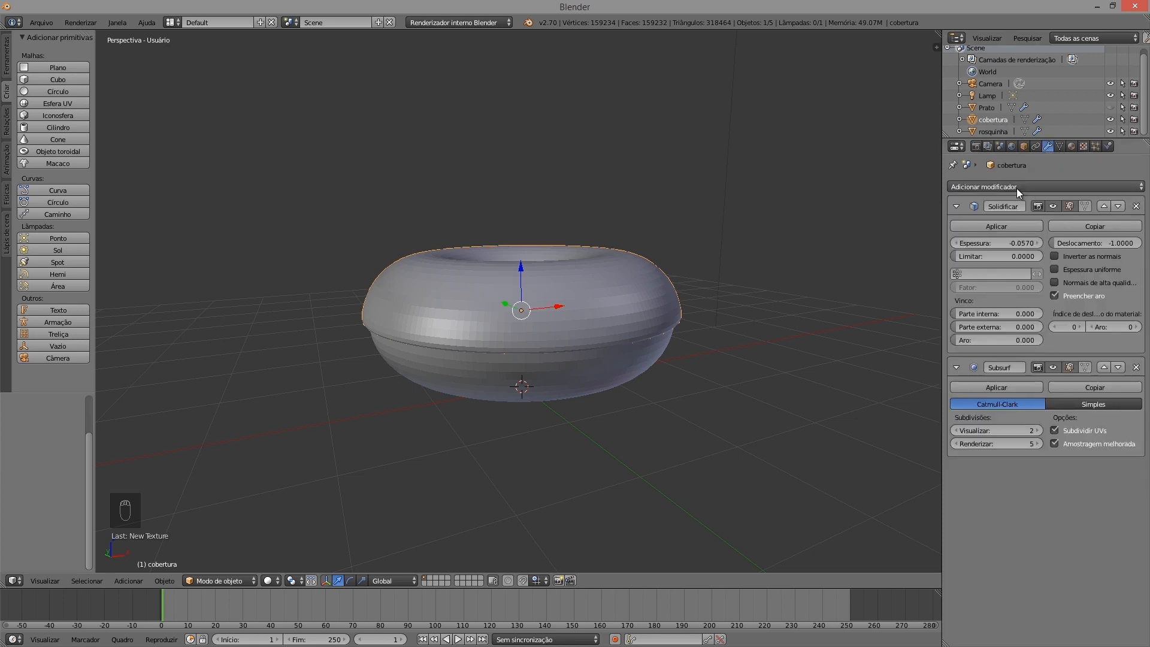
click(984, 187)
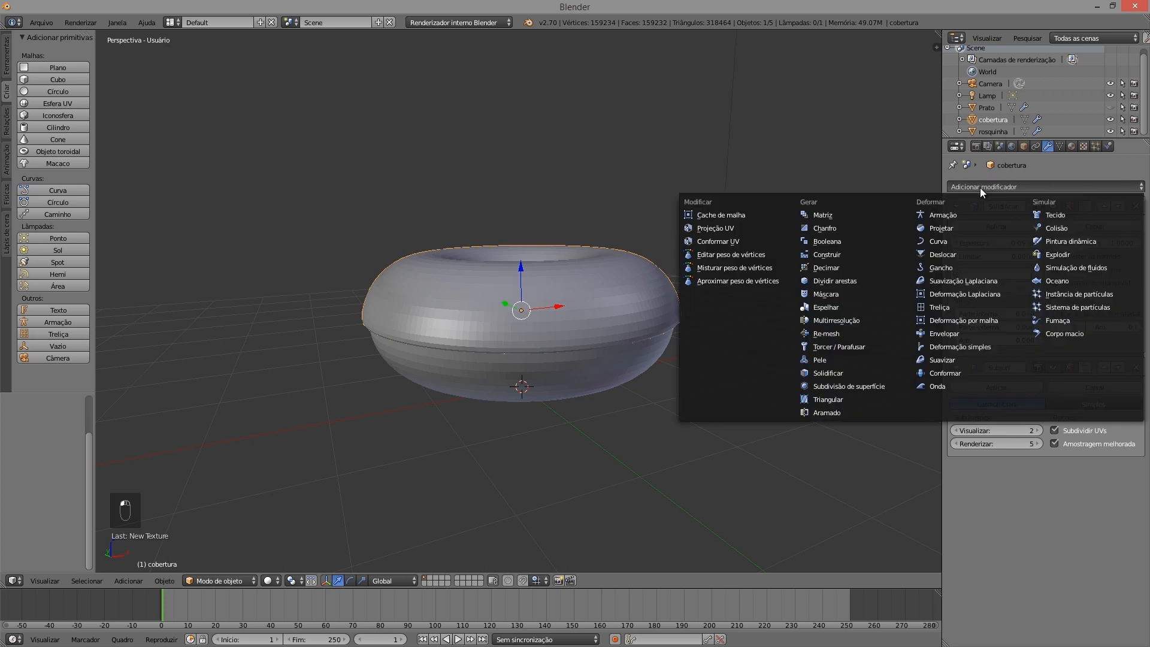
click(952, 254)
middle_drag(506, 358, 590, 346)
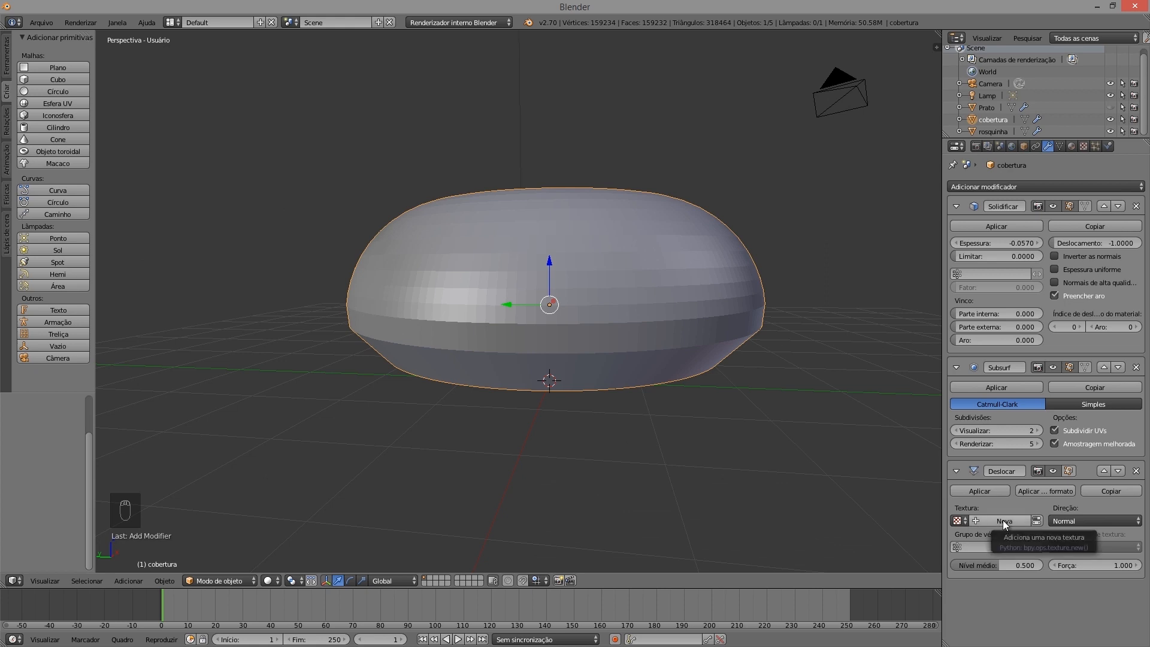
click(961, 519)
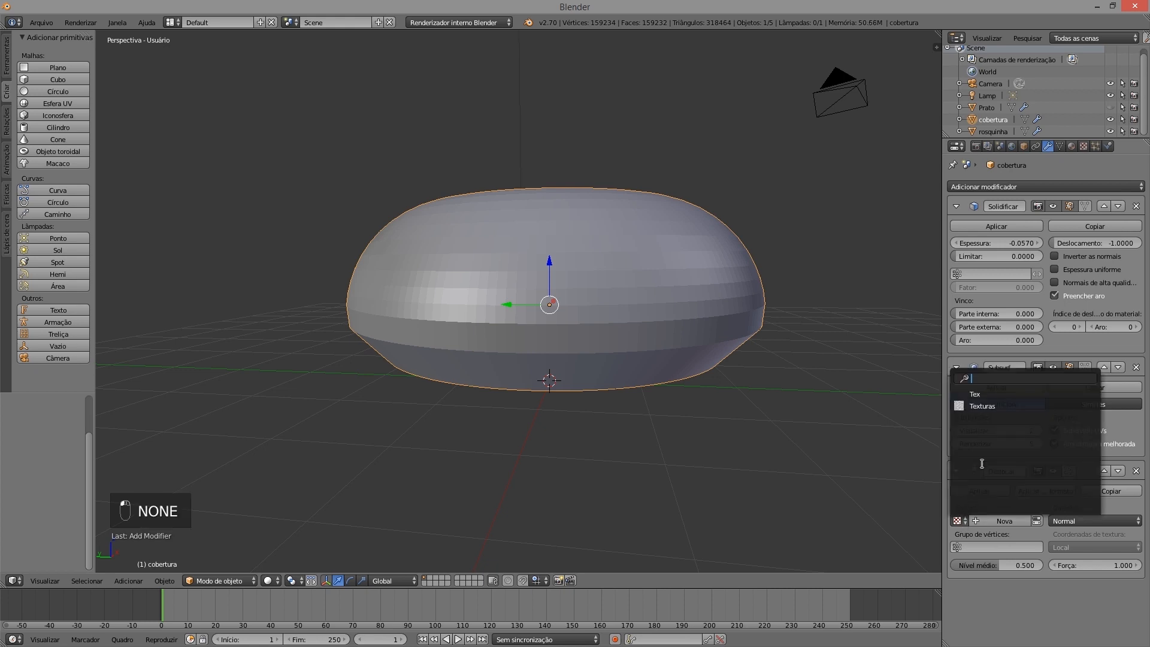
click(990, 406)
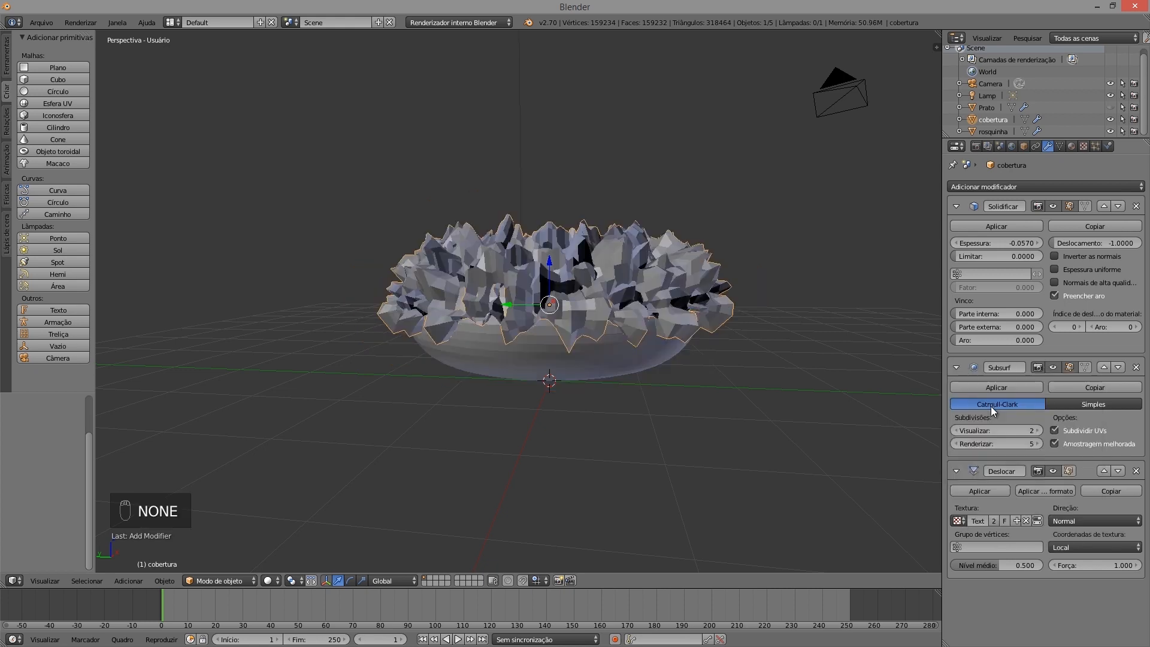
Set the Displace modifier's strength on cobertura to 0.2 and check the displaced surface
middle_drag(602, 261, 515, 269)
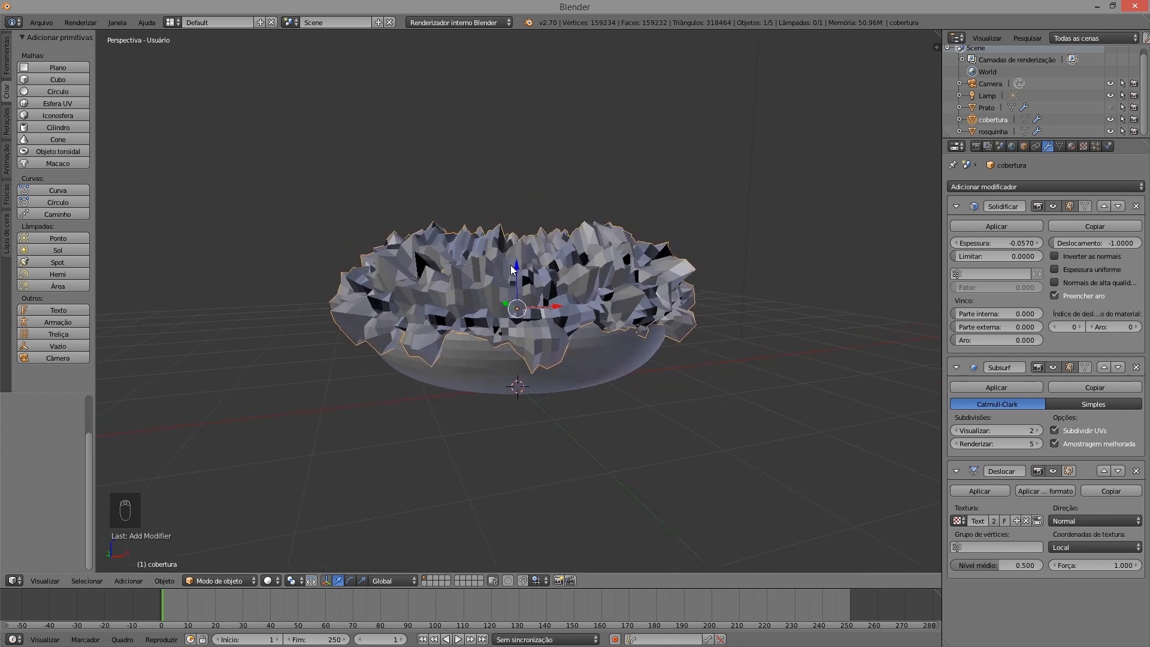
click(1126, 566)
text(0)
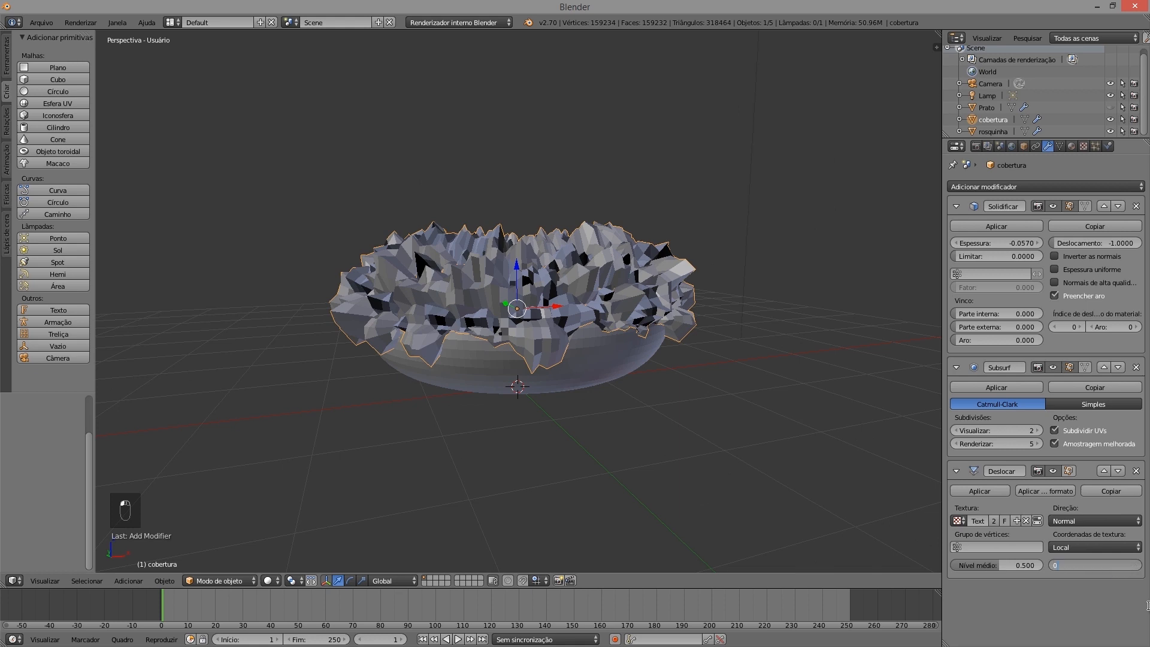
text(.2)
key(Return)
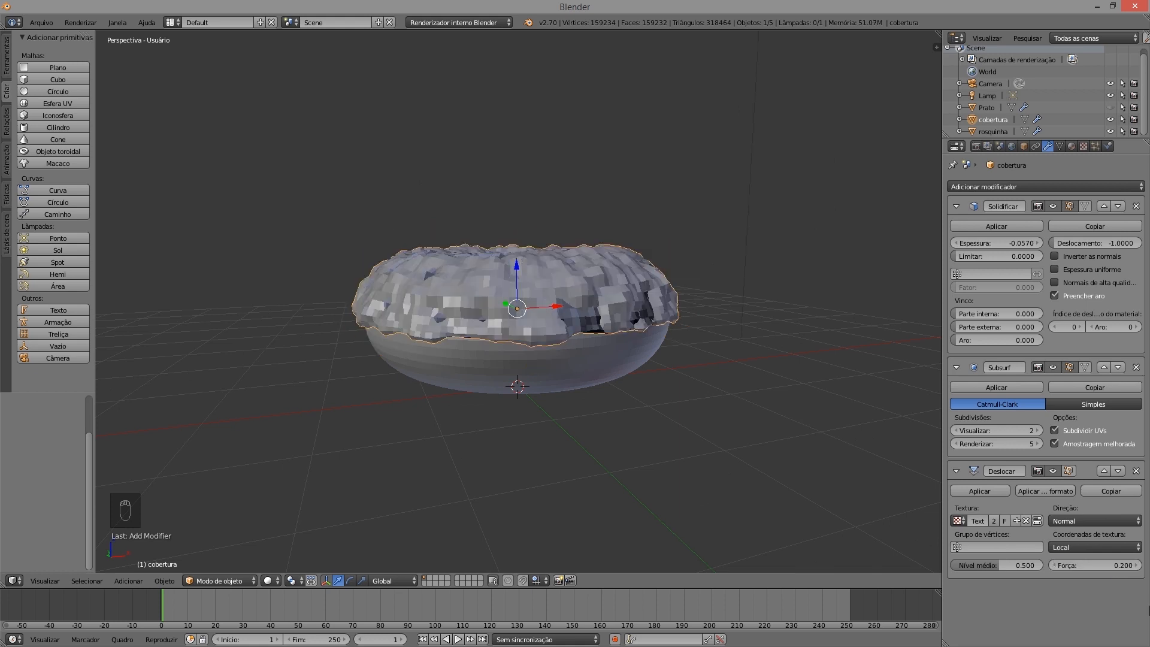
middle_drag(458, 333, 475, 391)
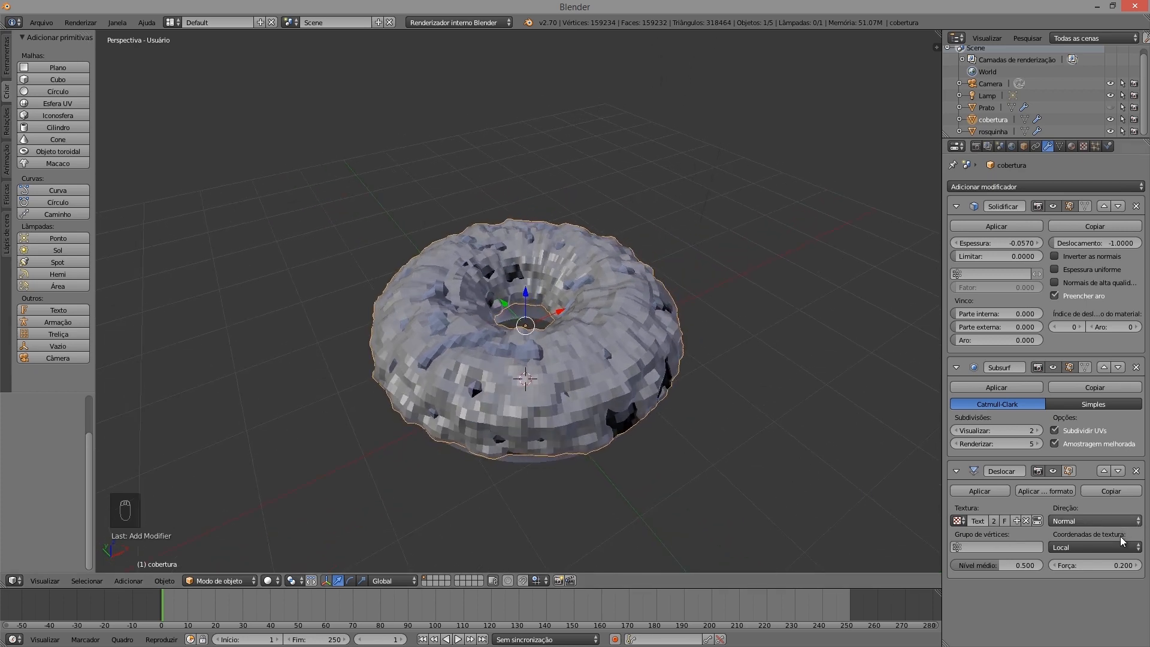
Reduce the Displace strength on cobertura to 0.1 and inspect the topping from above and the side
click(1131, 565)
text(0)
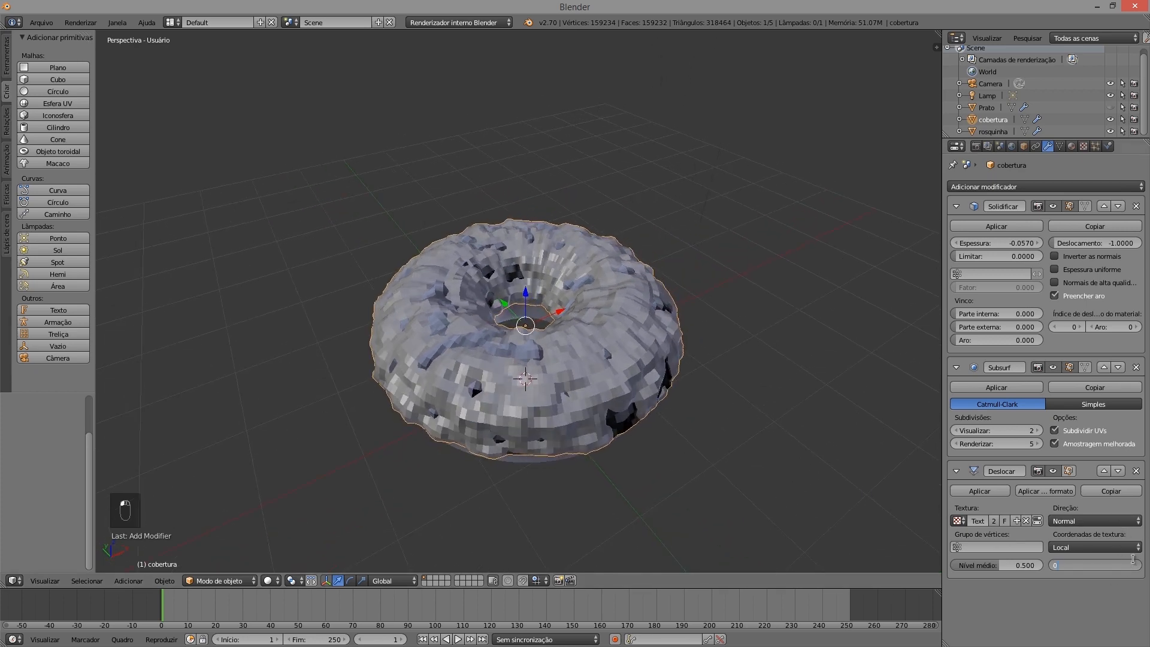
text(.1)
key(Return)
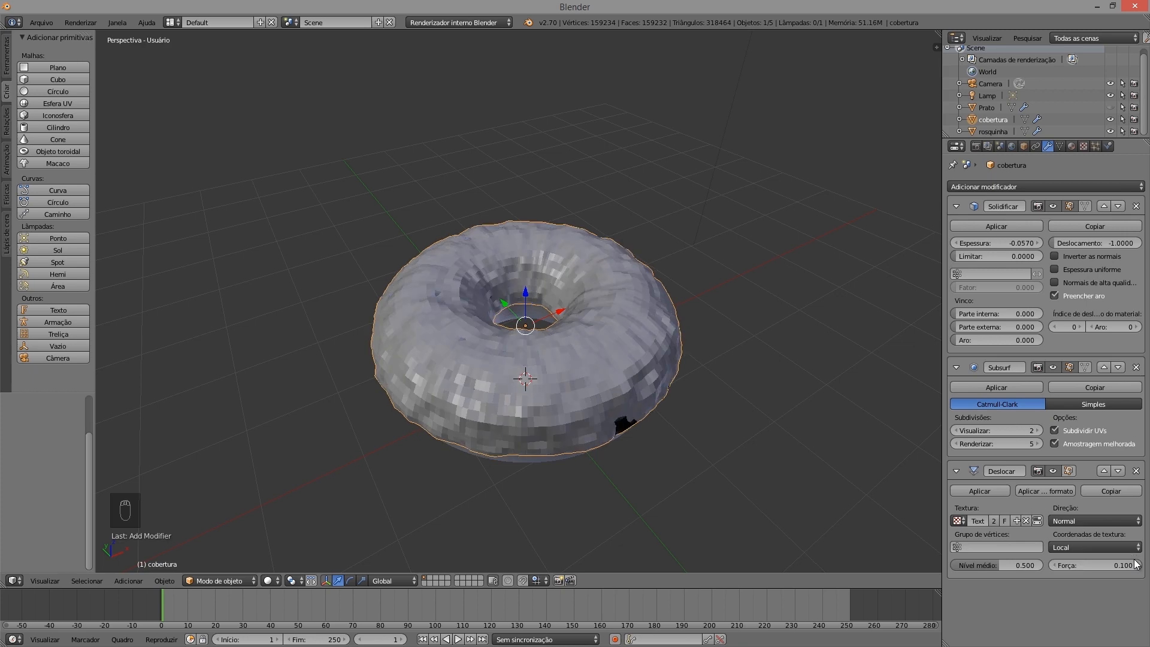
middle_drag(490, 336, 448, 320)
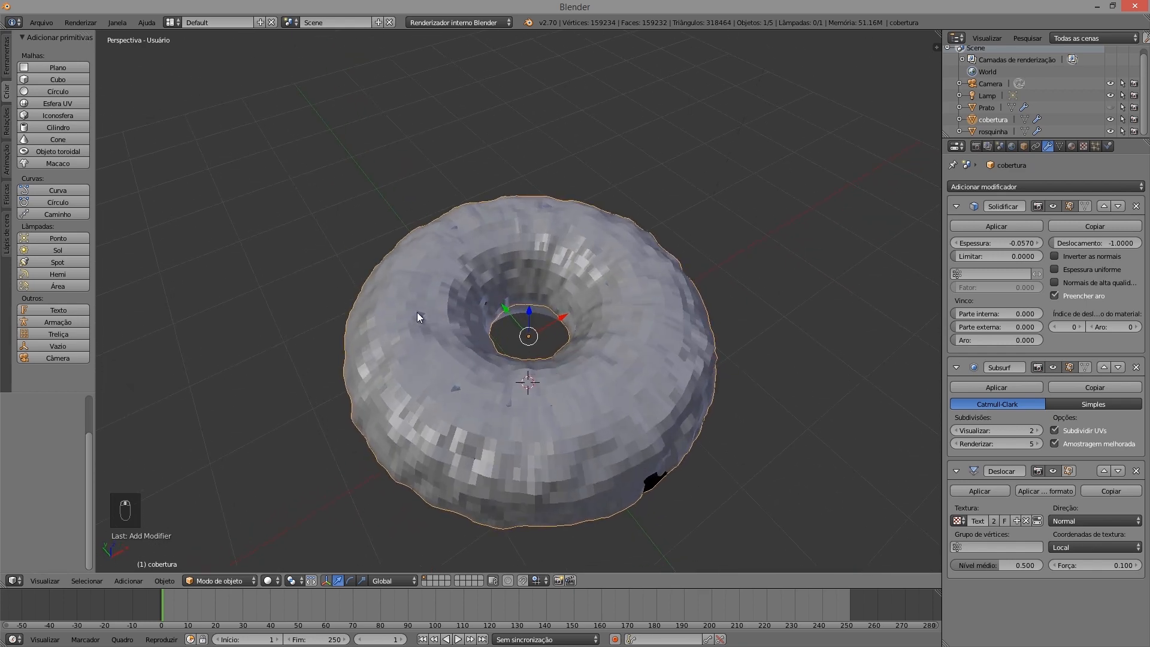
middle_drag(630, 357, 647, 311)
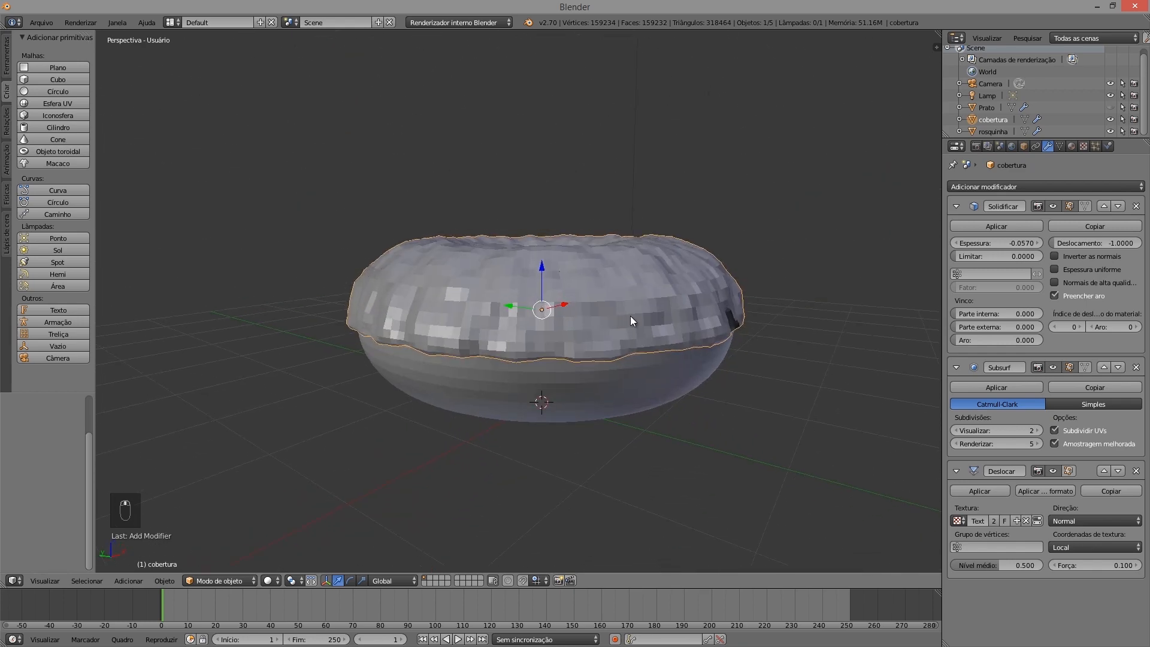
Set the Solidify thickness on cobertura to -0.0850 and check the topping against the donut
middle_drag(558, 326, 654, 308)
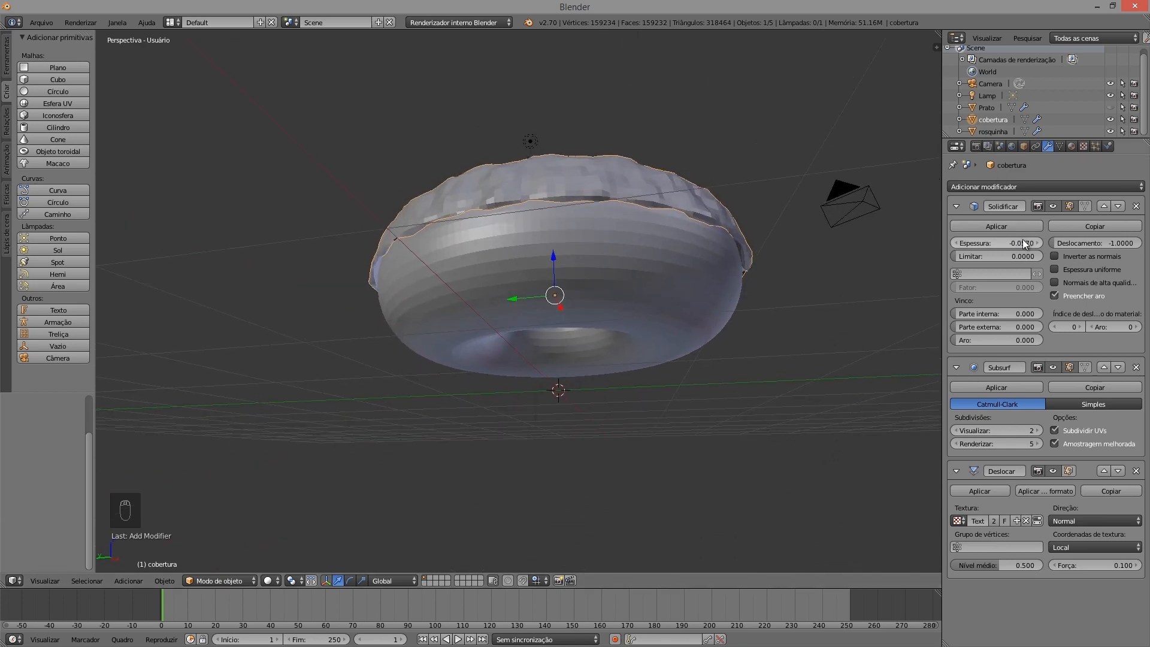
drag(1027, 242, 1007, 239)
middle_drag(643, 147, 662, 269)
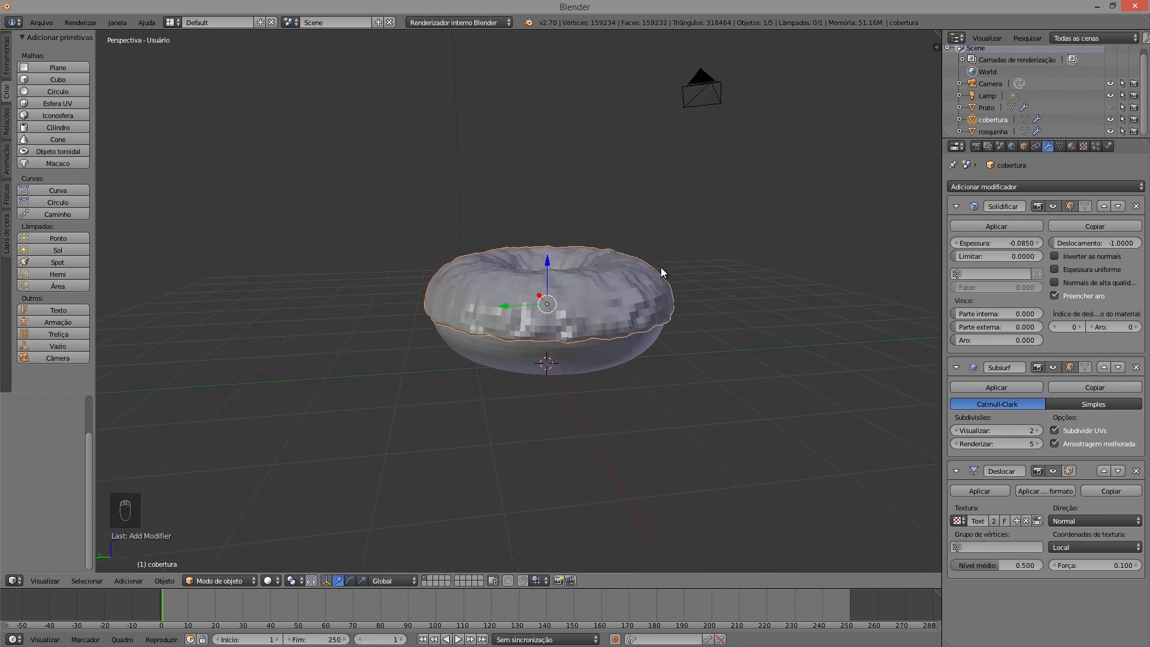
Select rosquinha and cobertura together through their shared group and move both about -0.249 along Y
right_click(576, 350)
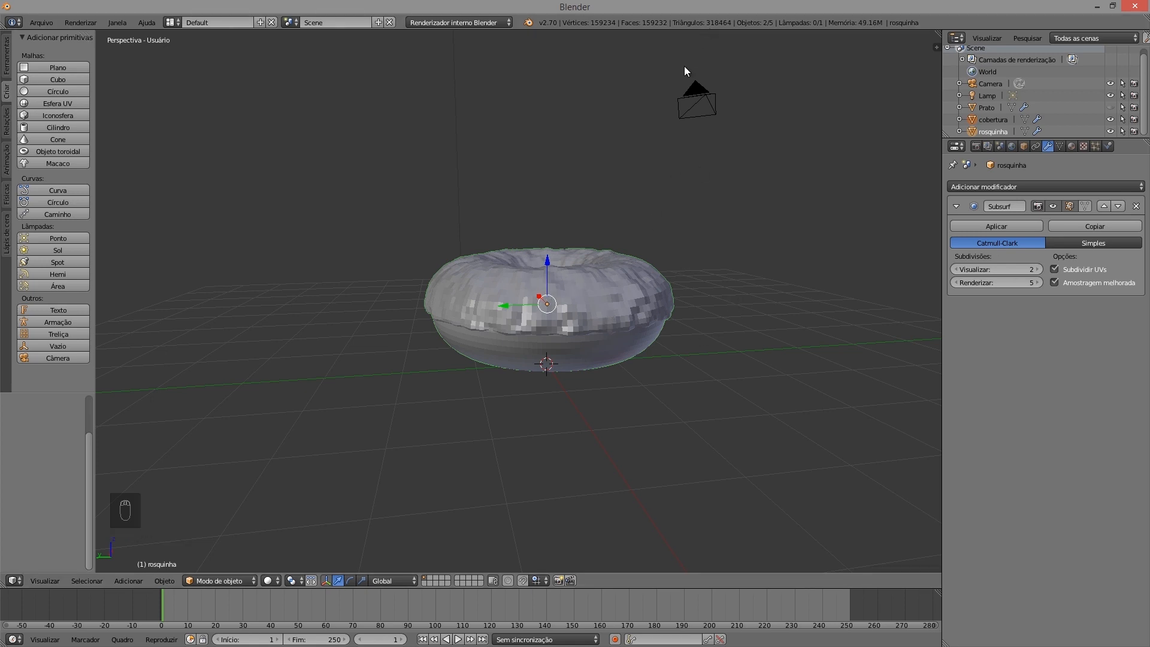
right_click(695, 98)
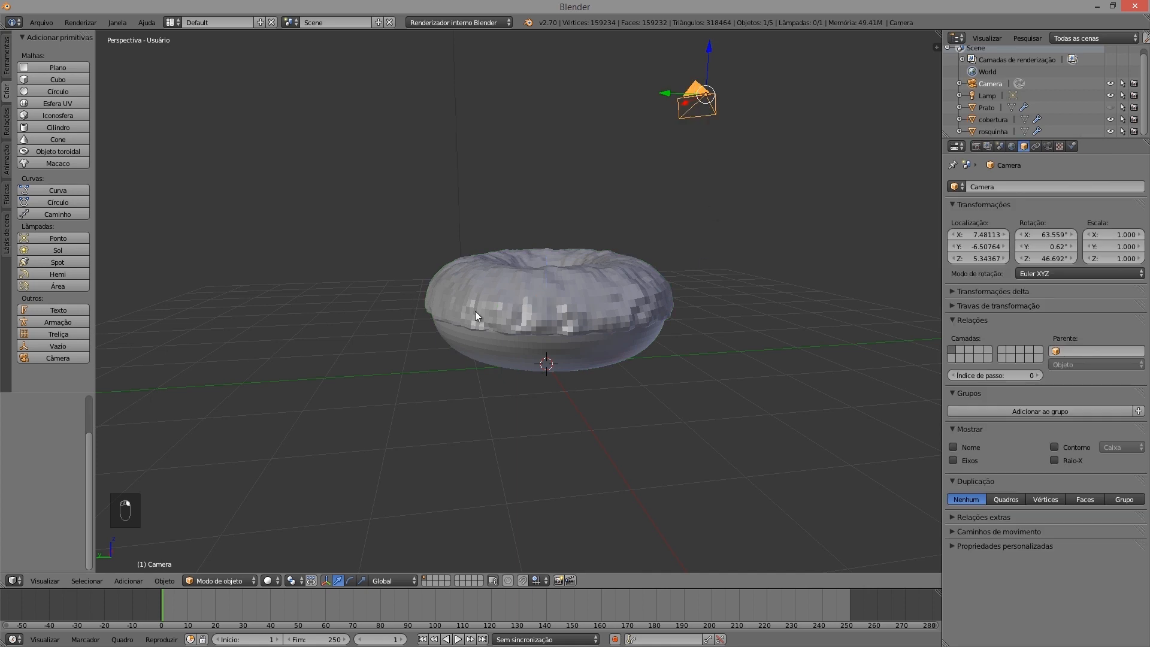
right_click(499, 351)
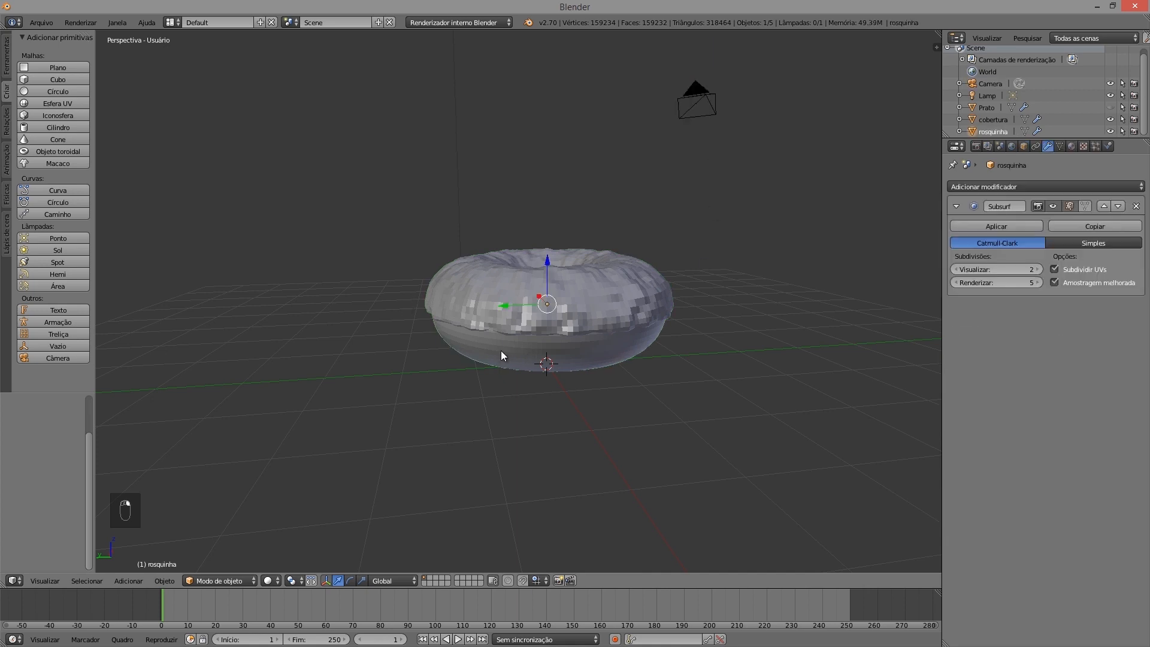
key(shift+g)
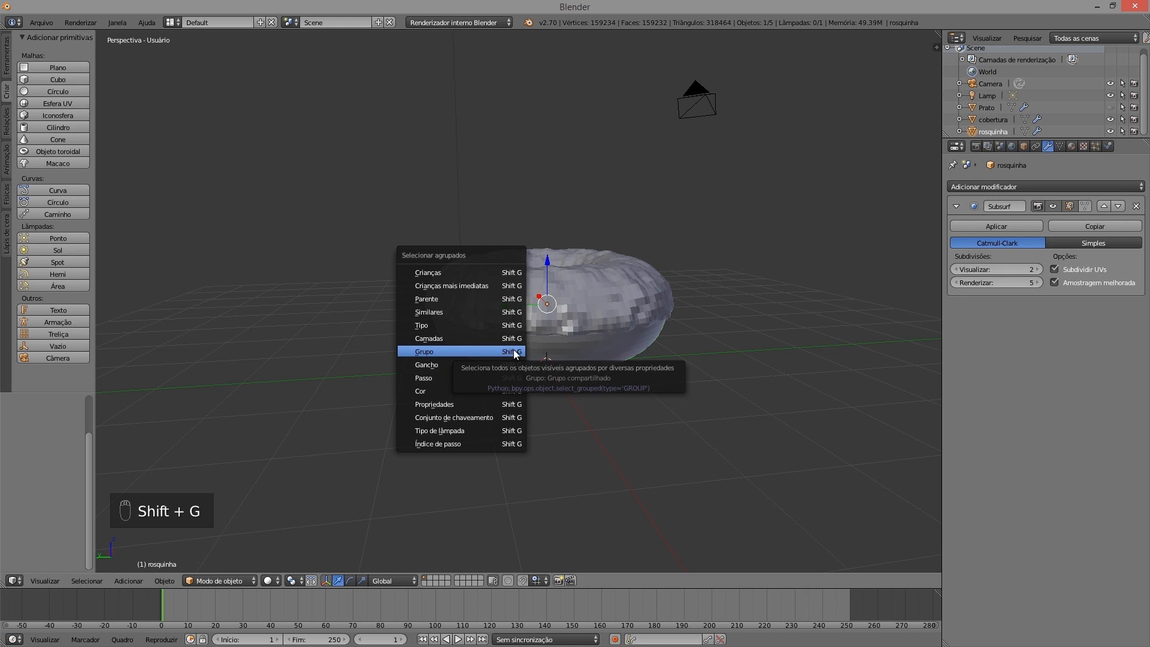
click(514, 351)
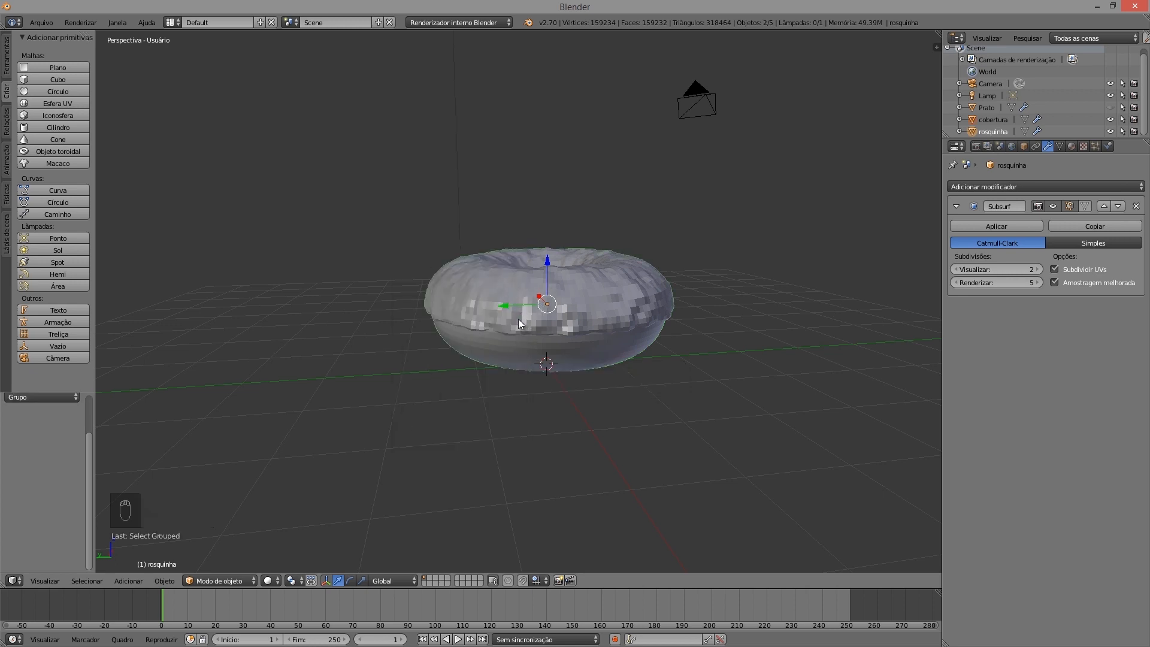
drag(507, 307, 480, 319)
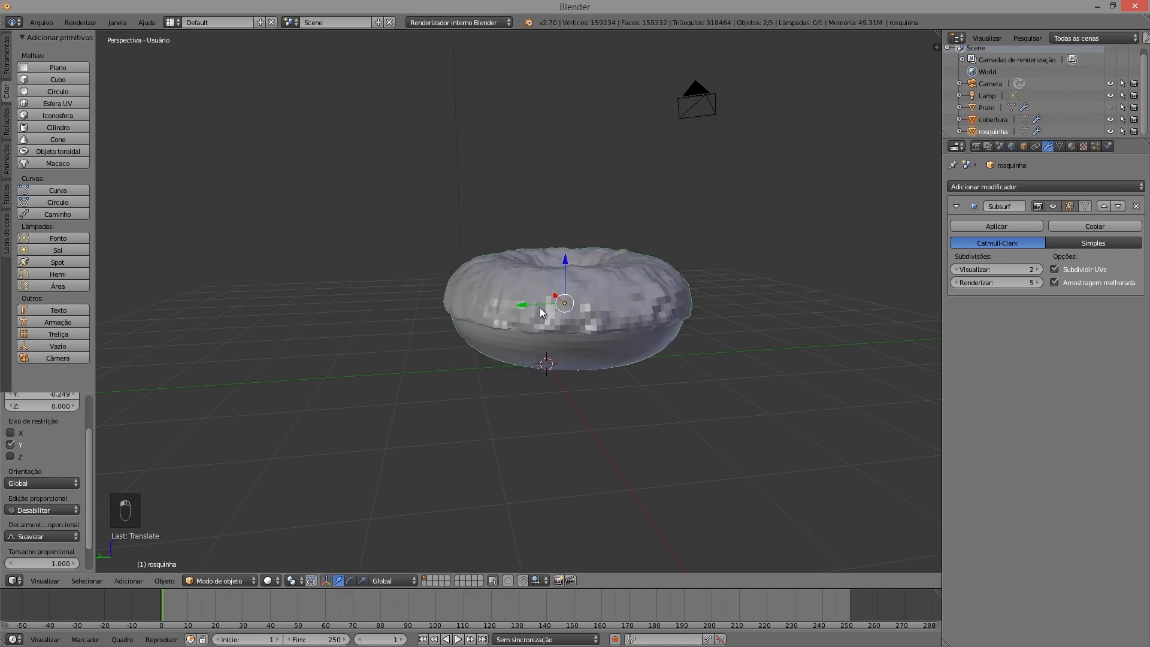
key(g)
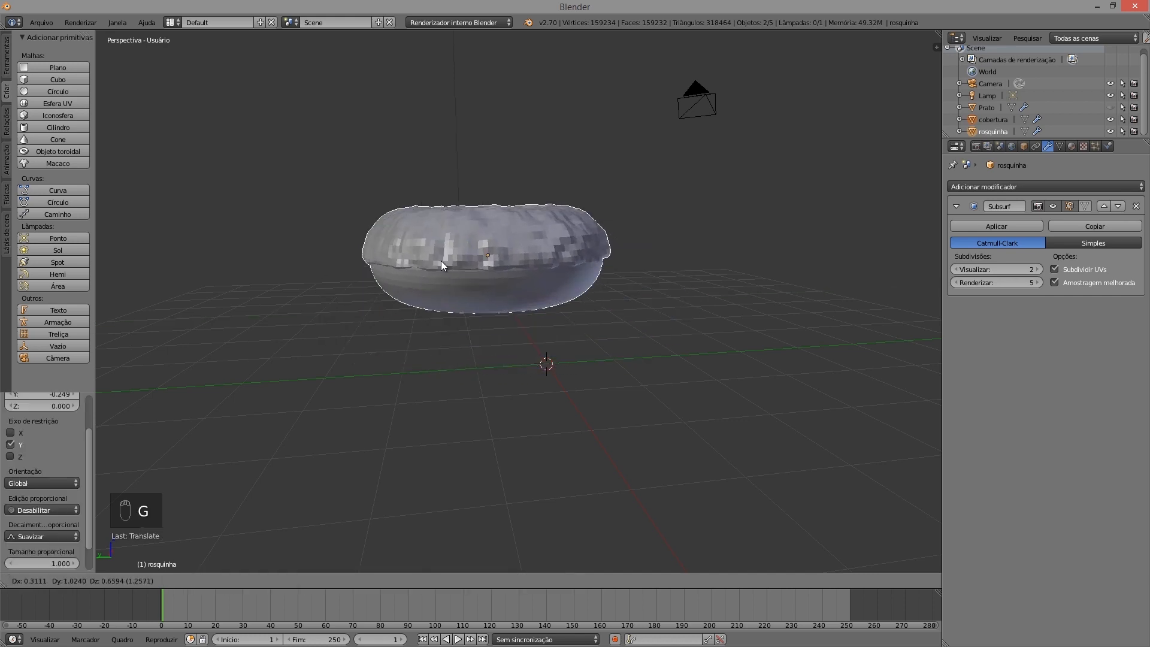
click(465, 277)
key(ctrl+z)
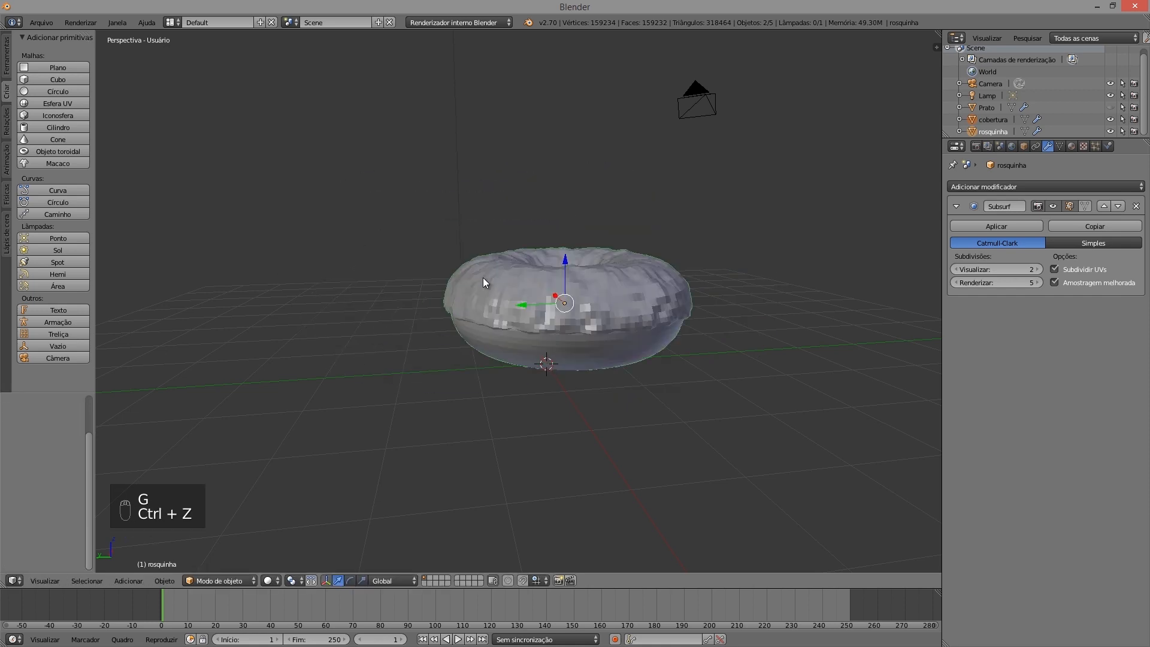
Scale the donut and its topping uniformly to about 0.655 and unhide the Prato dish
key(s)
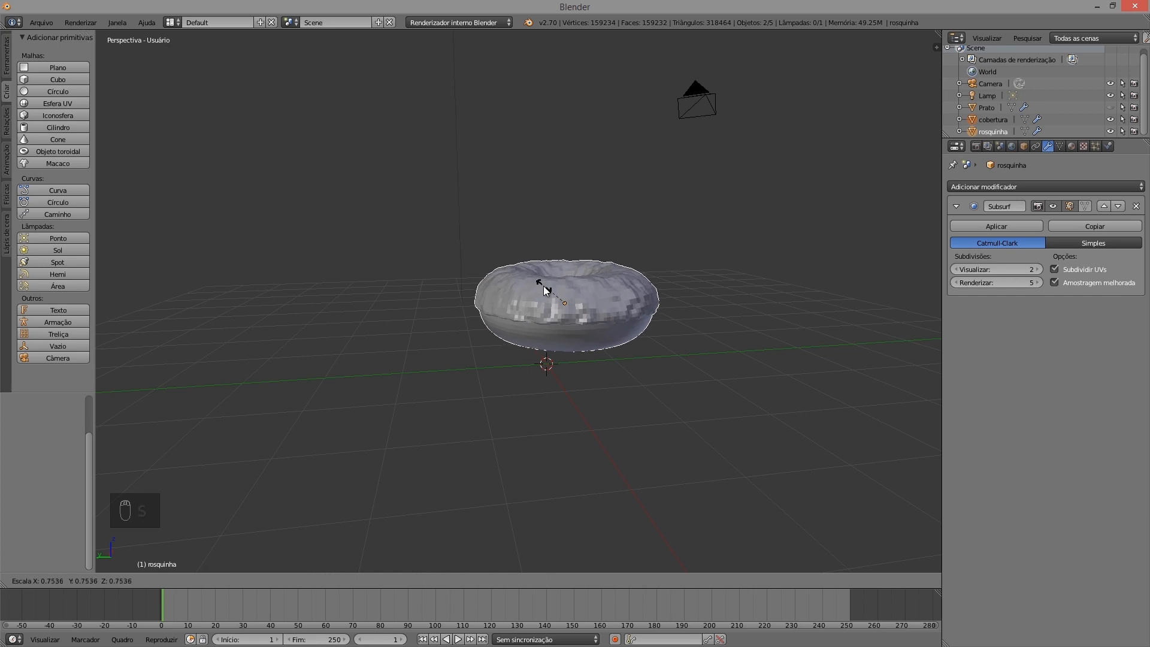
click(546, 286)
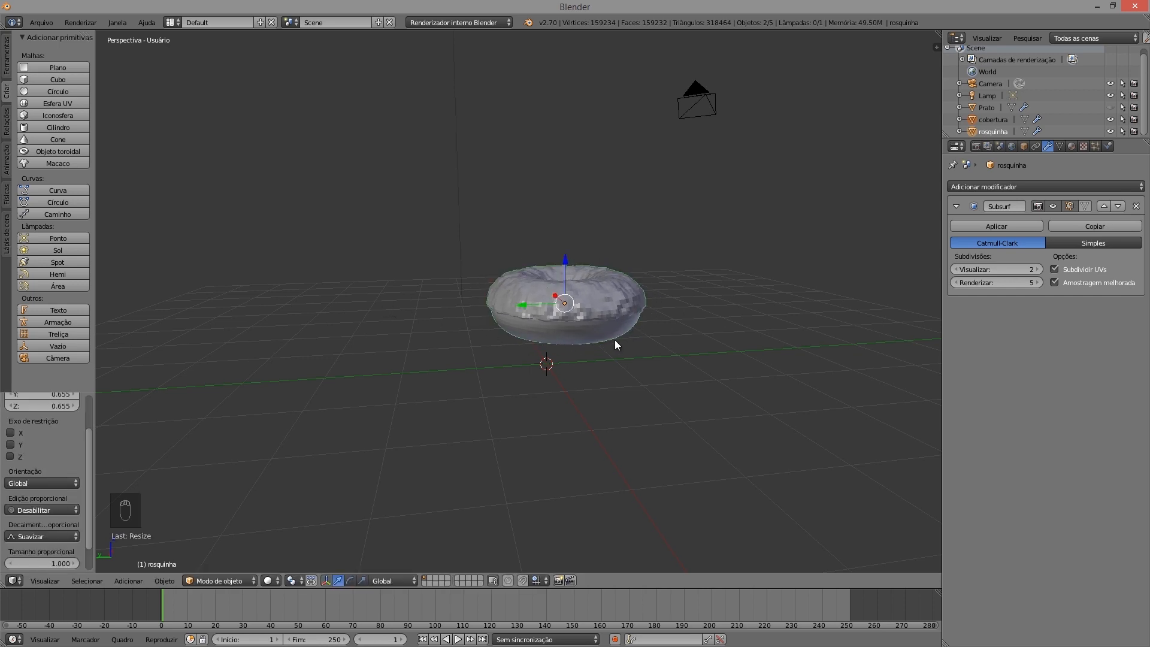
click(1110, 107)
middle_drag(585, 275, 636, 279)
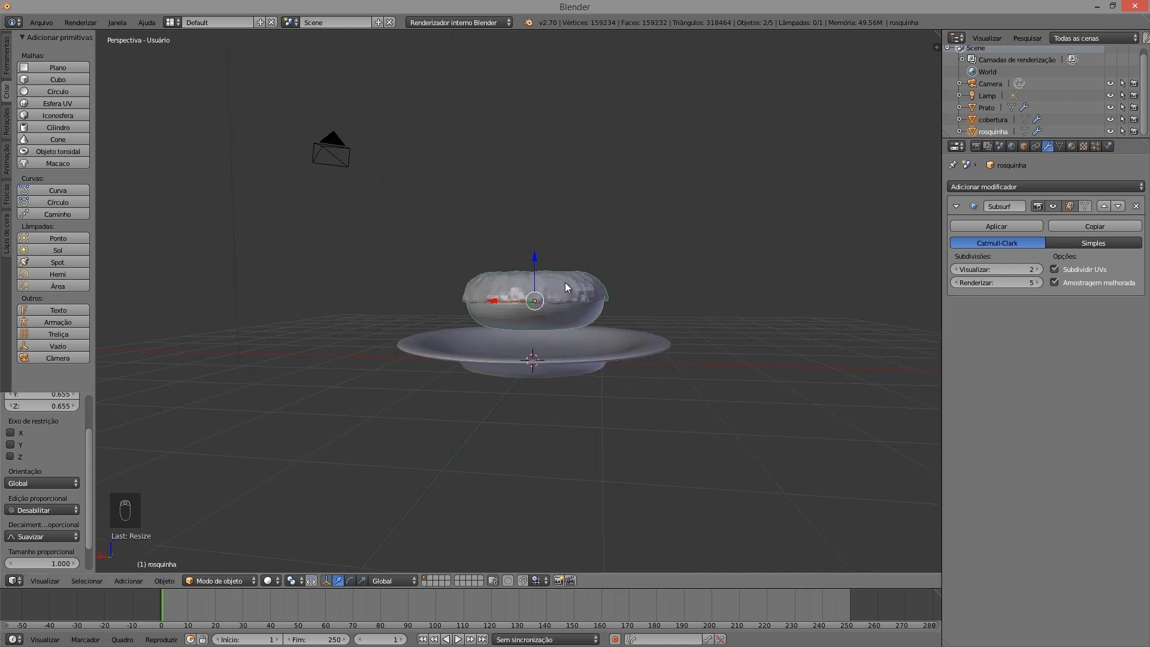
Lower the donut and topping along Z in the front wireframe view until they rest inside the dish
key(ctrl+alt+q)
key(ctrl+alt+q)
scroll(596, 357, up, 5)
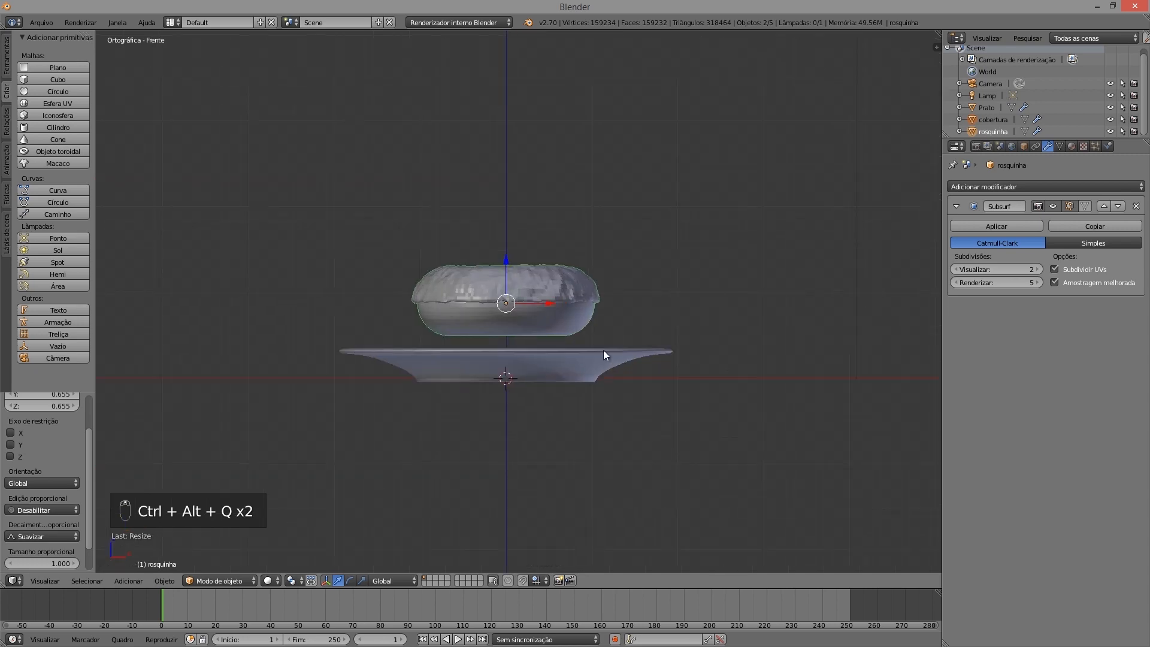
key(z)
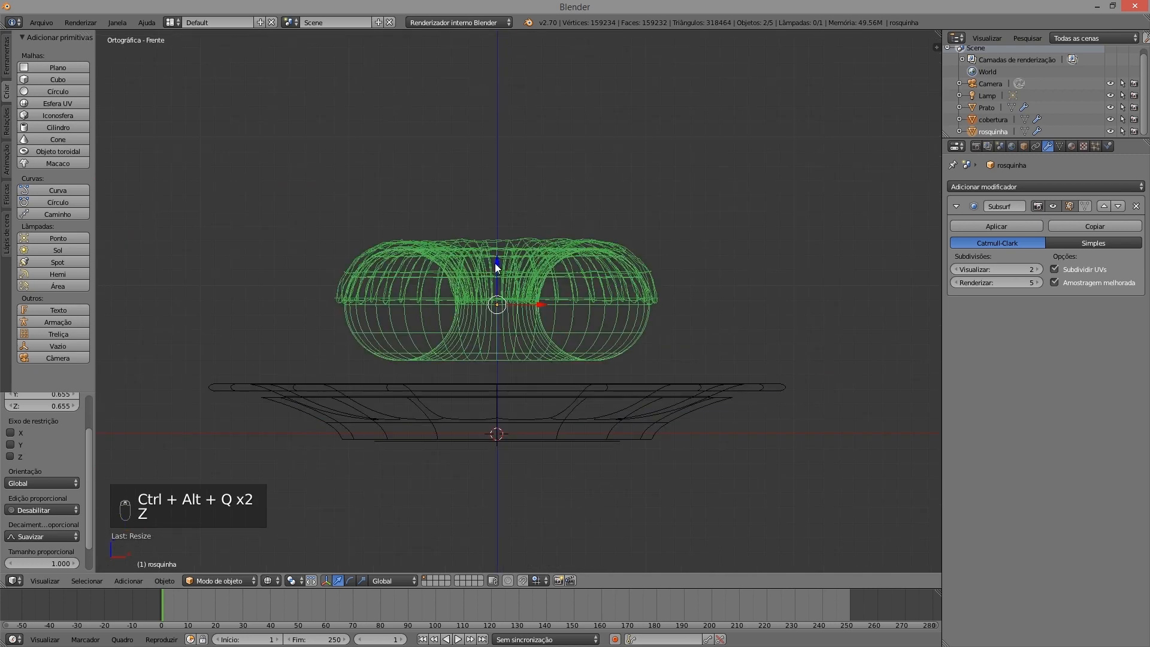
drag(496, 261, 483, 368)
scroll(522, 424, up, 3)
Center the donut and topping over the dish in the right view by moving them about 0.147 along Y, and return to solid perspective
key(ctrl+alt+q)
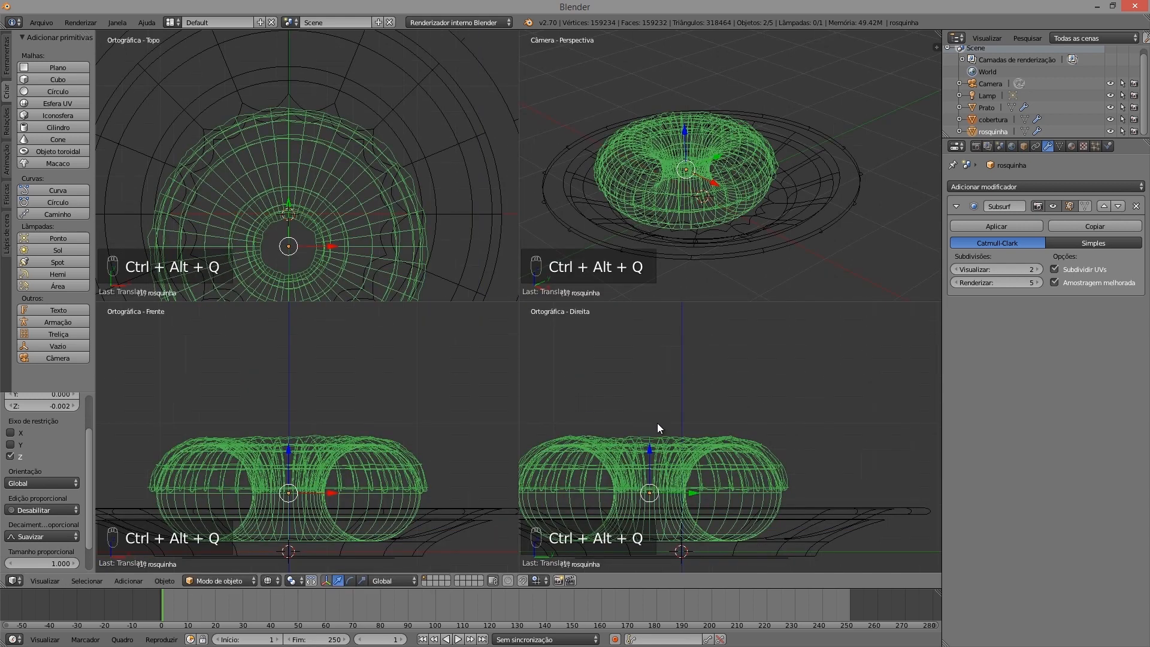
key(ctrl+alt+q)
shift+middle_drag(409, 476, 578, 396)
drag(591, 333, 629, 333)
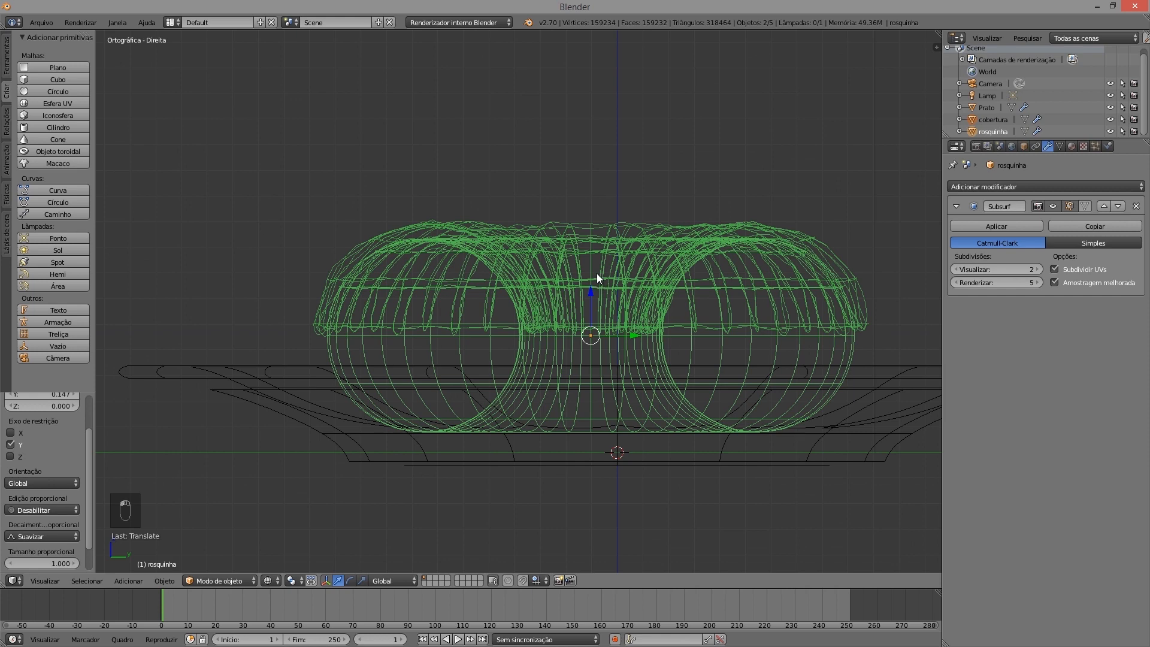
key(ctrl+alt+q)
key(ctrl+alt+q)
key(z)
scroll(419, 326, down, 6)
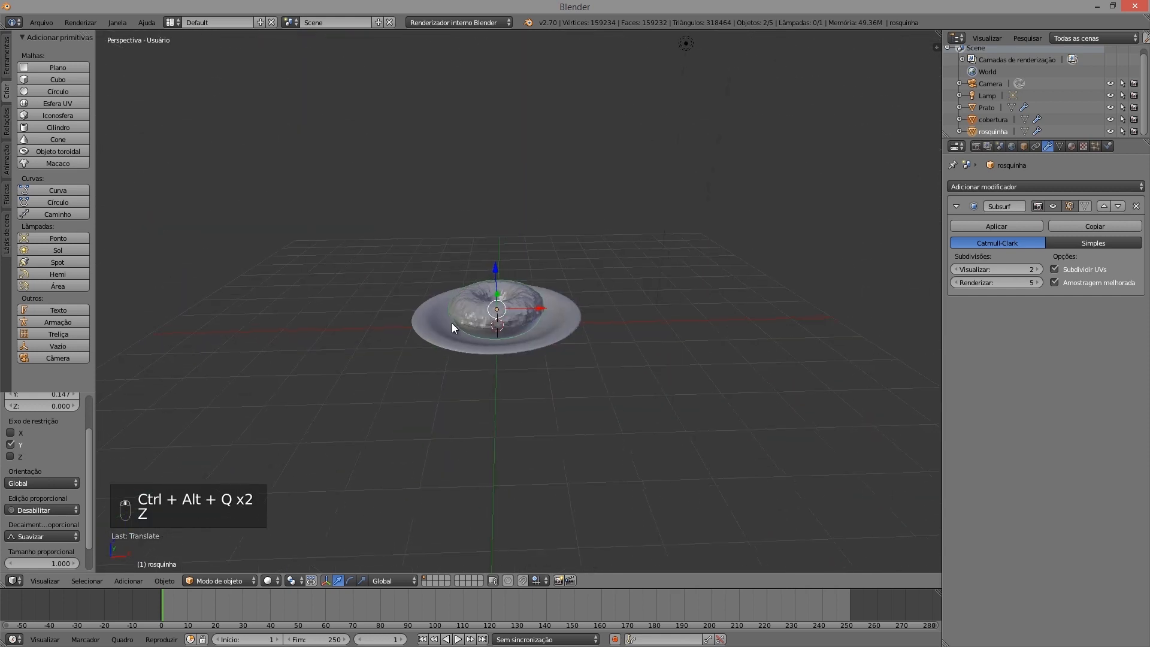
middle_drag(506, 342, 529, 315)
scroll(488, 381, up, 5)
key(g)
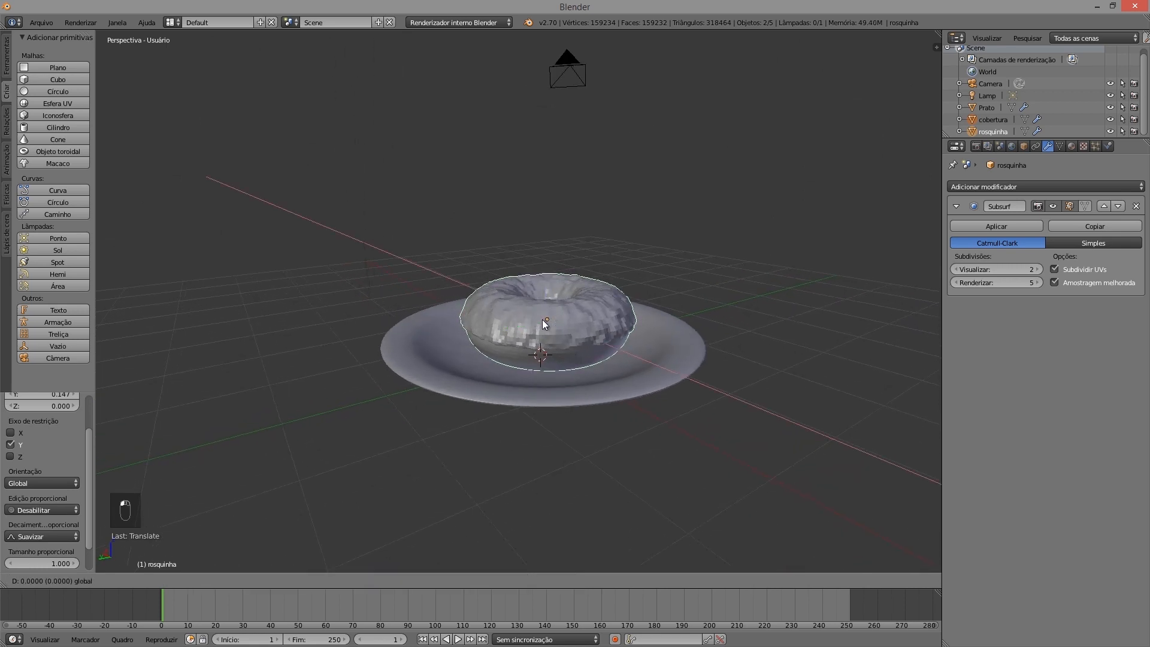
key(x)
click(545, 322)
middle_drag(591, 376, 702, 351)
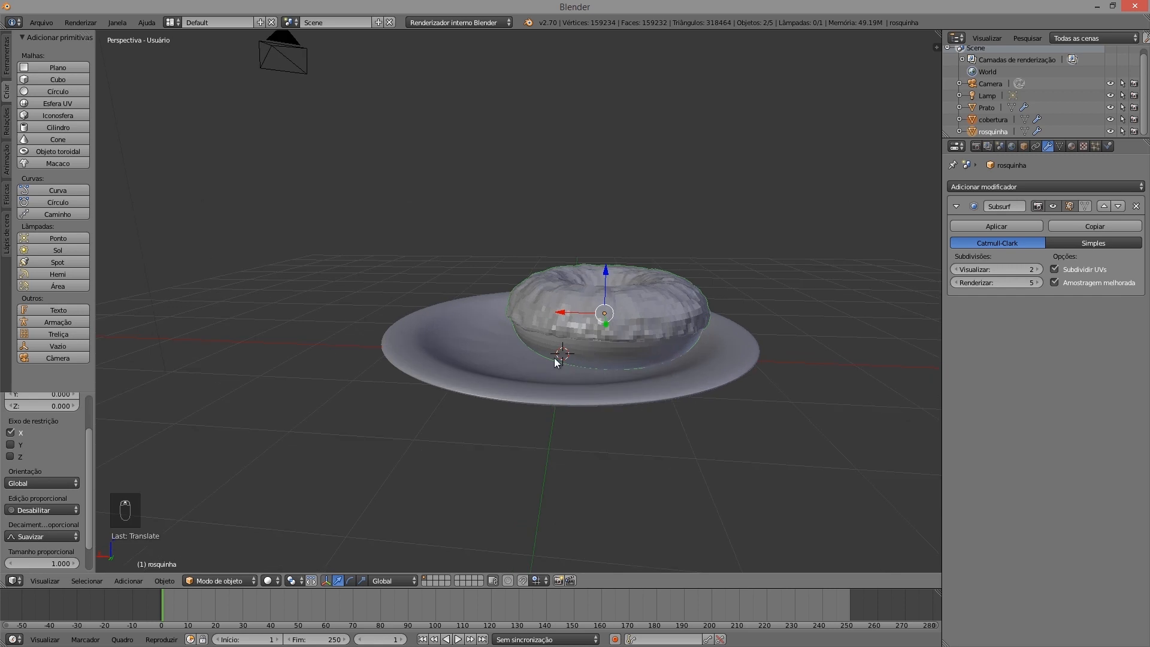
key(ctrl+z)
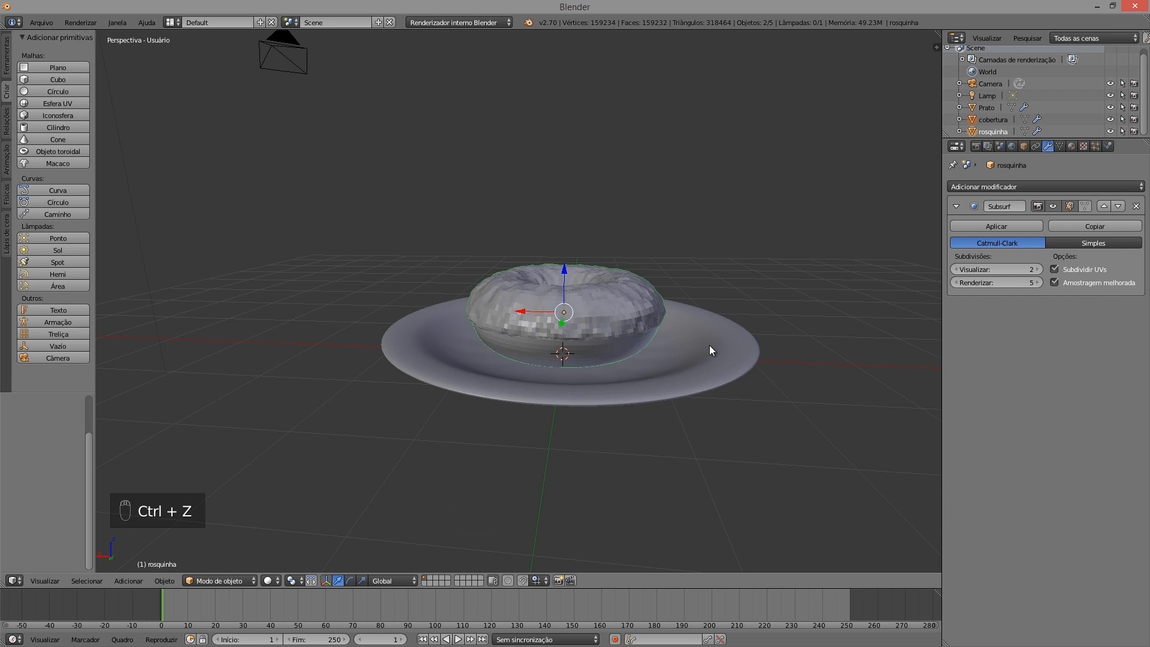
Set the viewport subdivisions of the Prato dish's Subsurf modifier to 2
middle_drag(655, 346, 619, 334)
middle_drag(560, 358, 465, 362)
scroll(466, 360, down, 5)
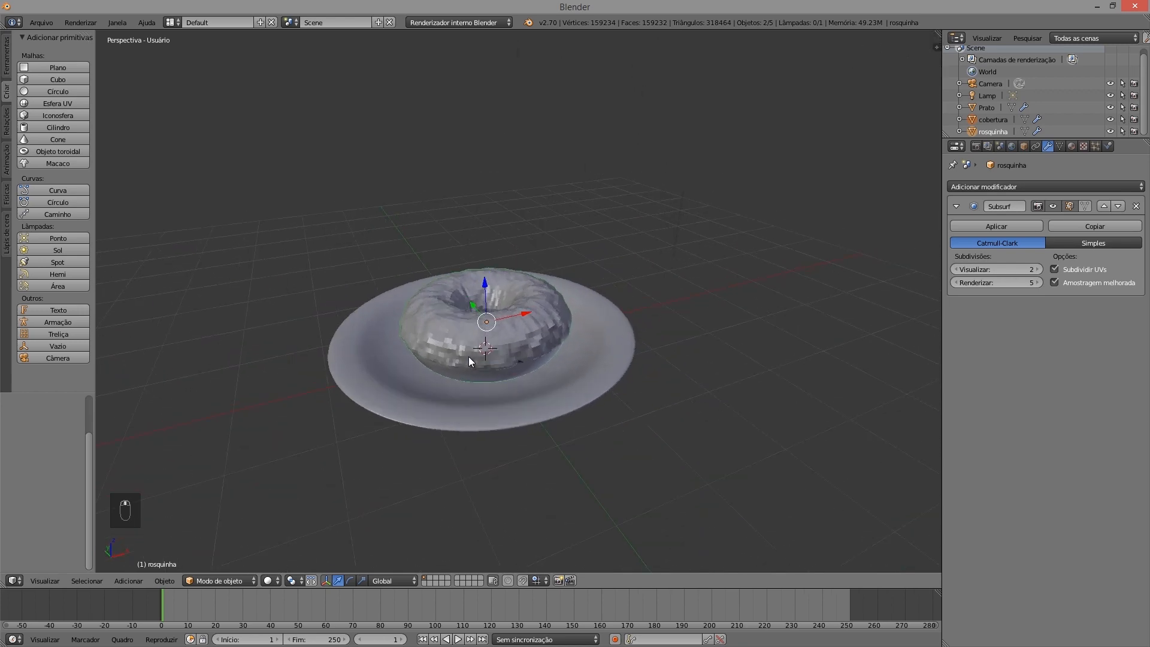
middle_drag(521, 343, 591, 340)
right_click(465, 407)
click(955, 270)
click(955, 270)
click(955, 270)
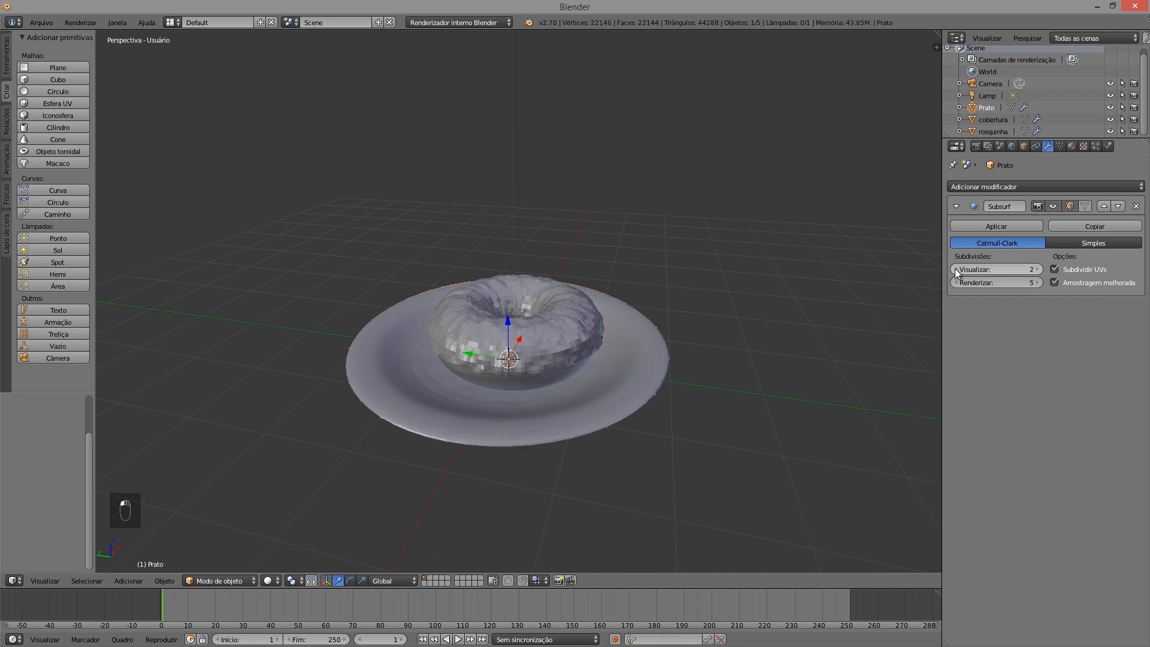
Select the dish together with the donut and topping and move all three about 2.378 along Y
right_click(538, 338)
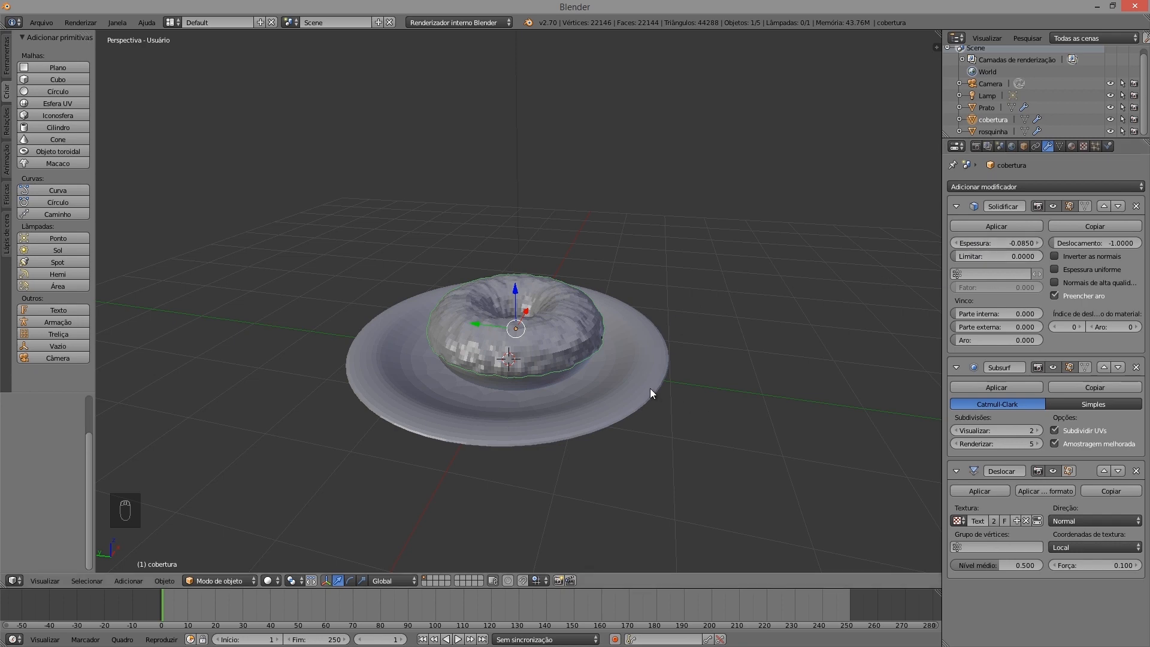
mouse_move(566, 370)
middle_down()
mouse_move(574, 386)
mouse_move(649, 336)
mouse_move(626, 359)
mouse_move(588, 336)
mouse_move(555, 379)
middle_up()
right_click(549, 376)
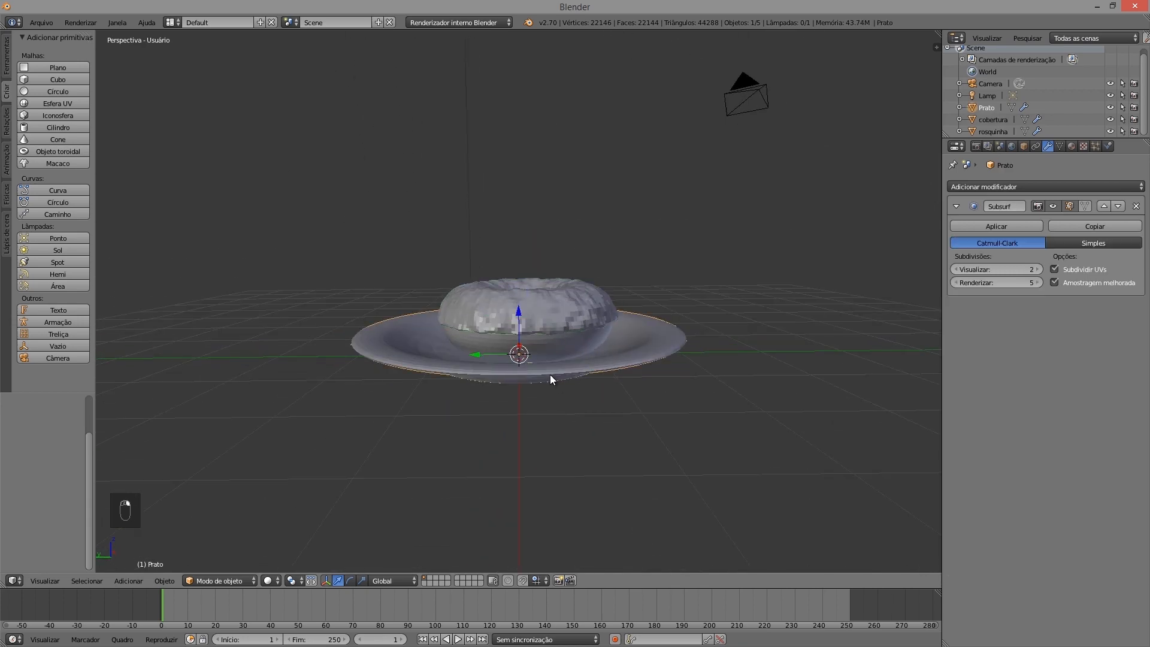
right_click(561, 343)
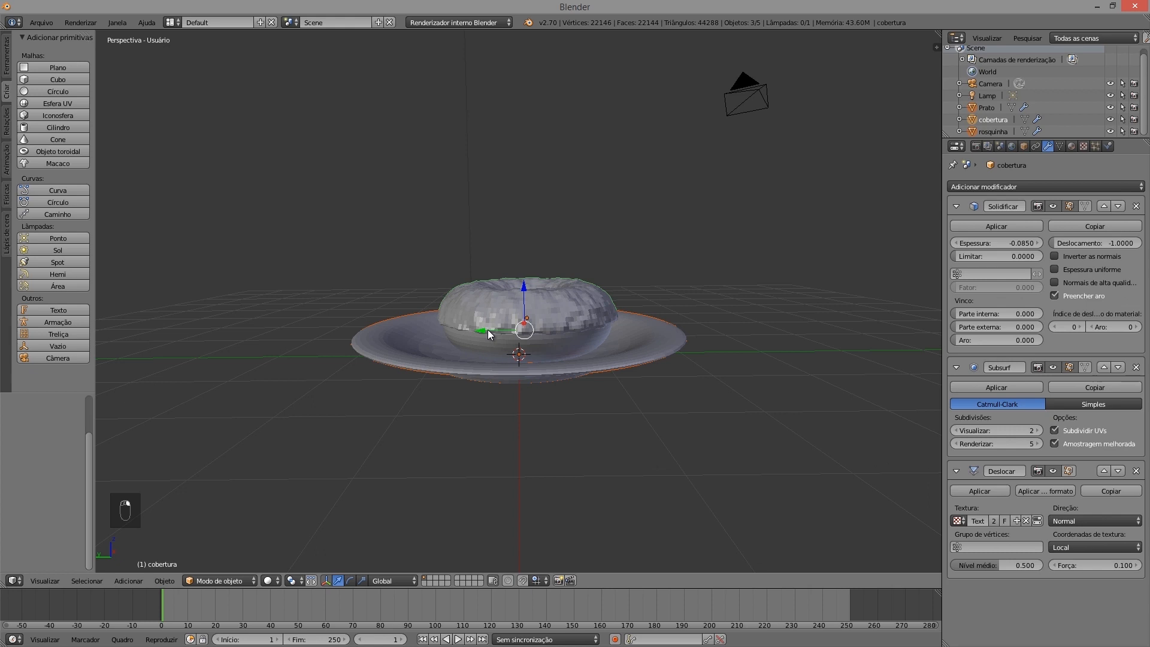
key(g)
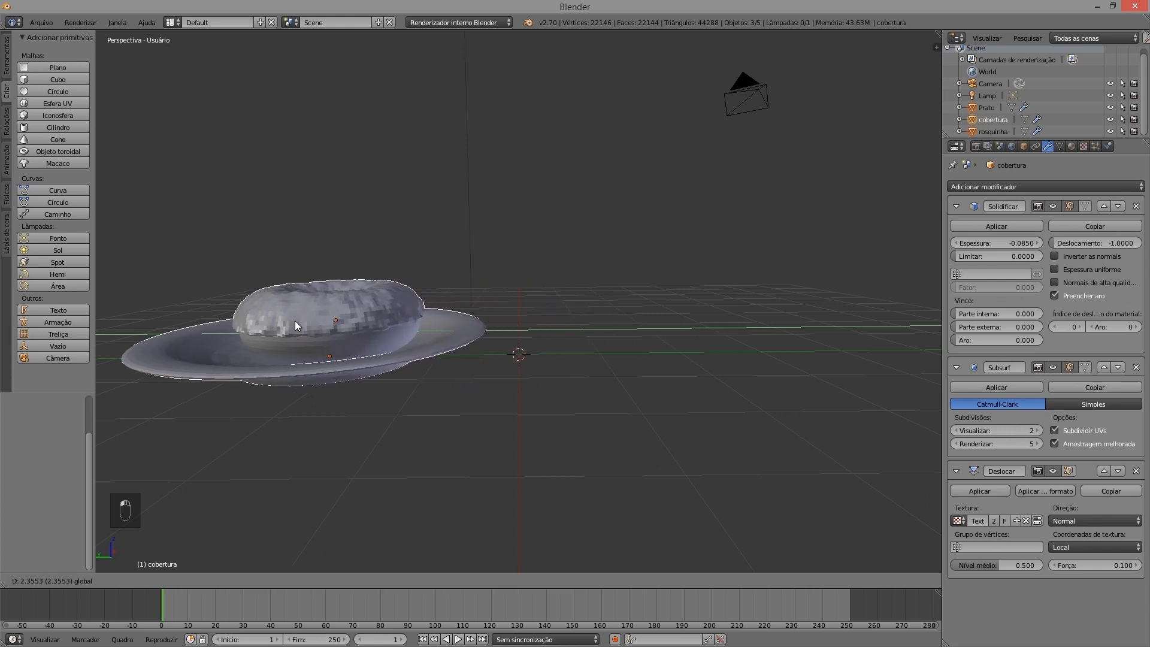
click(296, 321)
mouse_move(466, 322)
middle_down()
mouse_move(480, 291)
mouse_move(476, 305)
middle_up()
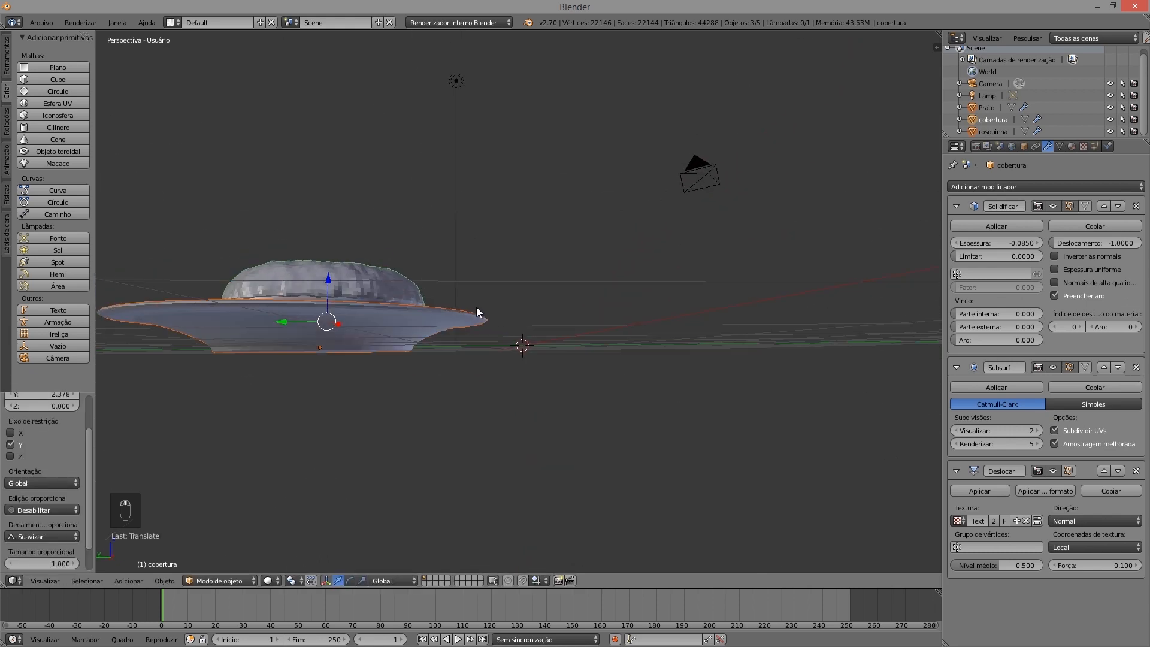
Raise the dish, donut and topping about 0.054 along Z in the front wireframe view and switch to the camera view
key(ctrl+alt+q)
key(ctrl+alt+q)
scroll(493, 393, up, 5)
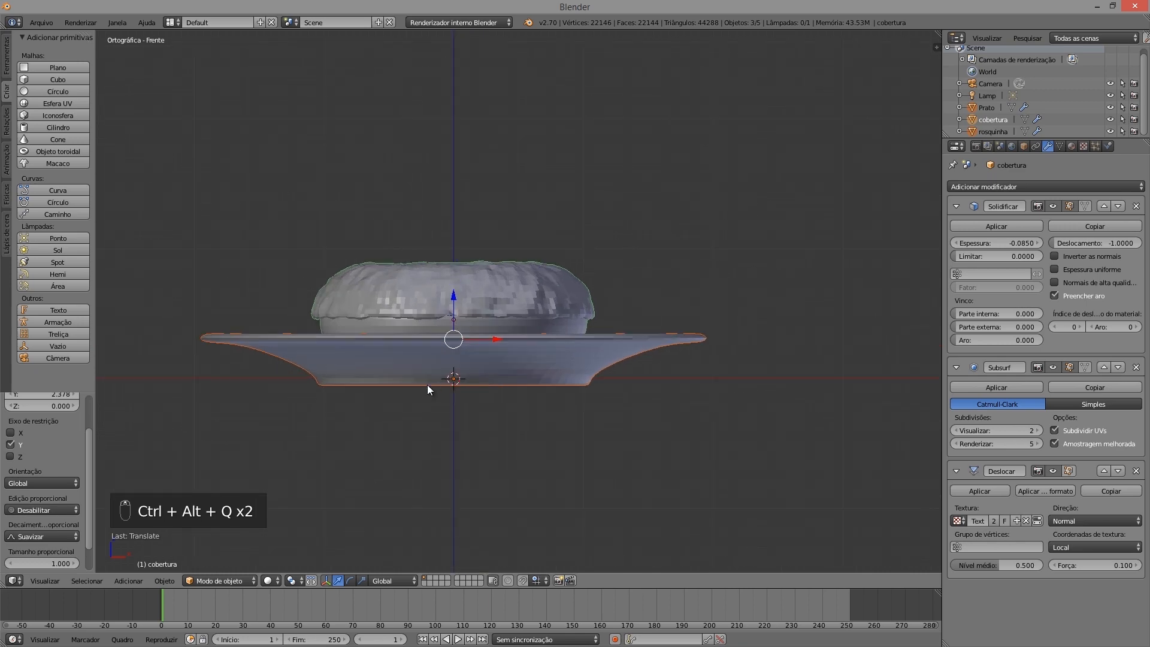
key(z)
drag(440, 303, 440, 294)
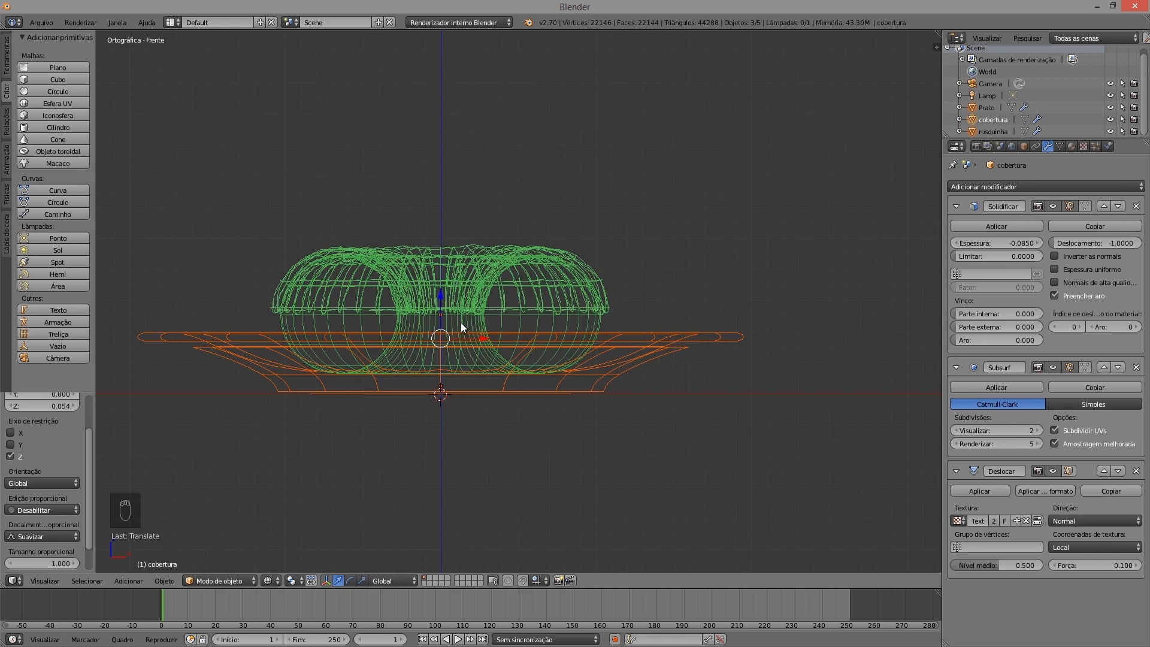
key(ctrl+alt+q)
key(ctrl+alt+q)
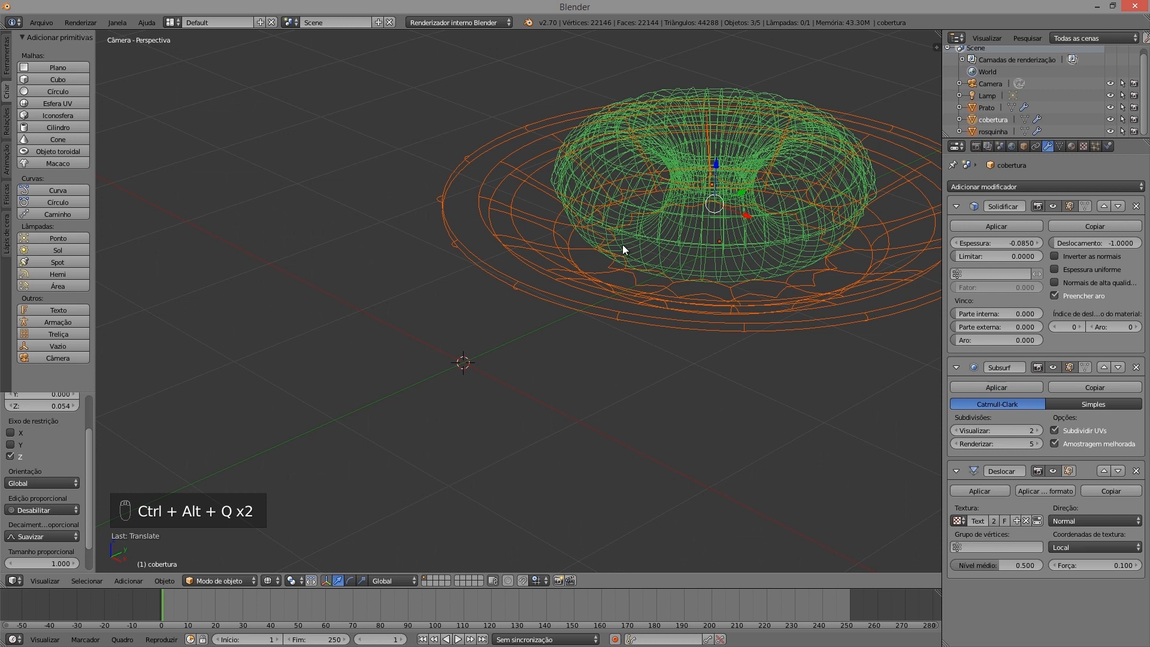
Add a cylinder with radius 1.000 and depth 0.100, and move it about -0.630 along Y in front of the dish
scroll(623, 246, down, 3)
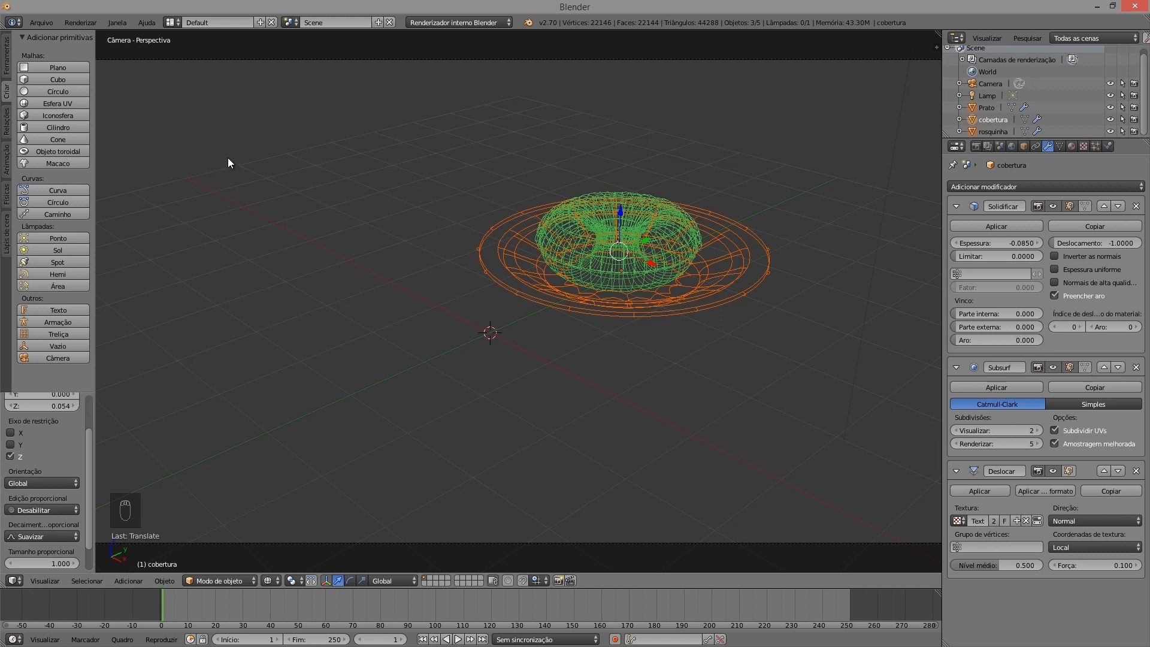
click(60, 125)
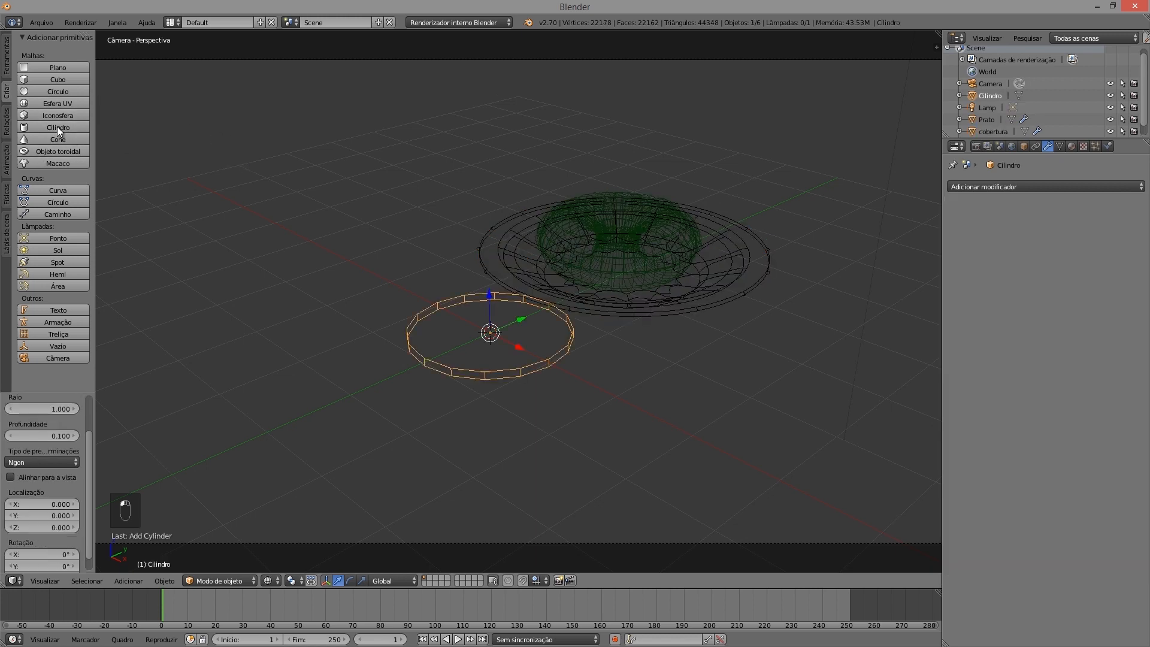
drag(520, 321, 478, 336)
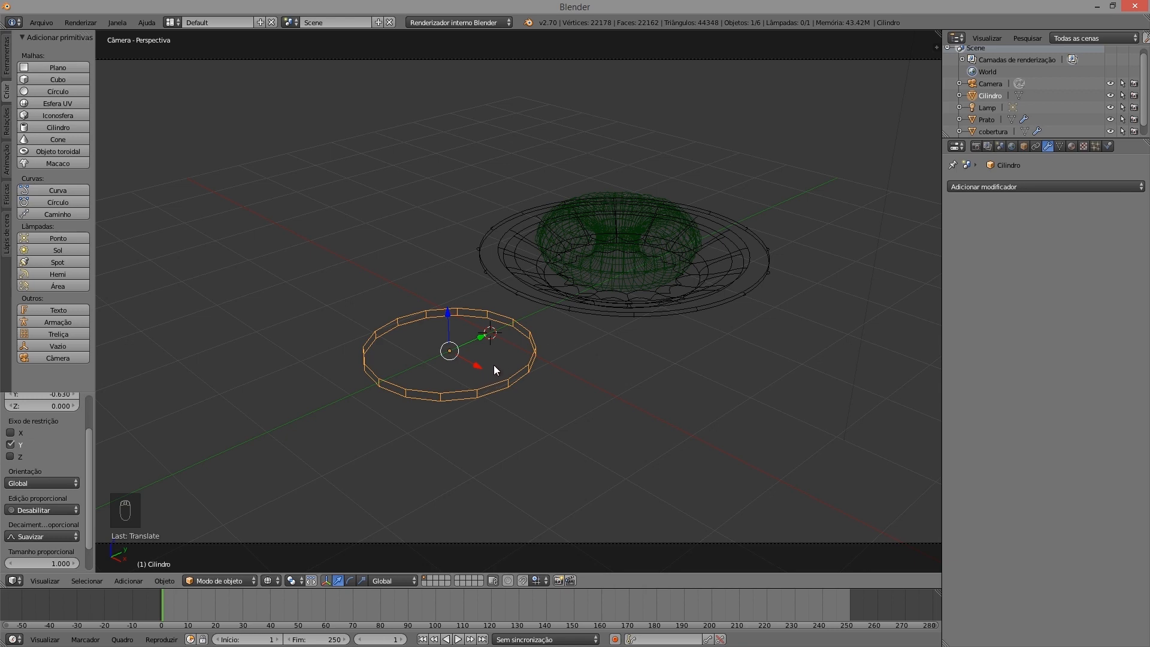
key(ctrl+alt+q)
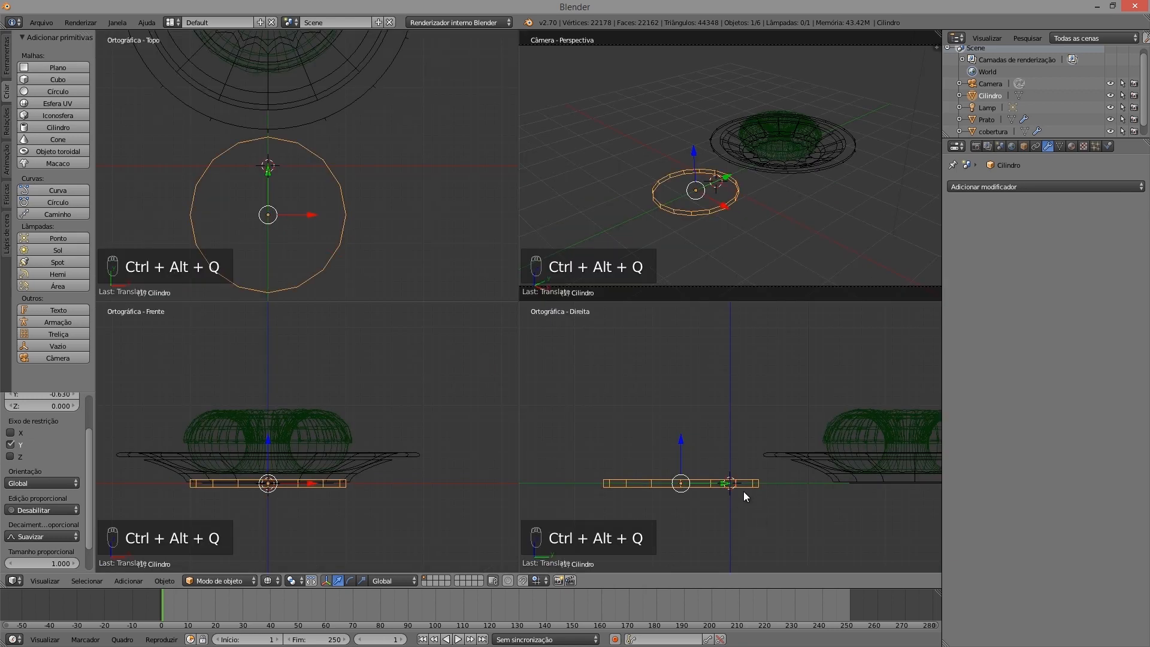
Raise the cylinder about 0.054 along Z and move it about -0.116 along Y in the right wireframe view
key(ctrl+alt+q)
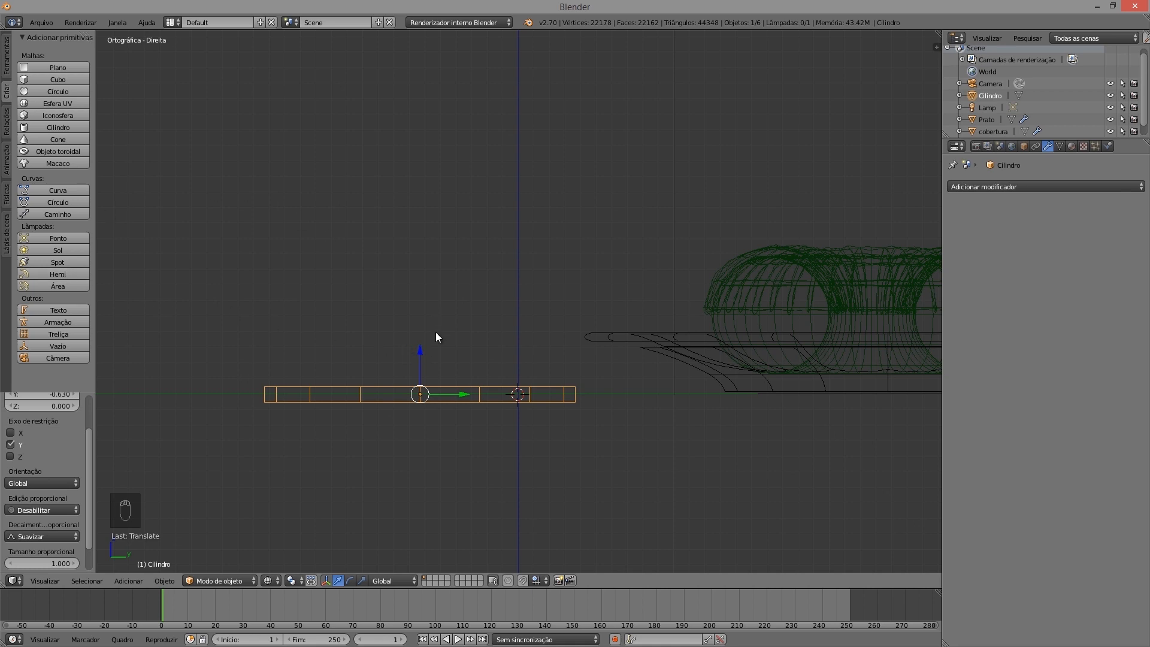
drag(419, 354, 417, 347)
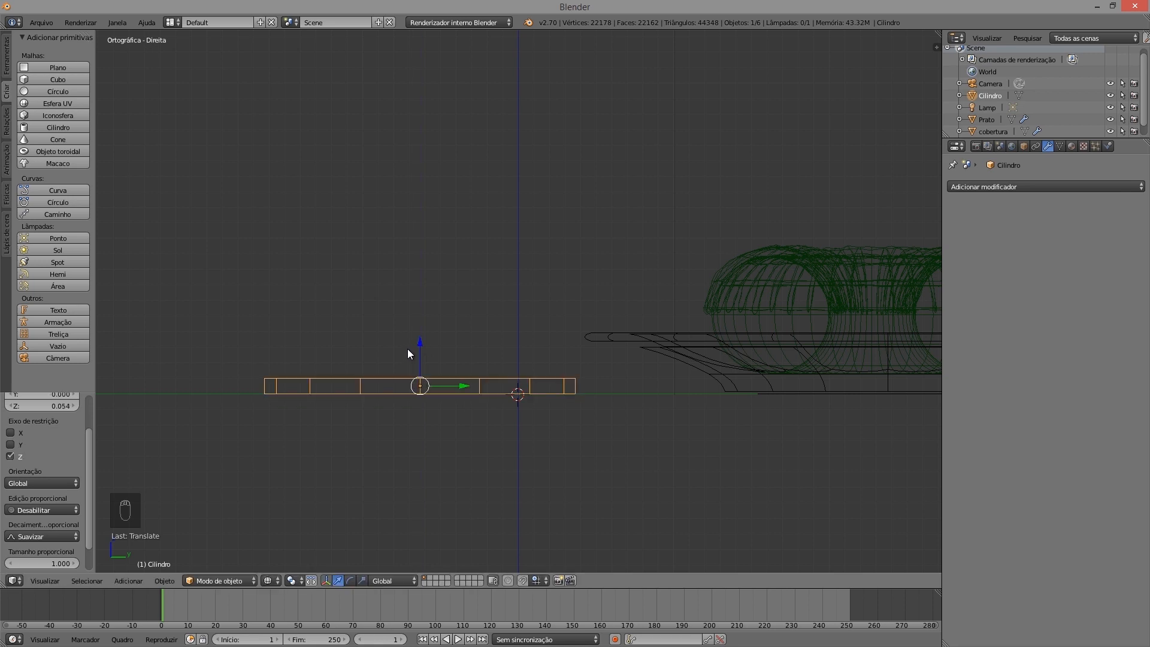
drag(461, 387, 440, 384)
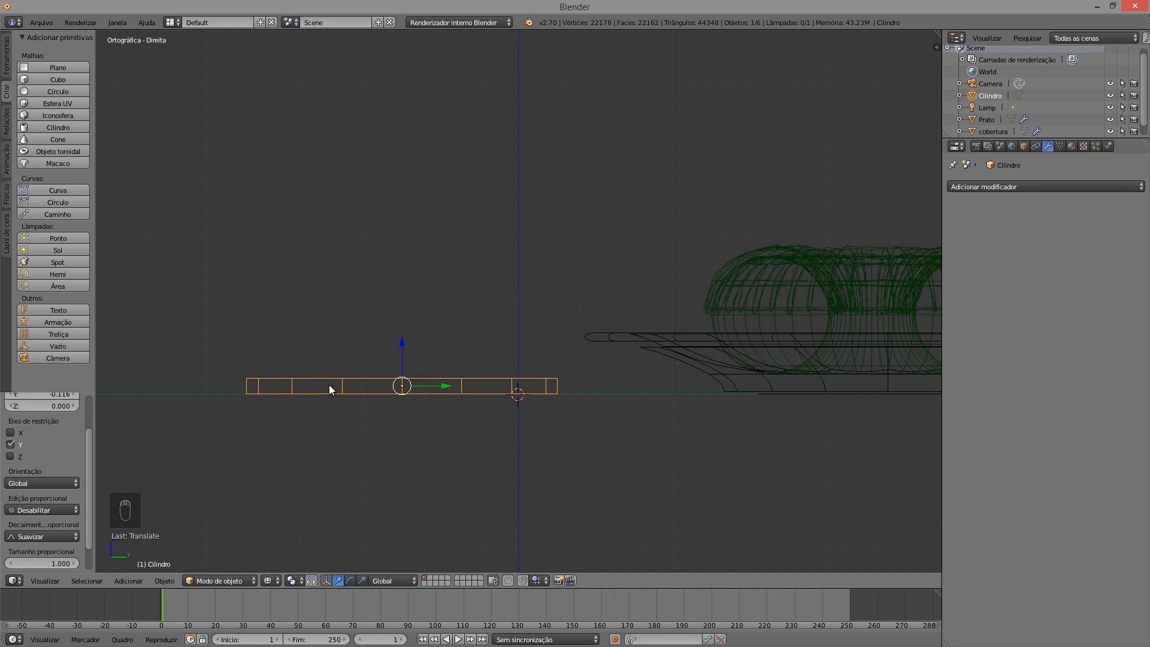
Enter edit mode on the cylinder and select only its ring of side faces
key(Tab)
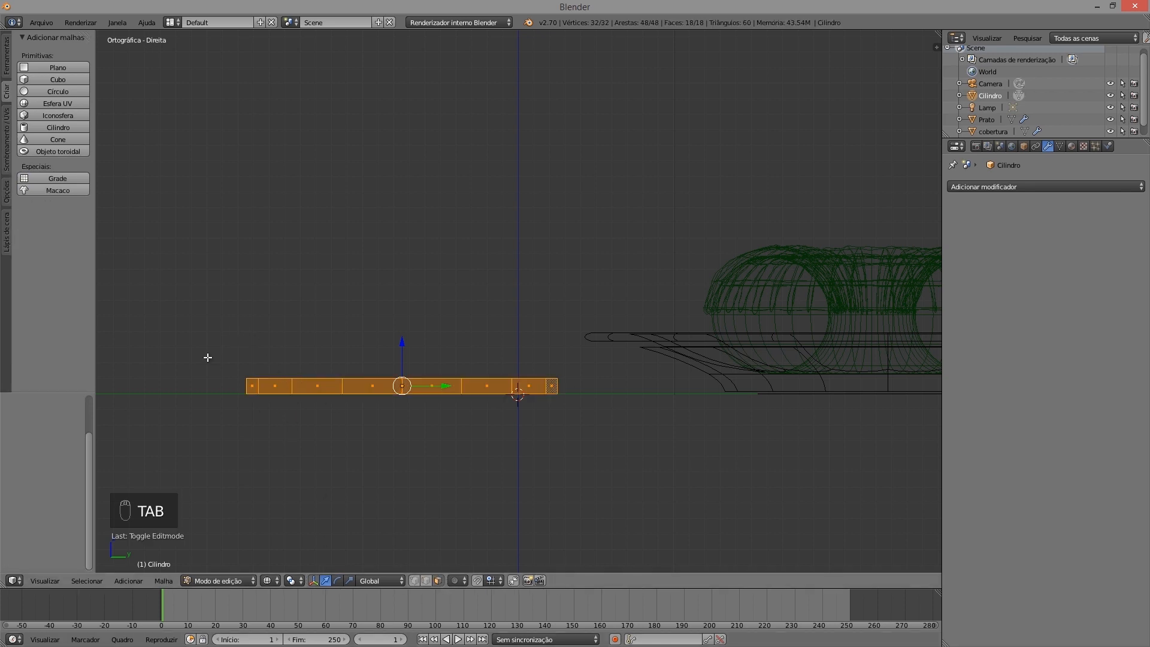
key(a)
key(a)
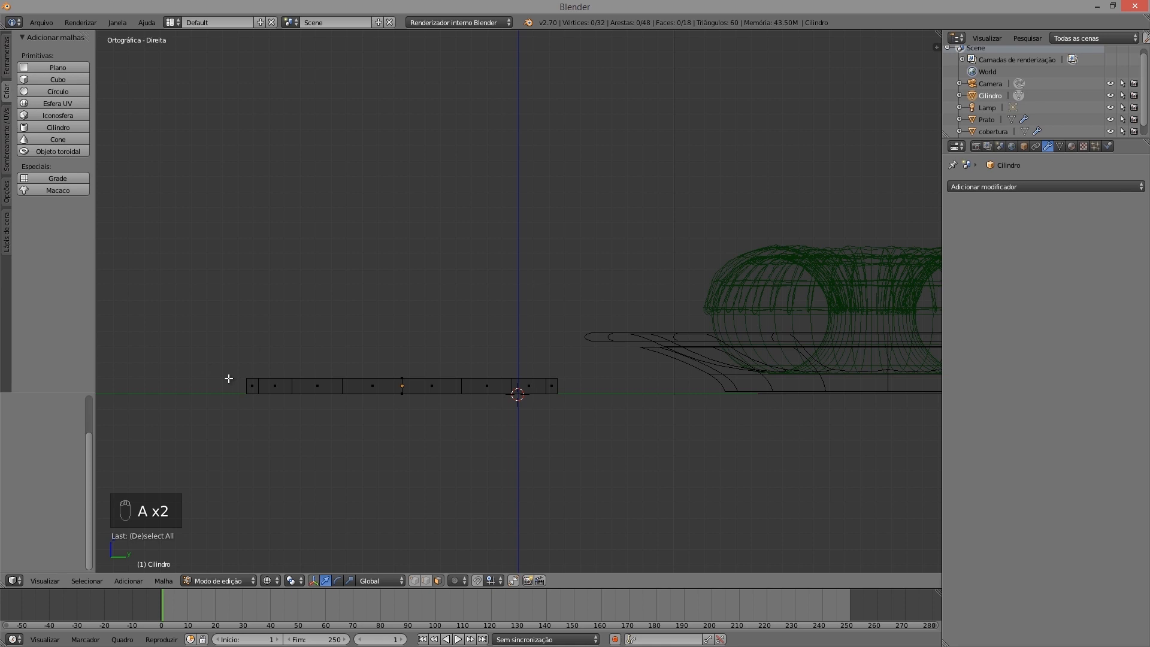
key(b)
drag(233, 384, 566, 389)
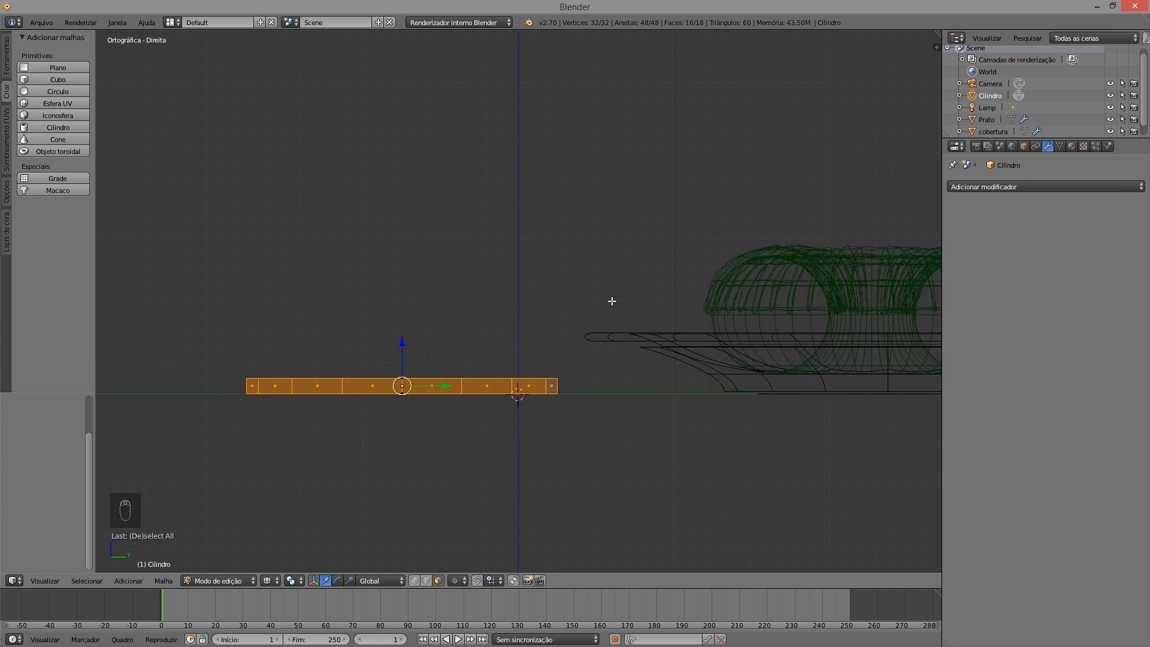
key(ctrl+alt+q)
middle_drag(667, 207, 766, 226)
scroll(766, 227, up, 7)
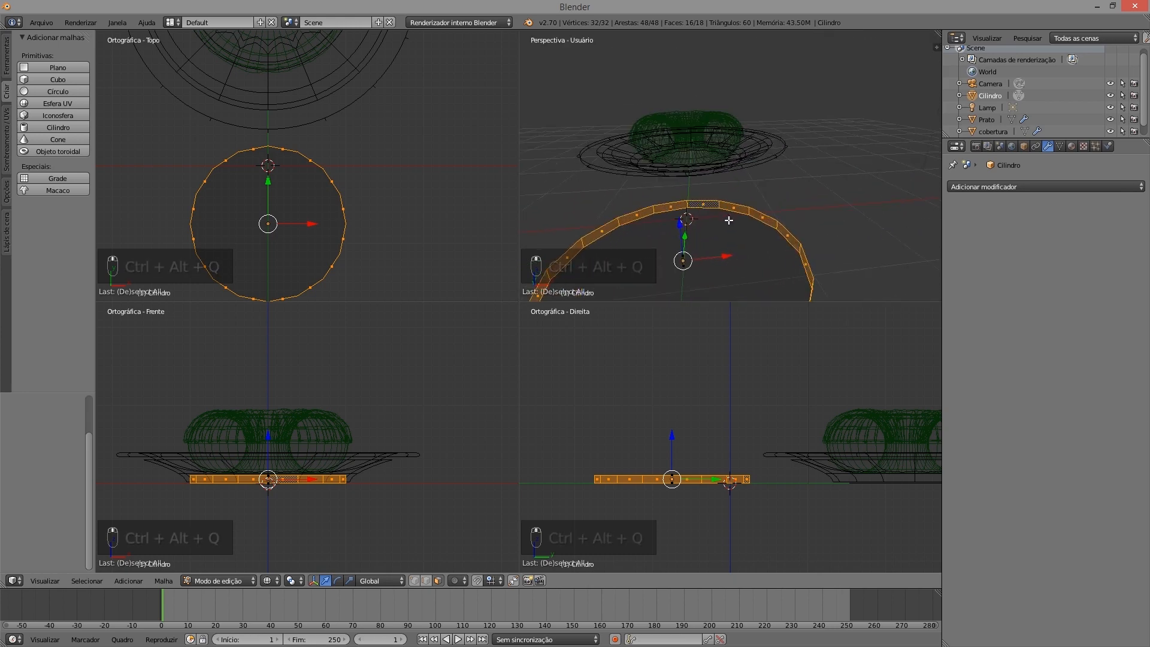
scroll(705, 226, down, 4)
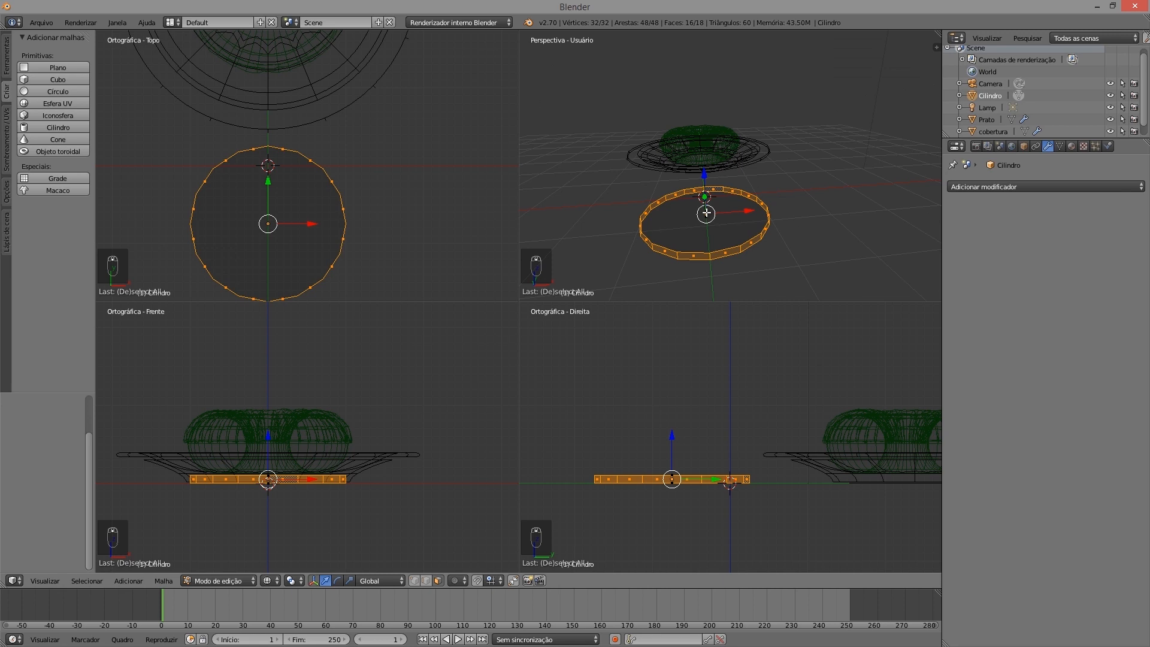
key(e)
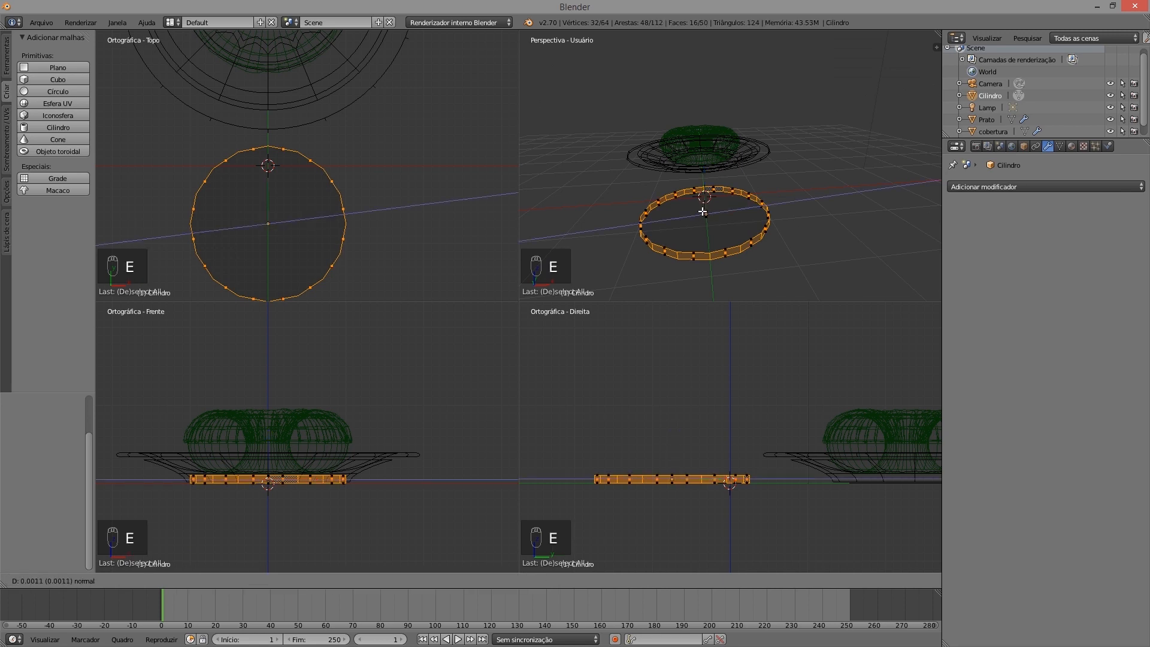
right_click(702, 212)
key(ctrl+z)
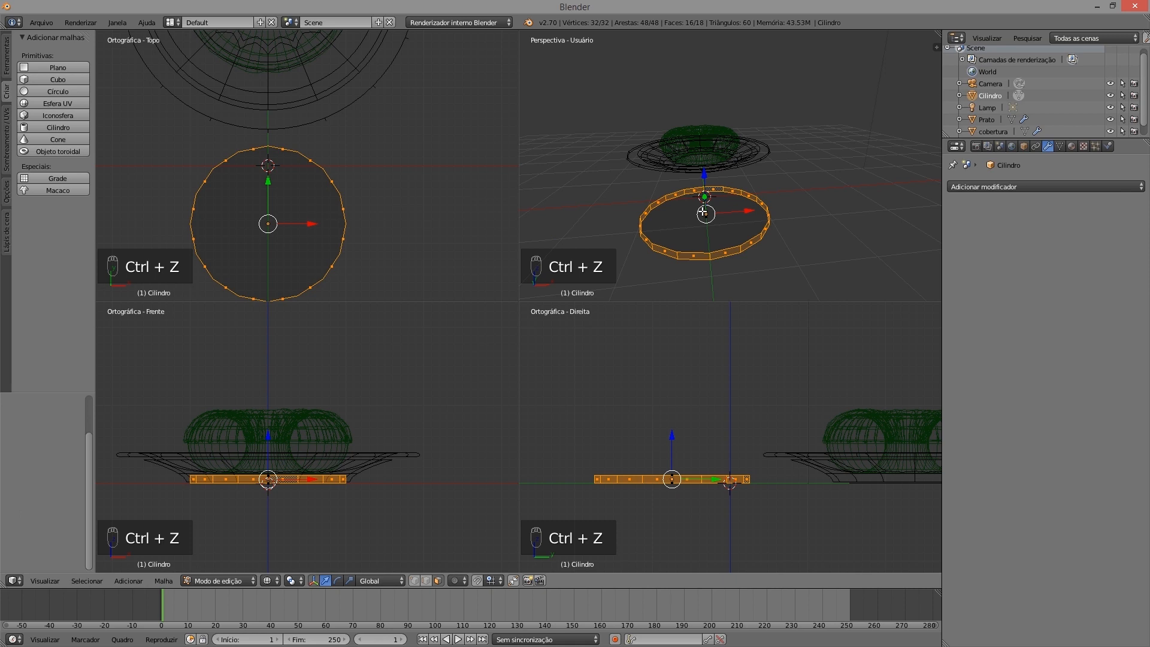
Extrude the cylinder's side faces in place and scale them outward by about 1.071
key(e)
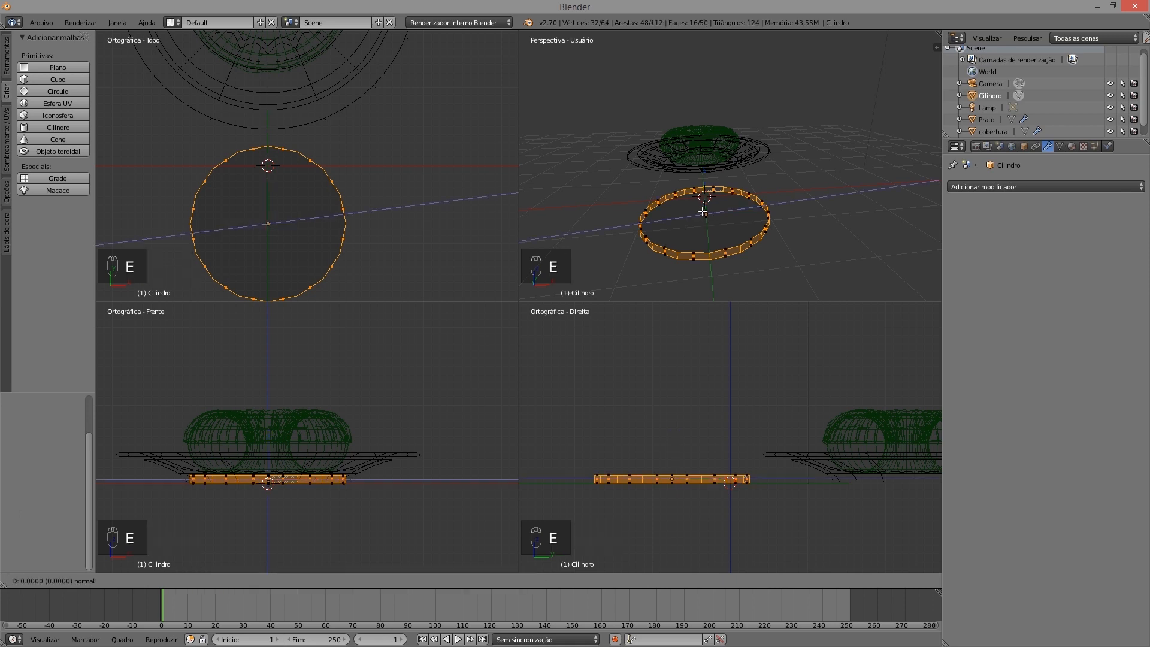
click(703, 211)
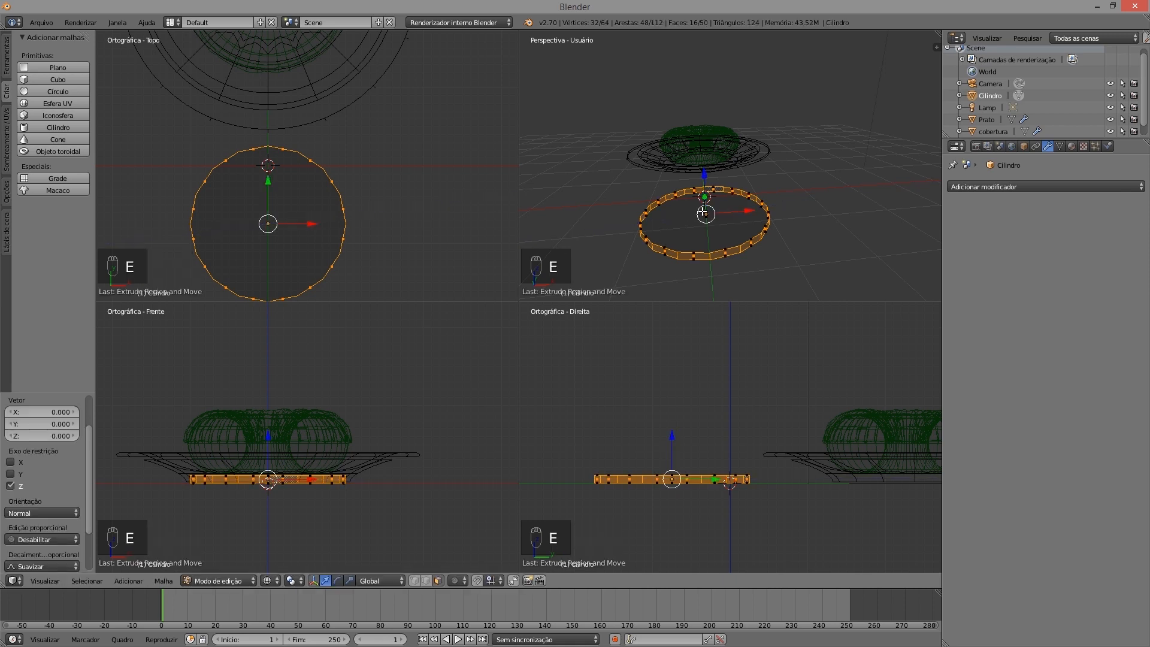
key(s)
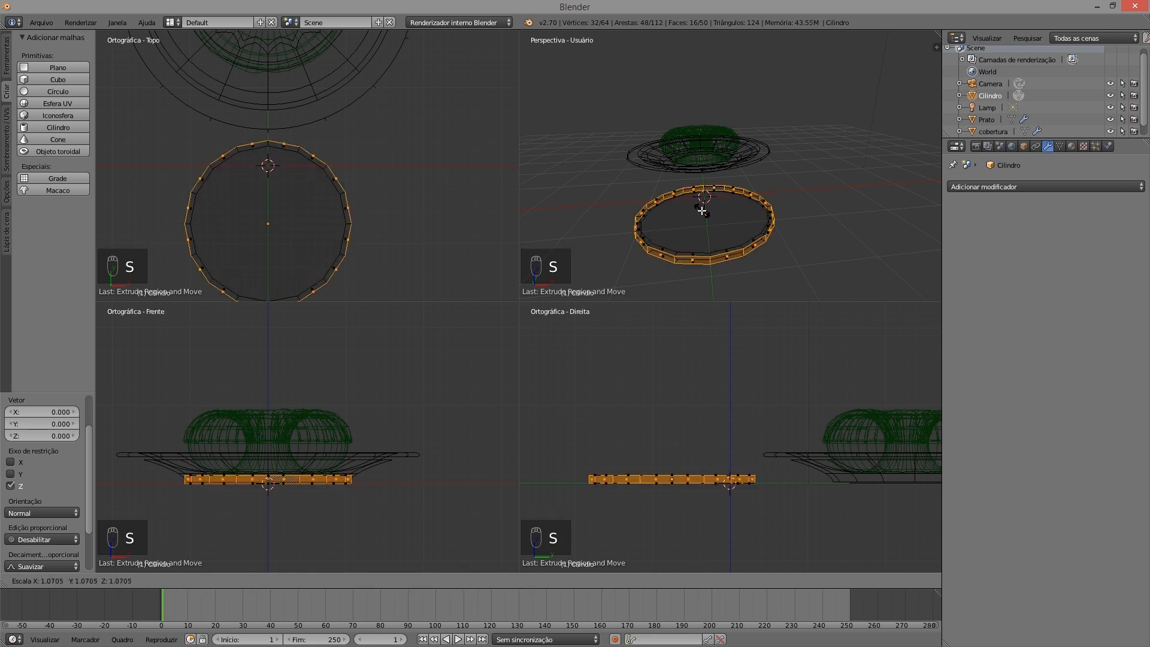
click(703, 212)
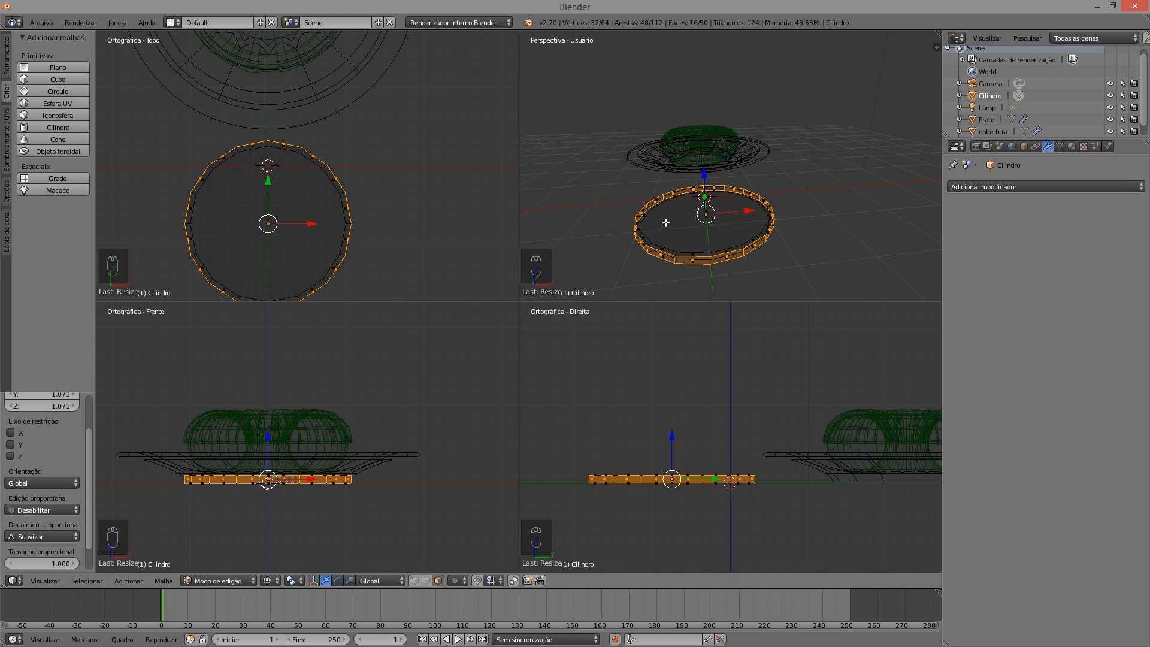
Switch to solid shading and select the ring of faces around the cylinder's top rim with Aro de arestas
key(ctrl+alt+q)
middle_drag(529, 388, 550, 464)
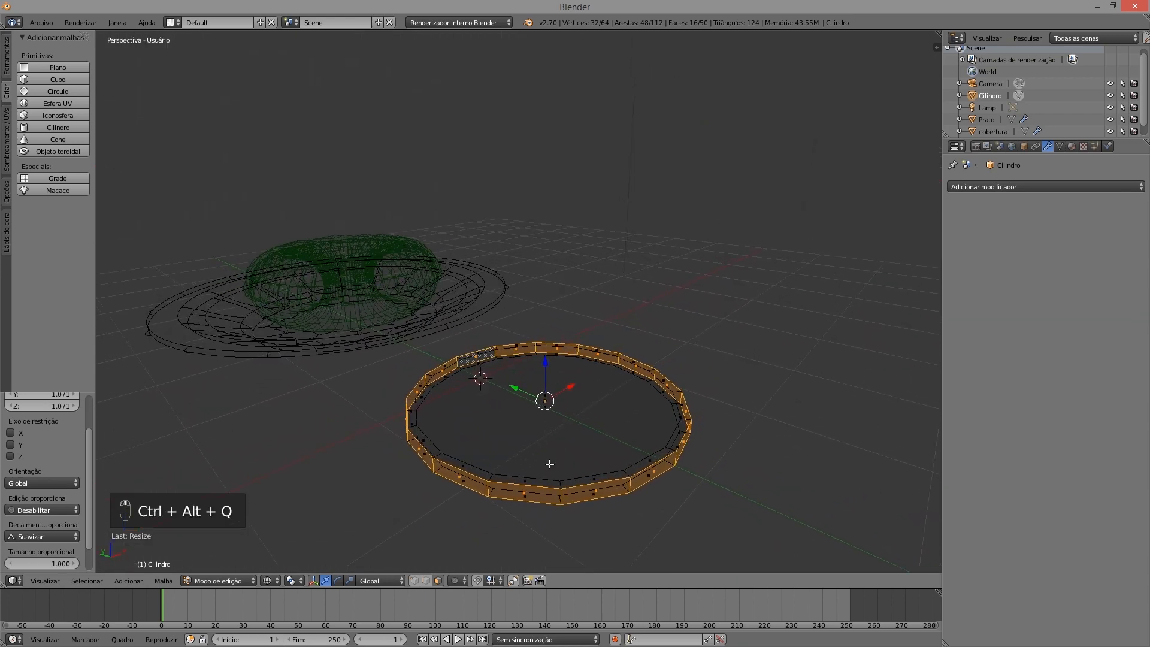
click(427, 580)
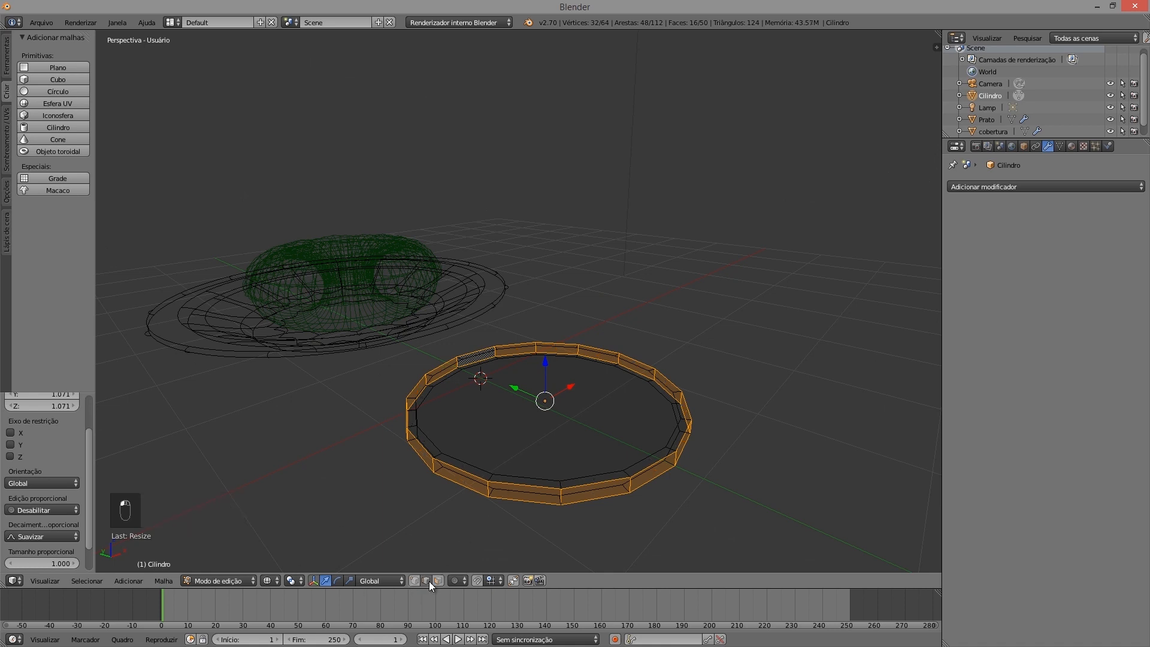
right_click(490, 478)
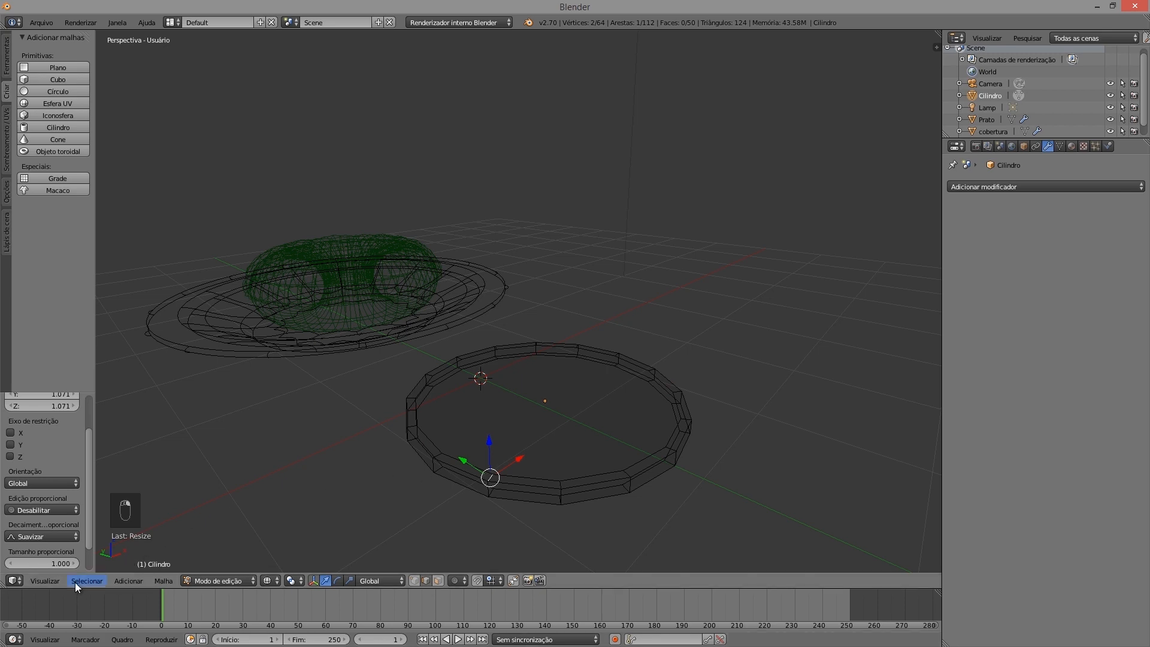
key(z)
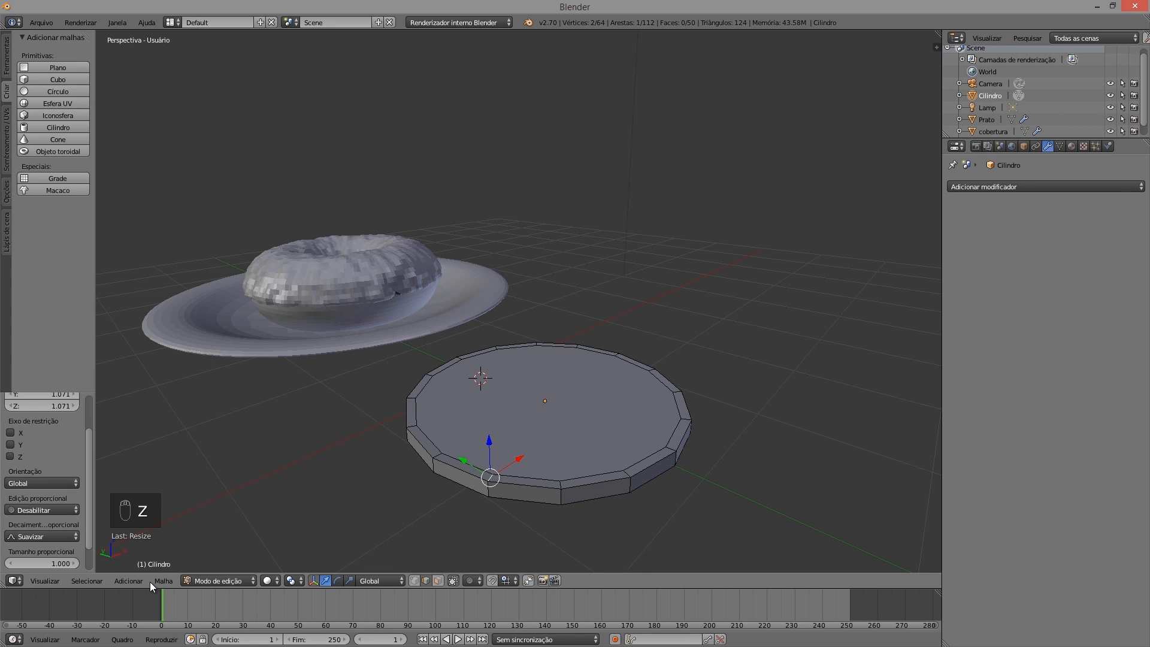
click(87, 581)
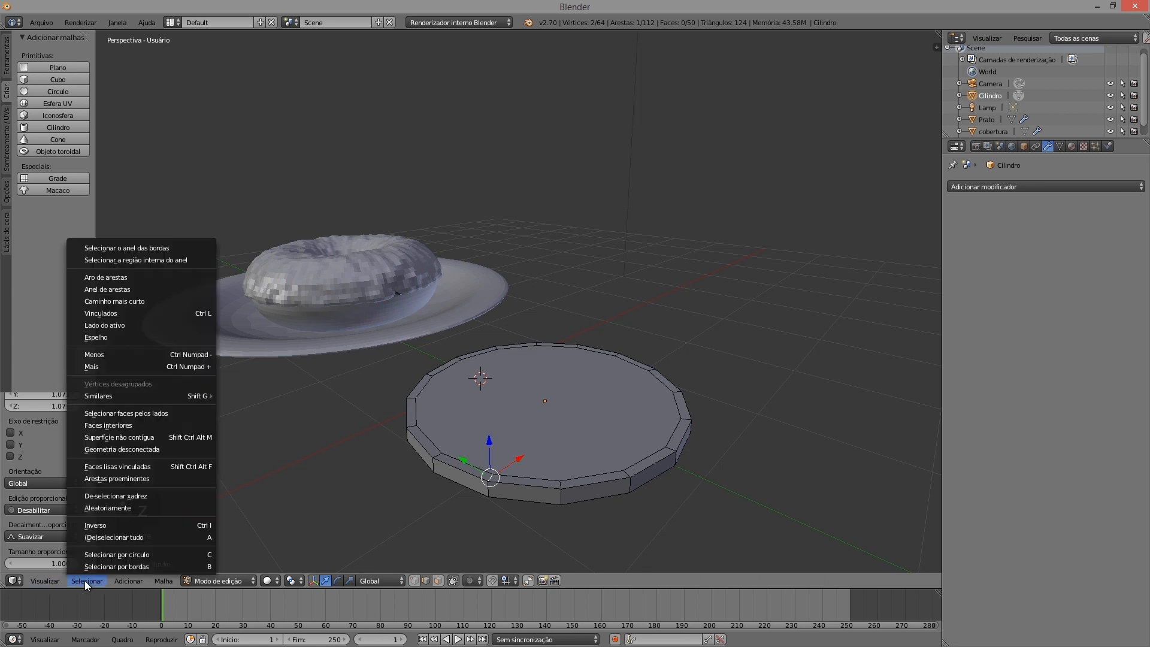
click(125, 289)
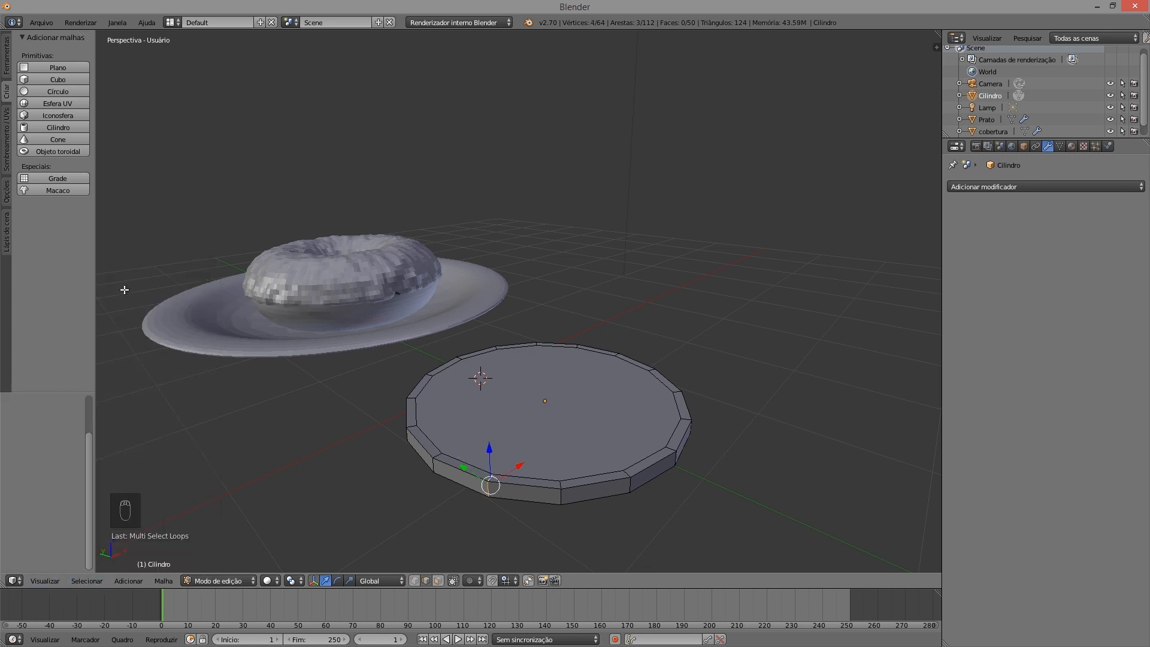
right_click(560, 484)
click(86, 581)
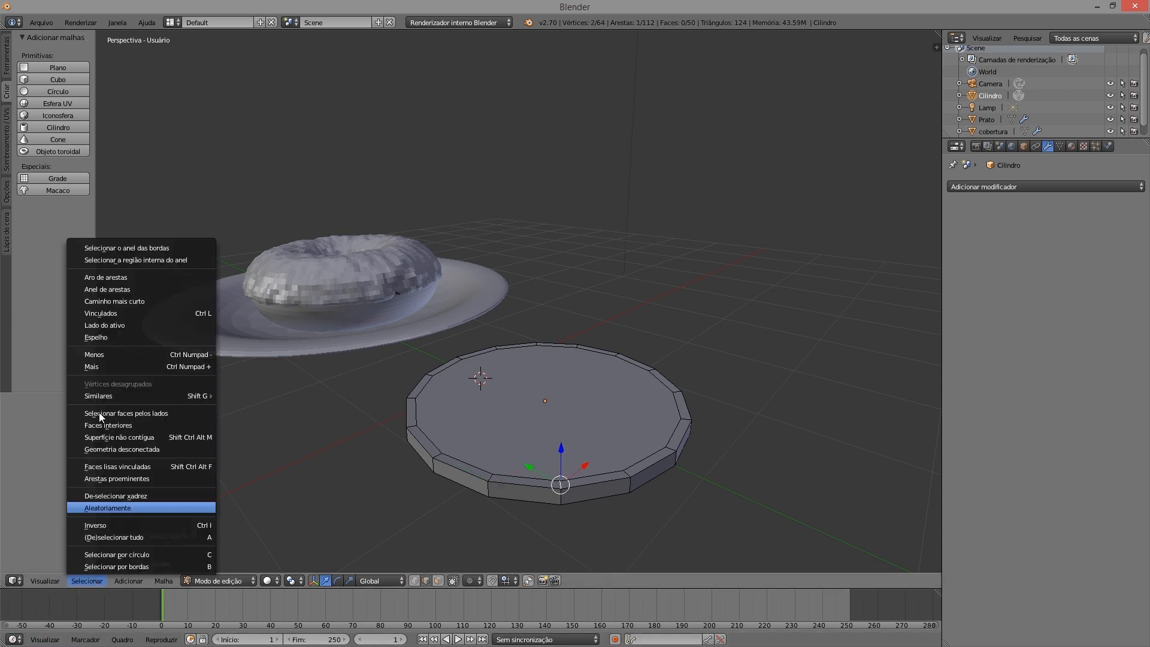
click(103, 276)
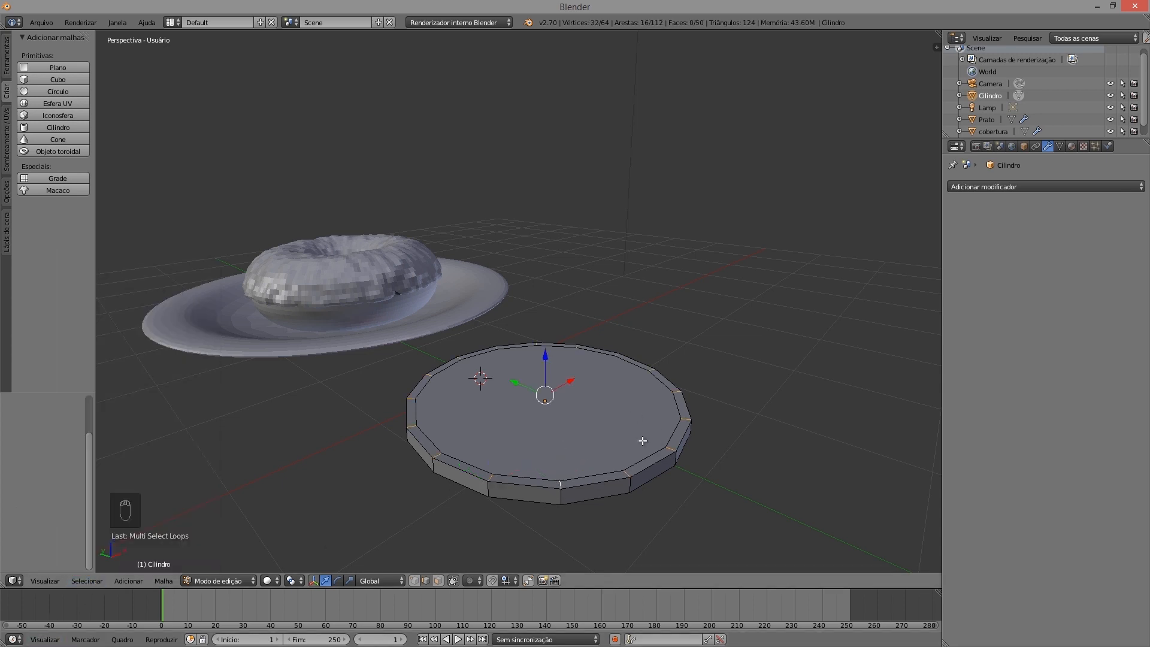
click(437, 581)
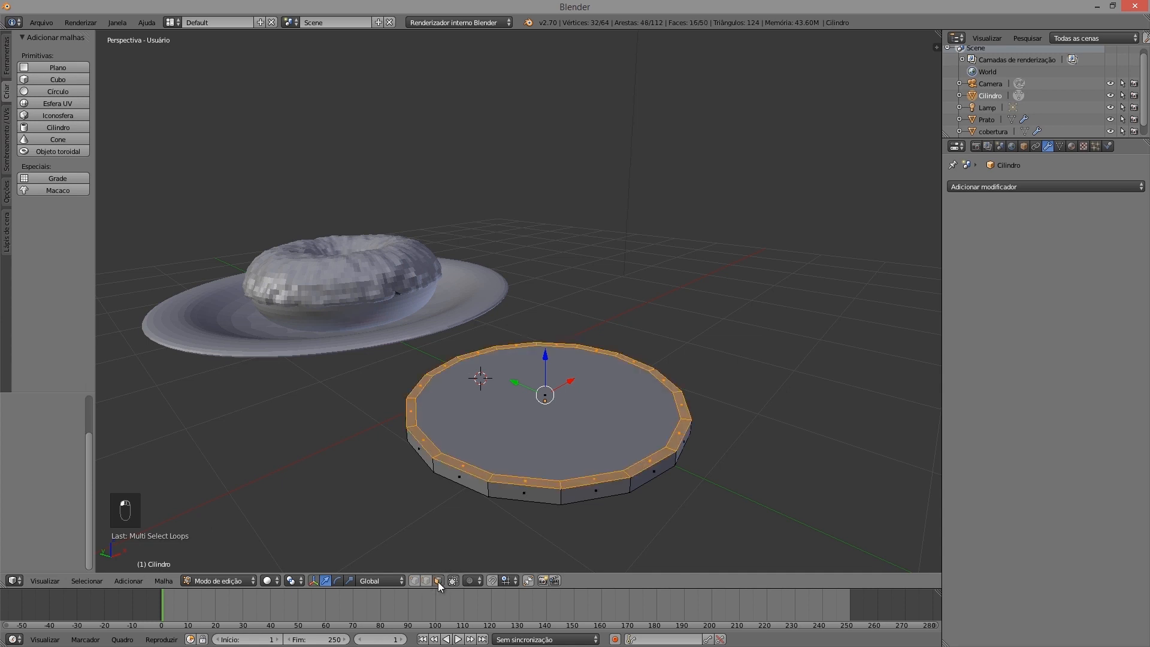
Extrude the top rim faces upward about 2.255 and raise them about 1.041 more along Z to form the cup walls
key(e)
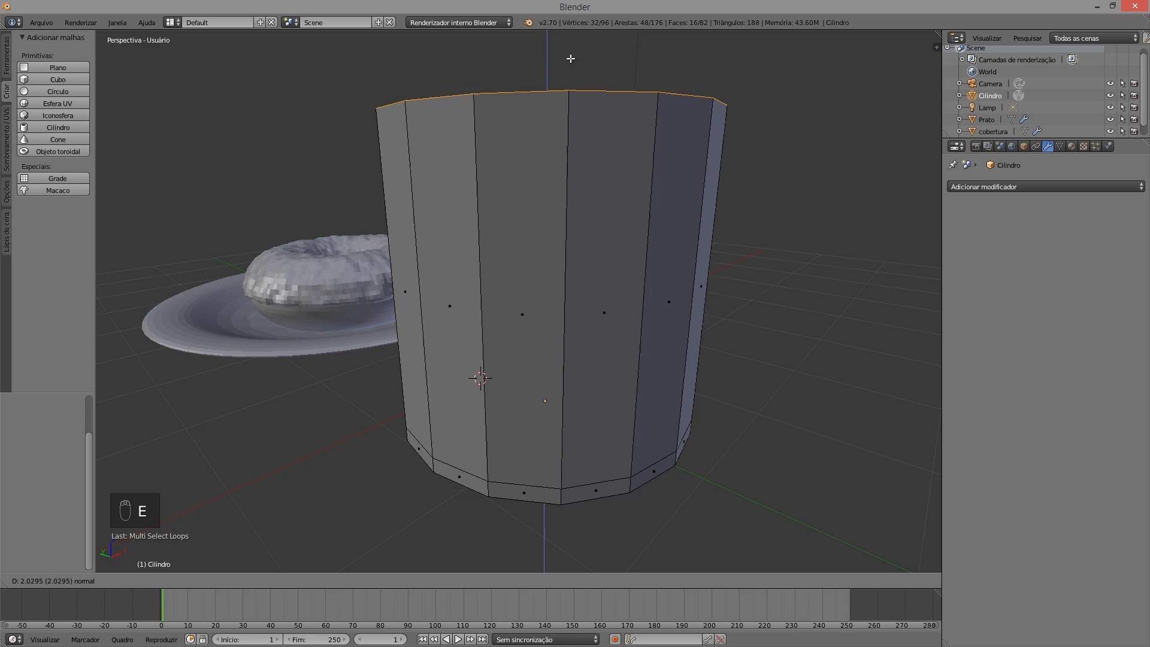
click(568, 36)
middle_drag(583, 70, 654, 137)
scroll(654, 137, down, 4)
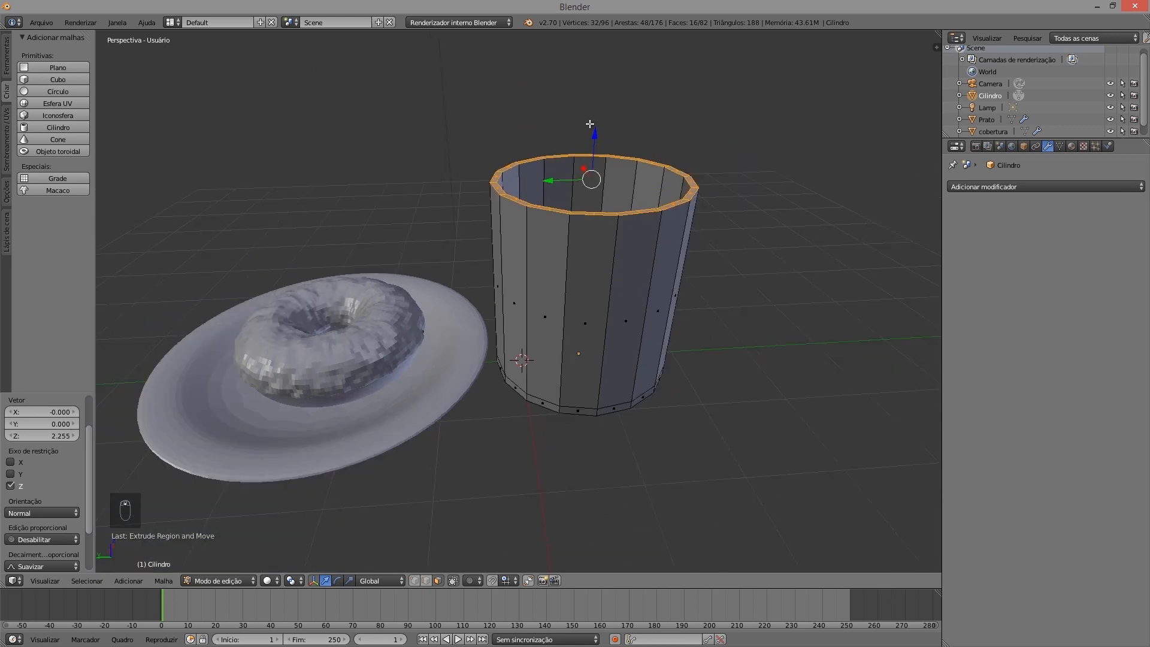
drag(593, 134, 548, 590)
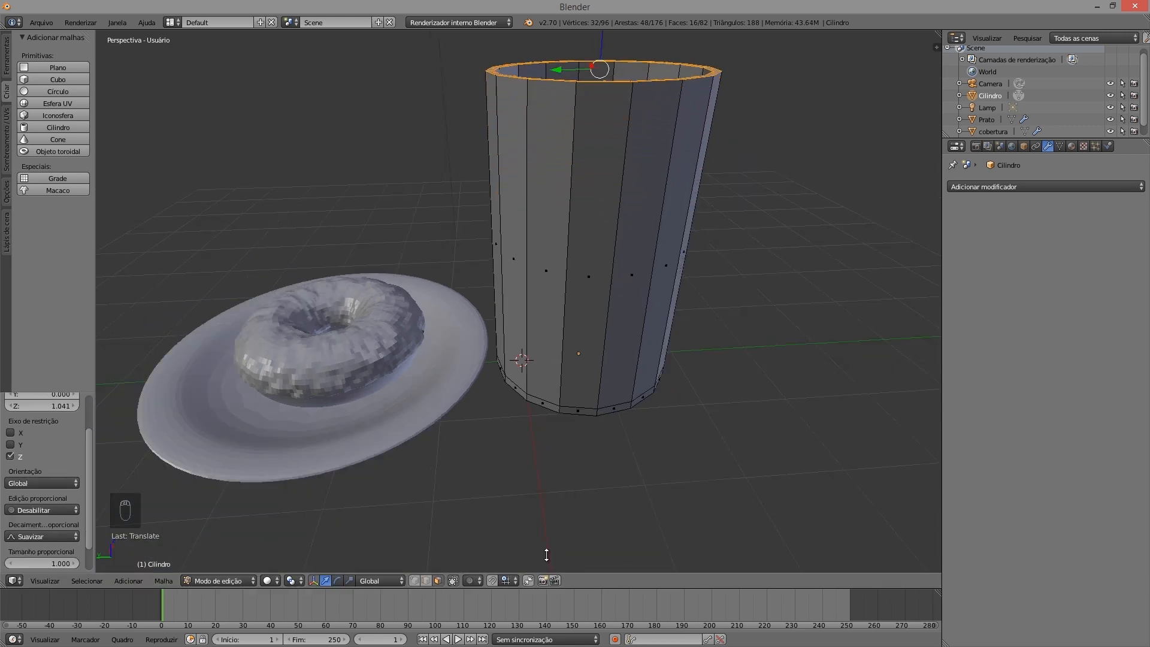
middle_drag(542, 356, 418, 357)
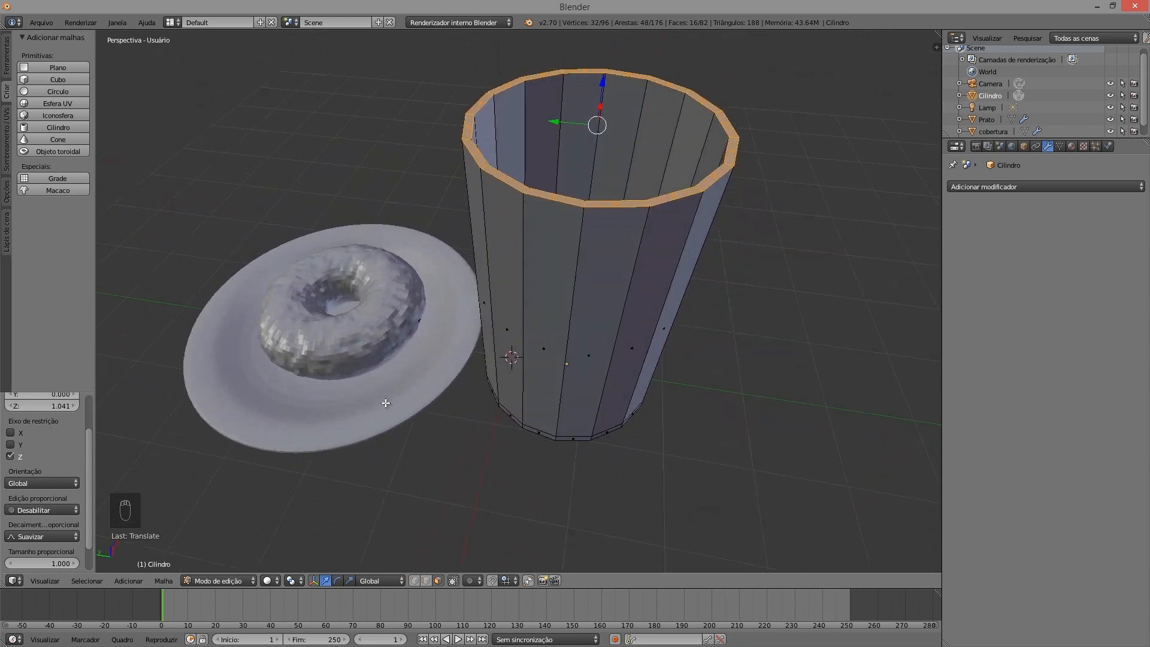
Return to object mode and scale the whole cup down to about 0.769
shift+right_click(563, 364)
key(Tab)
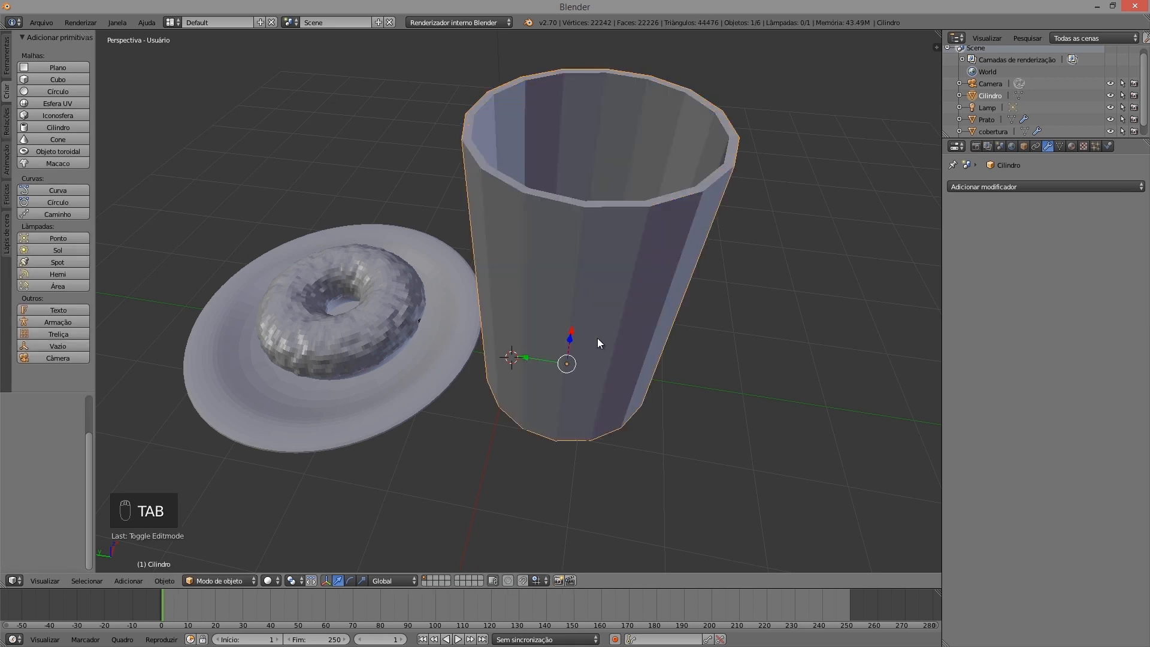
key(s)
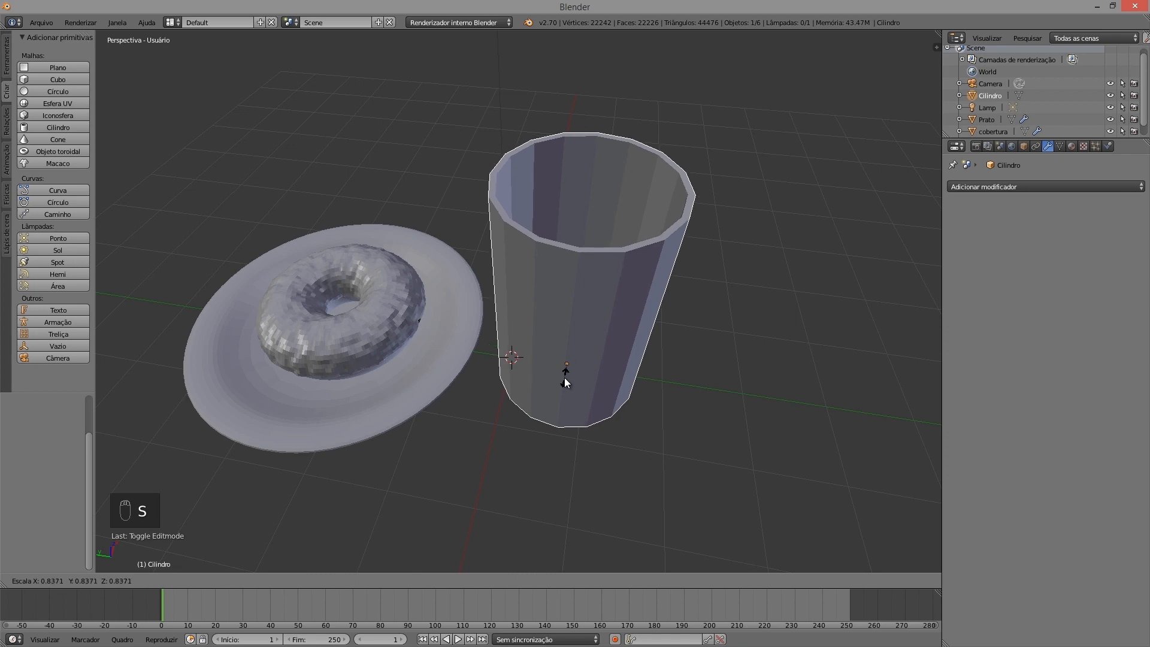
click(564, 376)
middle_drag(512, 387, 532, 313)
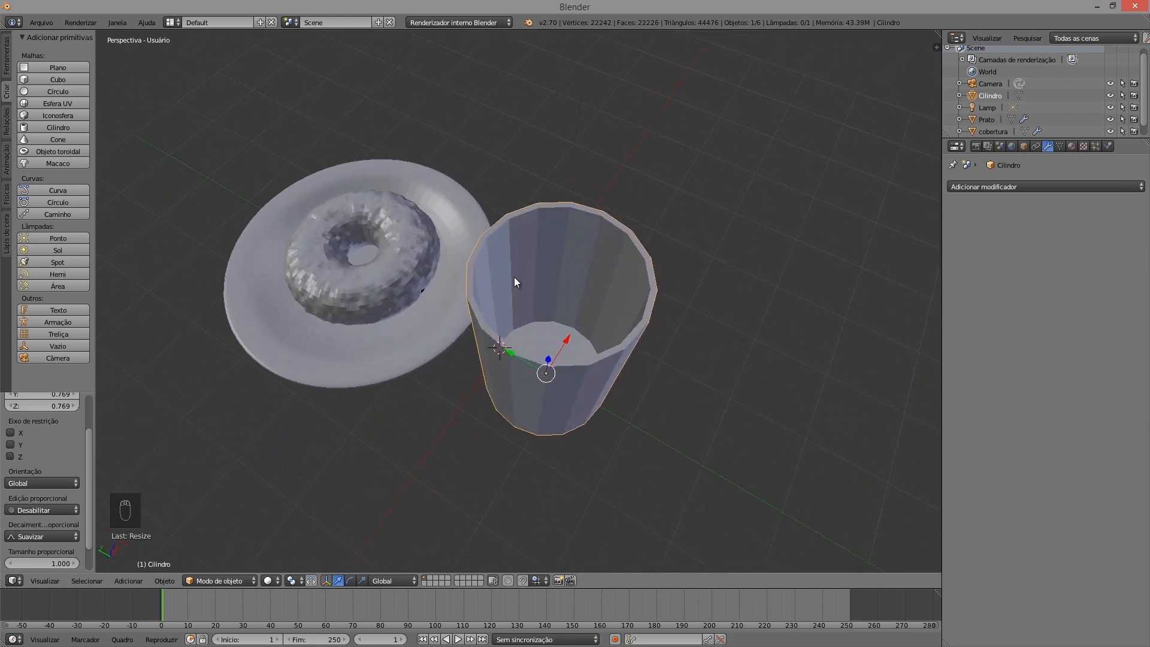
Add a Subdivision Surface modifier to the cup with 3 viewport and 5 render subdivisions, and enable Amostragem melhorada
click(969, 188)
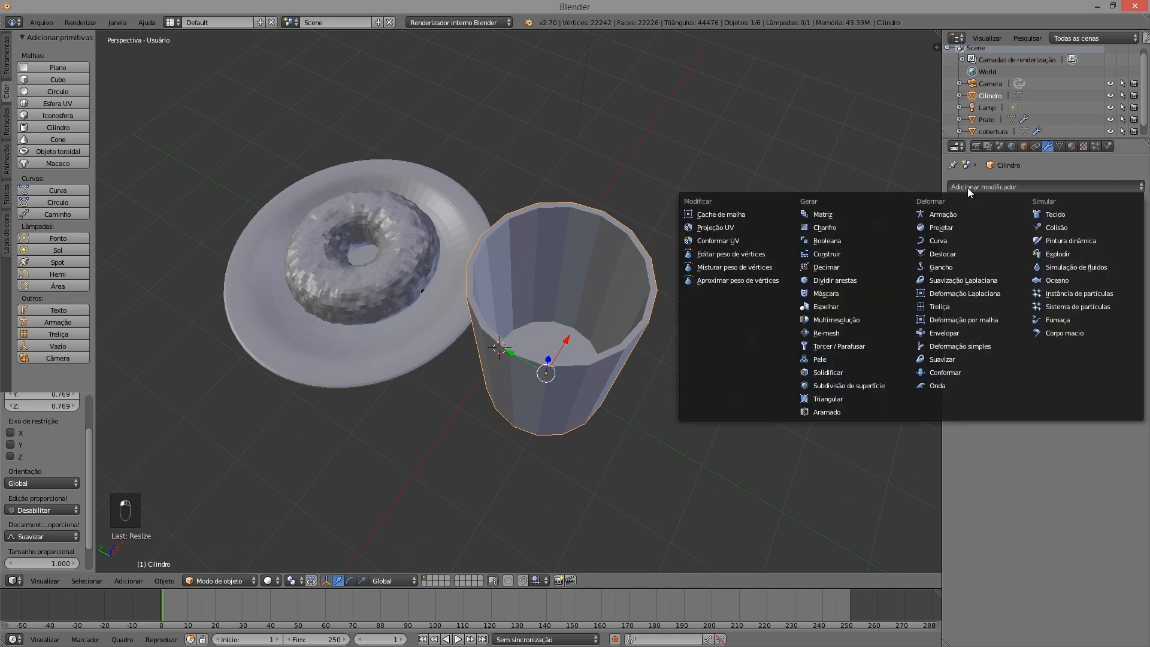
click(847, 386)
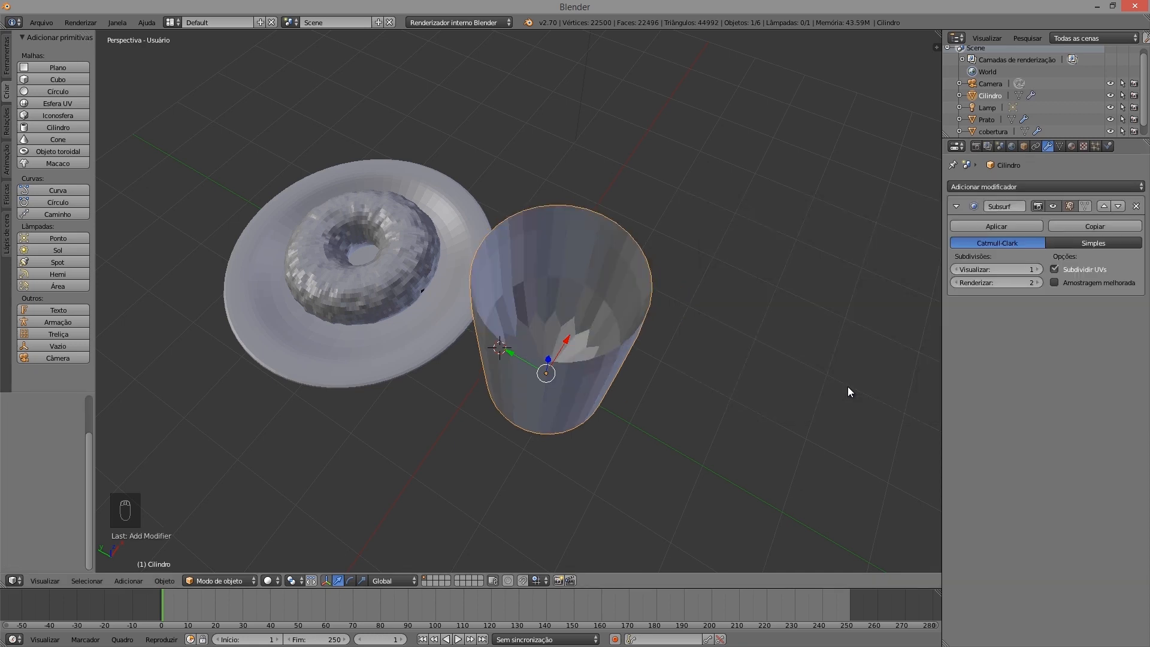
click(1036, 270)
click(1037, 270)
click(1036, 283)
click(1039, 283)
click(1040, 282)
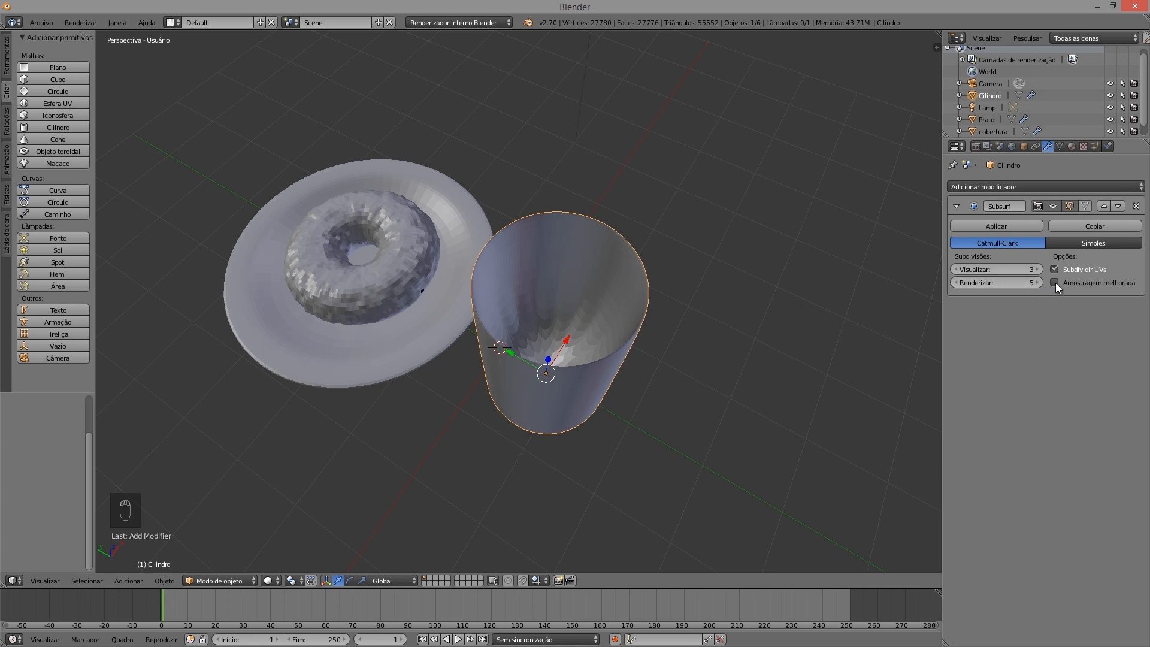
click(1055, 282)
middle_drag(580, 300, 643, 243)
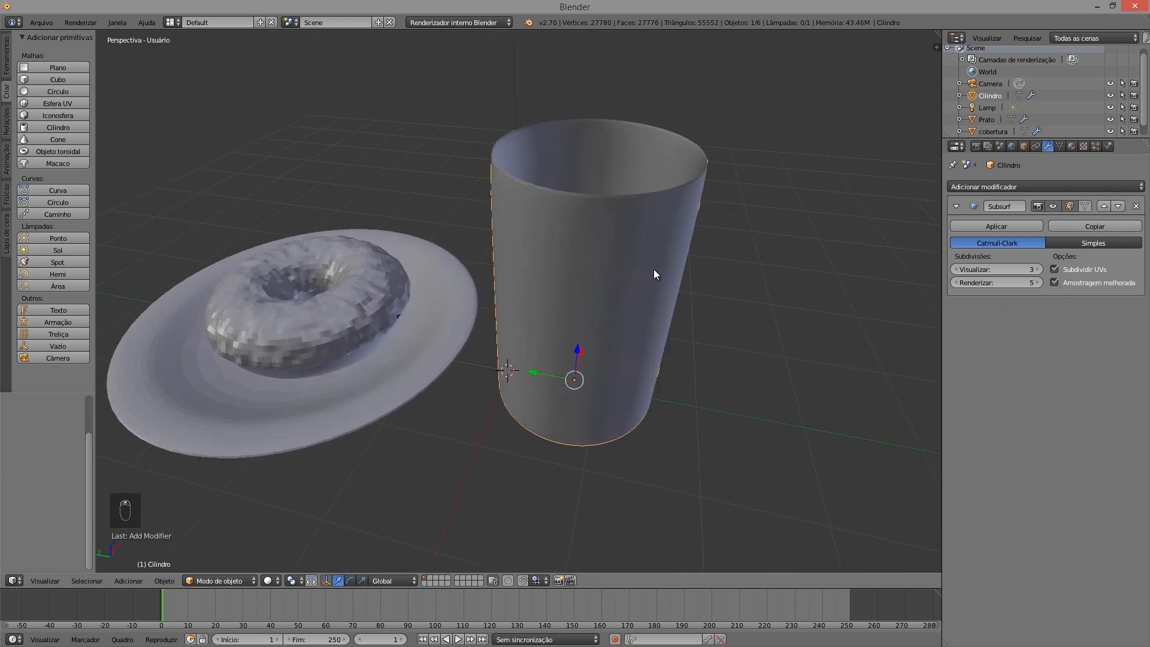
Show the cup in edit mode as wireframe and disable Amostragem melhorada in its Subsurf modifier
key(Tab)
middle_drag(613, 230, 605, 203)
key(z)
middle_drag(610, 307, 586, 286)
scroll(597, 217, up, 2)
click(1056, 283)
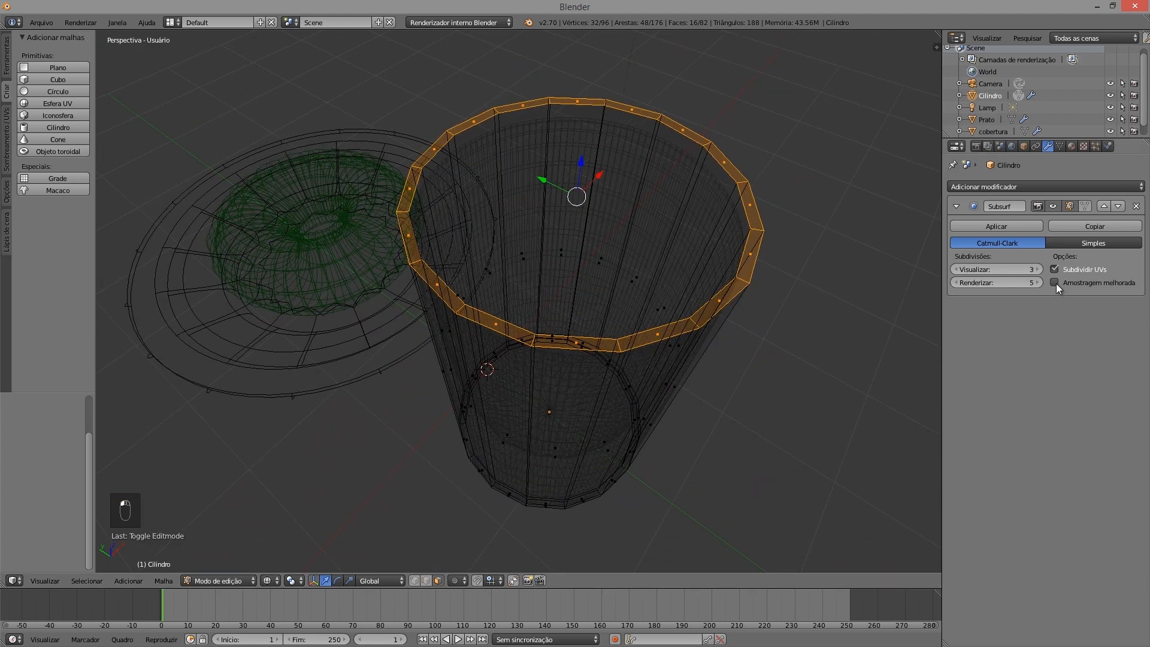
Switch the cup to solid shading and examine its inner walls, base and rim from several angles
middle_drag(572, 353, 570, 306)
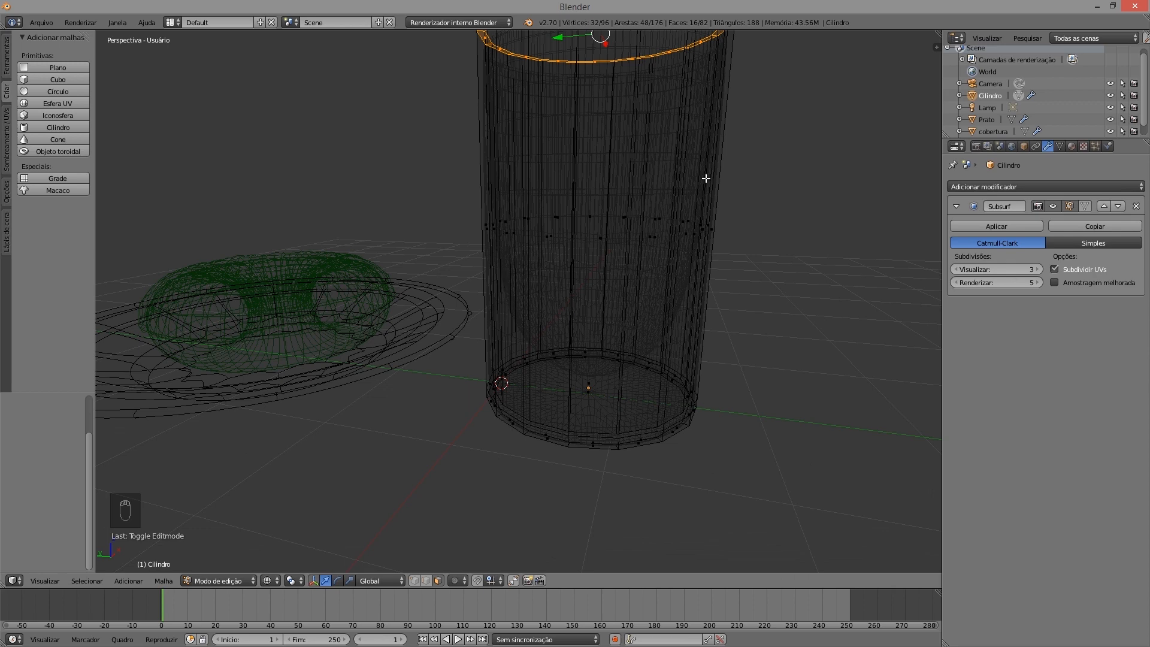
mouse_move(643, 442)
middle_down()
mouse_move(639, 403)
mouse_move(606, 367)
mouse_move(623, 328)
mouse_move(571, 479)
mouse_move(539, 420)
mouse_move(457, 390)
mouse_move(534, 368)
mouse_move(552, 321)
mouse_move(602, 306)
mouse_move(589, 401)
mouse_move(564, 403)
mouse_move(563, 420)
middle_up()
key(z)
key(z)
key(z)
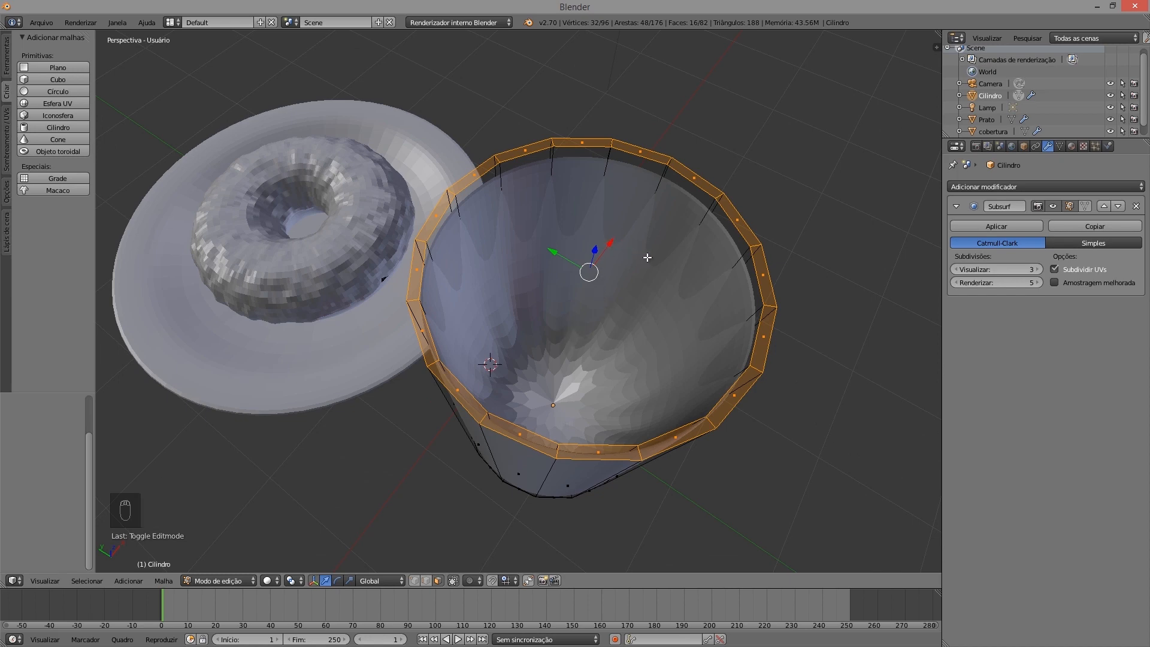
mouse_move(655, 281)
middle_down()
mouse_move(662, 262)
mouse_move(637, 284)
middle_up()
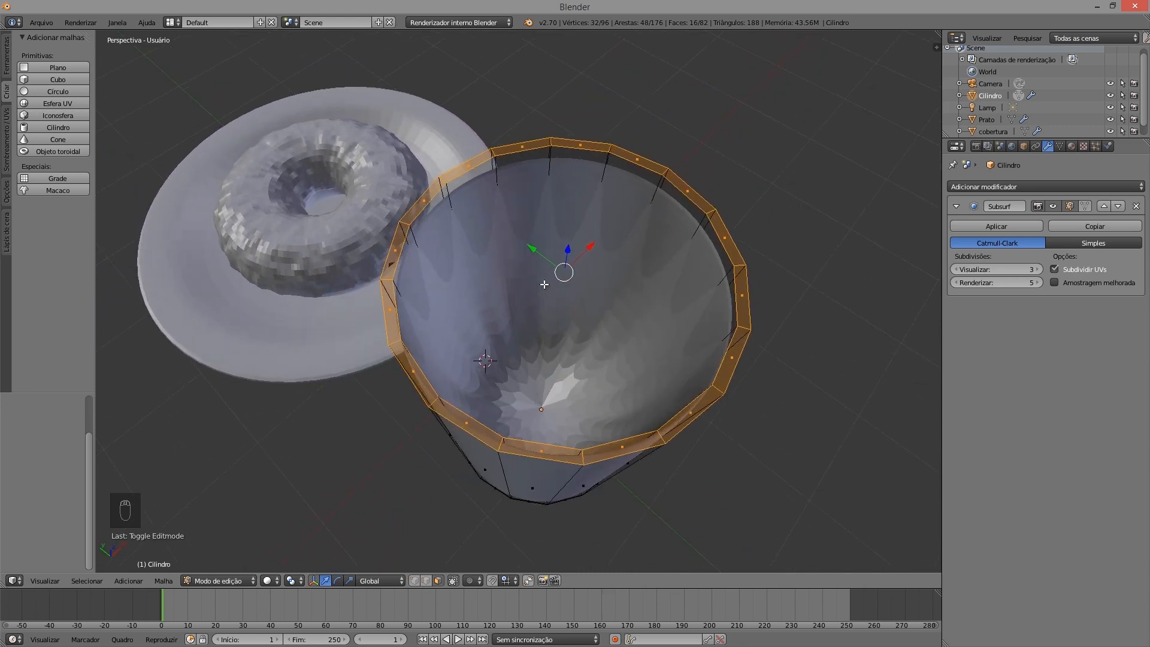
middle_drag(519, 270, 517, 252)
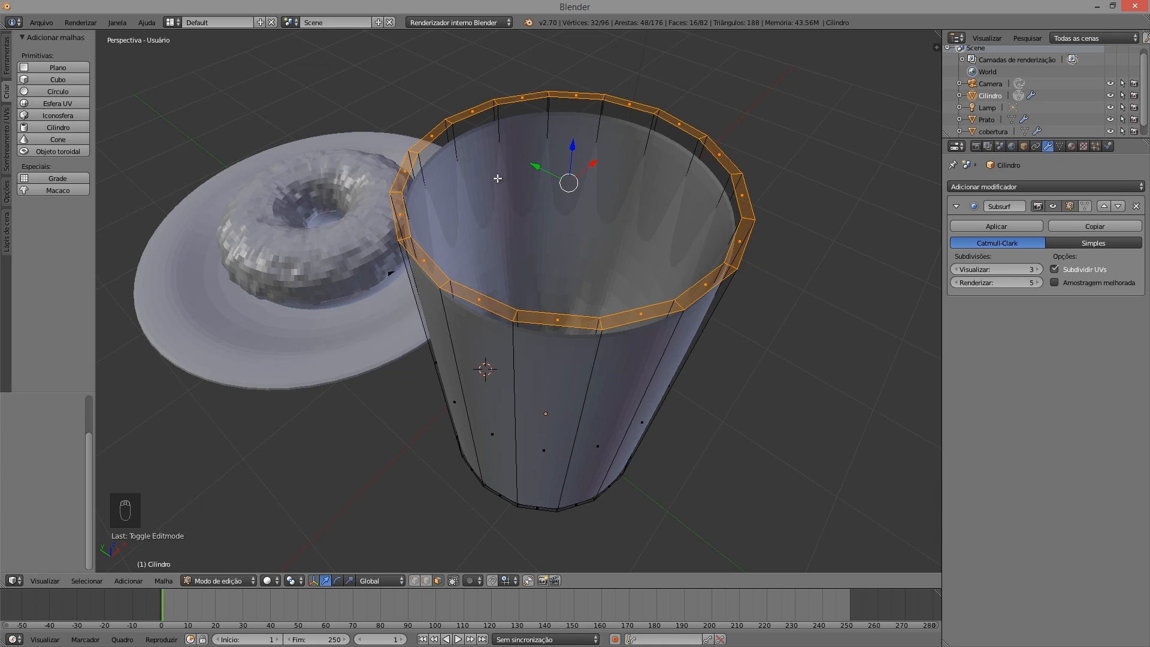
middle_drag(502, 159, 503, 199)
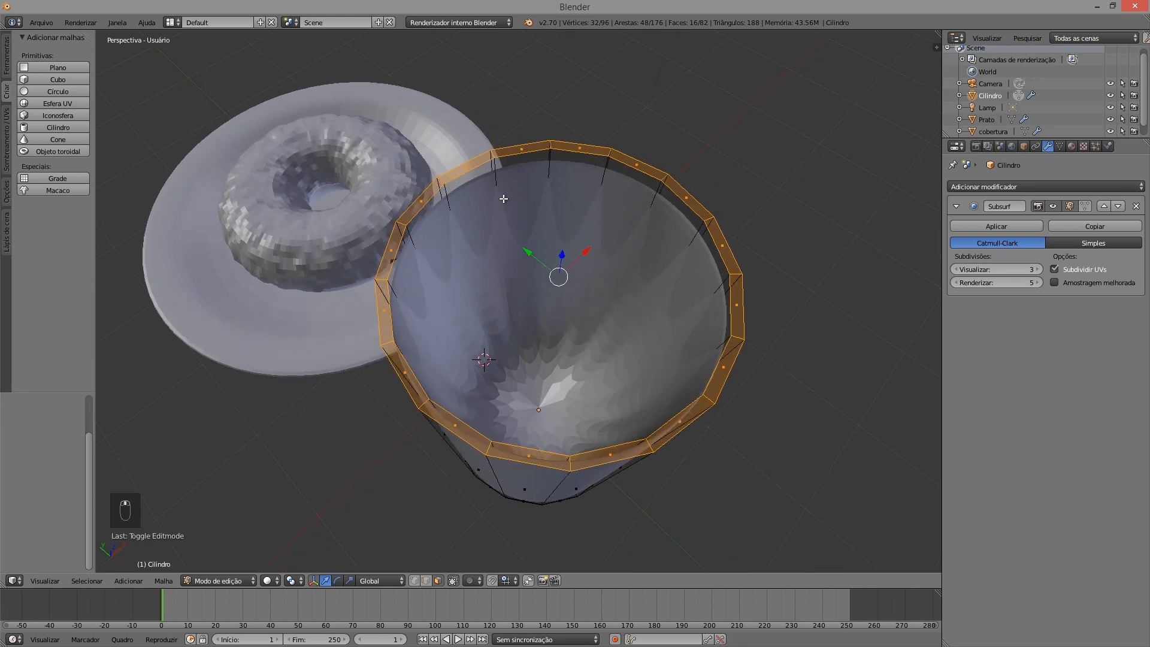
Cut an edge loop around the cup's inner wall and slide it down to the inner base with factor 1.000
key(ctrl+r)
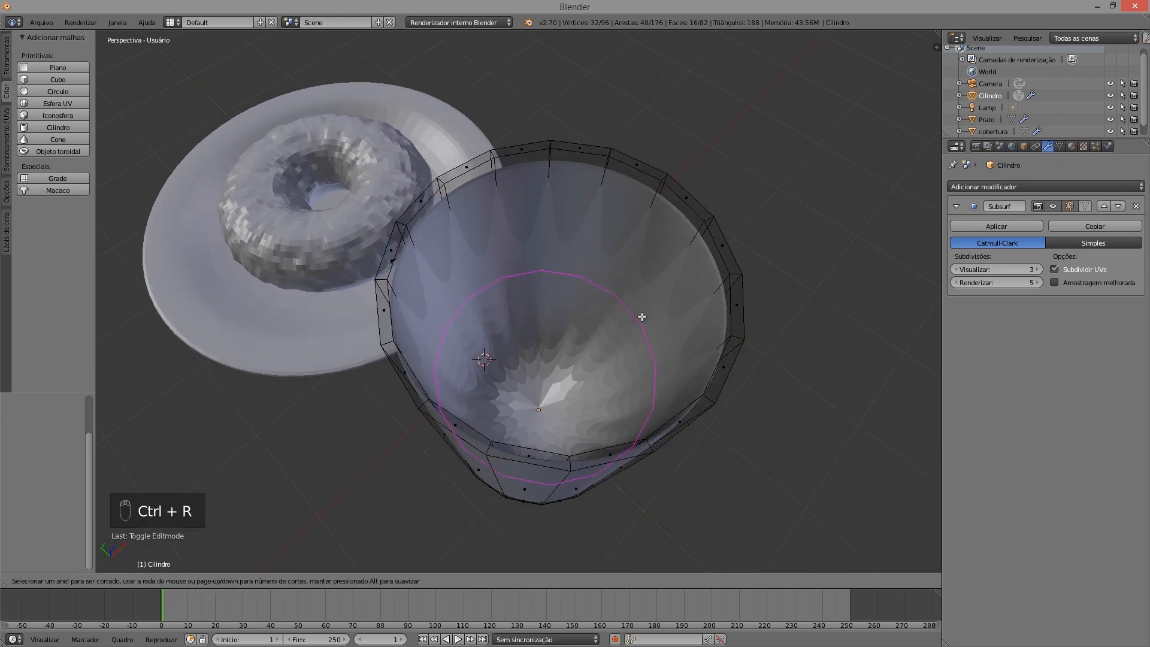
click(579, 283)
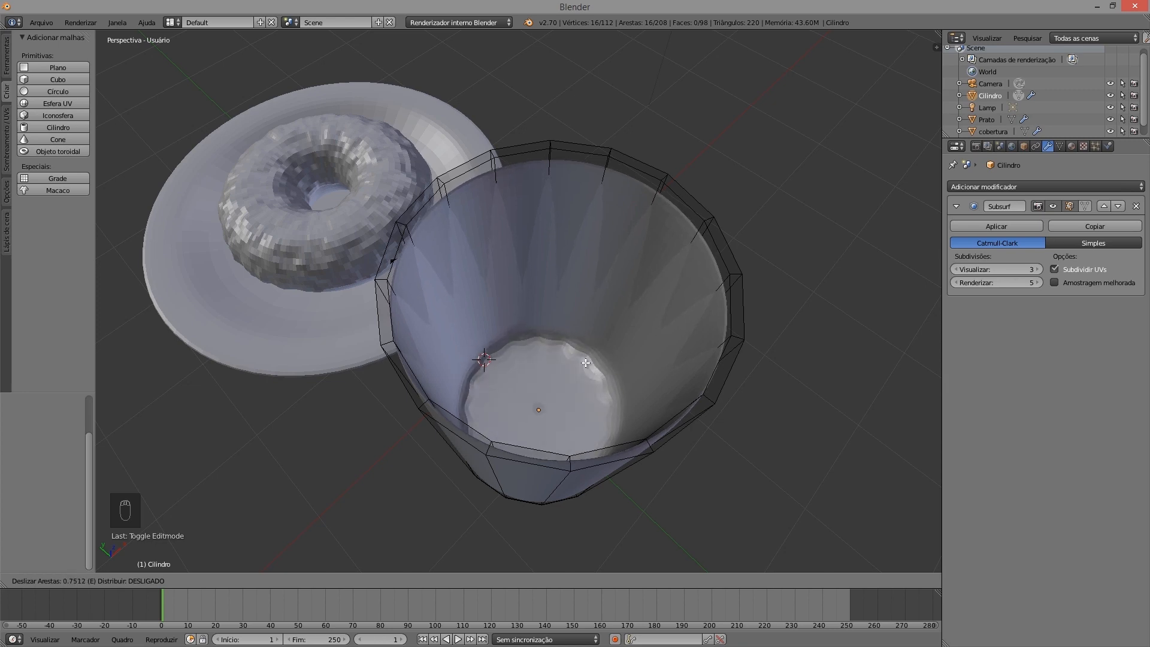
click(586, 362)
middle_drag(586, 360, 548, 384)
Show the cup in wireframe and raise the new inner base loop about 0.031 along Z
key(z)
key(g)
key(z)
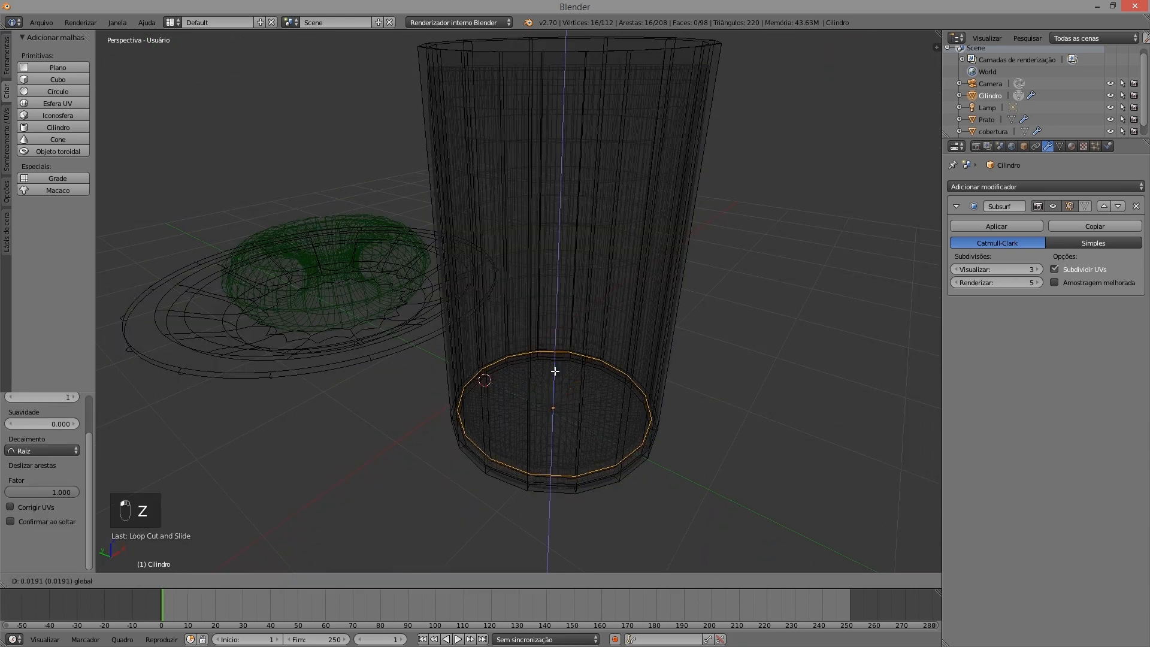
click(552, 368)
middle_drag(552, 367, 589, 326)
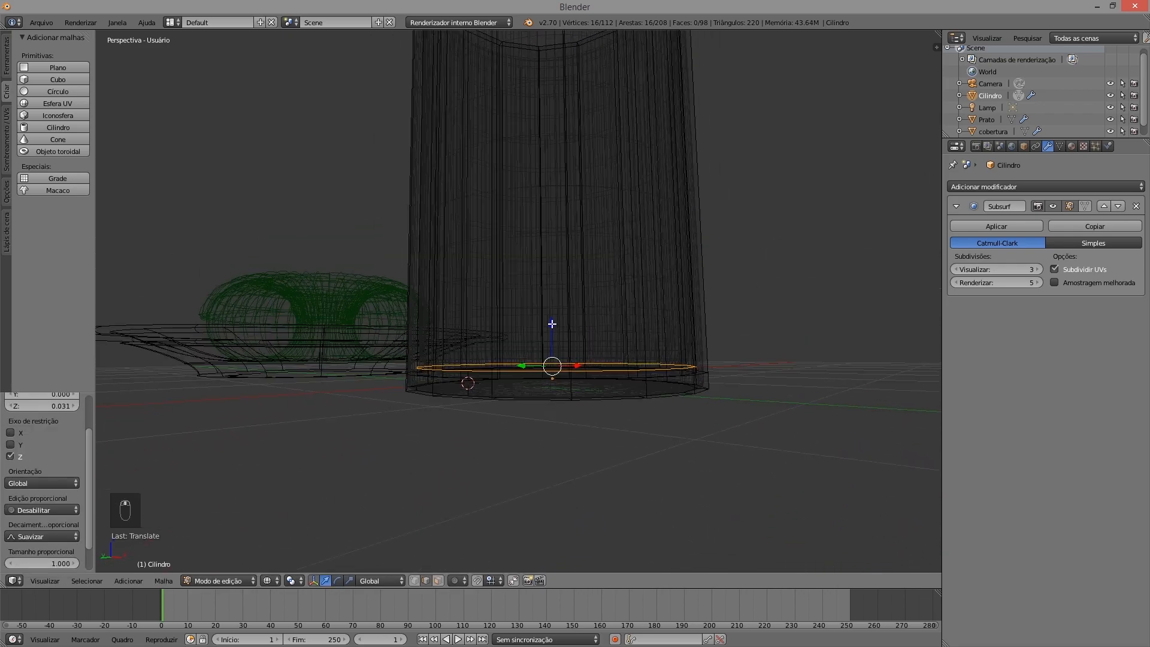
key(g)
key(z)
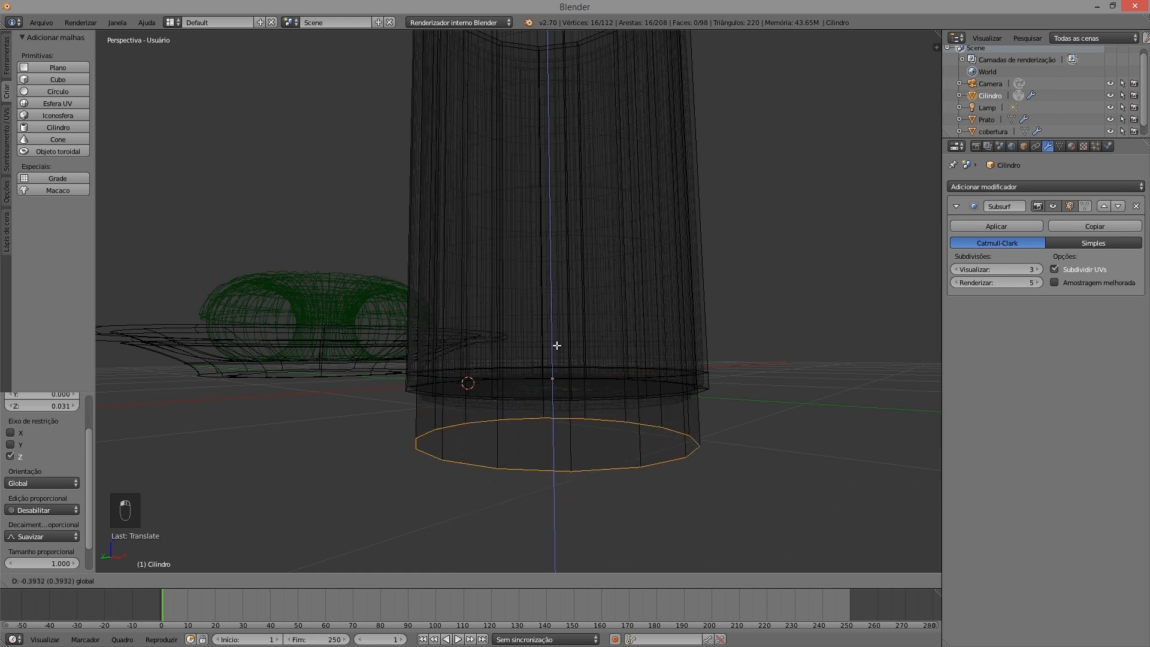
right_click(557, 352)
key(ctrl+z)
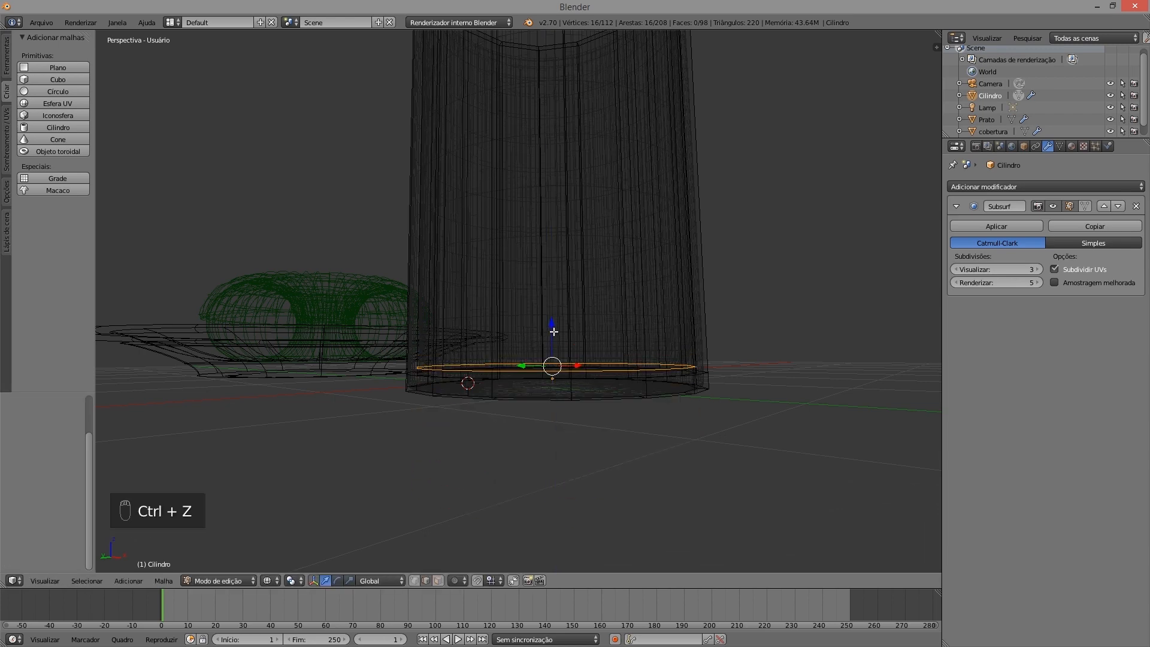
Raise the inner base loop about 0.010 more along Z
key(g)
key(z)
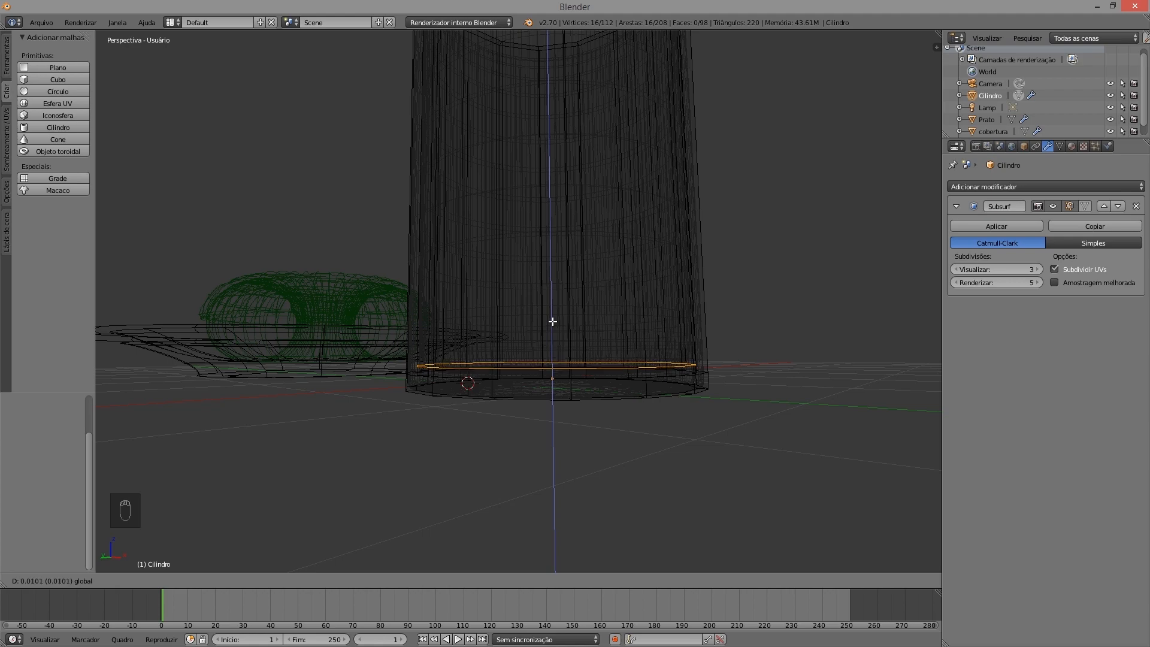
click(553, 322)
Cut an edge loop around the cup's outer wall just below the rim with slide factor about -0.943, and return to solid shading
middle_drag(557, 244, 557, 273)
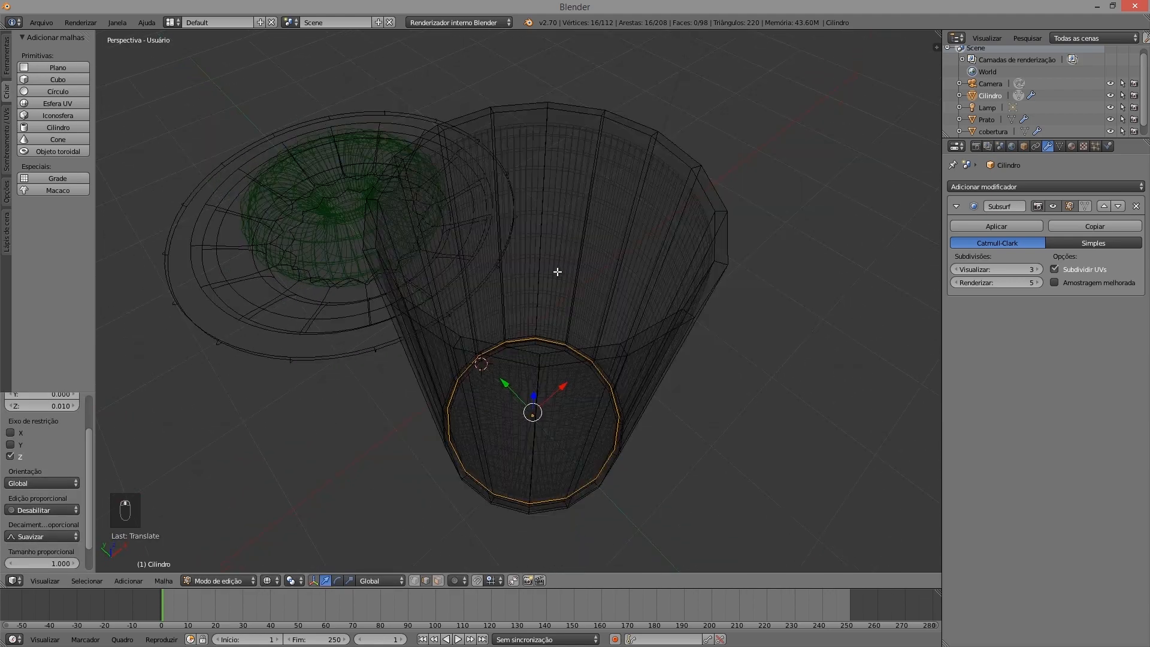
key(ctrl+r)
click(585, 230)
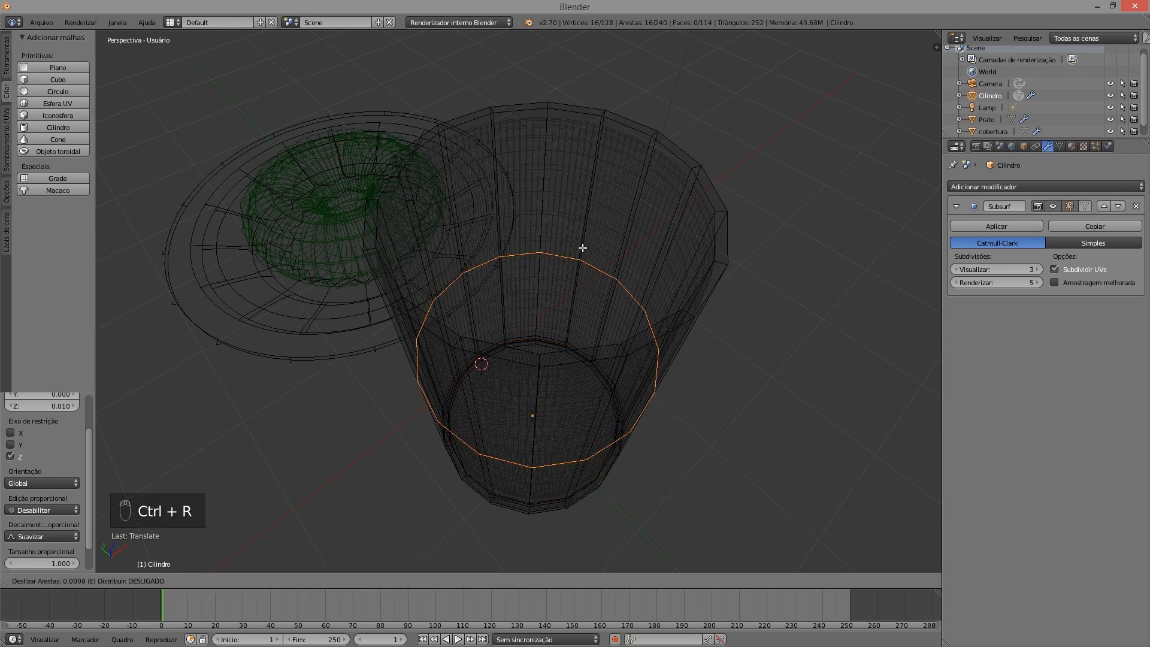
click(585, 144)
mouse_move(585, 146)
middle_down()
mouse_move(558, 212)
mouse_move(585, 226)
mouse_move(553, 210)
middle_up()
key(z)
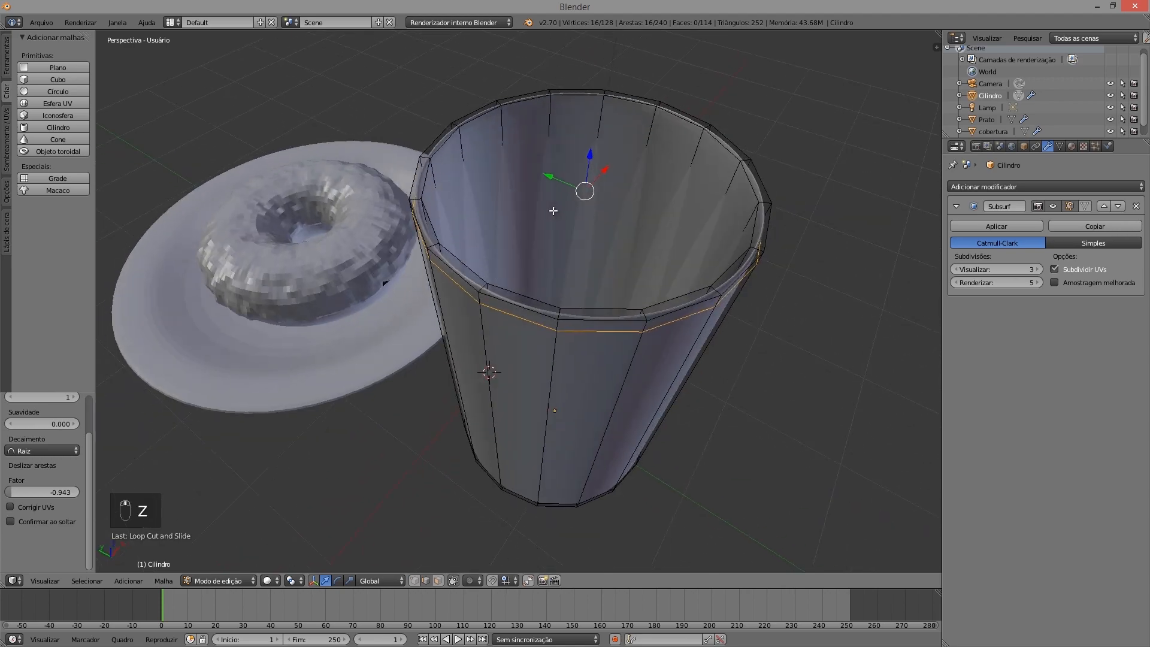
Cut an edge loop around the cup's inner wall just below the rim with slide factor about -0.964
key(ctrl+r)
click(532, 236)
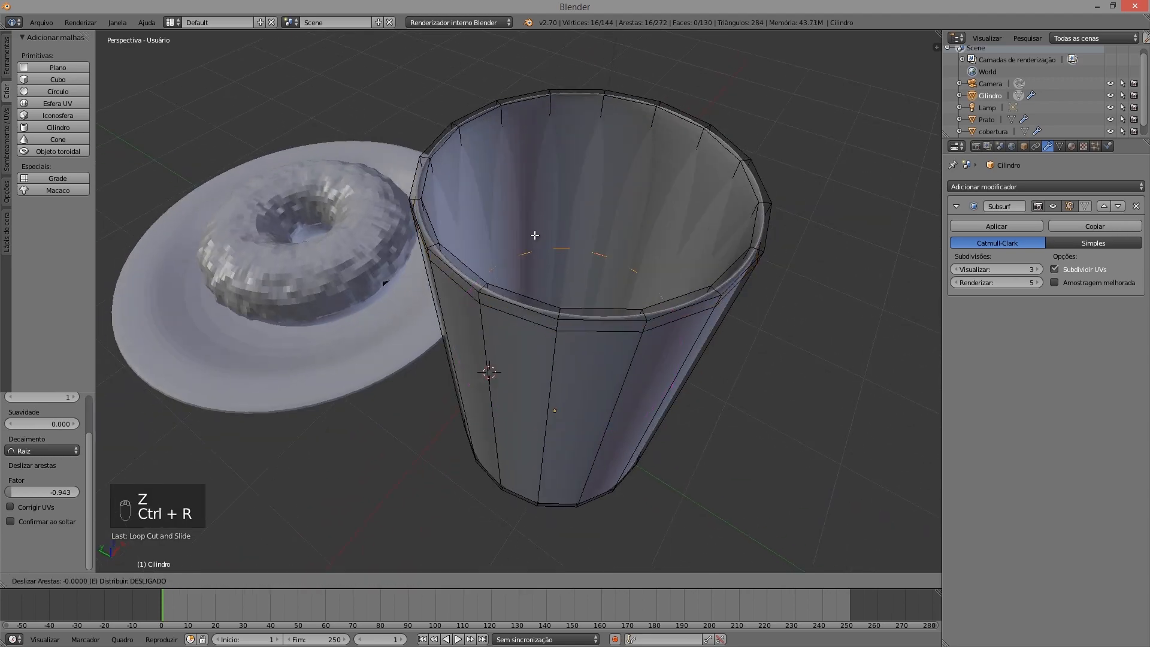
click(502, 117)
middle_drag(519, 167, 372, 220)
middle_drag(432, 207, 495, 178)
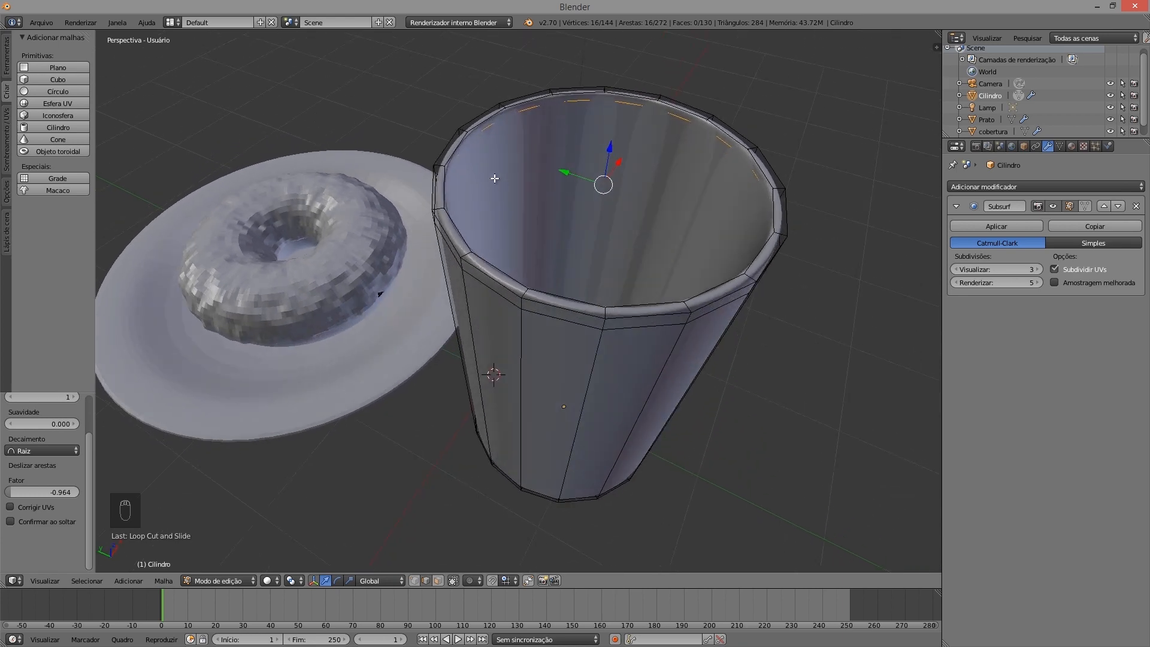
mouse_move(518, 256)
middle_down()
mouse_move(520, 276)
mouse_move(518, 245)
middle_up()
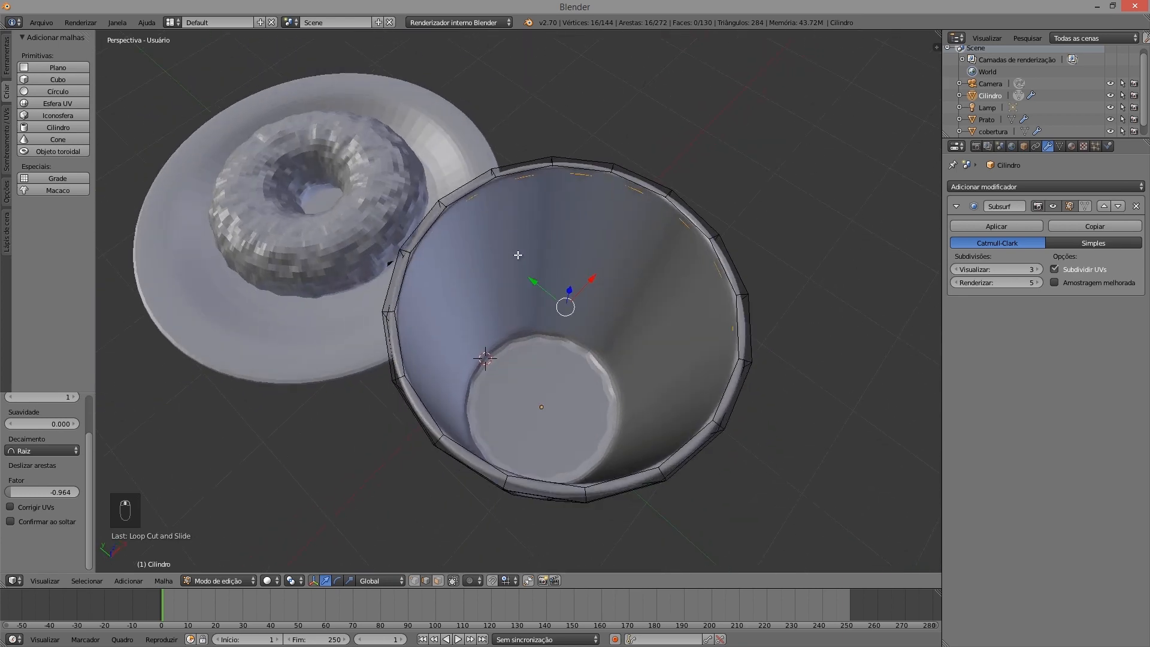
Select the cup's inner bottom face in face select mode and duplicate it in place
click(438, 580)
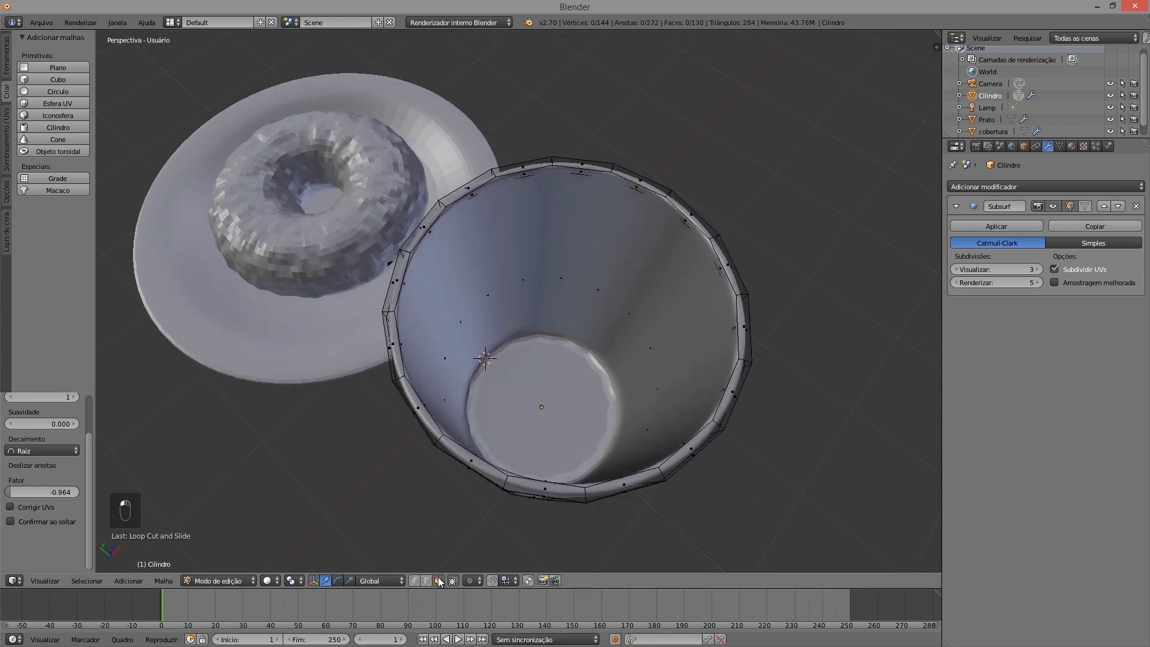
middle_drag(547, 388, 496, 410)
right_click(520, 406)
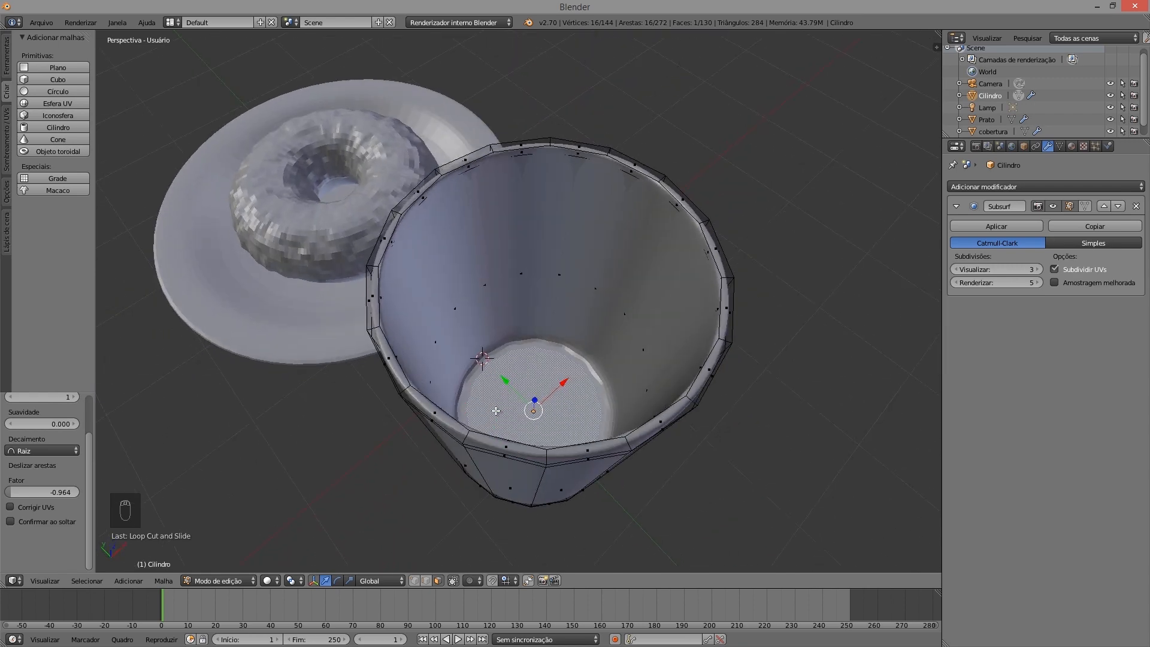
key(shift+d)
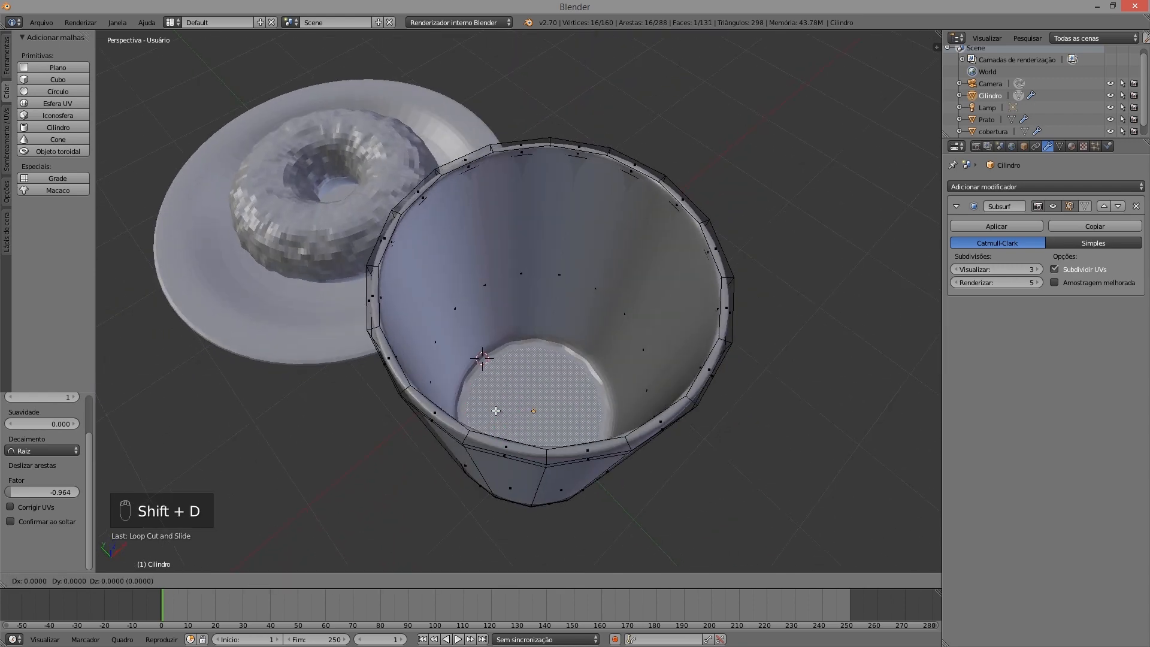
right_click(496, 411)
Separate the duplicated bottom face by selection into its own object, with the view in wireframe
middle_drag(509, 401, 559, 355)
key(z)
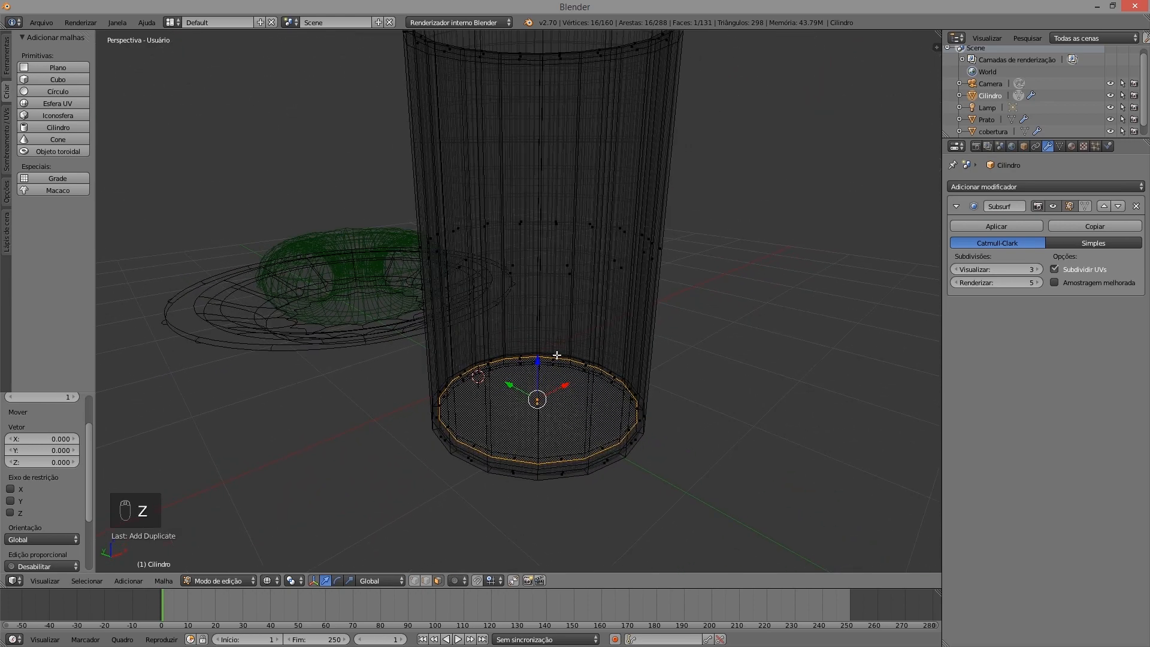
key(p)
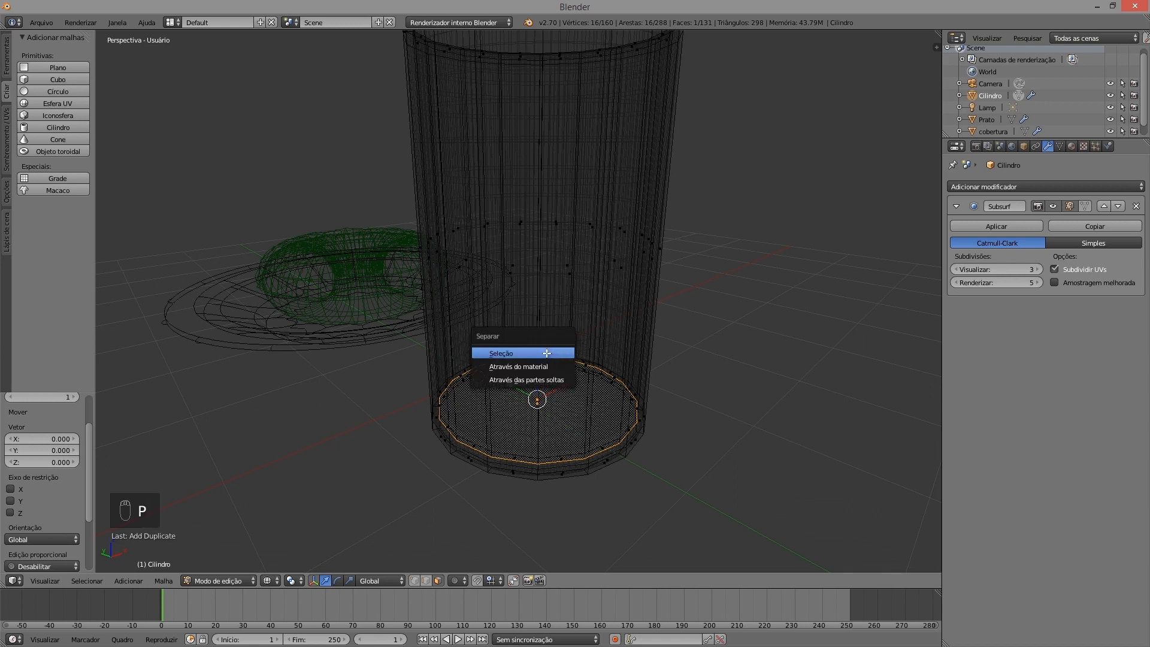
click(546, 353)
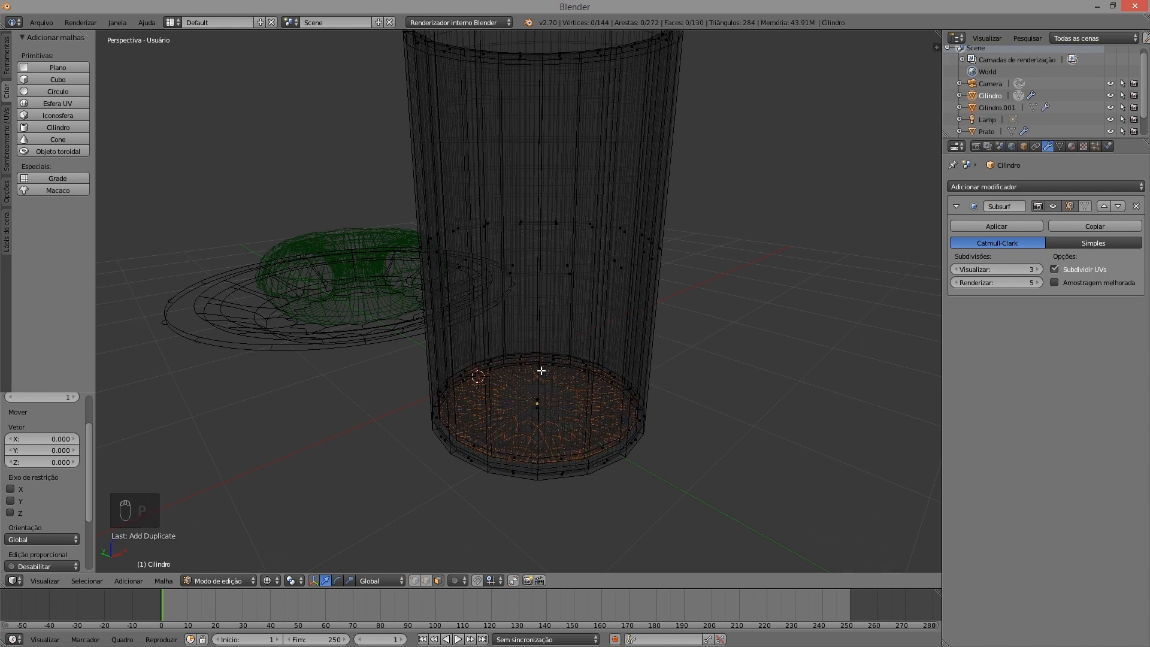
Rename the cup object from Cilindro to copo
double_click(988, 96)
text(copo)
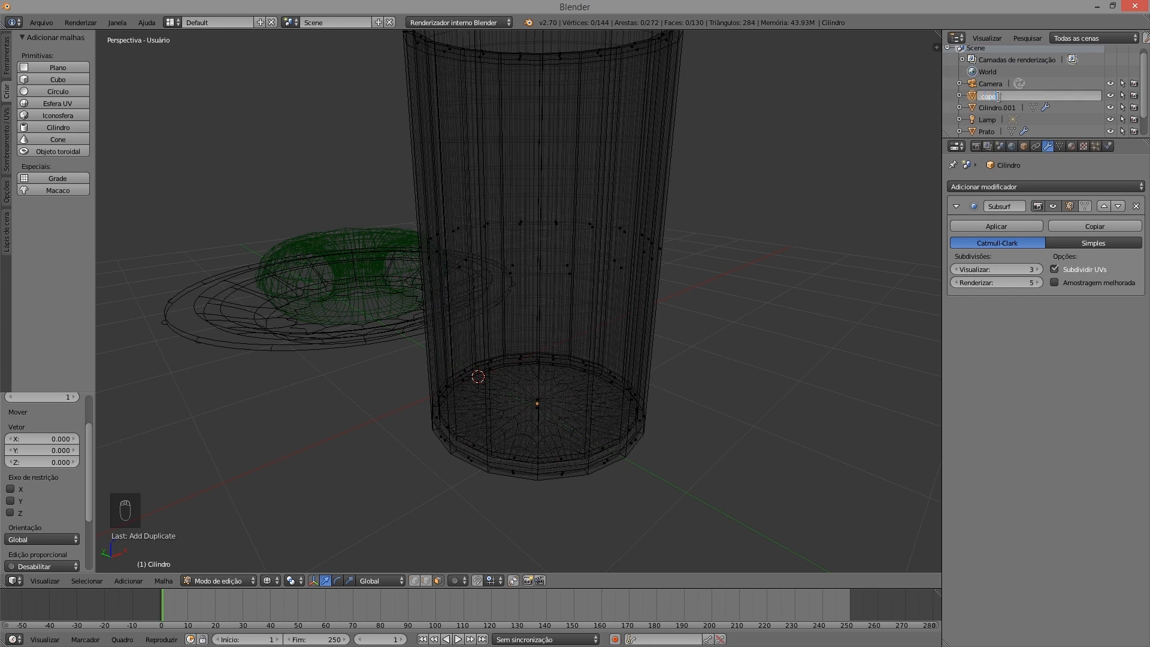
key(Return)
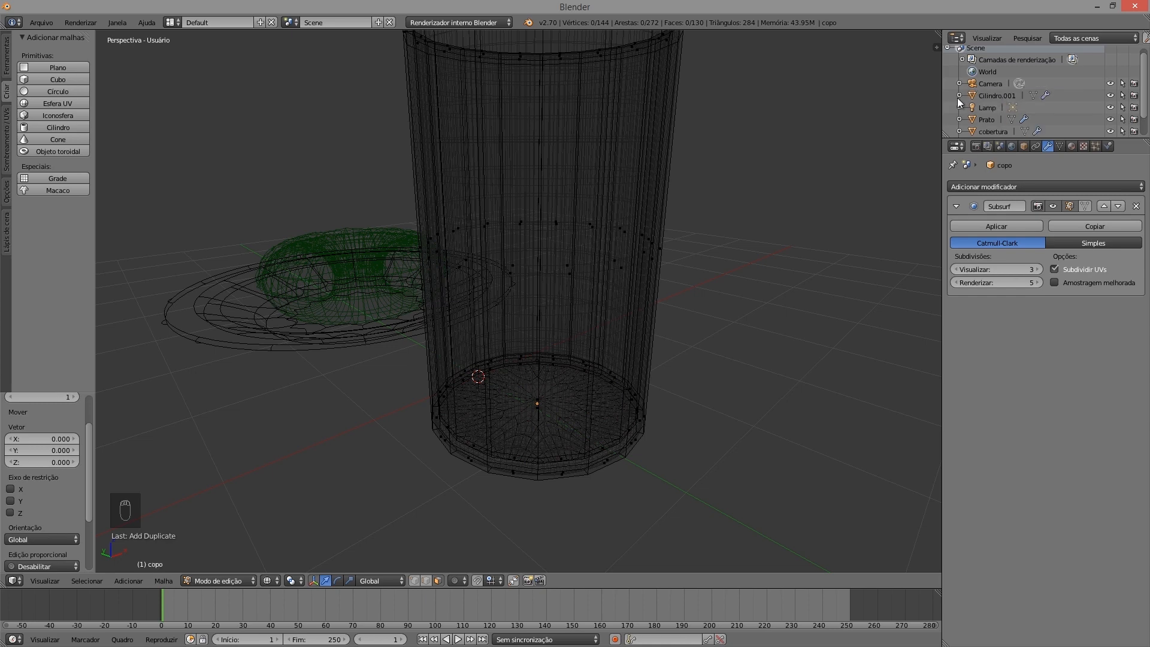
Return to object mode, hide copo, and select the separated bottom disc in solid shading
scroll(960, 119, down, 2)
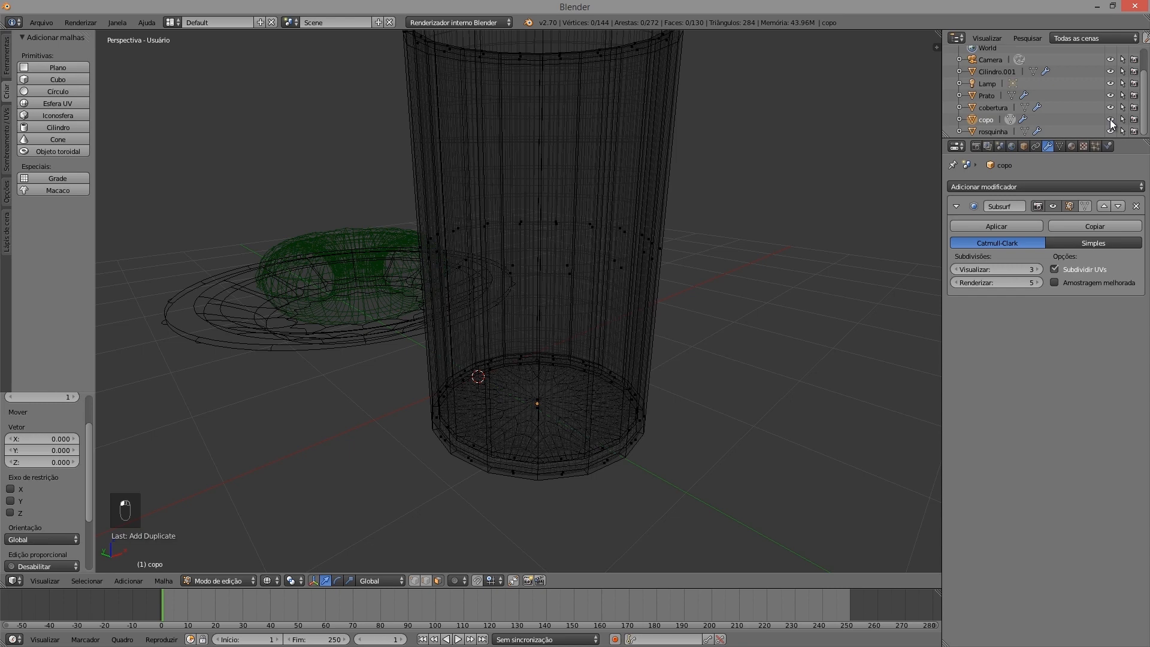
key(Tab)
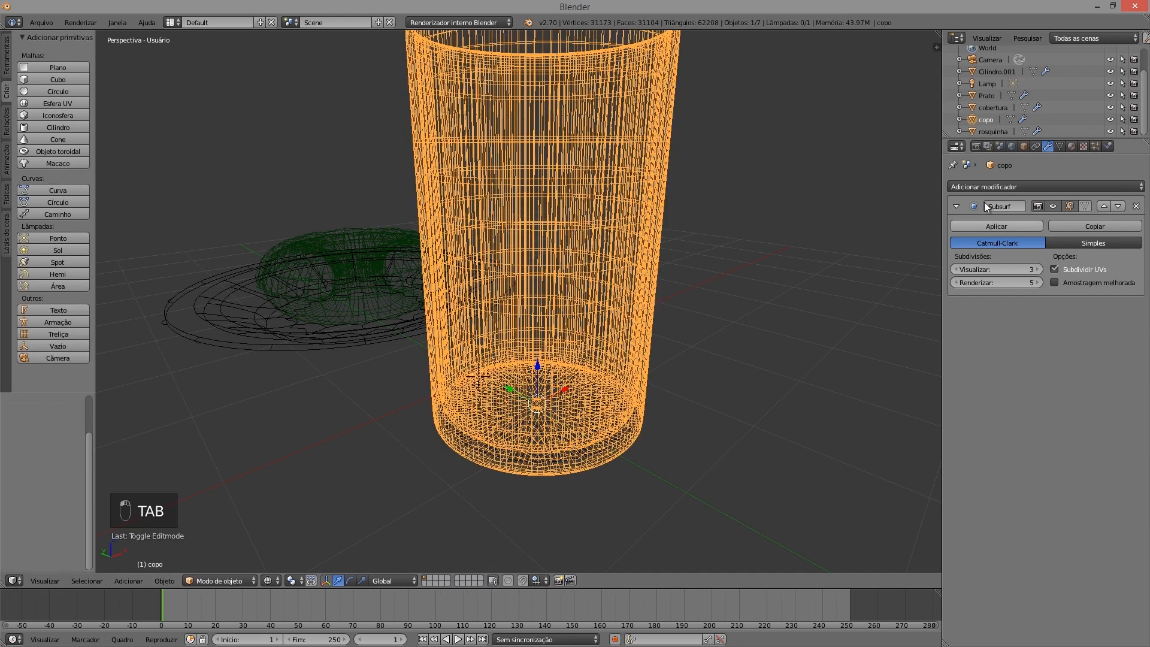
click(1110, 119)
right_click(563, 389)
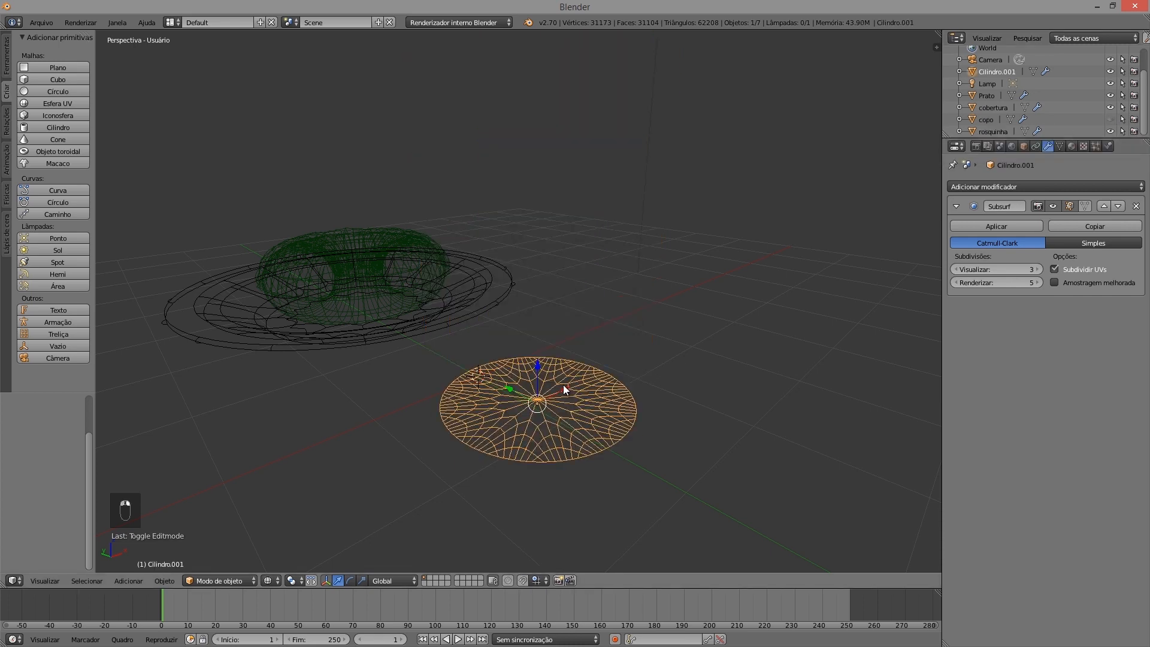
key(z)
mouse_move(553, 388)
middle_down()
mouse_move(591, 347)
mouse_move(560, 390)
mouse_move(570, 388)
middle_up()
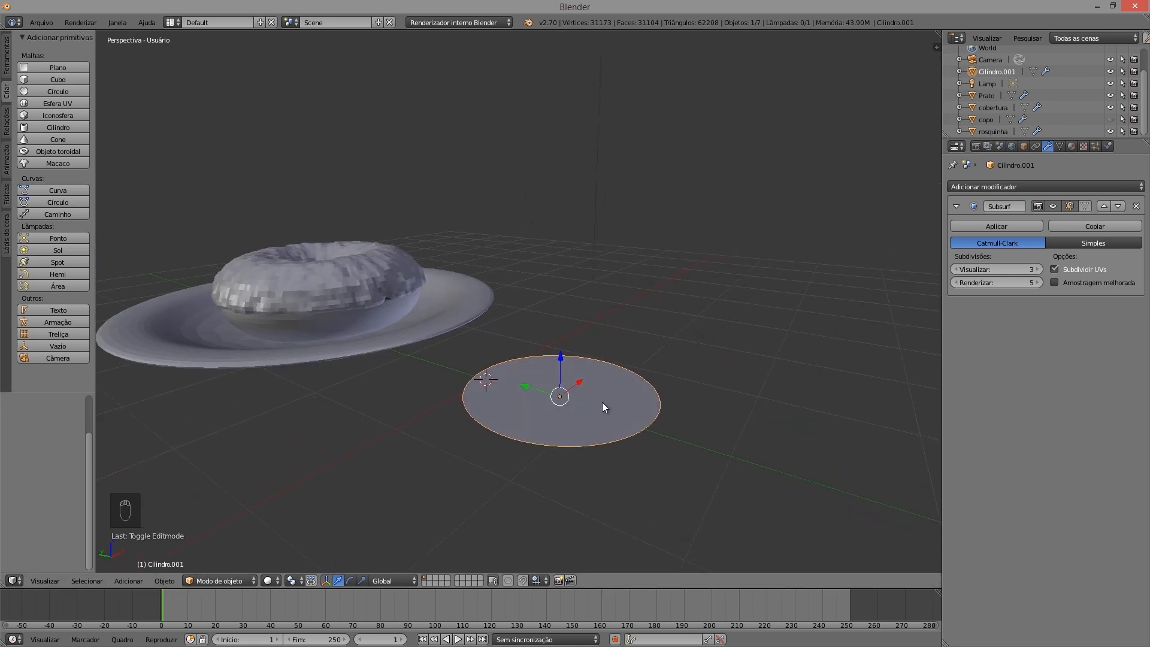
Extrude the disc's face upward about 2.212 in edit mode to form a tall cylindrical body
key(Tab)
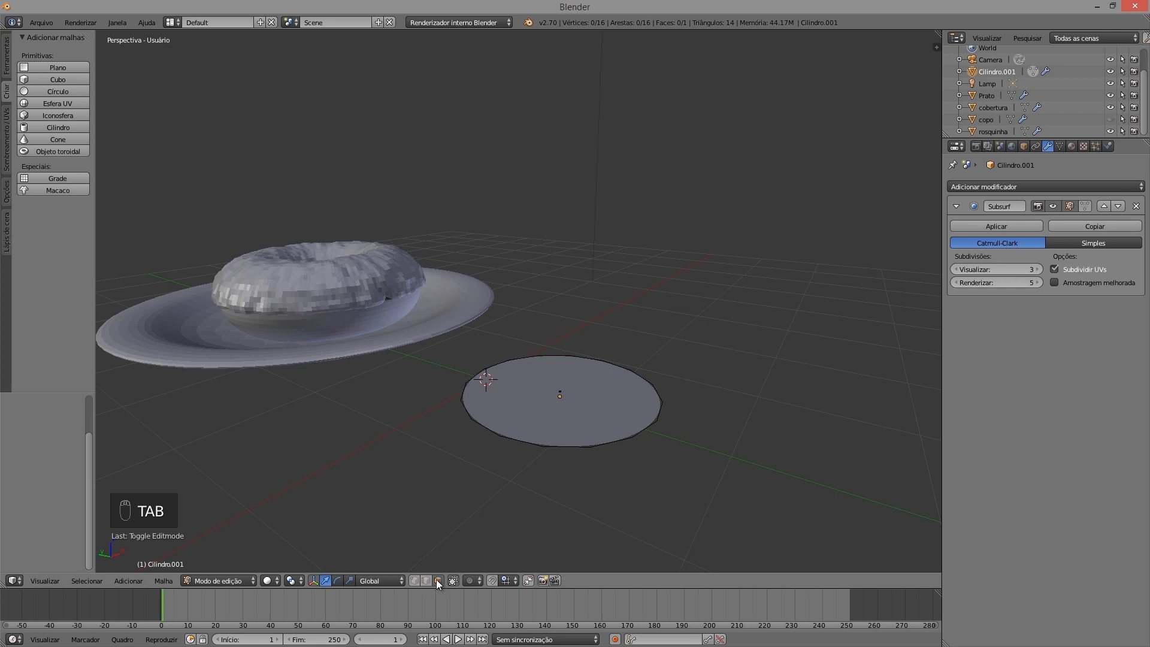
right_click(558, 394)
key(e)
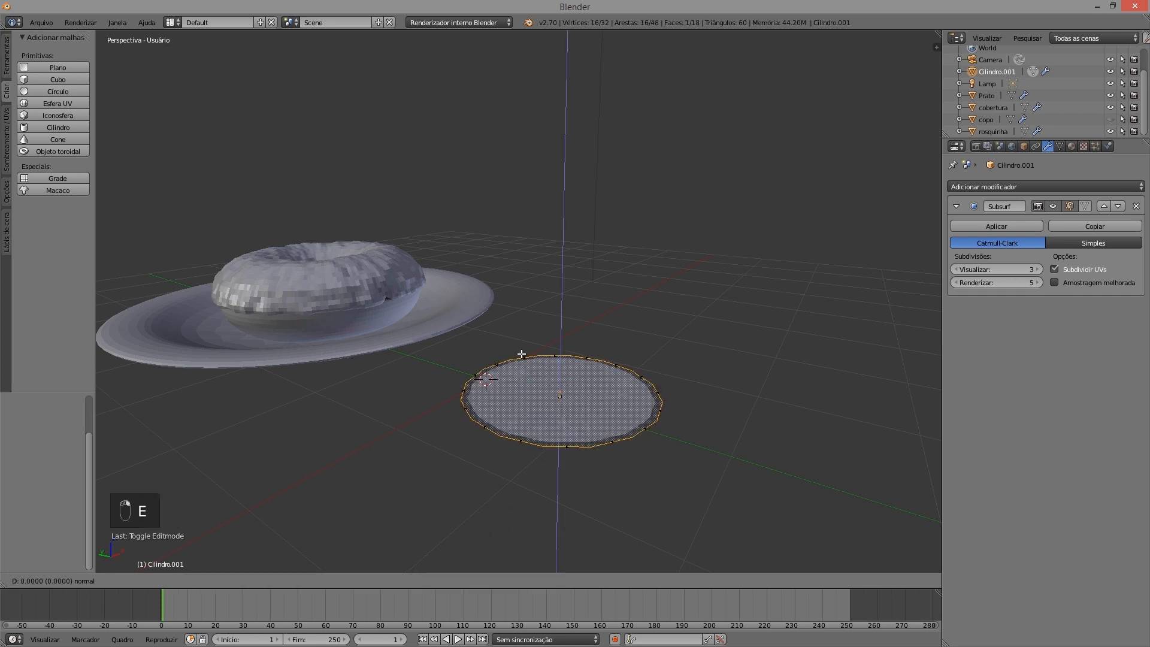
click(551, 43)
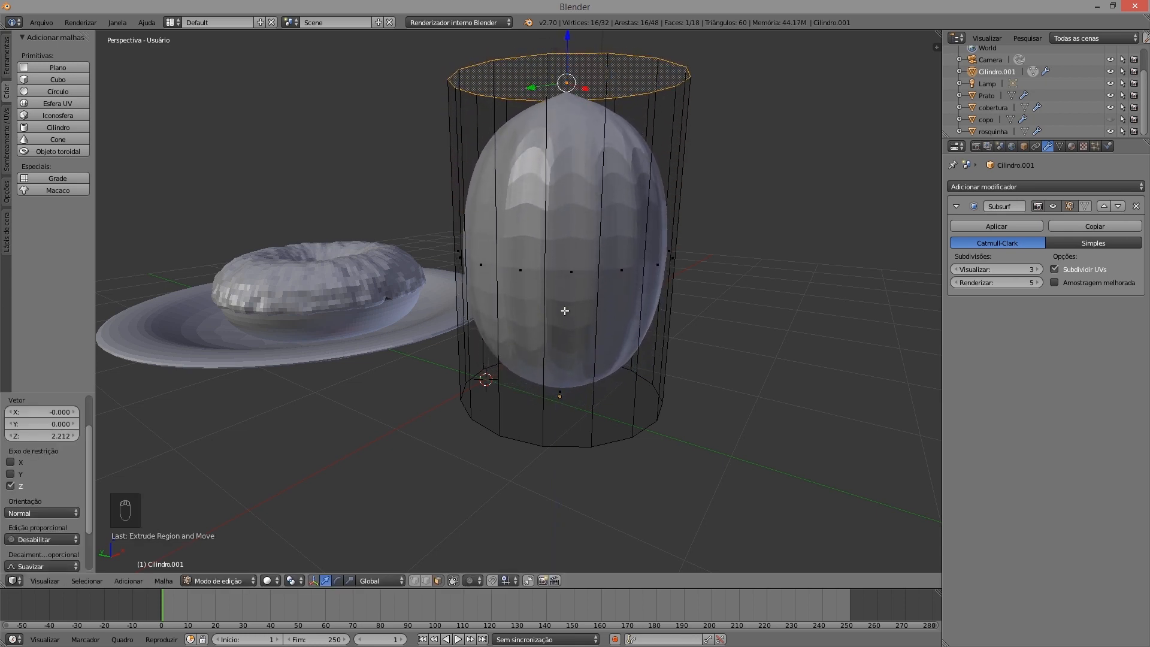
Cut an edge loop around the extruded body and slide it close to the bottom edge with factor about 0.976
key(ctrl+r)
click(542, 319)
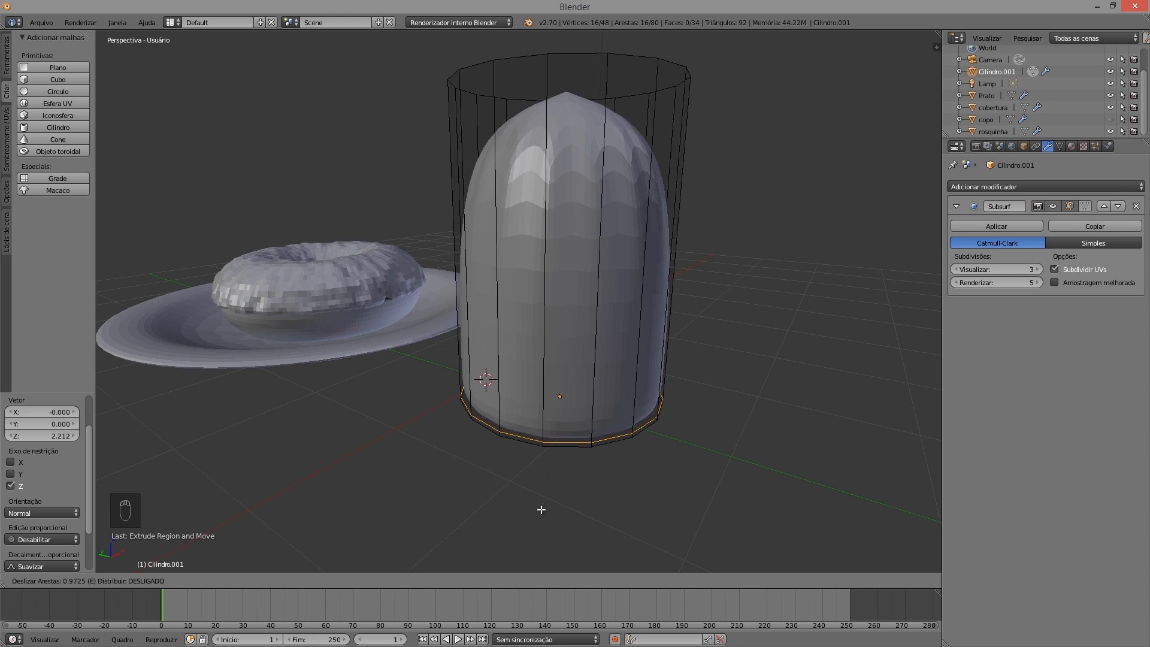
click(542, 508)
middle_drag(621, 304, 573, 279)
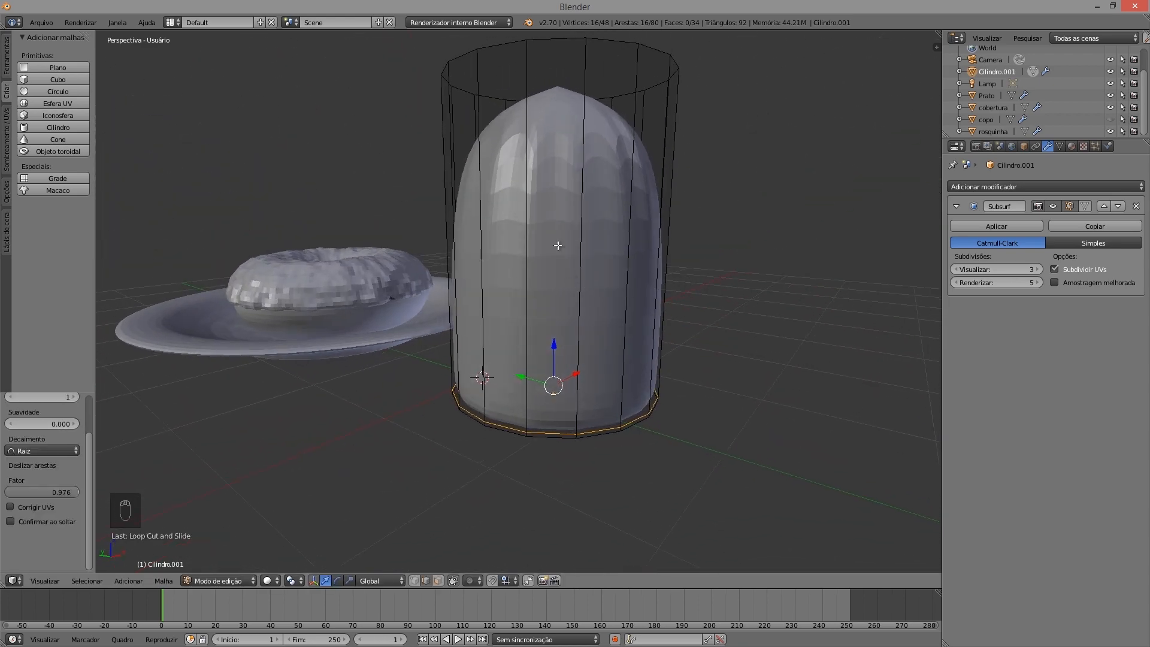
Cut a second edge loop around the body and slide it close to the top edge with factor about 0.963
key(ctrl+r)
click(524, 241)
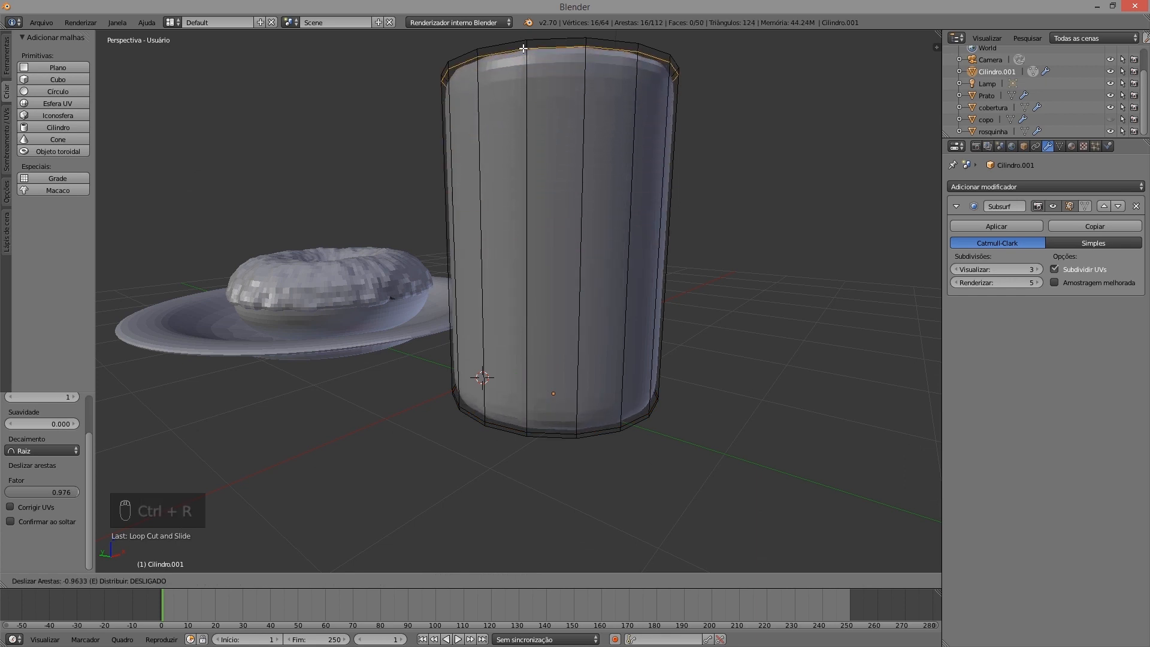
click(524, 47)
middle_drag(586, 87, 581, 178)
key(grave)
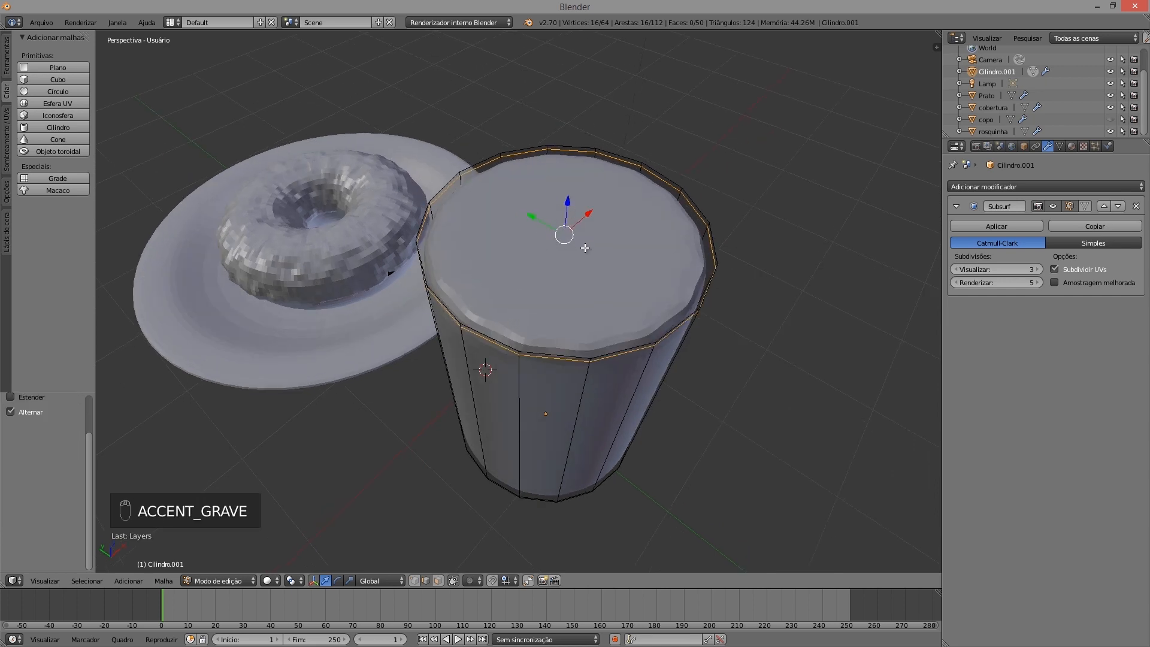
Select the body's top face in face selection mode and extrude it in place with zero offset
click(438, 580)
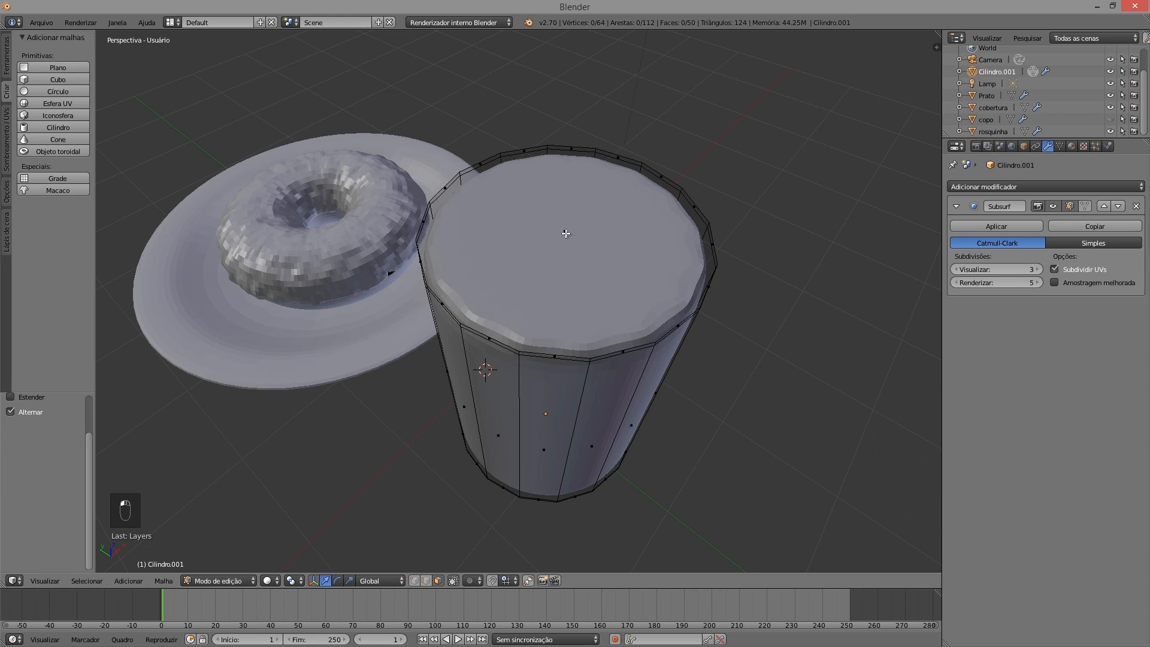
right_click(564, 232)
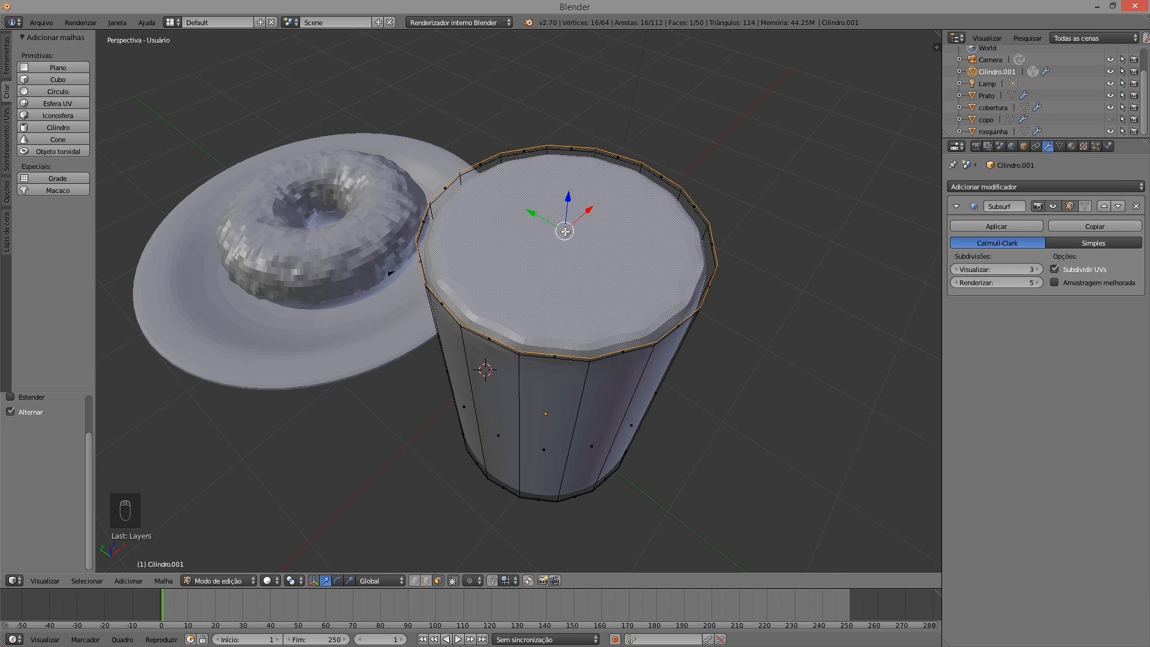
key(e)
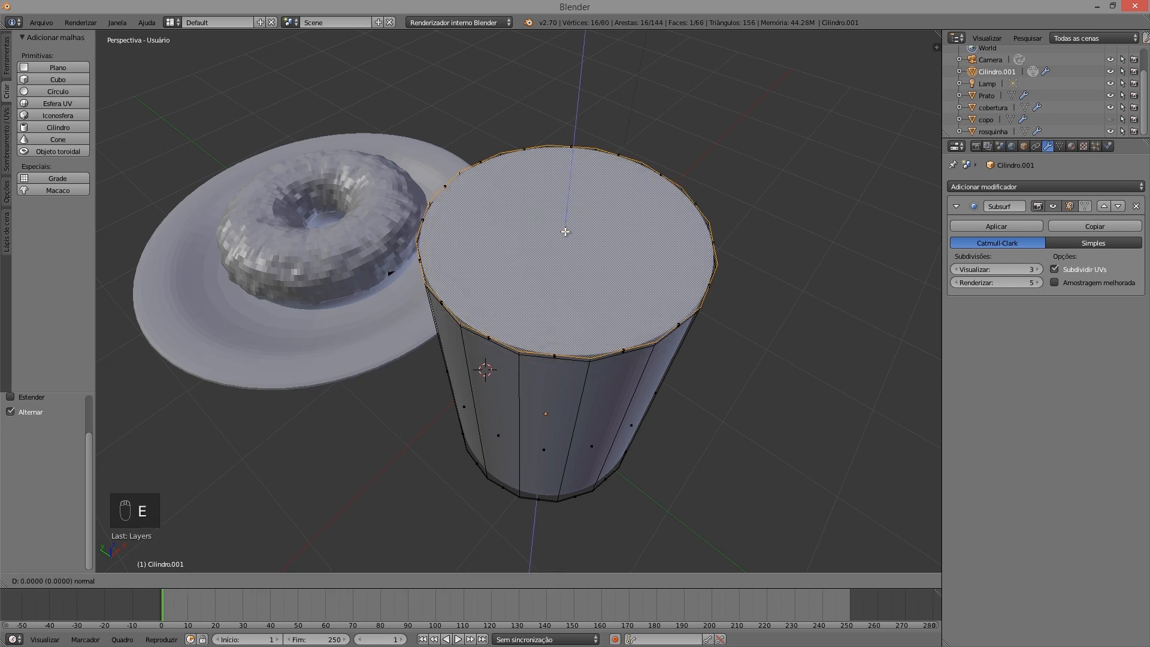
click(565, 232)
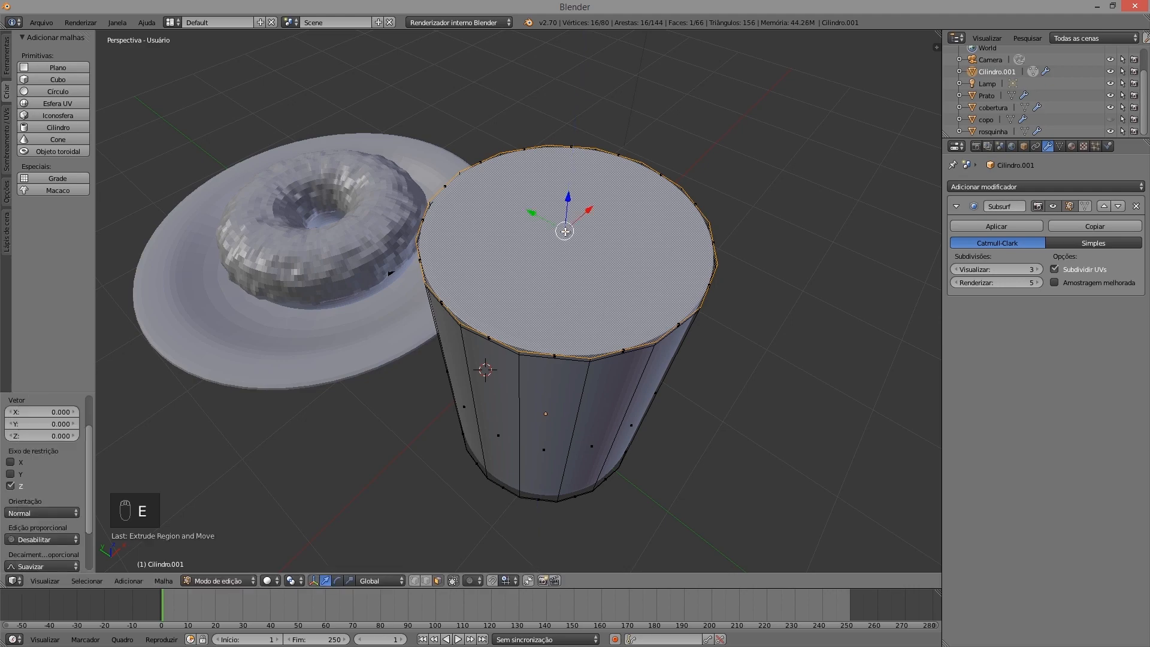
Scale the extruded top face slightly inward, leaving a narrow ring of faces just inside the rim
key(s)
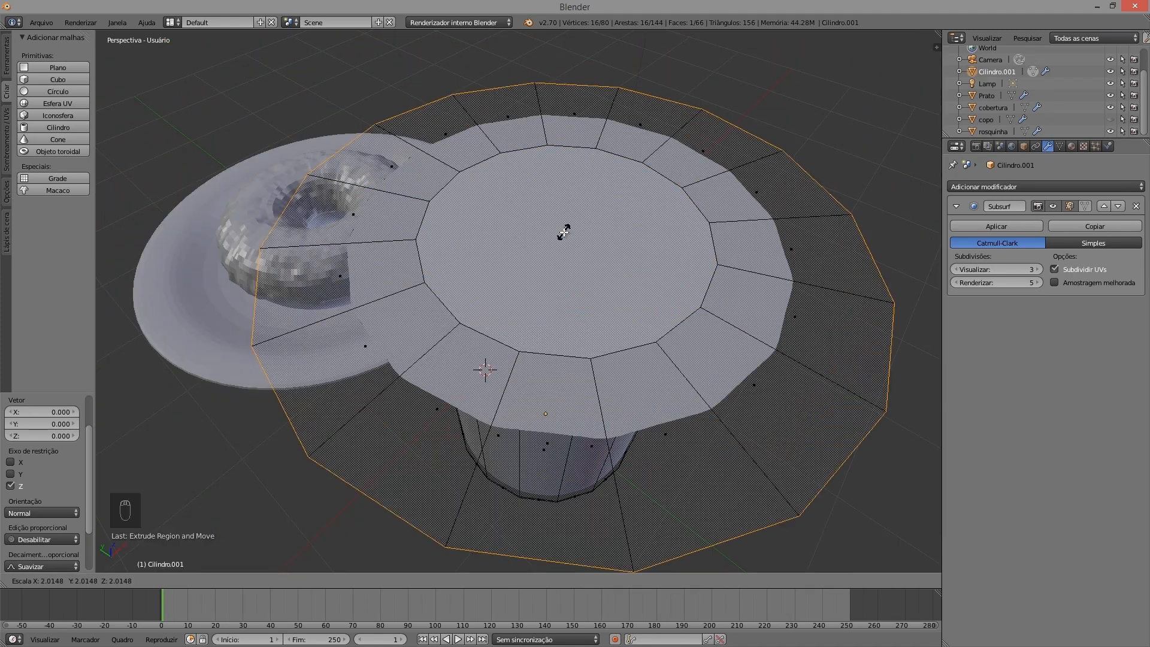
click(563, 242)
scroll(564, 242, up, 5)
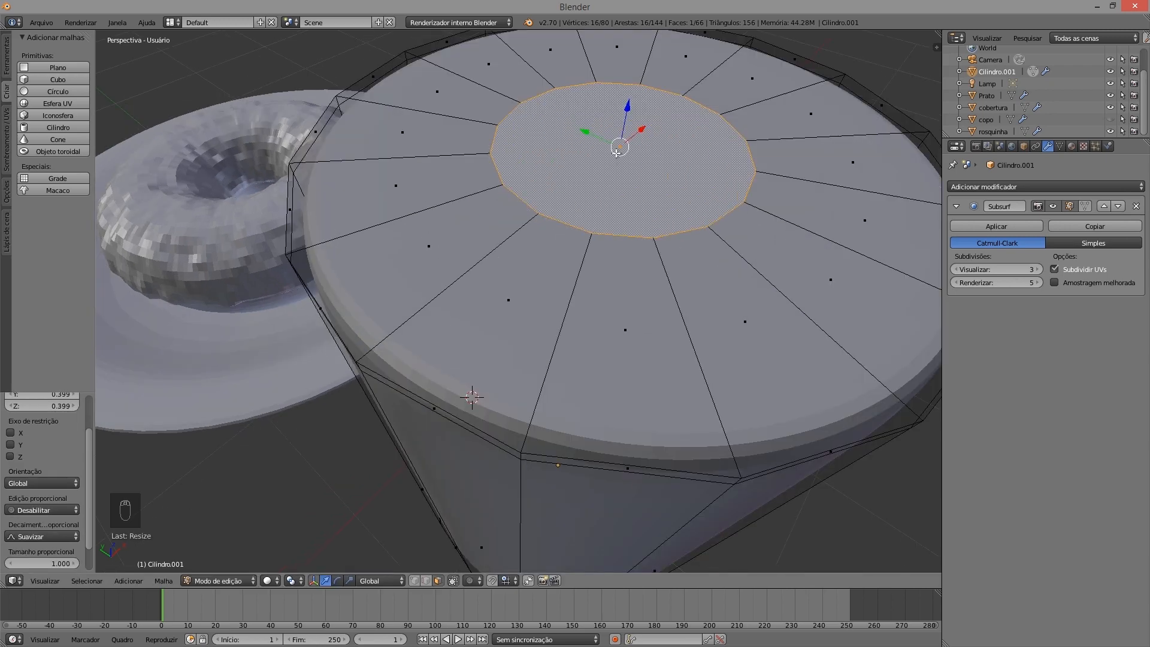
key(s)
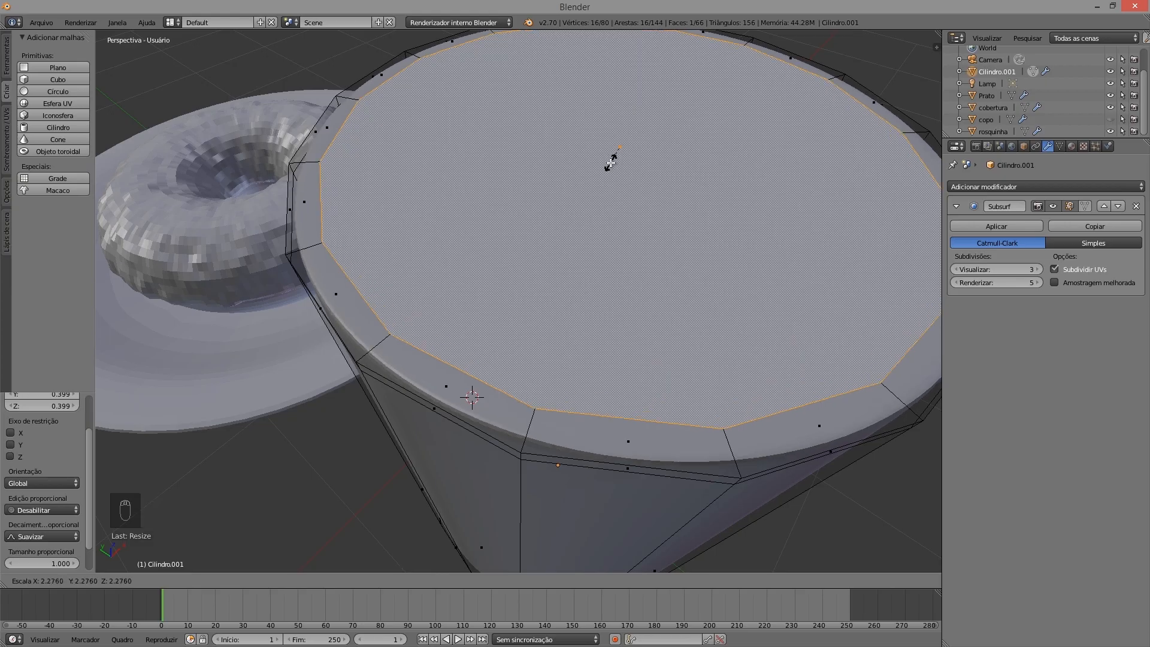
click(595, 176)
Check the body against copo in wireframe, hide copo again in object mode, and enable Amostragem melhorada on the body's Subsurf modifier
middle_drag(561, 230, 738, 151)
middle_drag(703, 243, 606, 250)
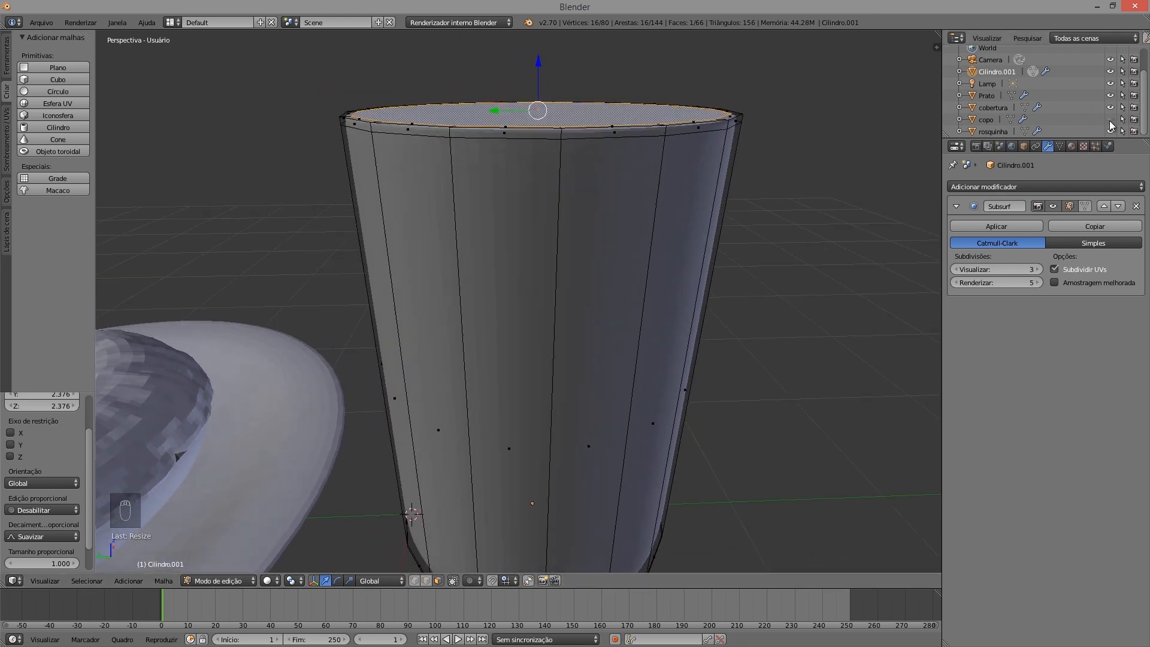
click(1112, 120)
middle_drag(606, 113, 550, 257)
key(z)
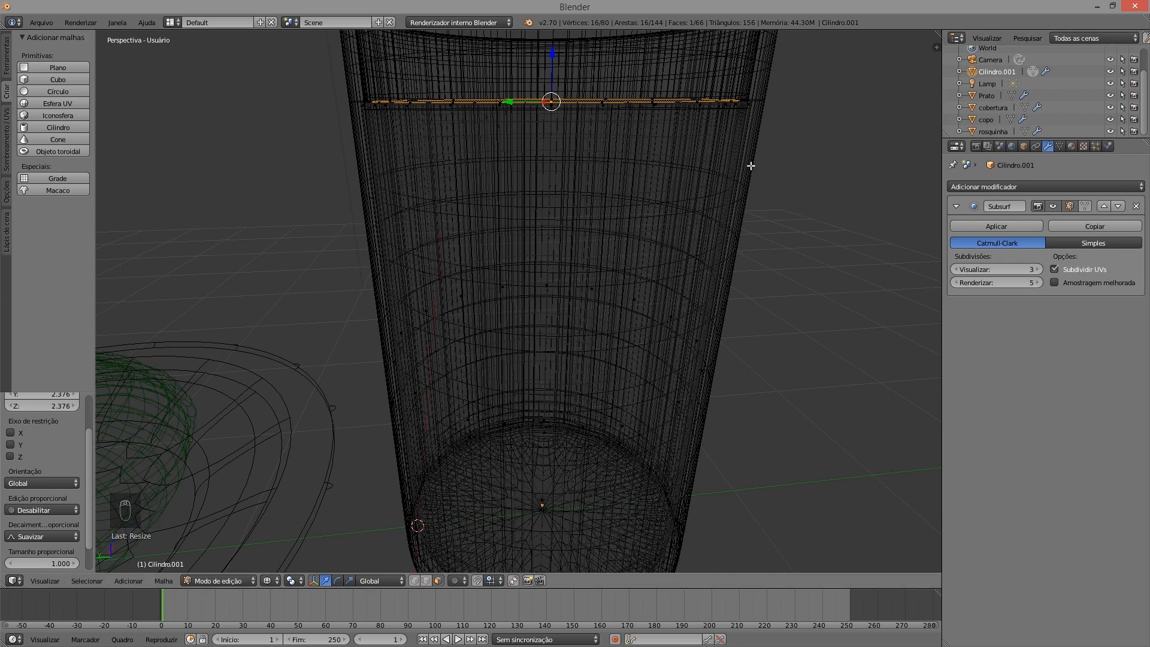
key(Tab)
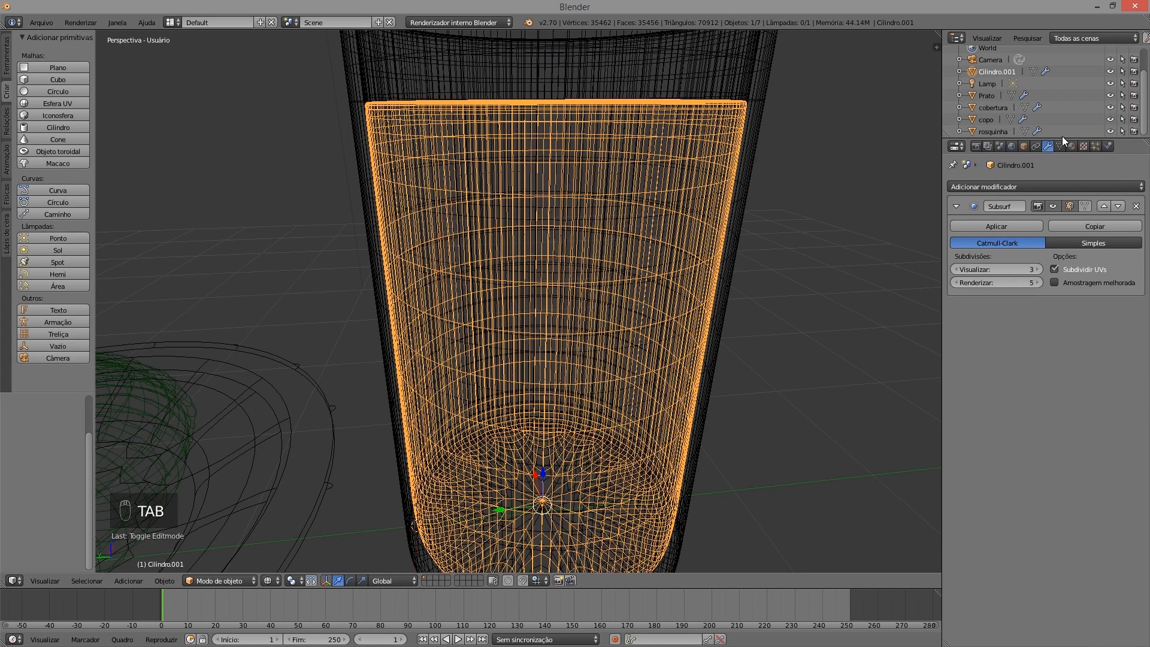
click(1110, 120)
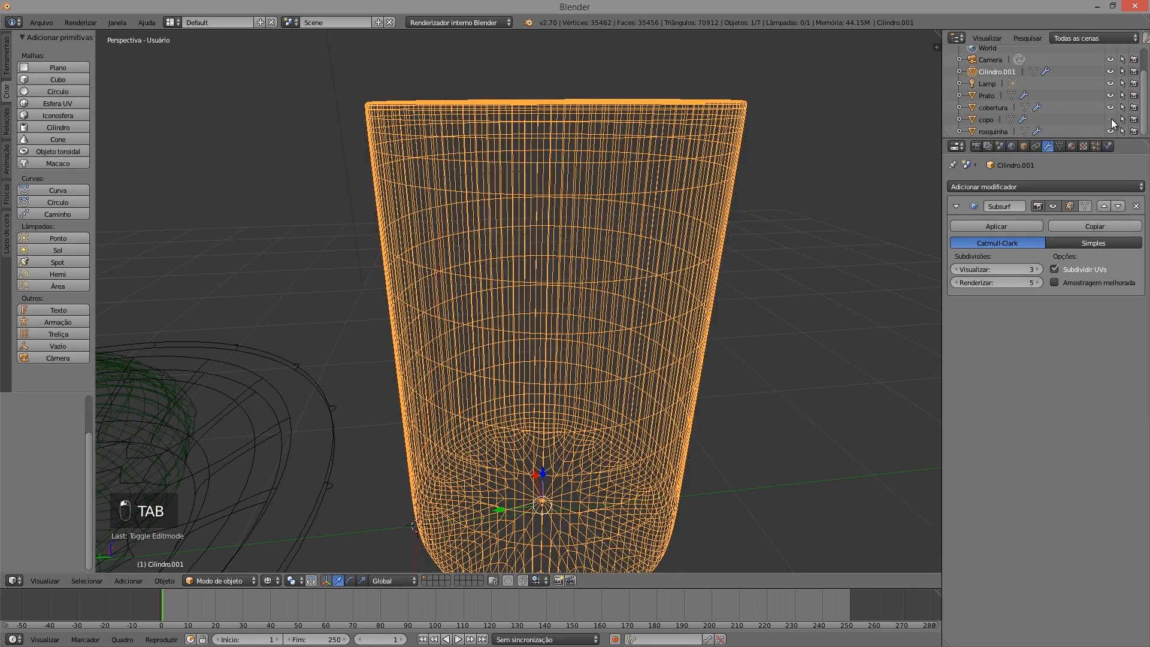
click(1054, 282)
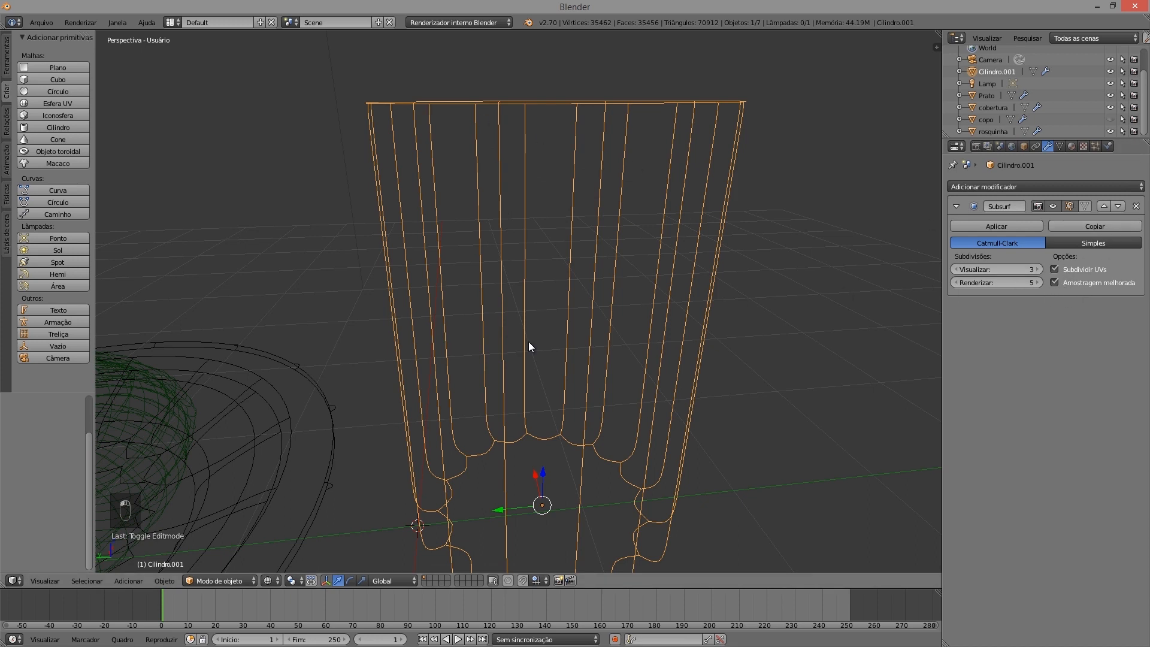
In edit mode, box-select the vertices at the body's top end and raise them about 1.172 along Z
key(Tab)
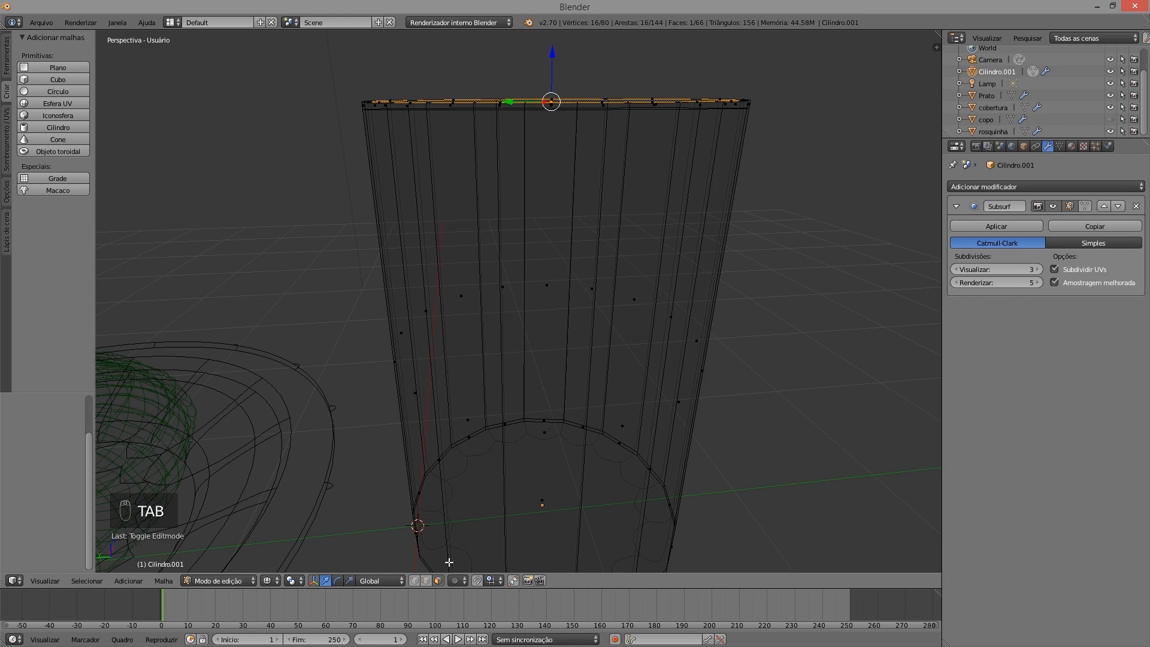
click(416, 581)
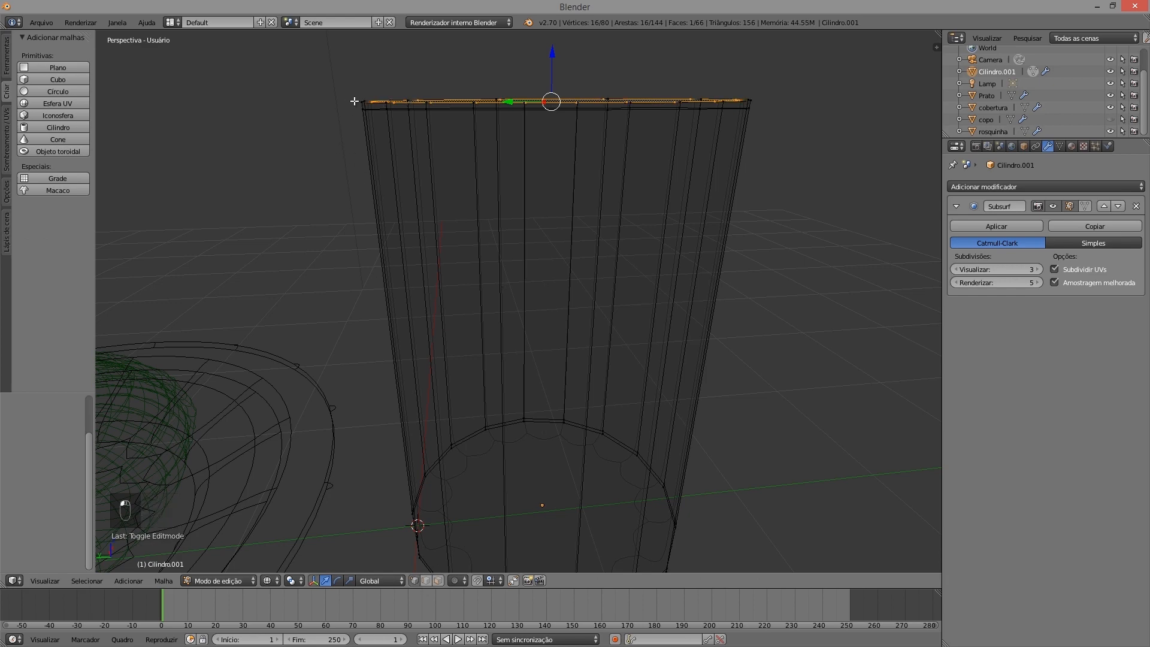
key(a)
key(b)
drag(334, 72, 685, 152)
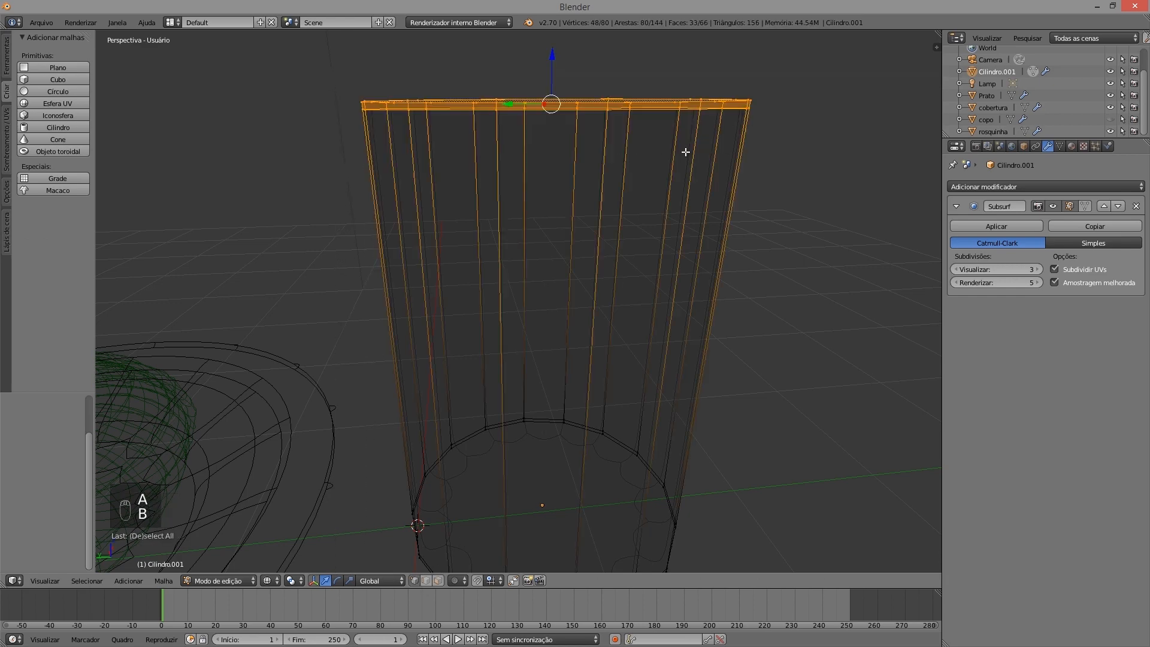
scroll(566, 176, down, 5)
drag(535, 163, 531, 534)
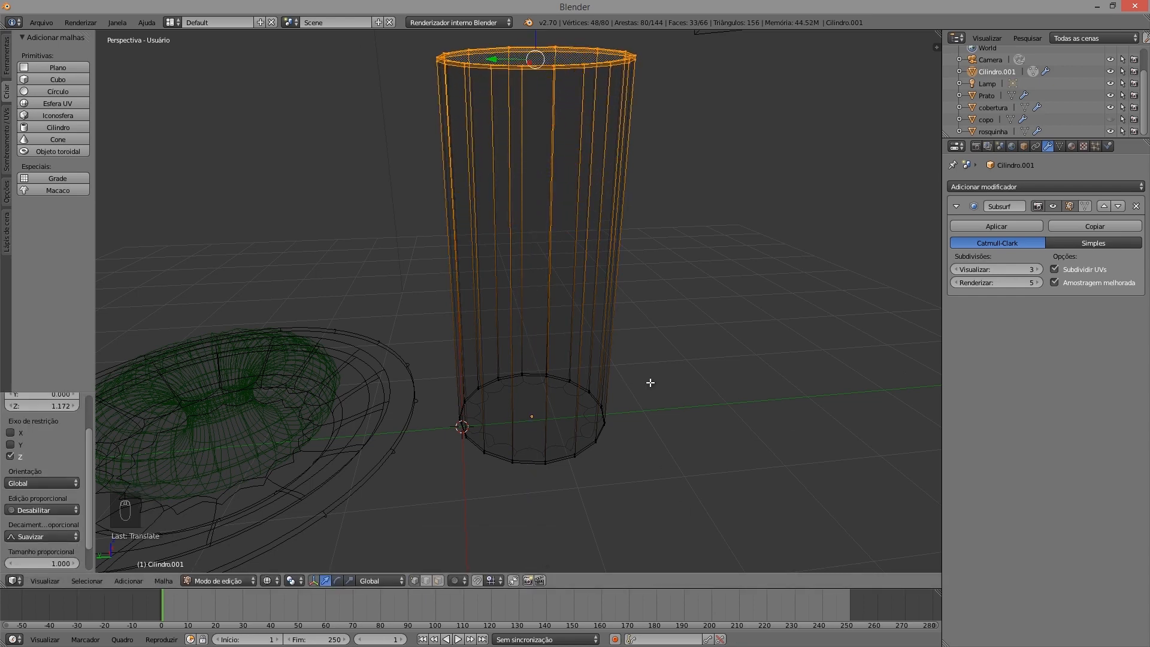
Make copo visible again from object mode and return to editing the body
key(Tab)
click(1111, 119)
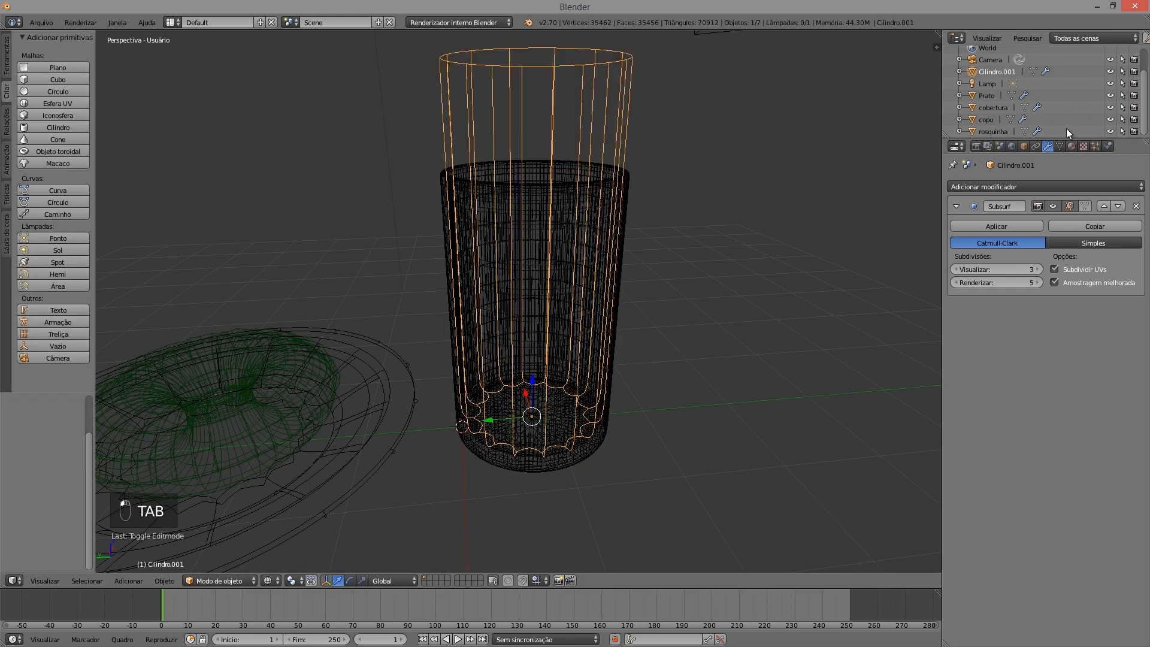
middle_drag(519, 221, 575, 198)
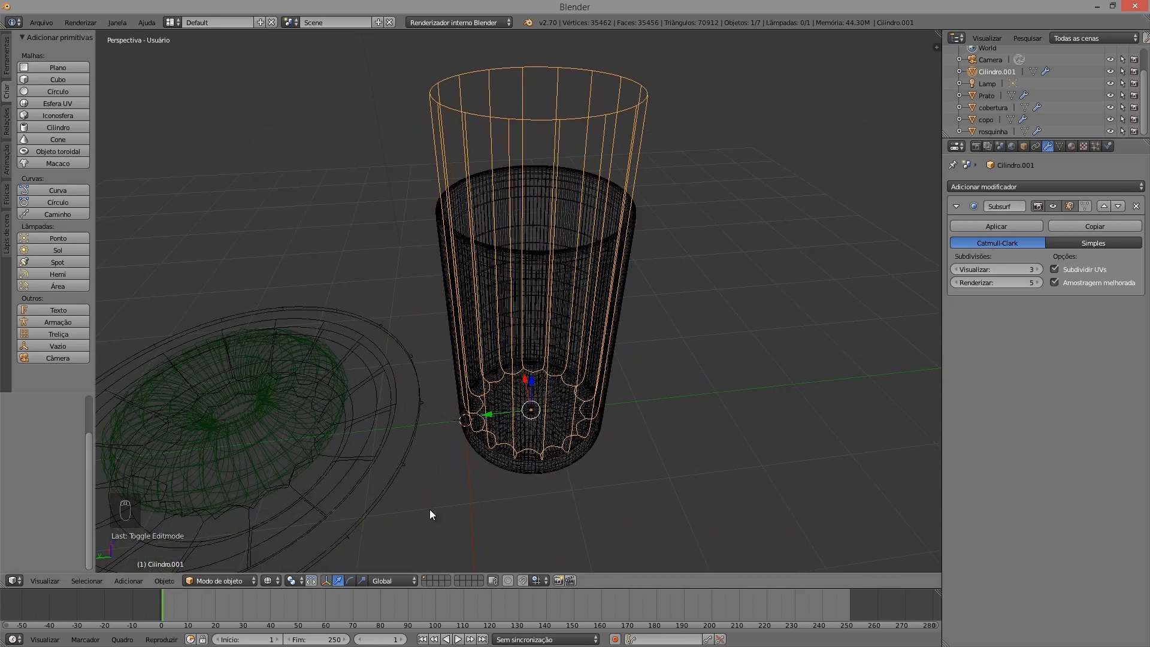
key(Tab)
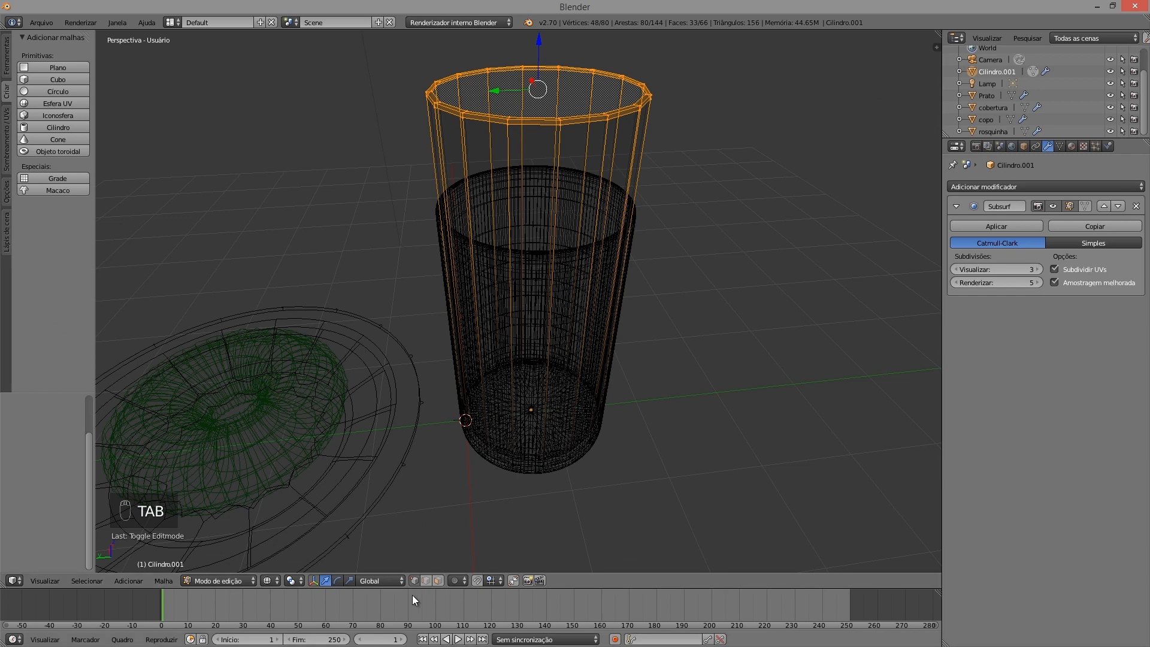
Reselect the body's top-end vertices with a box selection and lower them along Z to below copo's rim
middle_drag(493, 223, 495, 197)
key(a)
key(a)
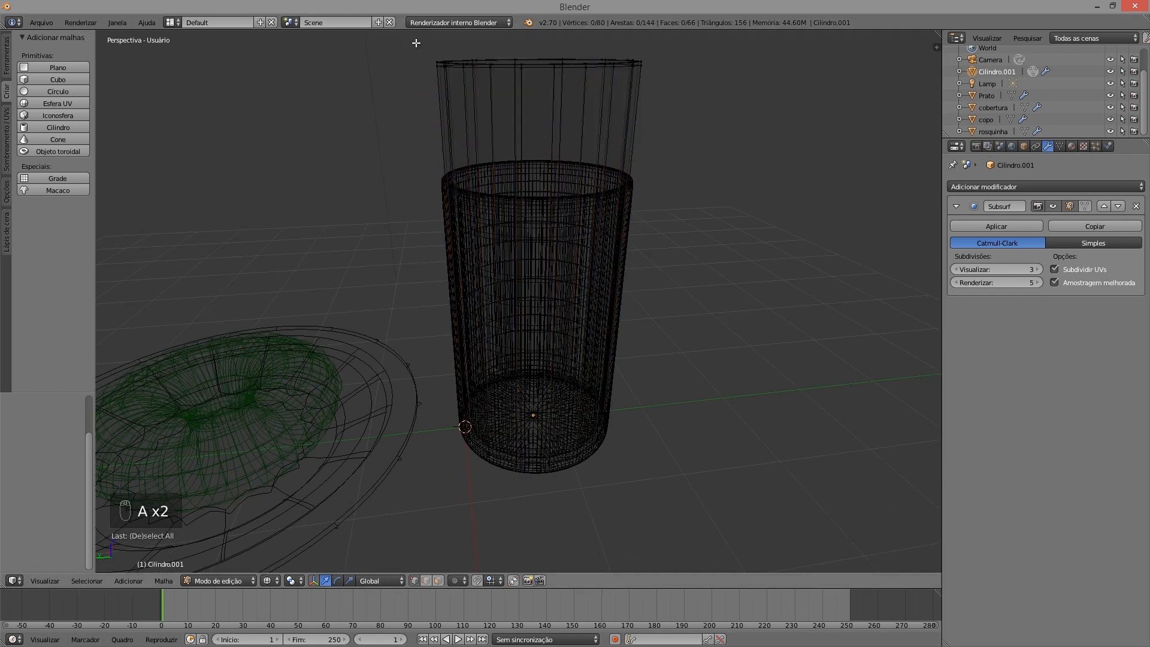
key(b)
drag(402, 41, 683, 94)
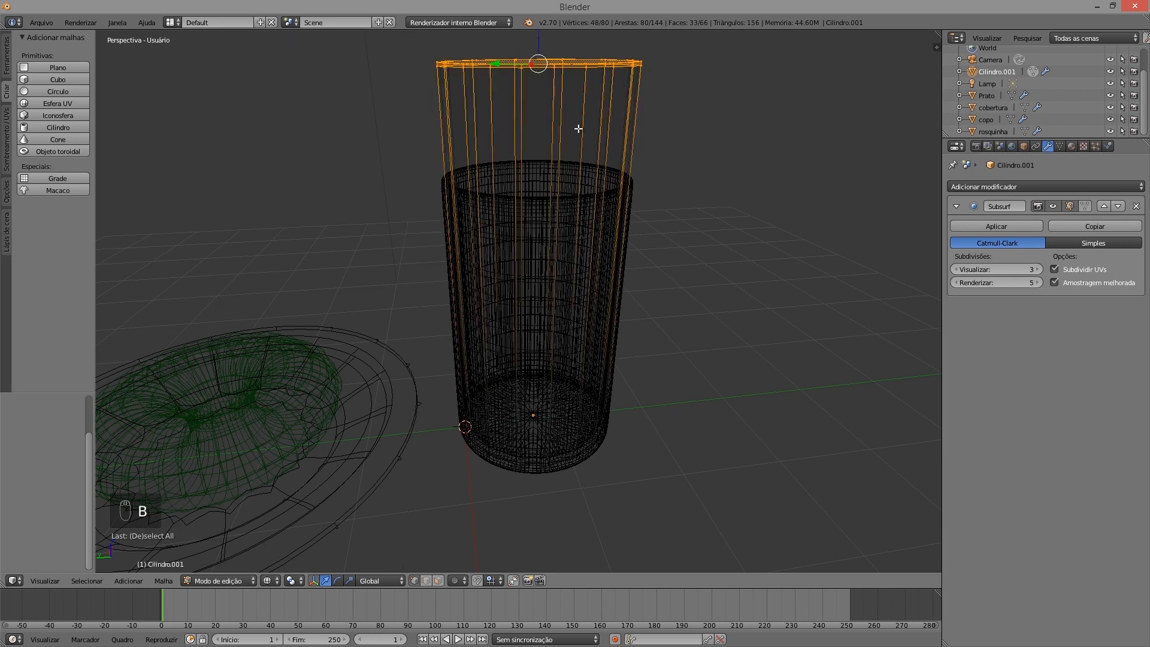
middle_drag(580, 223, 562, 327)
drag(530, 110, 544, 244)
middle_drag(546, 245, 572, 218)
mouse_move(513, 242)
mouse_down()
mouse_move(514, 273)
mouse_move(511, 242)
mouse_up()
Return the body to object mode and switch the viewport back to solid shading
middle_drag(626, 279, 553, 320)
middle_drag(511, 329, 566, 291)
key(Tab)
mouse_move(429, 390)
middle_down()
mouse_move(539, 357)
mouse_move(549, 308)
mouse_move(521, 337)
mouse_move(438, 366)
mouse_move(405, 395)
mouse_move(527, 336)
middle_up()
key(z)
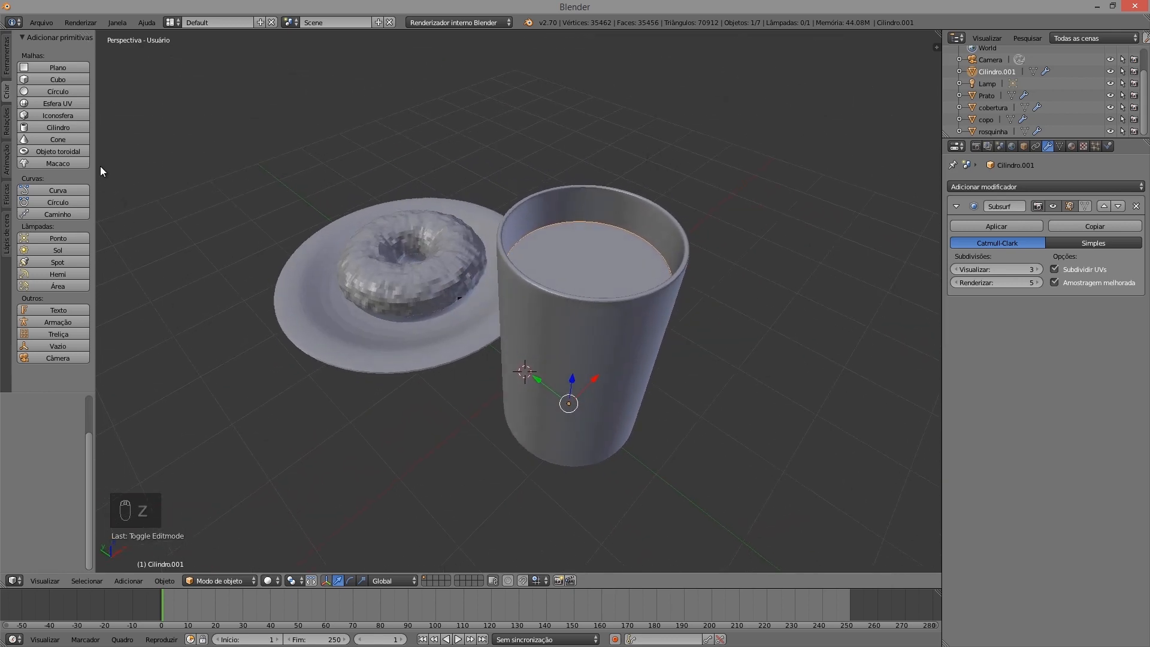
Add a plane at the origin under the dish and cup and set its radius to 22.610
click(59, 67)
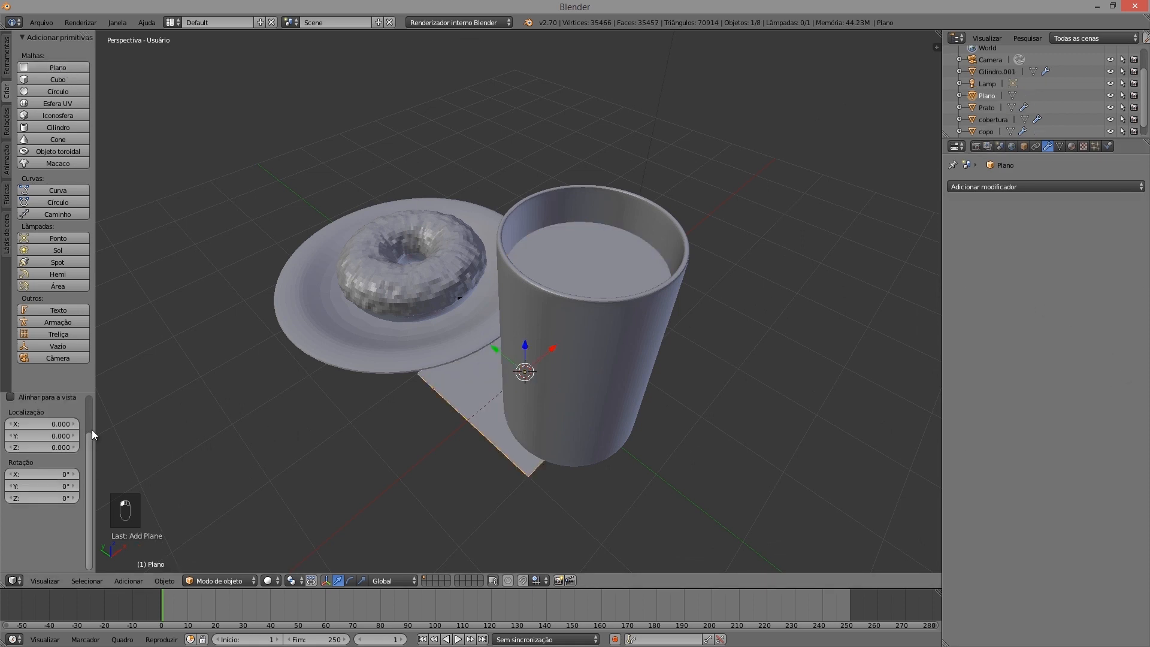
scroll(91, 436, up, 2)
drag(61, 430, 240, 457)
Examine the plane, cup and dish in quad view and in the full camera view
key(ctrl+alt+q)
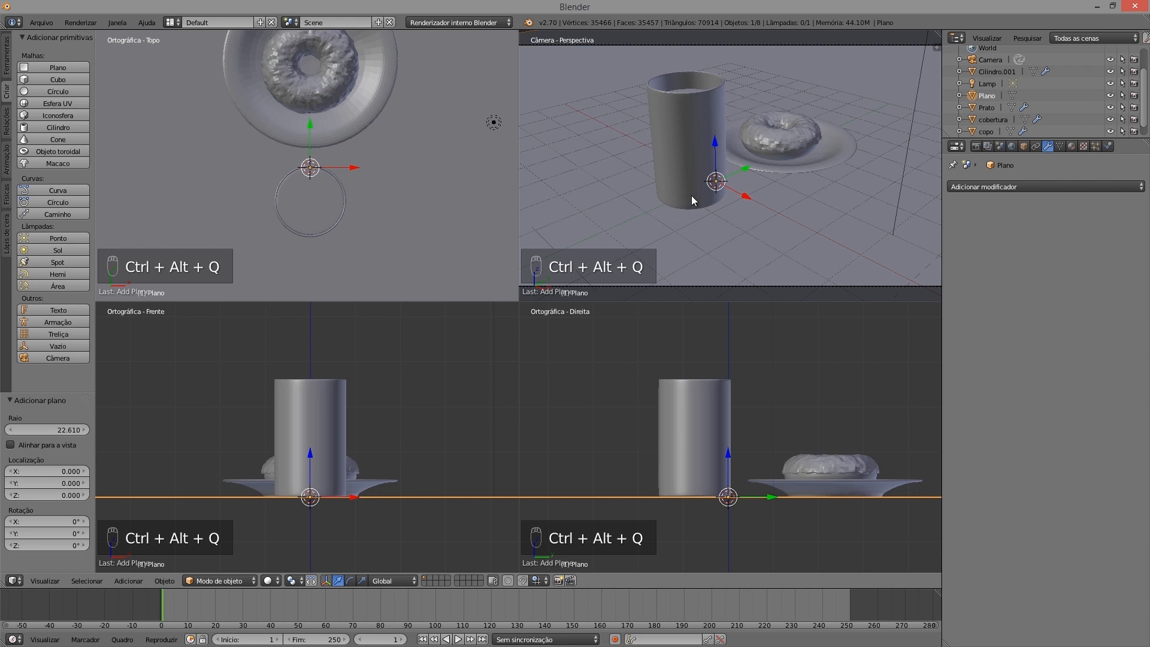
key(ctrl+alt+q)
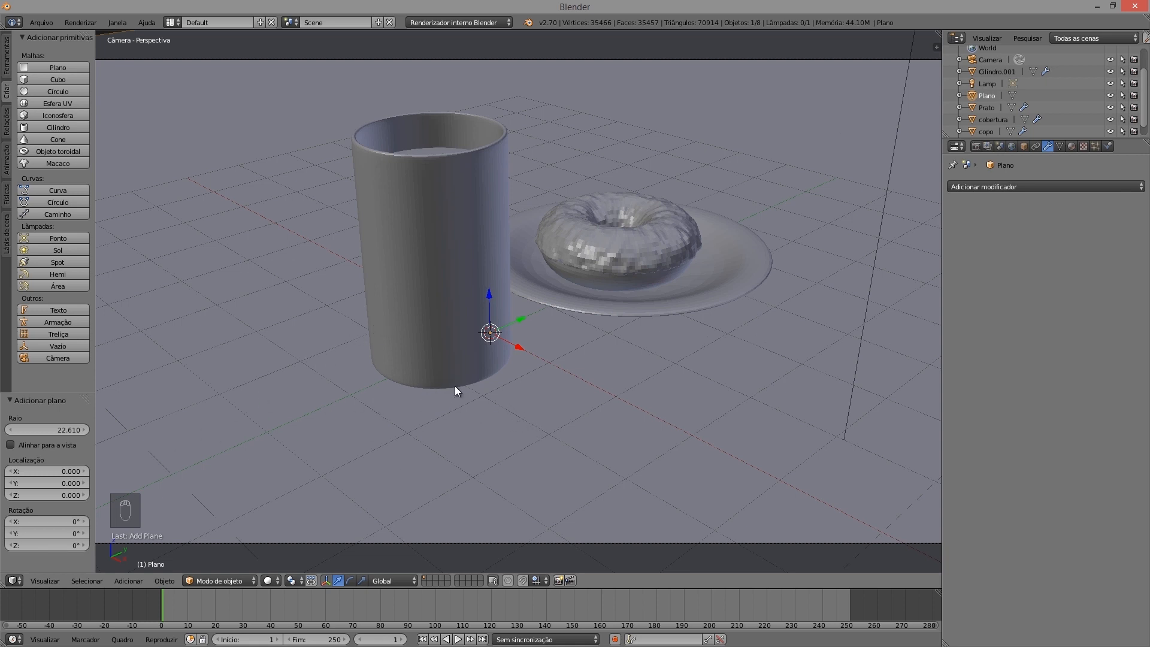
key(ctrl+alt+q)
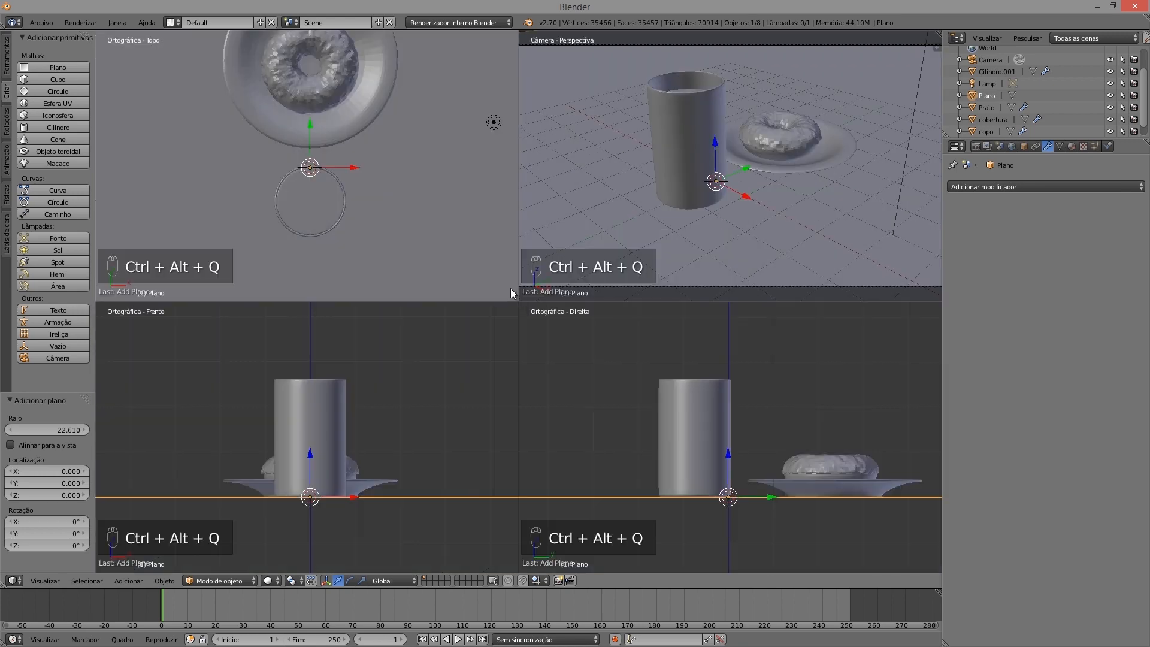
key(ctrl+alt+q)
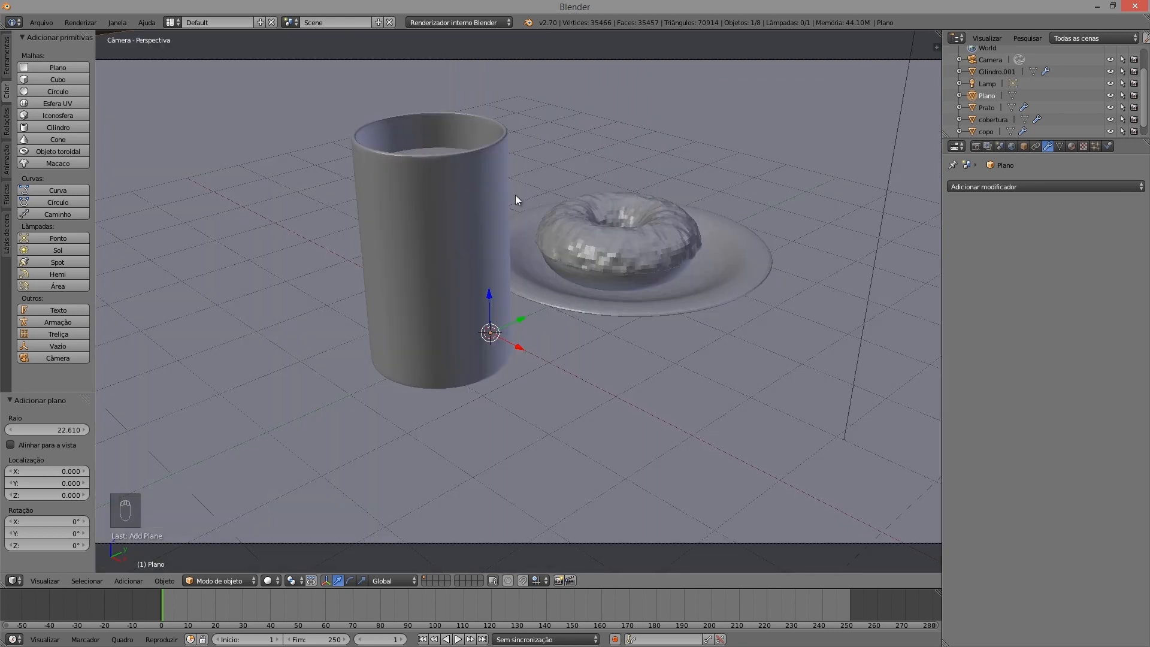